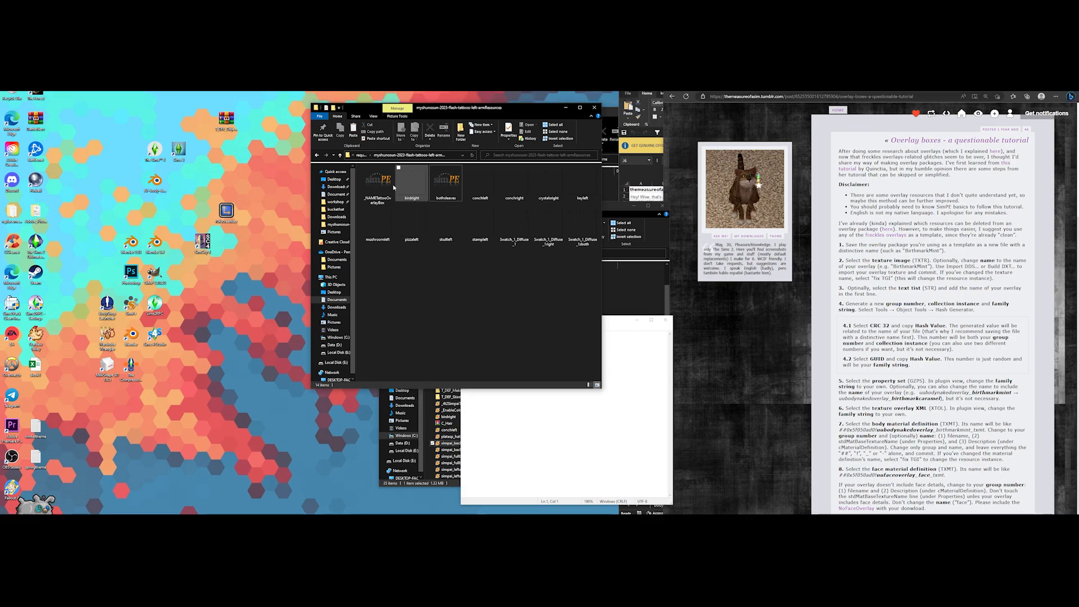
Open the bothsleeves package in SimPE and arrange its window so the blank Notepad document is also accessible
left_click(381, 187)
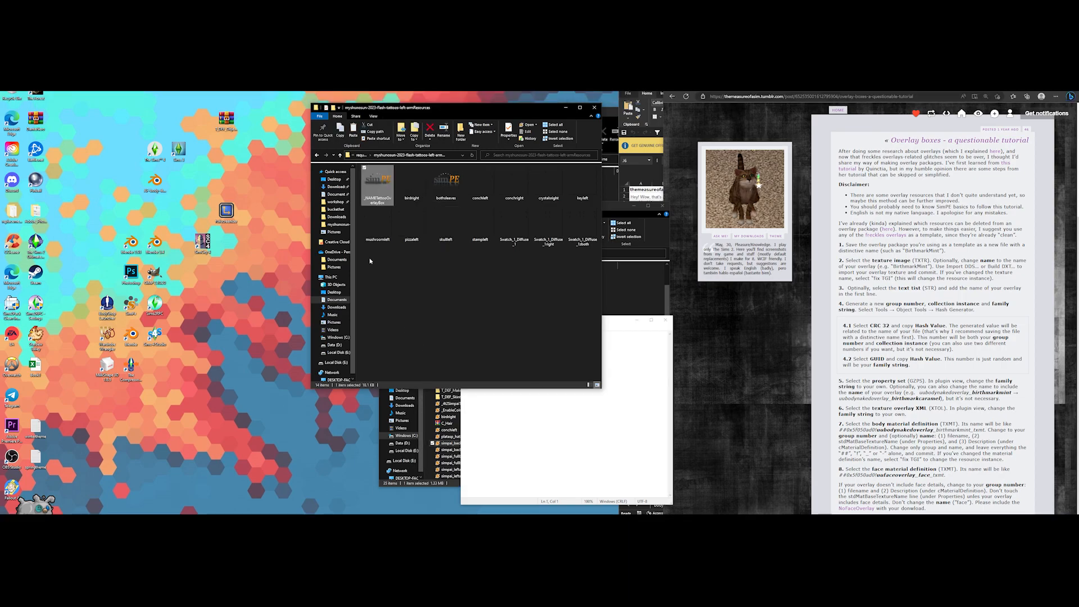
left_click(443, 183)
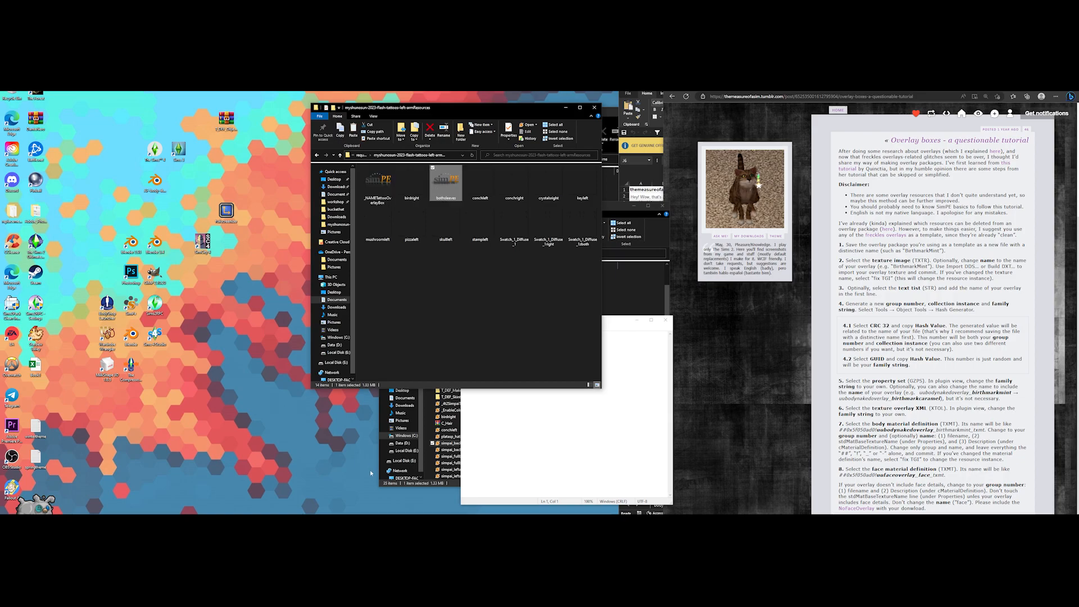
double_click(445, 193)
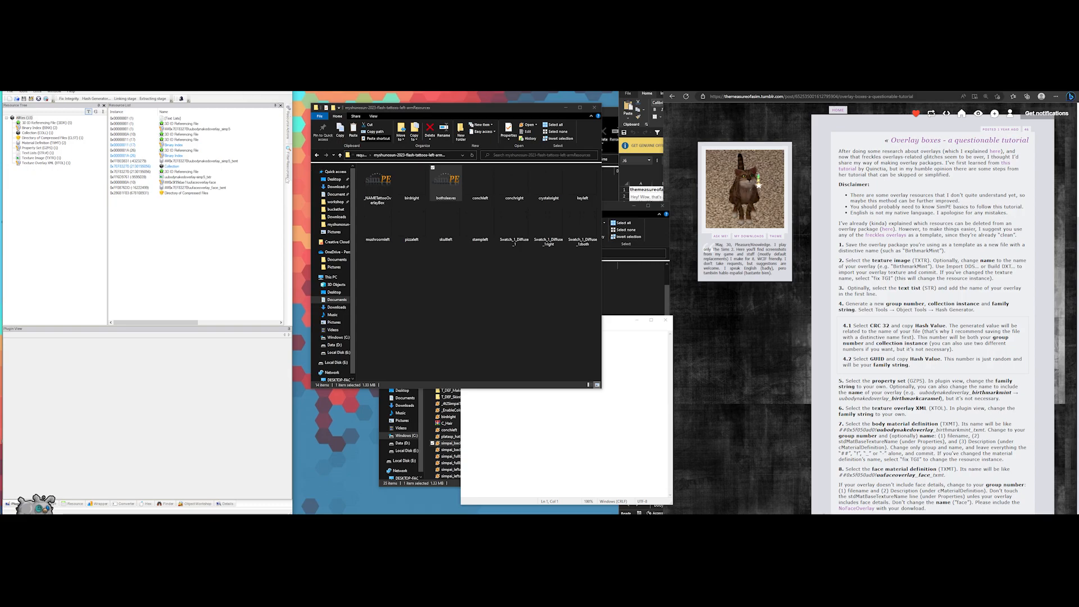
left_click_drag(293, 175, 429, 175)
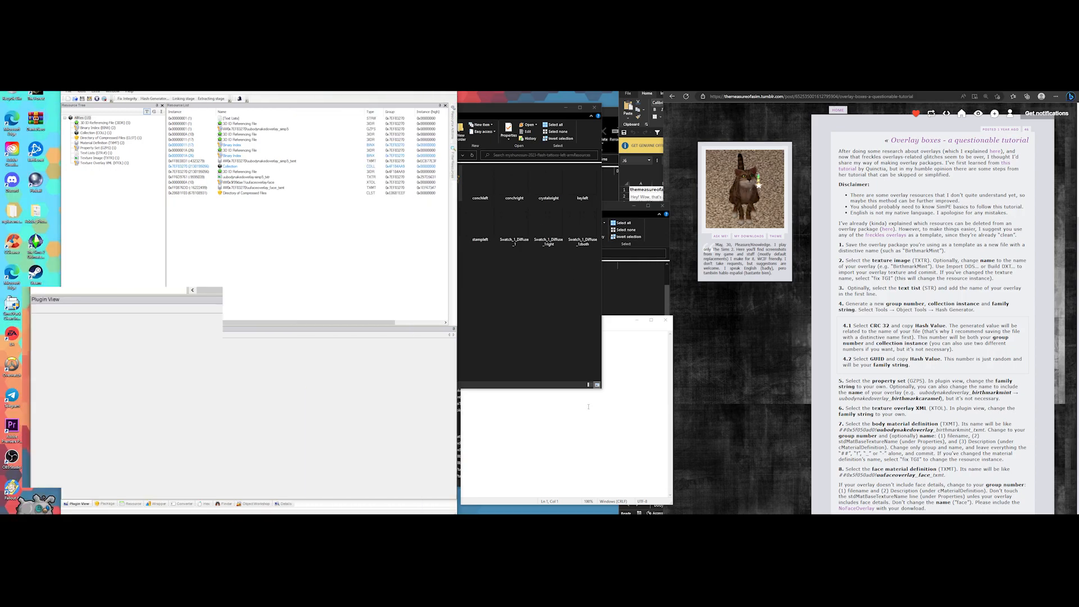
left_click(589, 405)
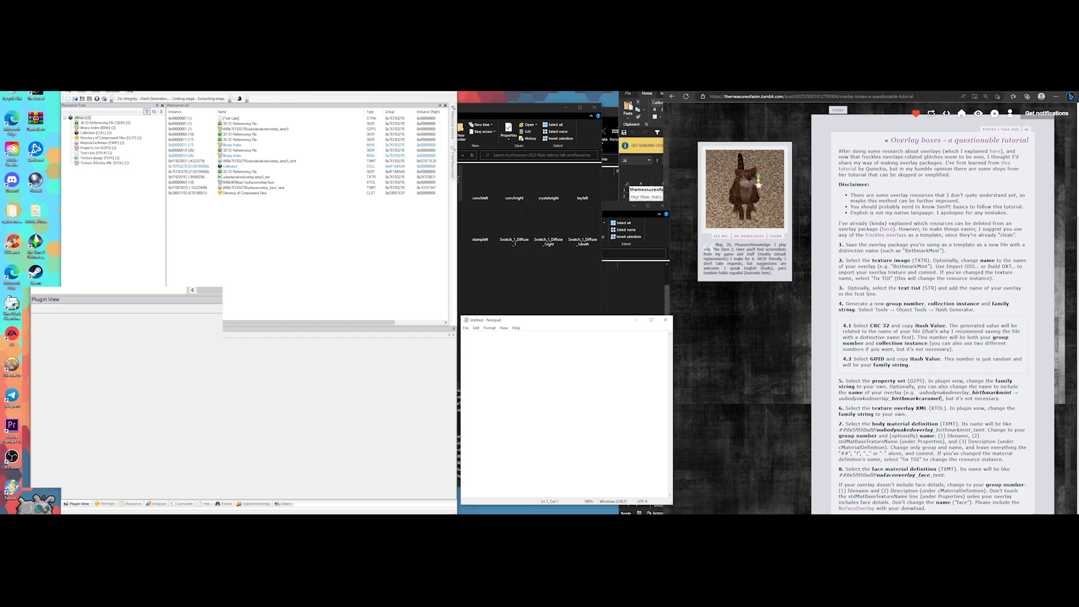
Rename the package's texture image to uubodynakedoverlay-plat12_txtr and fix its TGI
left_click(95, 159)
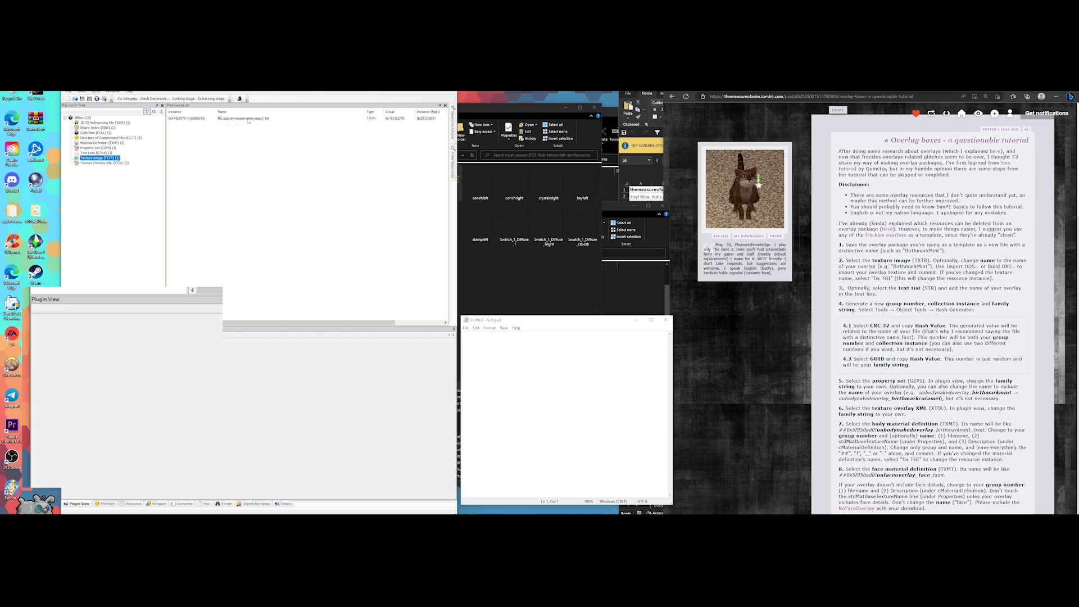
left_click(248, 119)
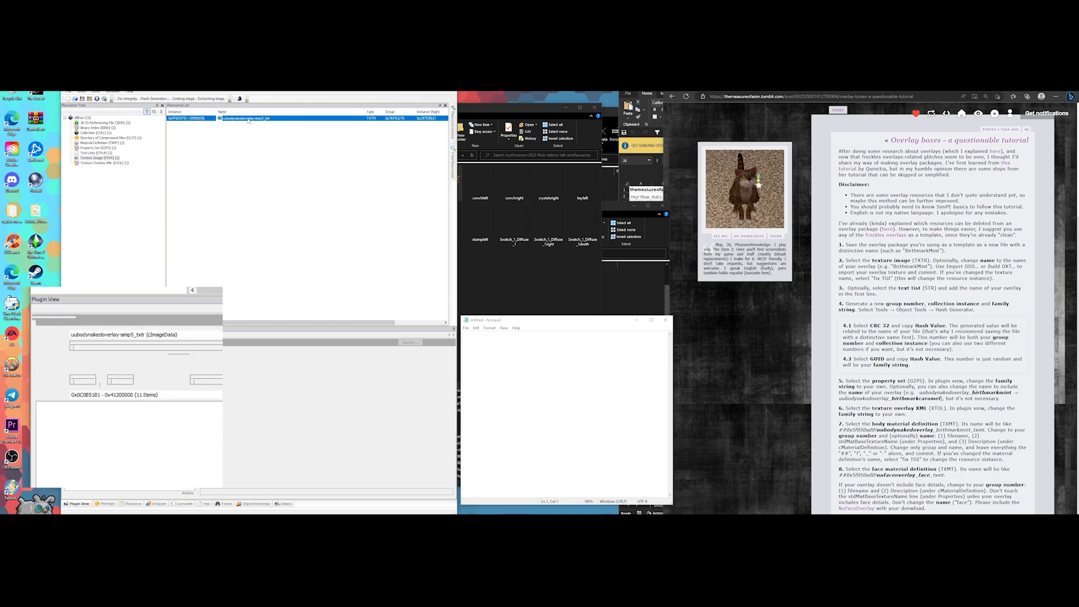
left_click(131, 346)
key("BackSpace")
key("BackSpace")
key("BackSpace")
key("BackSpace")
key("BackSpace")
type("plat")
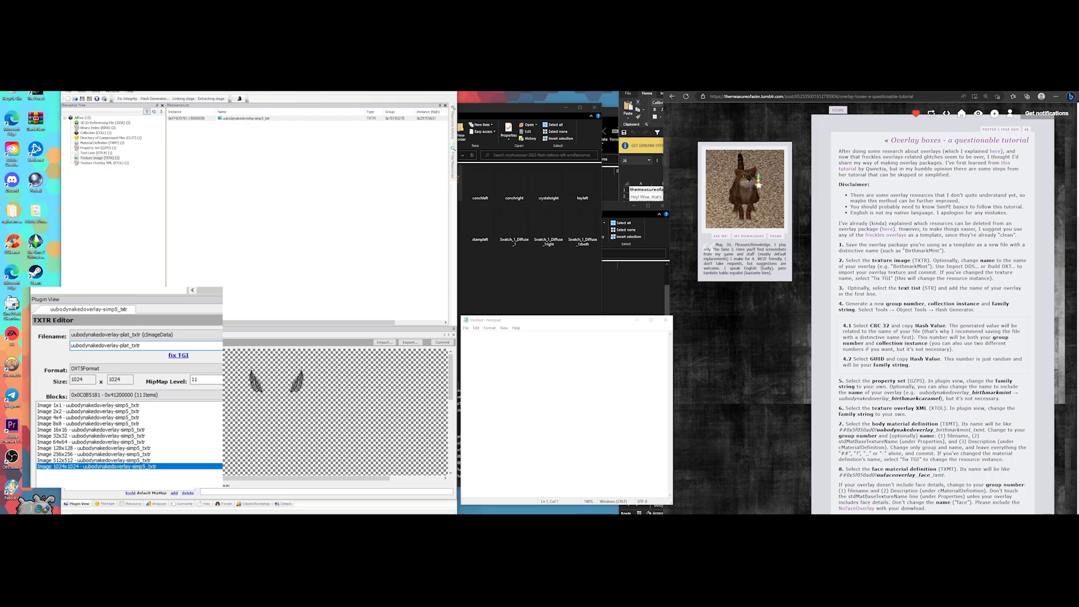
type("12")
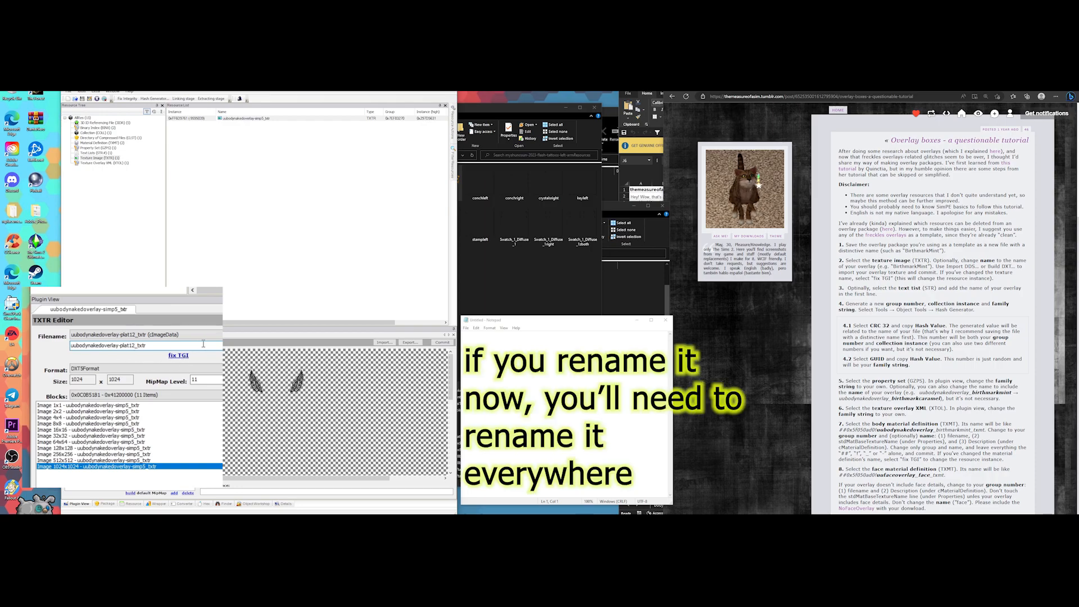
left_click(185, 355)
Replace the wing texture with the sleeve tattoo image using Build DXT, and commit the texture
right_click(225, 372)
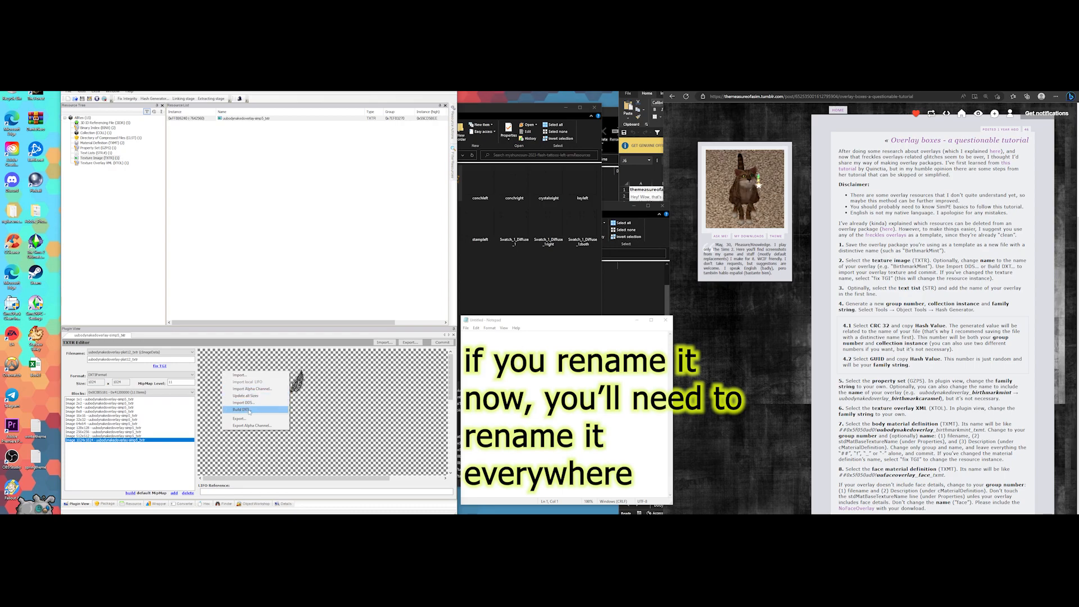
left_click(249, 410)
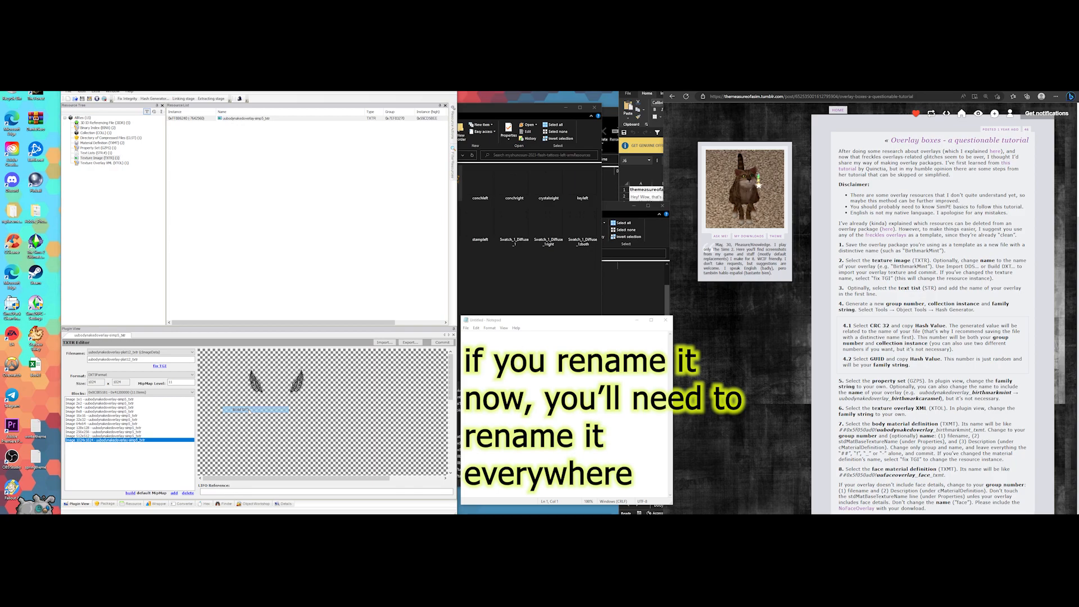
left_click_drag(99, 114, 148, 200)
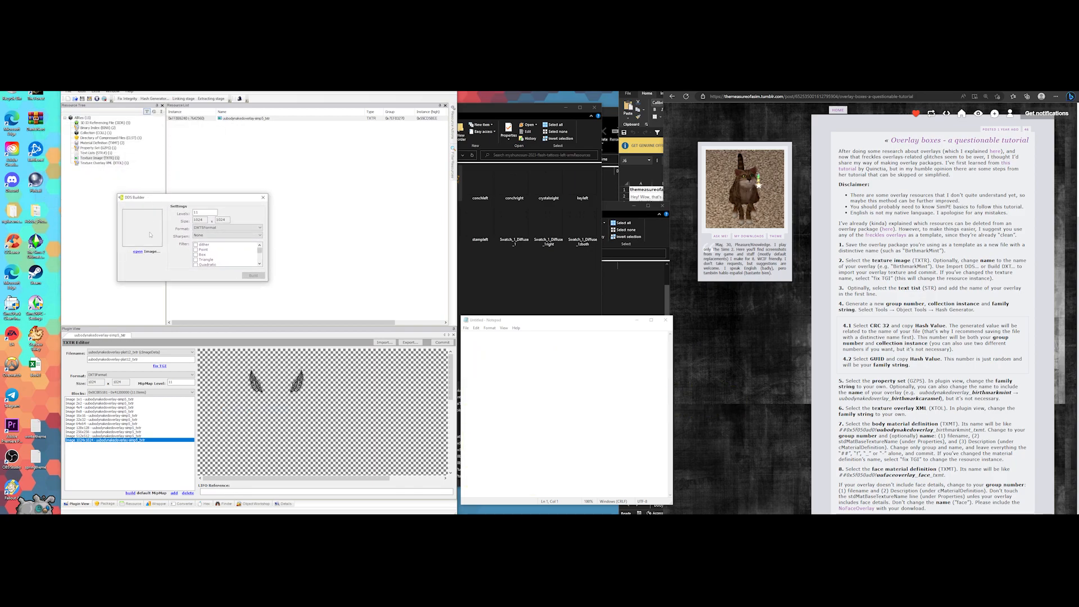
left_click(137, 252)
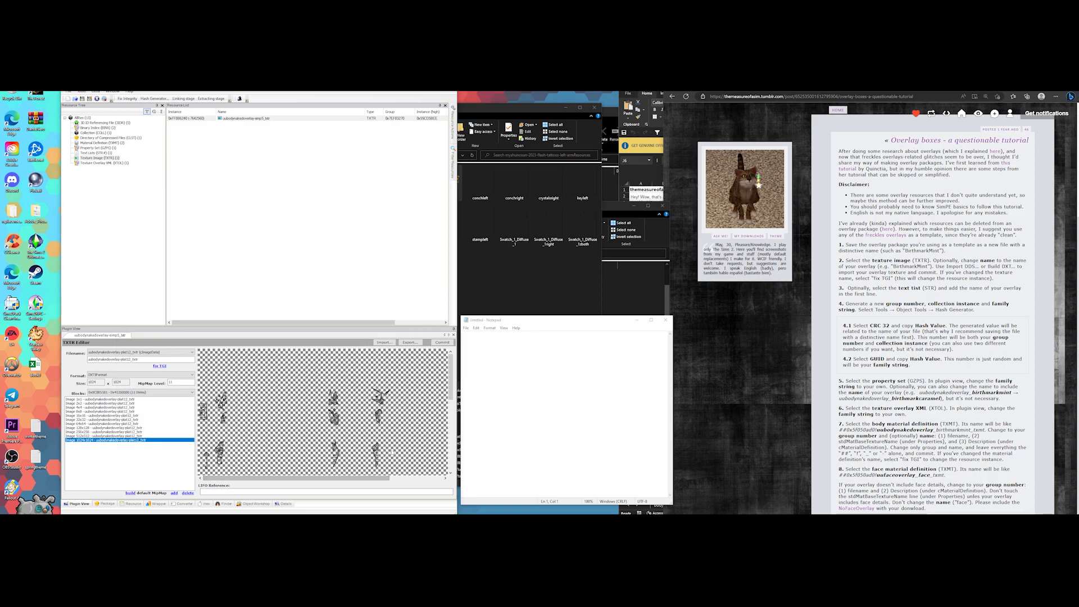
left_click(443, 343)
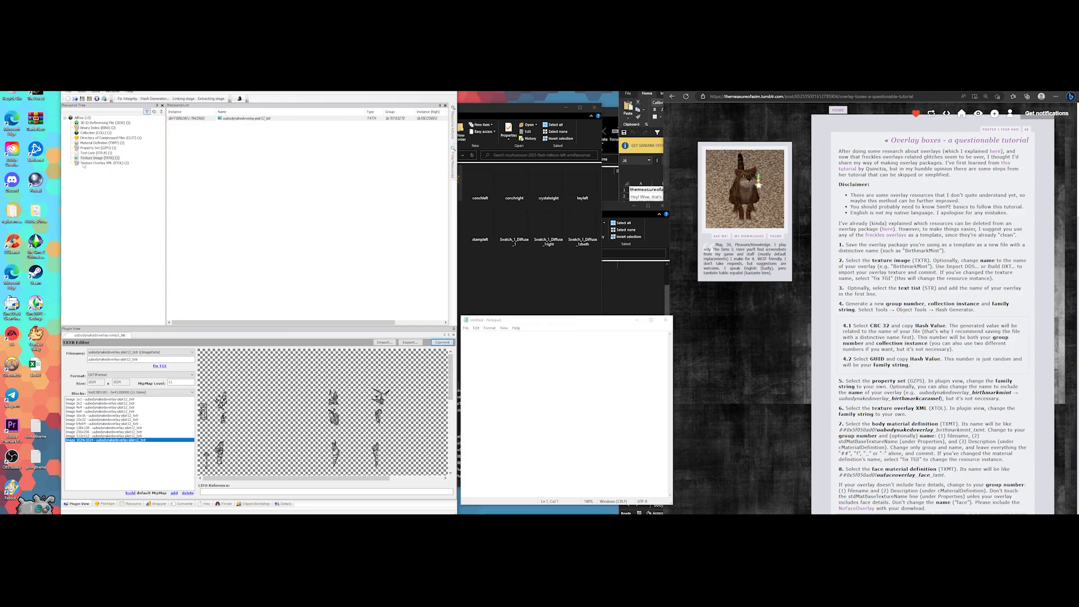
Open the Texture Overlay XML resource and select its family property
left_click(84, 163)
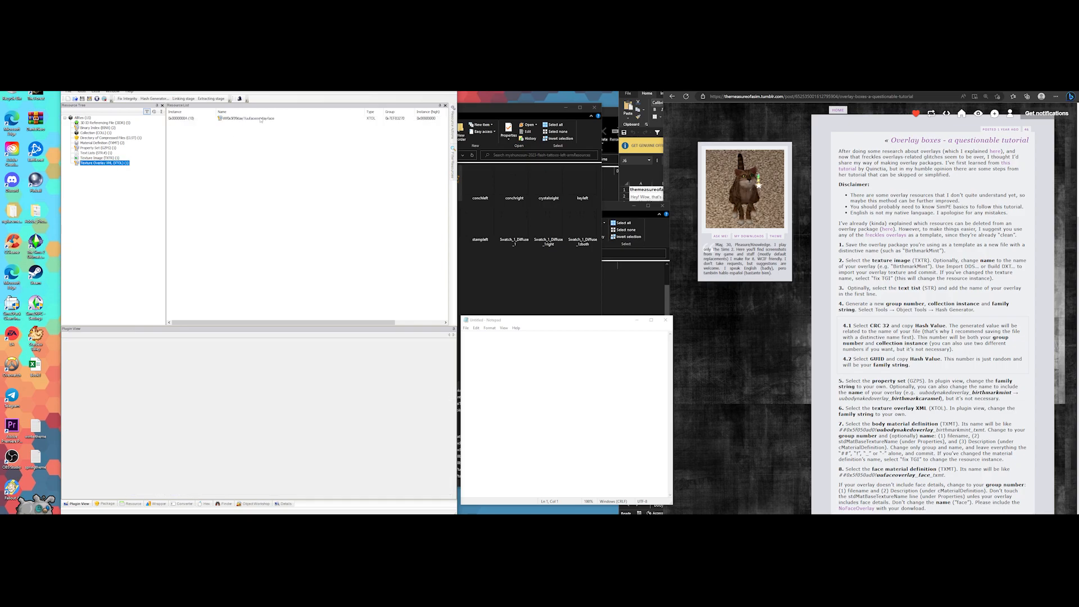
left_click(261, 118)
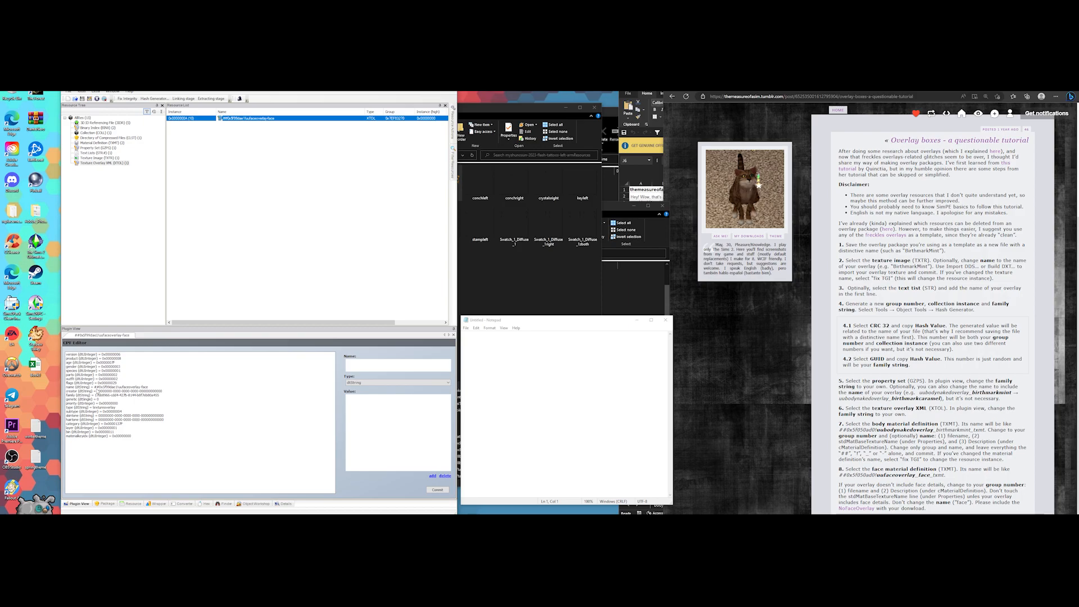
left_click(77, 396)
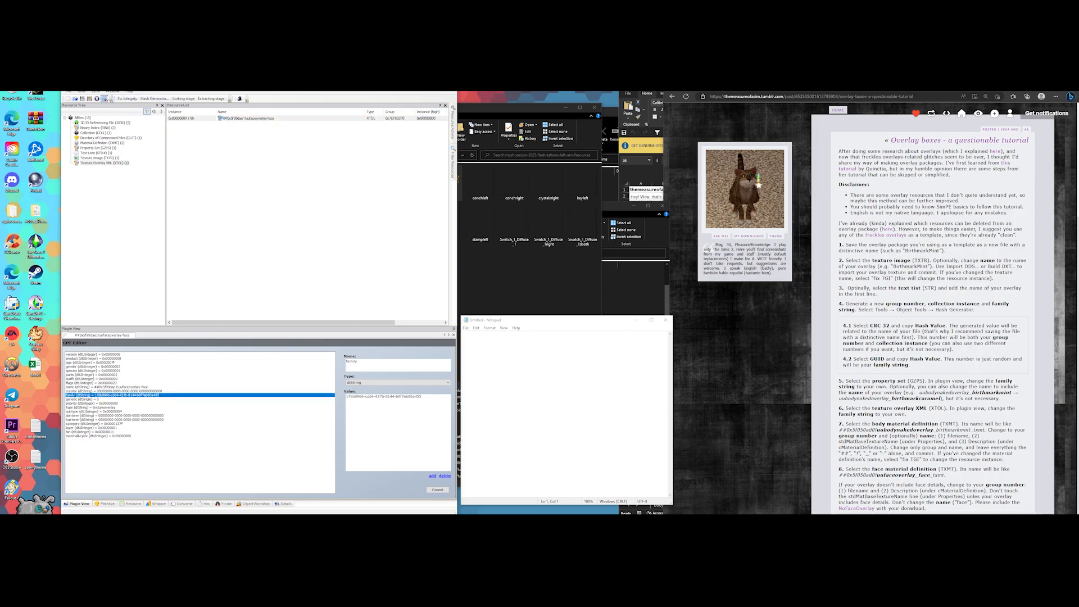
left_click(231, 99)
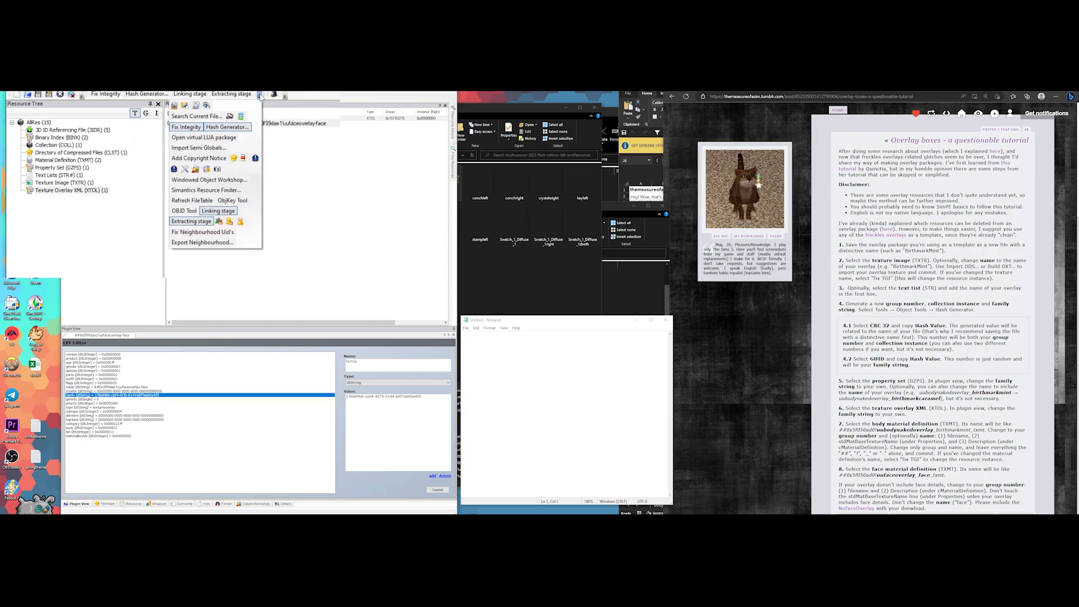
left_click(171, 147)
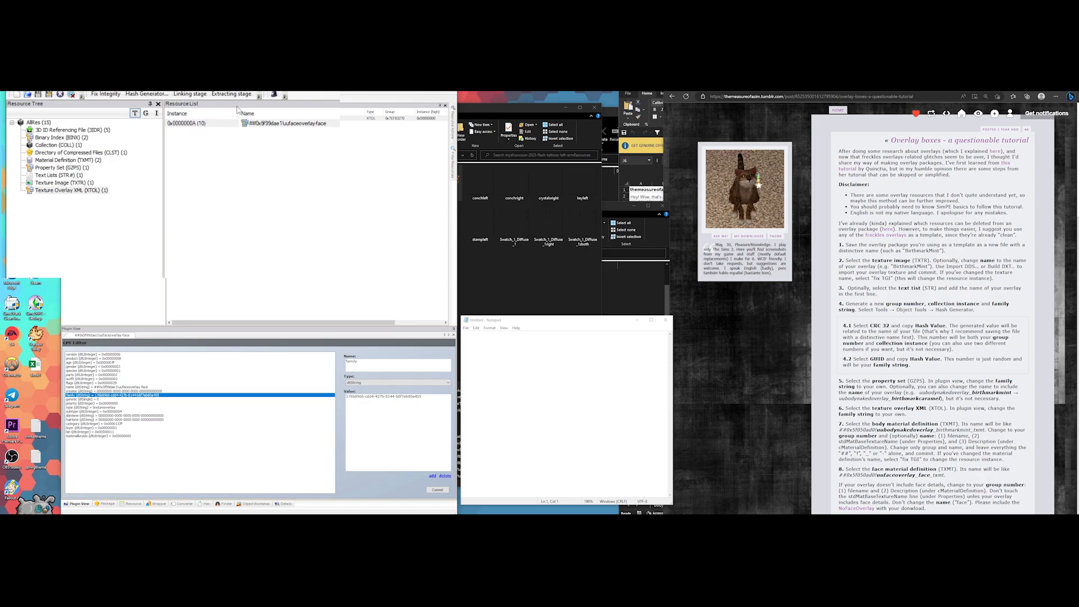
left_click(259, 96)
left_click(260, 97)
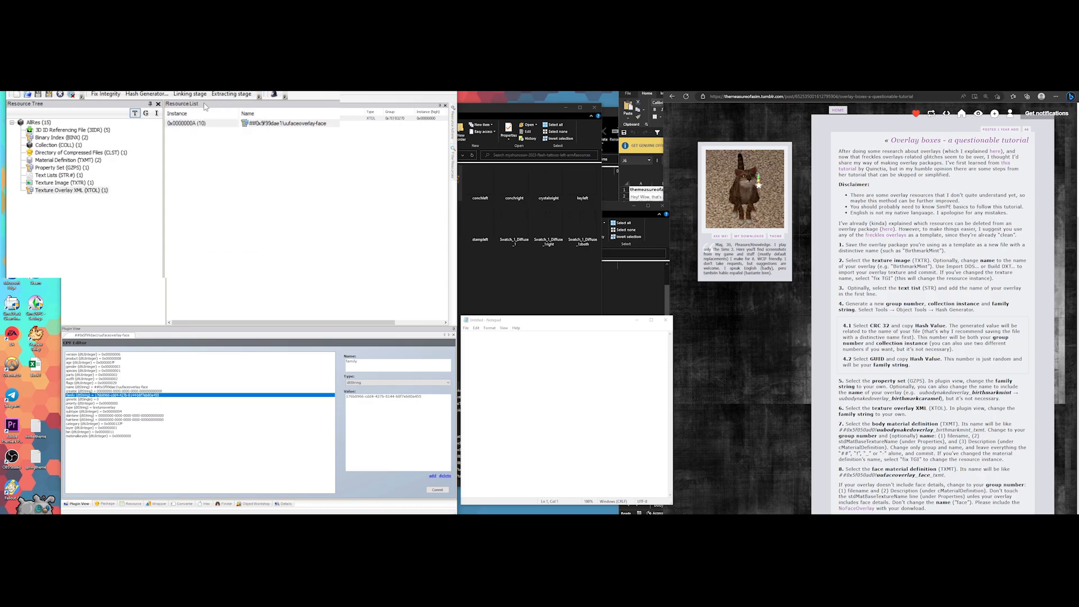
left_click(260, 96)
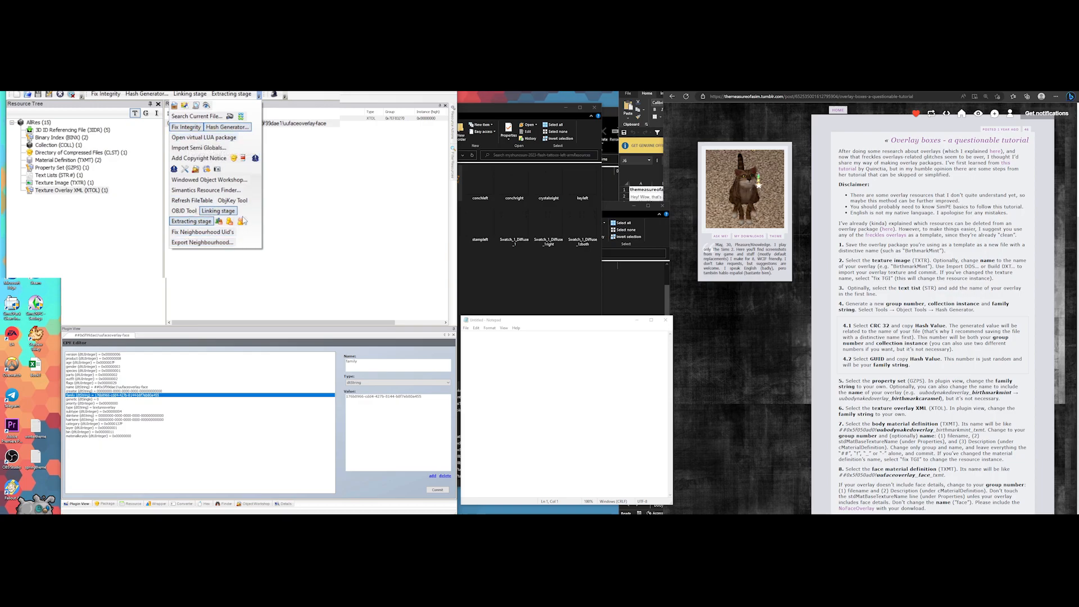
left_click(248, 96)
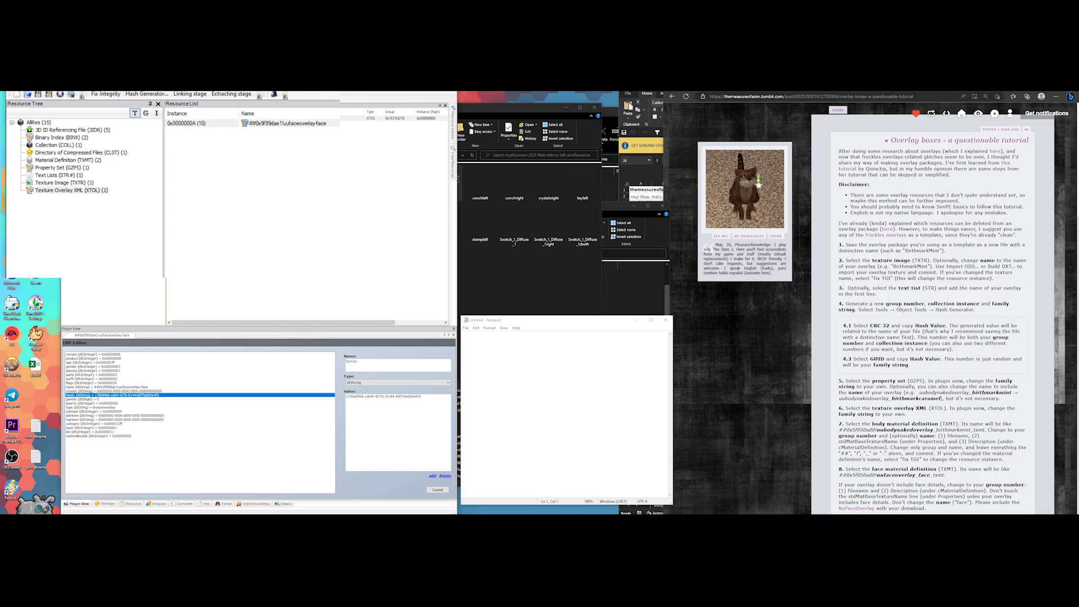
Open the Hash Generator and generate a CRC 32 hash for the string bothsleeves
left_click(36, 85)
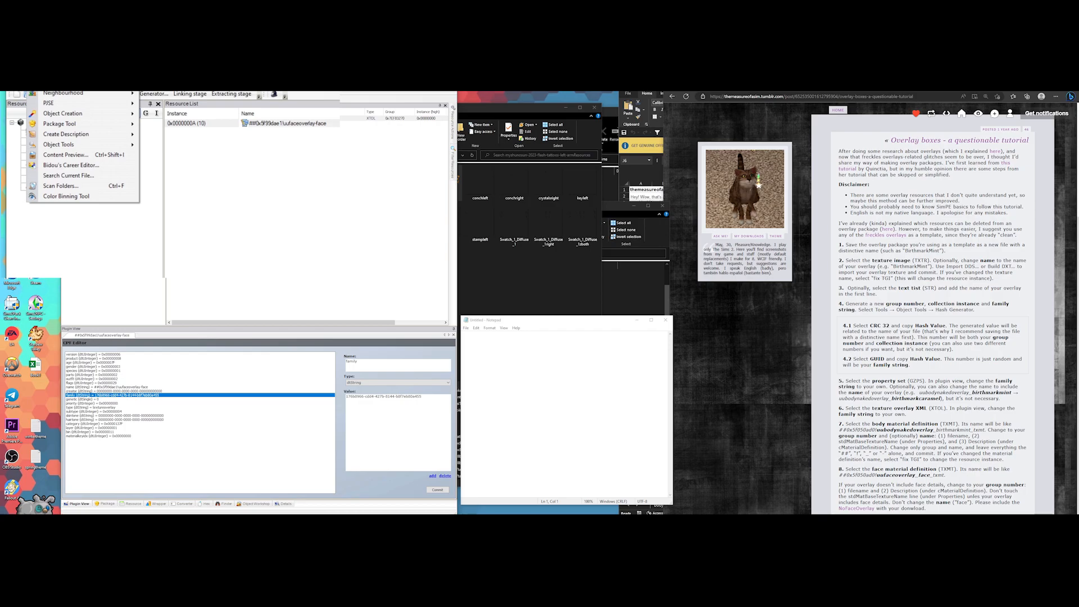
mouse_move(54, 144)
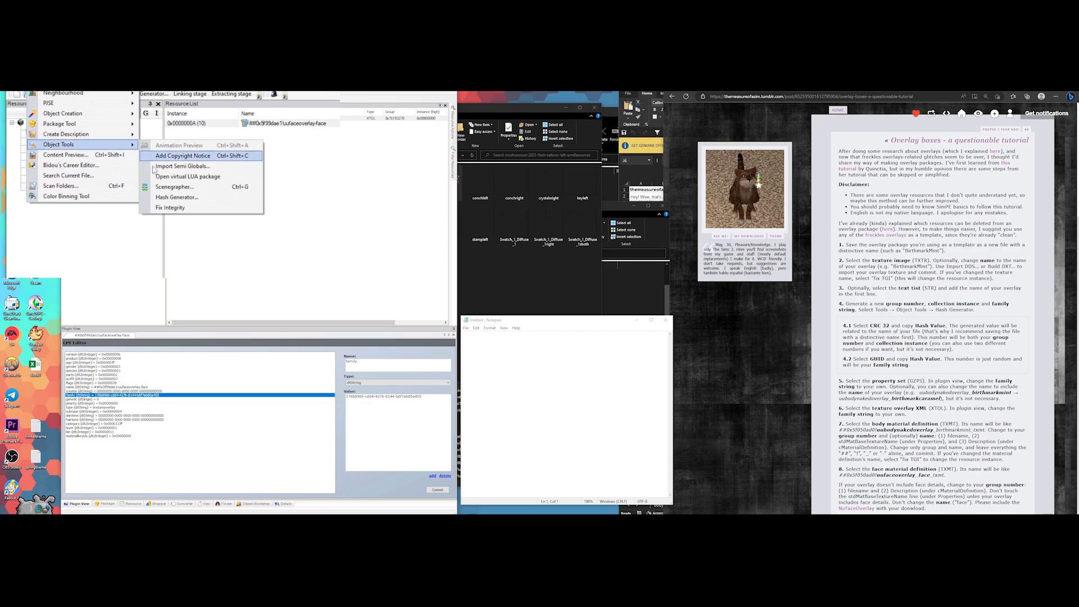
left_click(164, 197)
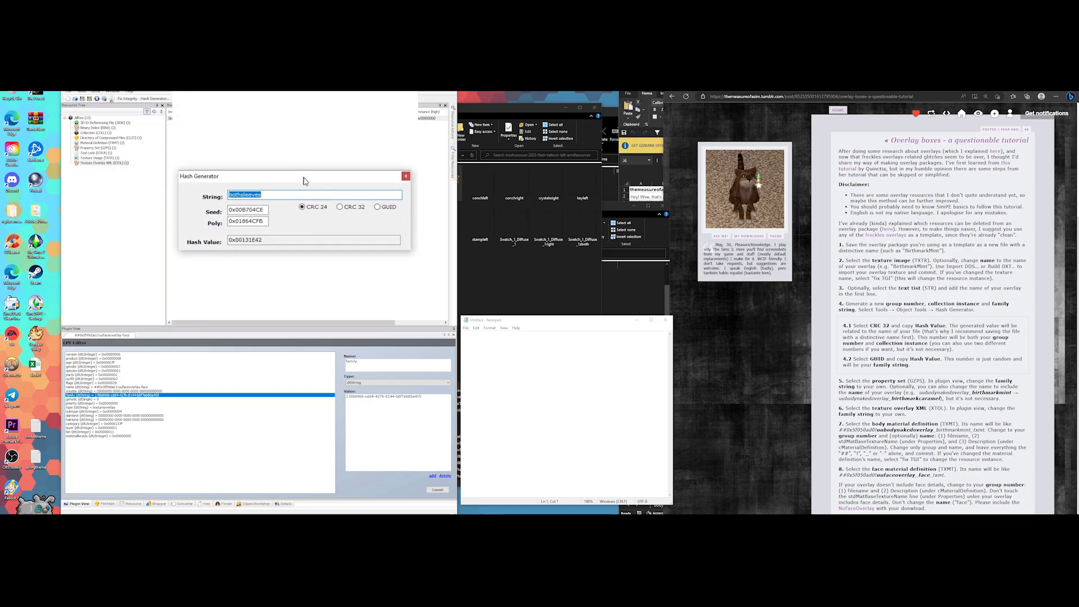
left_click(267, 198)
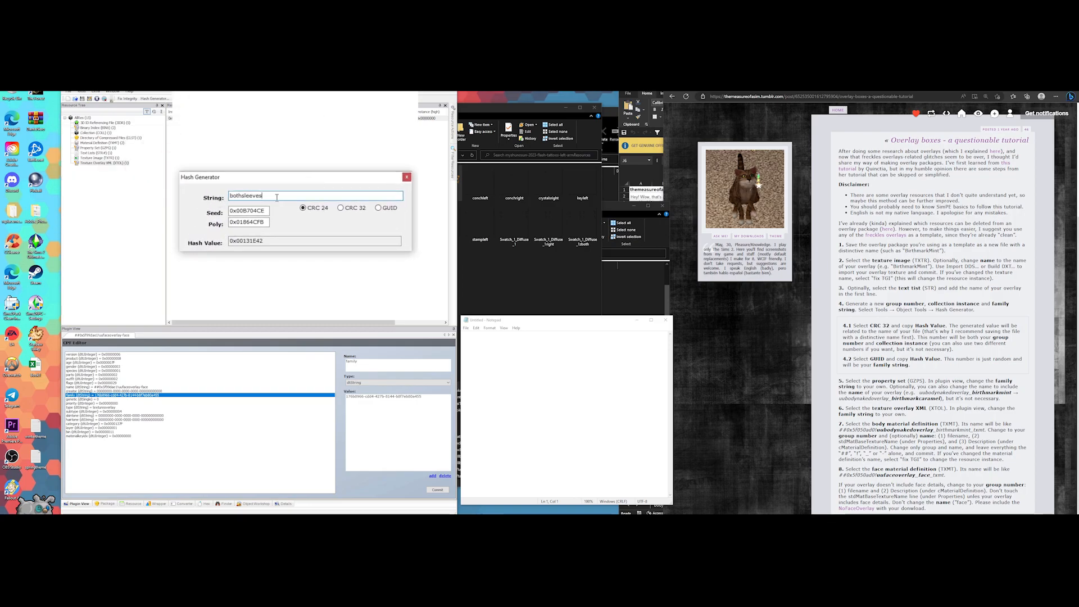
left_click(341, 208)
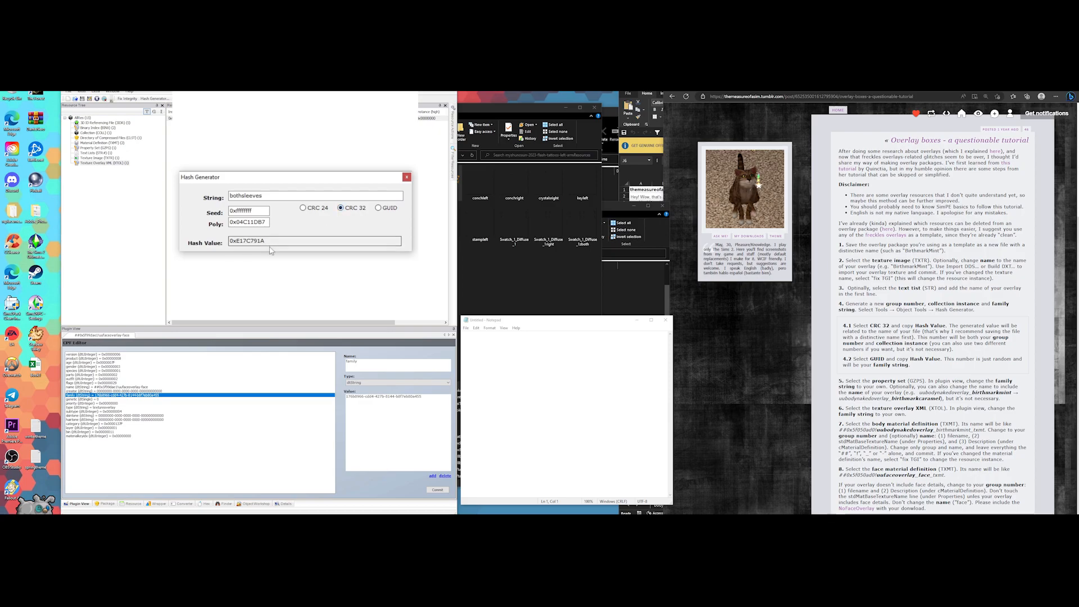
Record the generated CRC 32 hash in the Notepad document under the label "both sleeves"
left_click_drag(265, 240, 223, 240)
right_click(238, 240)
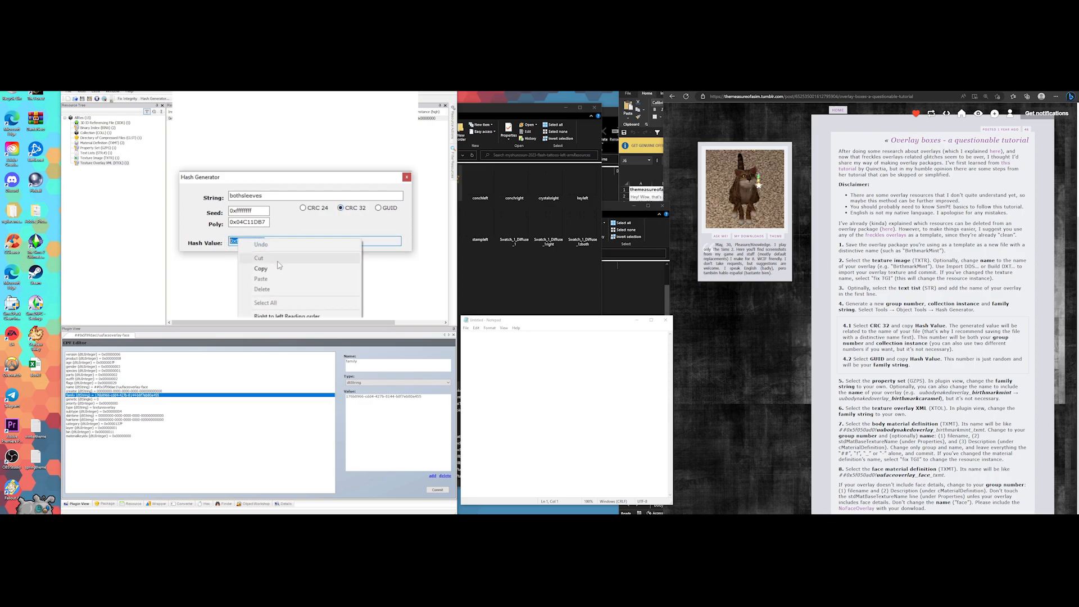
left_click(281, 269)
left_click(497, 361)
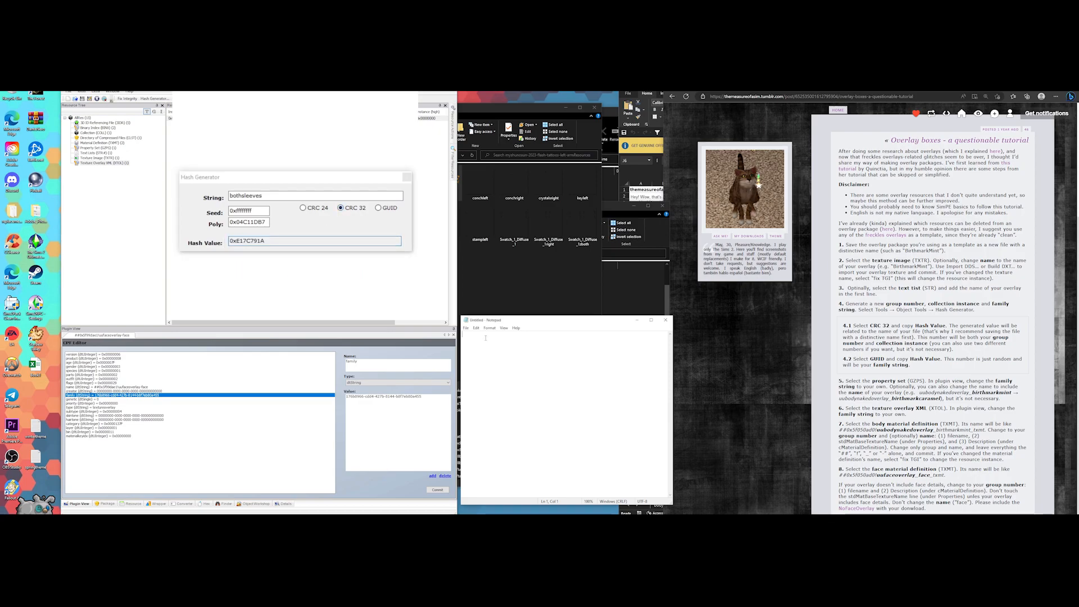
type("both sleeves")
key("ctrl+v")
Generate a GUID, copy it below the CRC 32 hash in the Notepad document, and close the Hash Generator
left_click(379, 208)
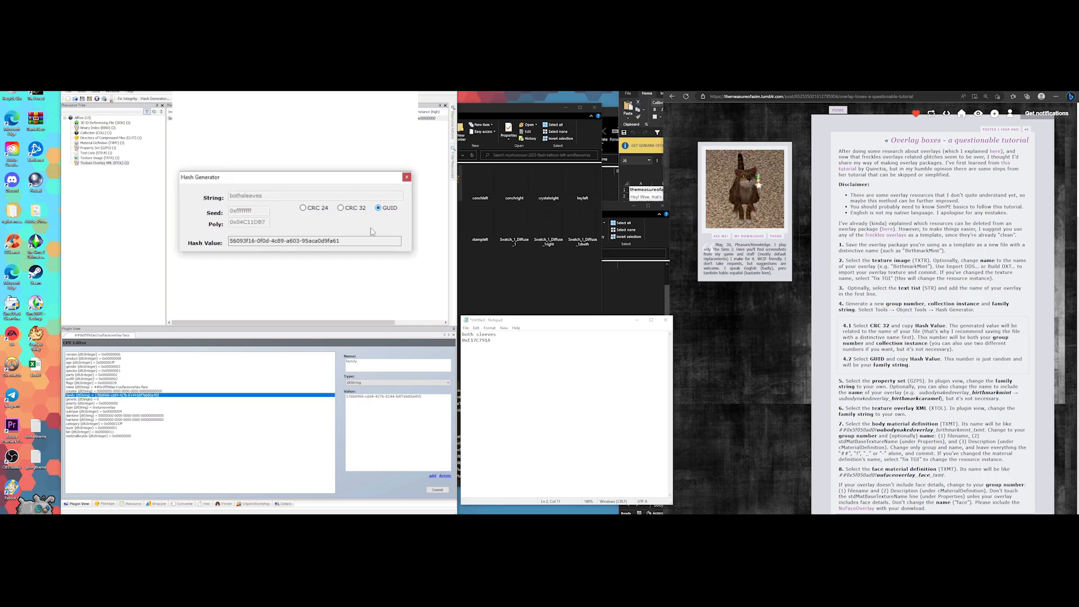
left_click_drag(340, 241, 235, 239)
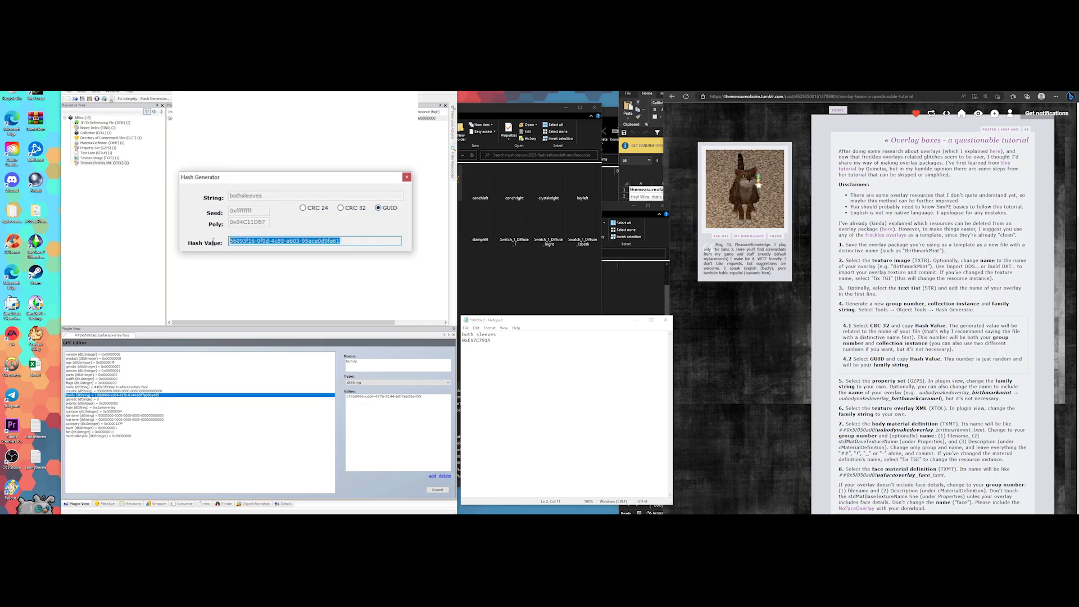
right_click(247, 246)
left_click(265, 271)
left_click(496, 344)
key("ctrl+v")
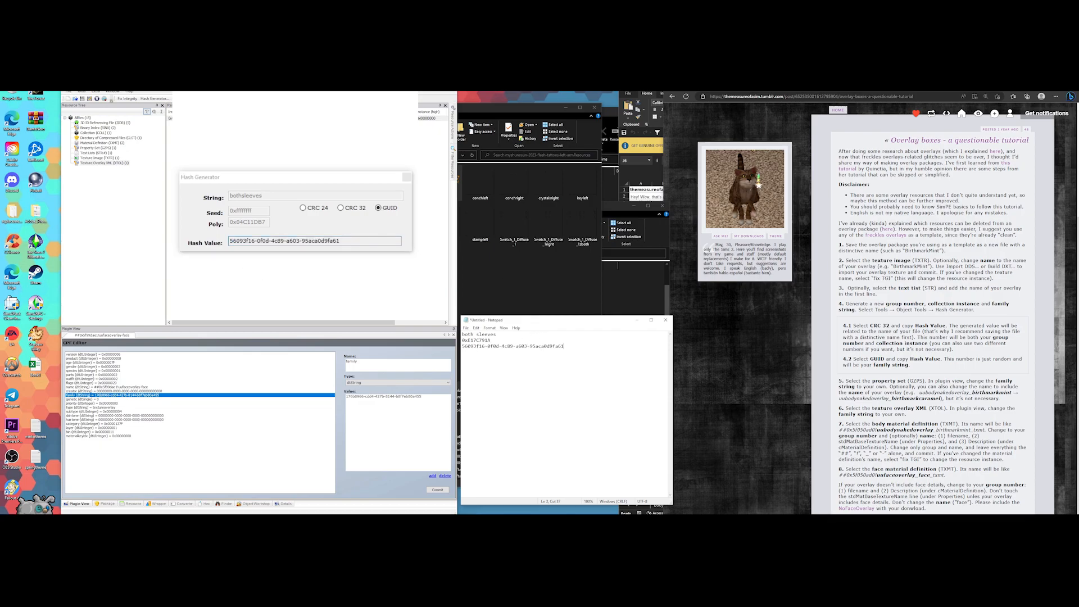
left_click(407, 178)
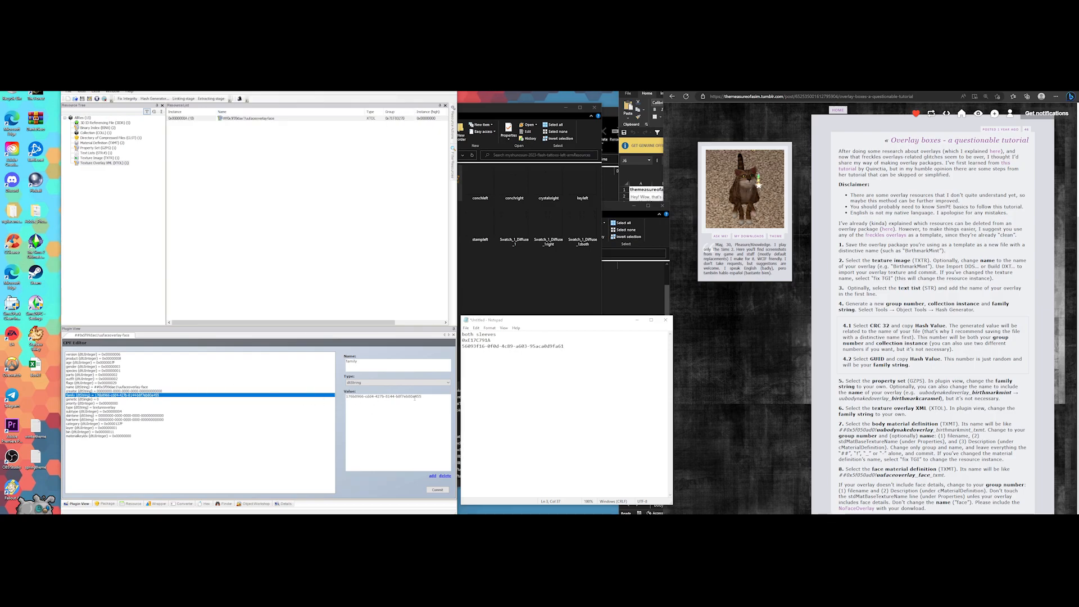
Replace the family value with the copied GUID 56093f16-0f0d-4c89-a603-95aca0d9fa61 and commit the overlay XML
left_click_drag(433, 397, 344, 396)
key("ctrl+v")
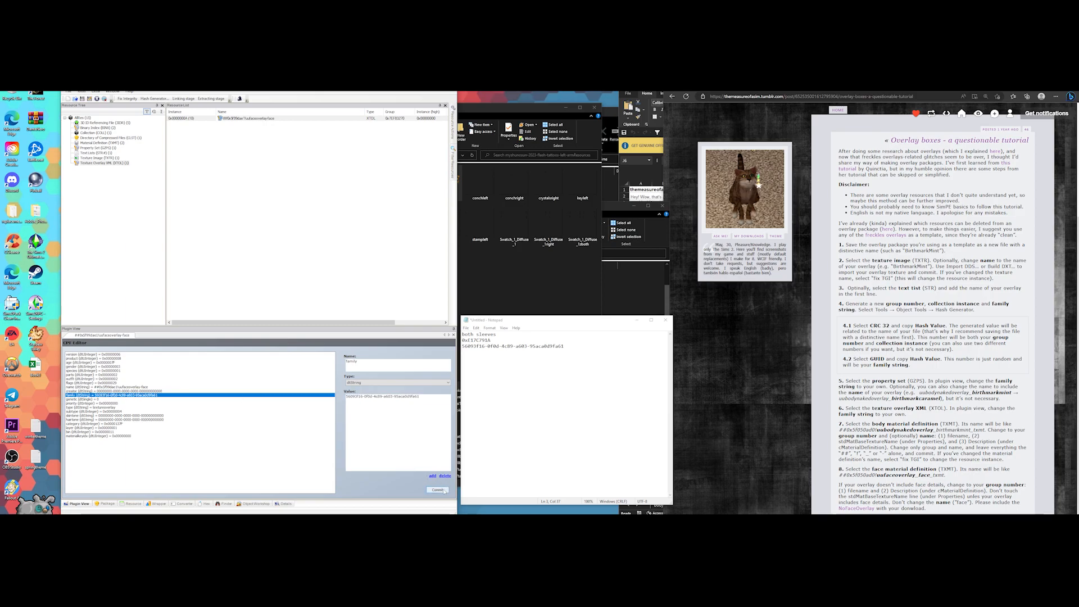
left_click(444, 490)
key("Return")
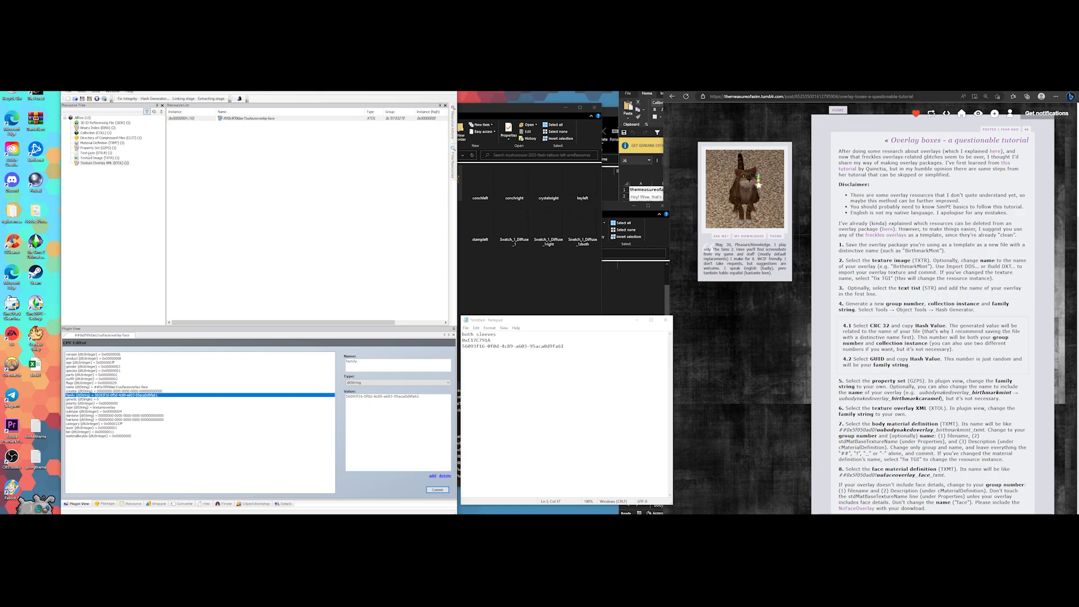
Change the first string of the text list resource to plat1 and commit the file
left_click(91, 152)
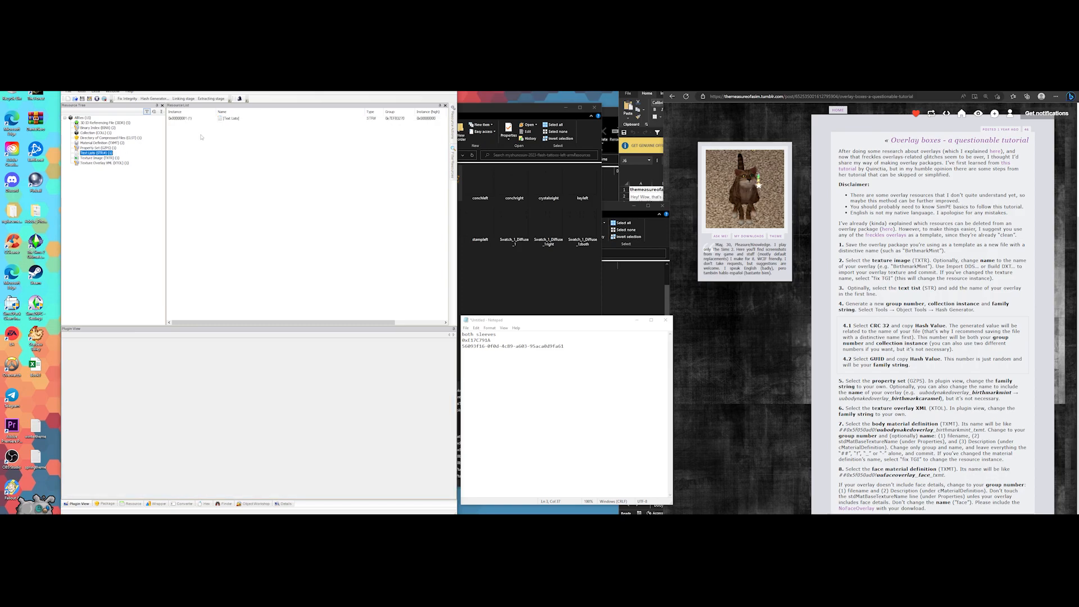
left_click(226, 120)
double_click(103, 363)
type("plat1")
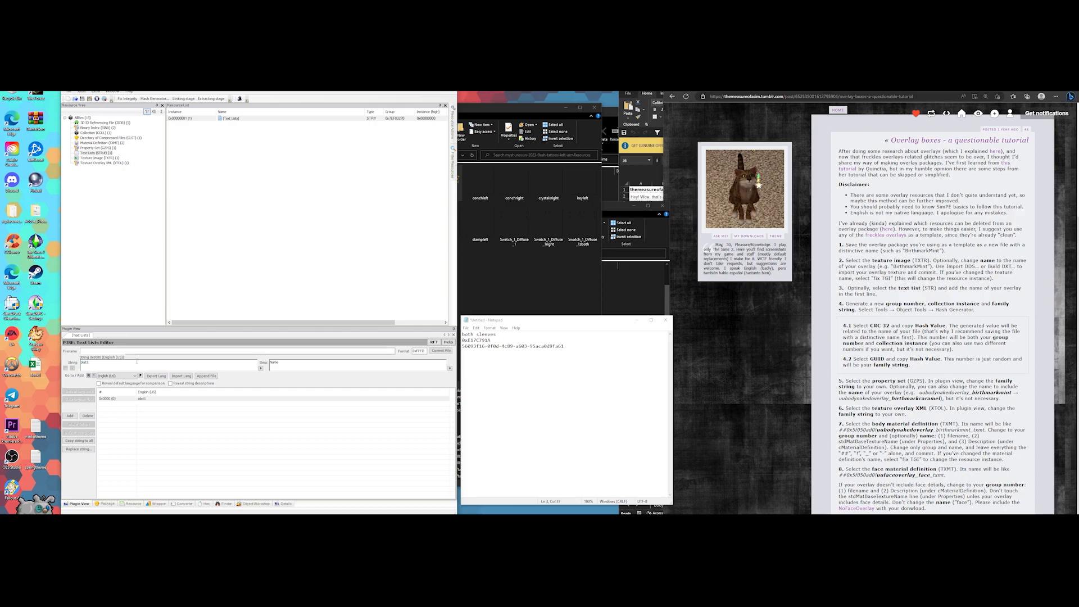
left_click(440, 350)
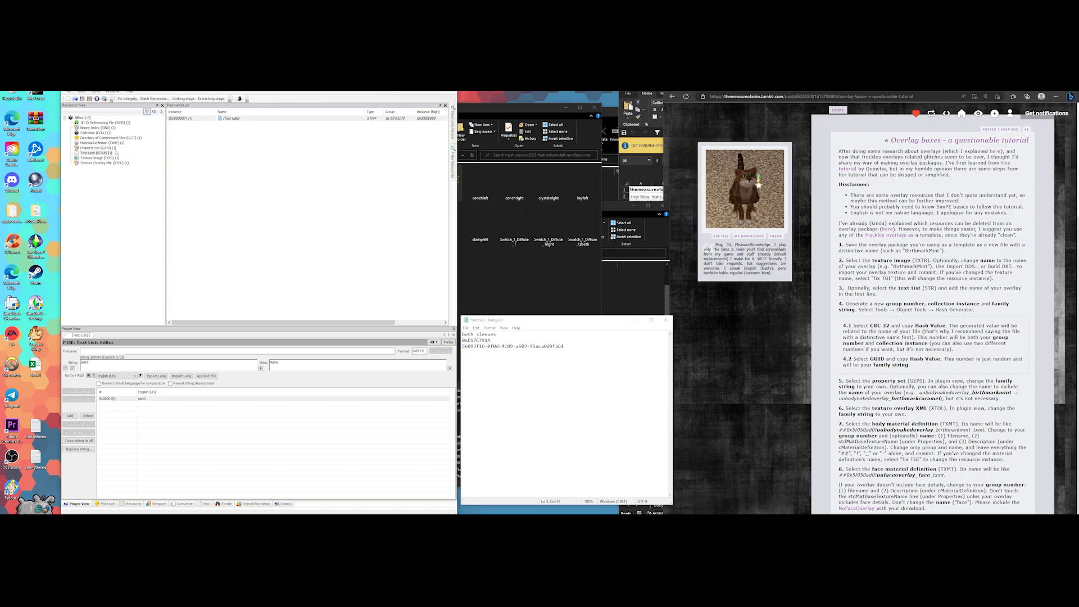
Replace the family value in the property set with the copied GUID 56093f16-0f0d-4c89-a603-95aca0d9fa61
left_click(106, 148)
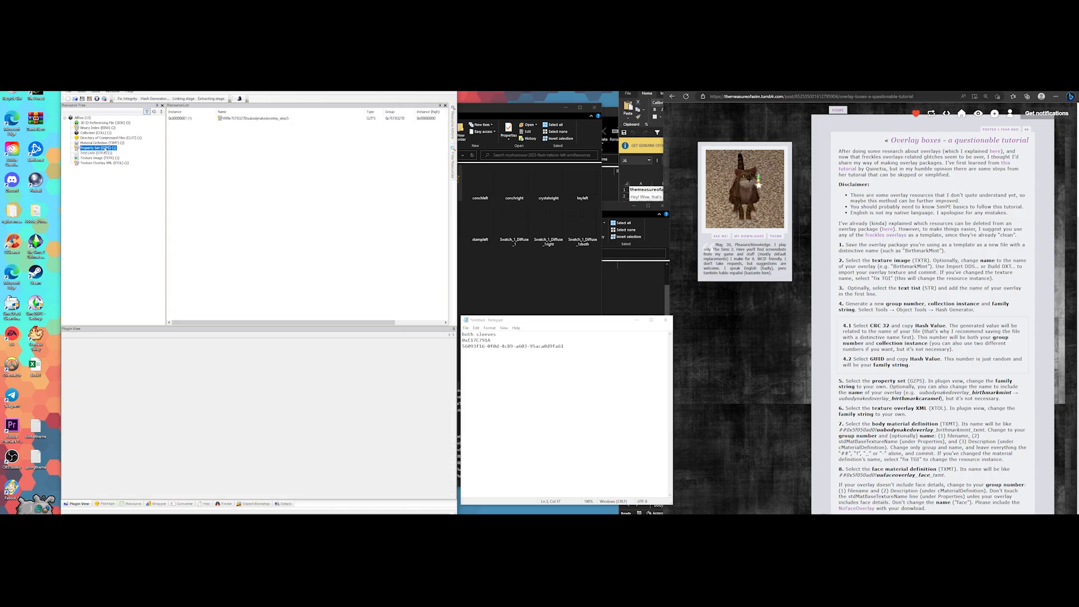
left_click(273, 118)
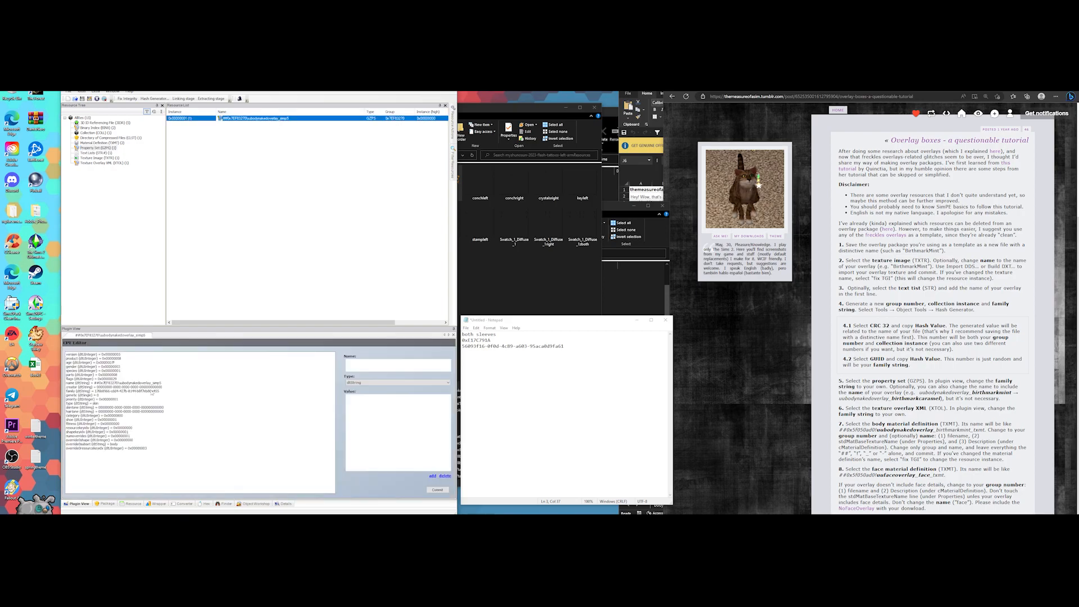
left_click(152, 391)
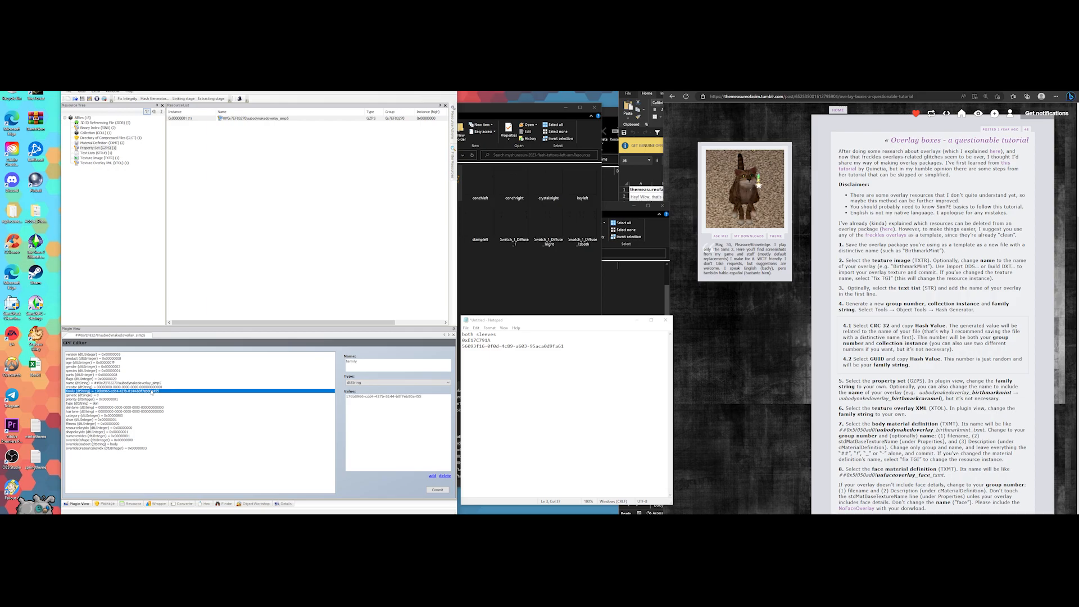
left_click_drag(432, 397, 292, 397)
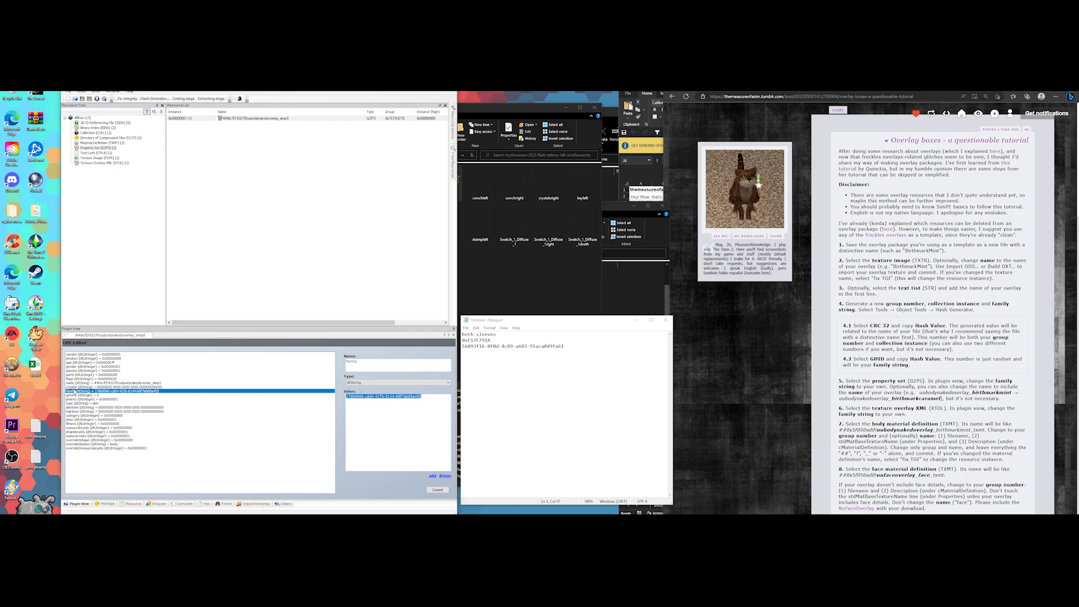
key("ctrl+v")
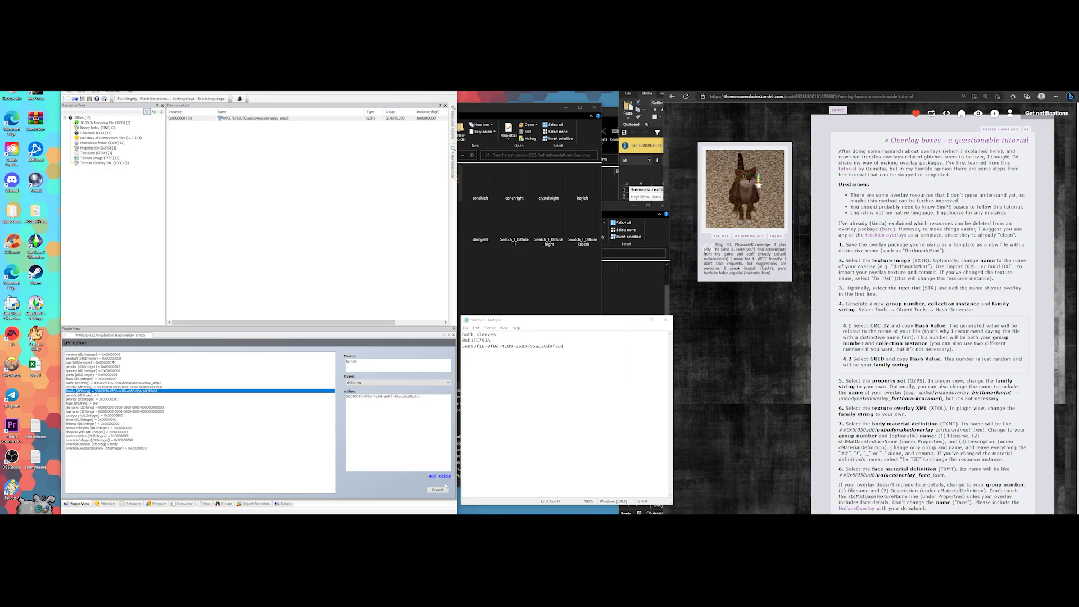
Annotate the CRC 32 hash in the Notepad document with "(group/collection instance)"
left_click(494, 324)
left_click_drag(491, 339, 463, 340)
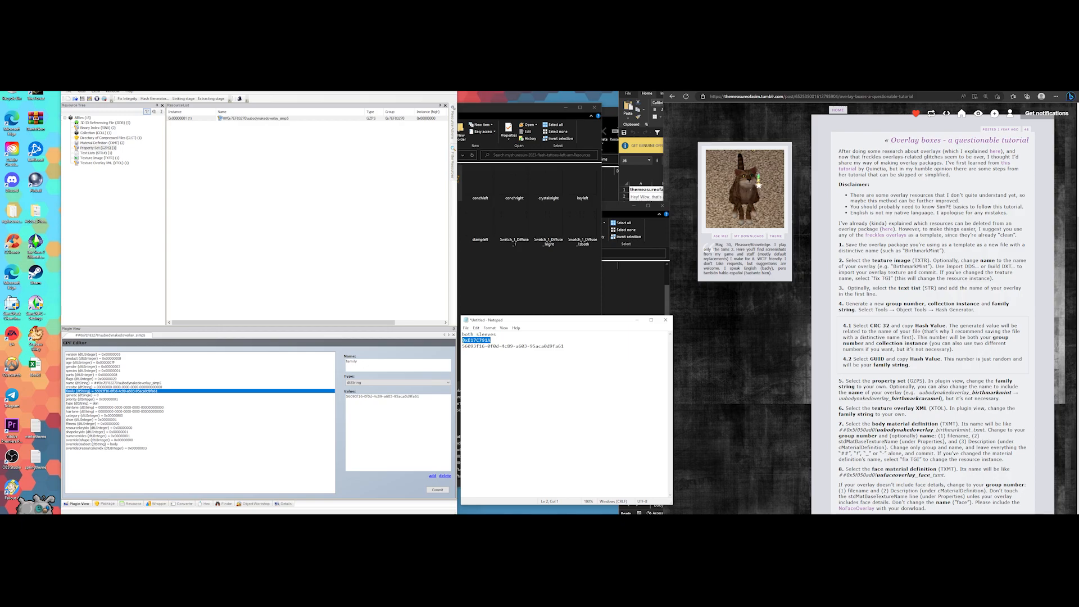
left_click(524, 341)
type("(group/collection instance)")
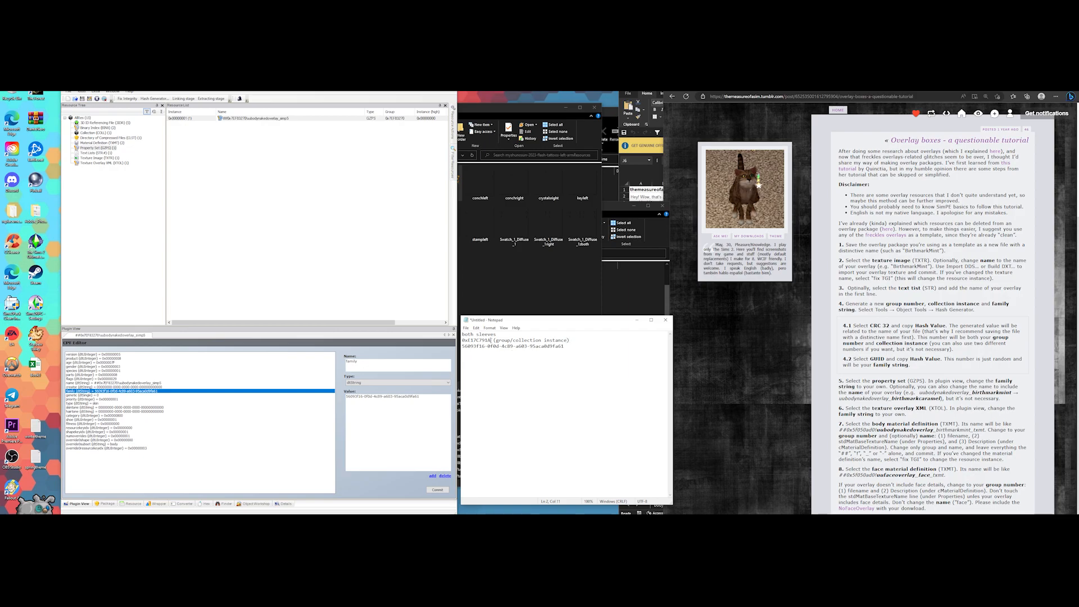
In the property set's name value, set the group hash to 0xE17C791A and the overlay suffix to plat1, copy the ##0xE17C791A! prefix, and commit
left_click_drag(491, 340, 456, 341)
left_click(75, 383)
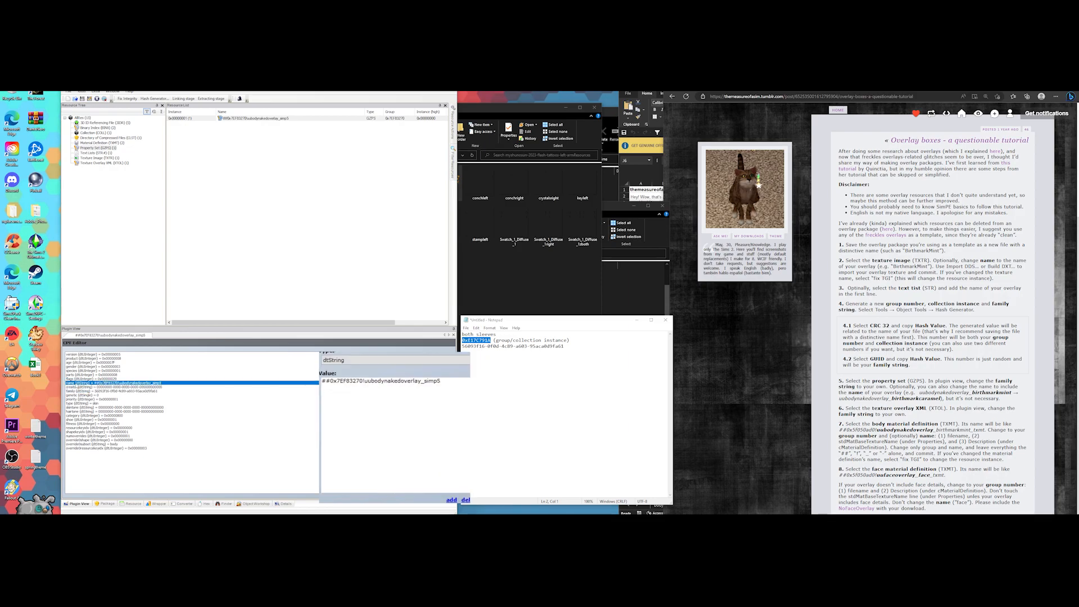
double_click(348, 384)
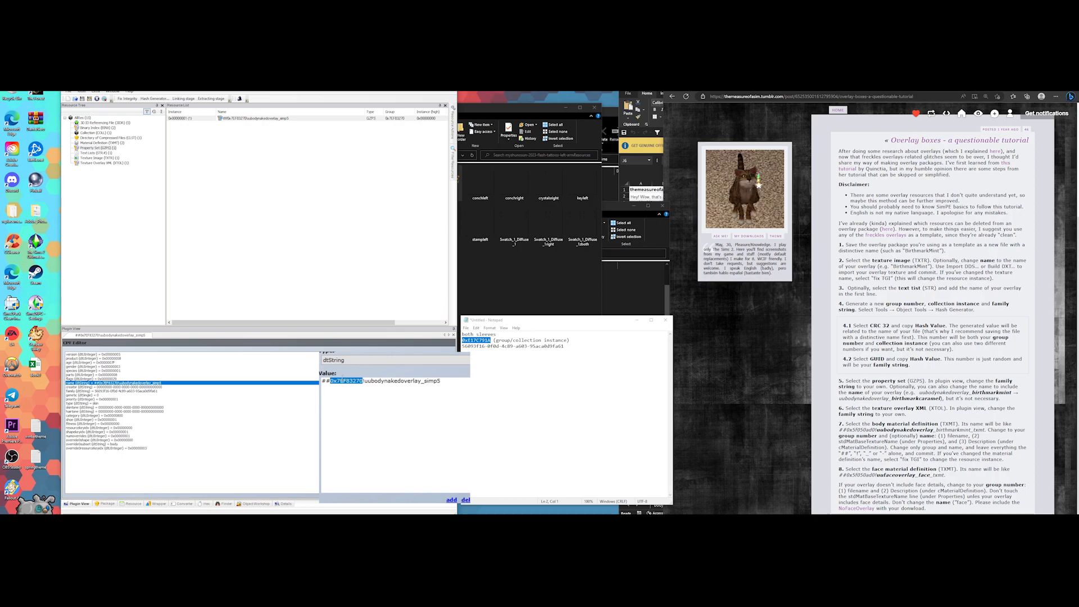
key("ctrl+v")
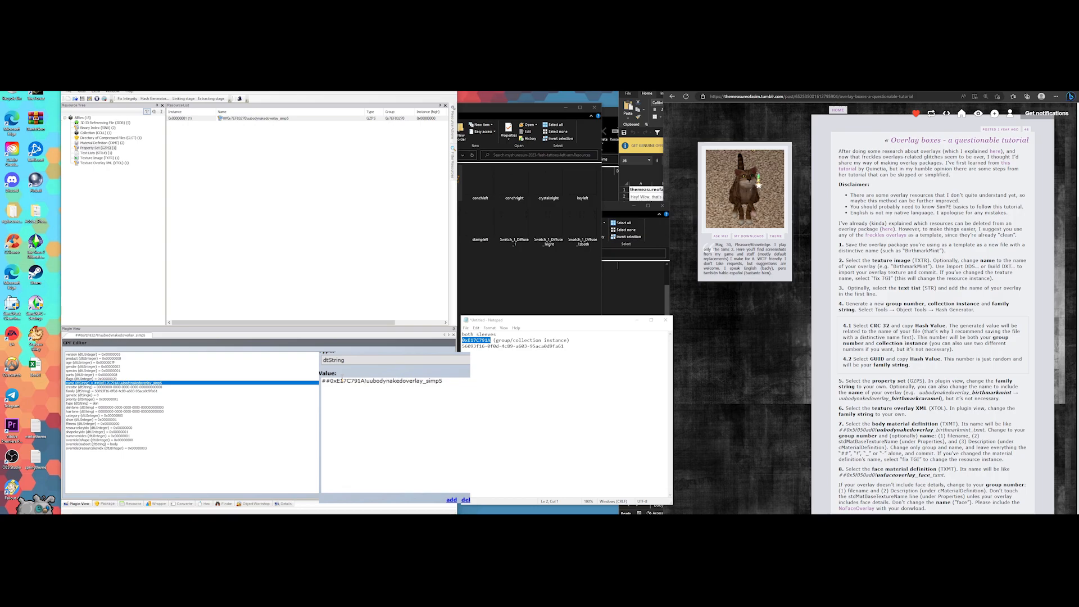
double_click(442, 382)
type("plat1")
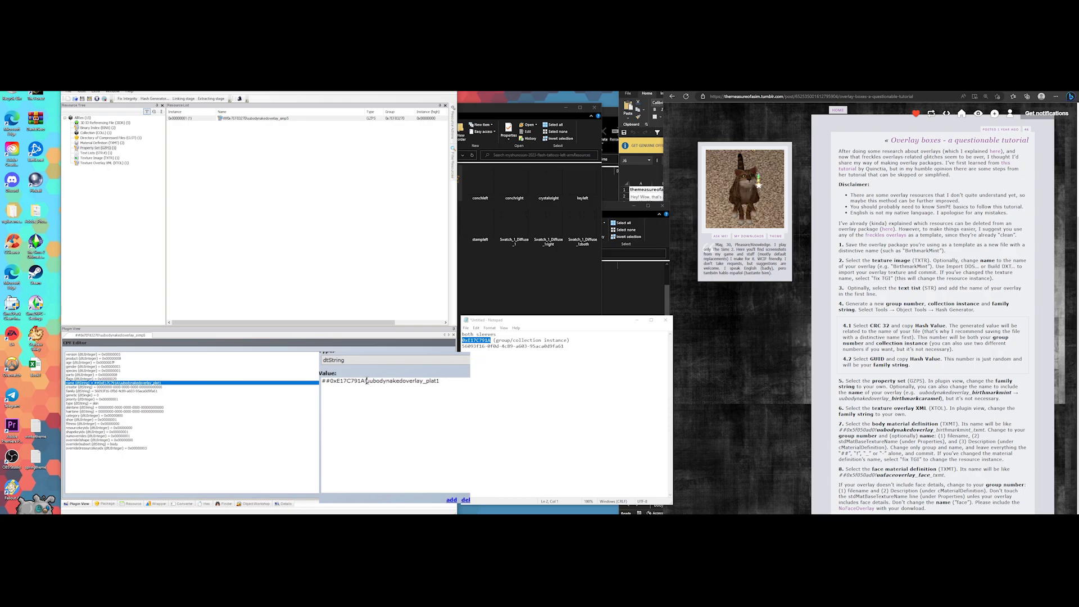
left_click_drag(367, 381, 322, 381)
key("ctrl+c")
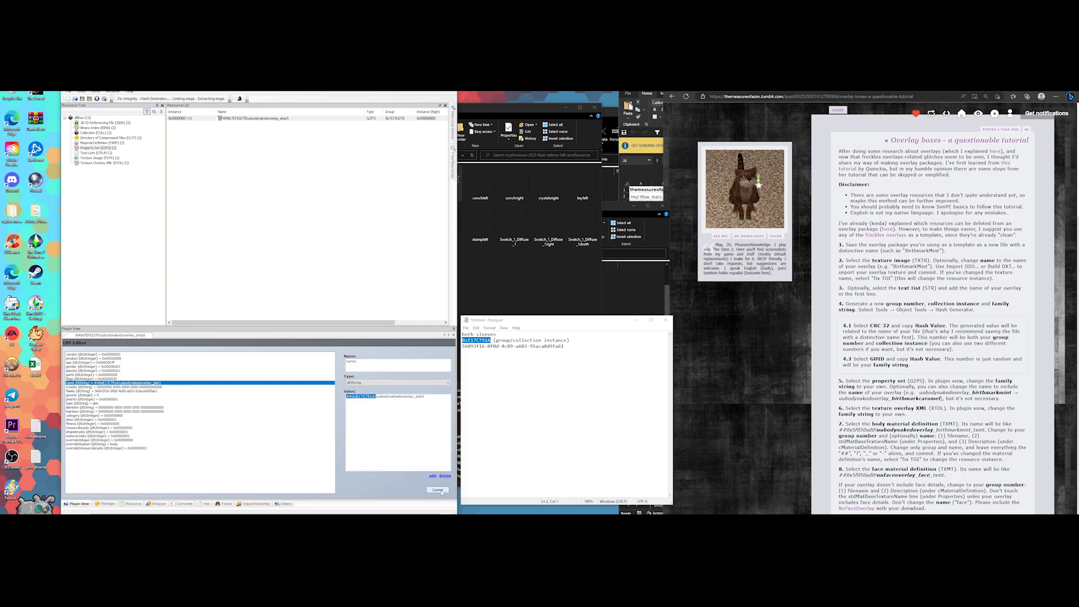
left_click(438, 489)
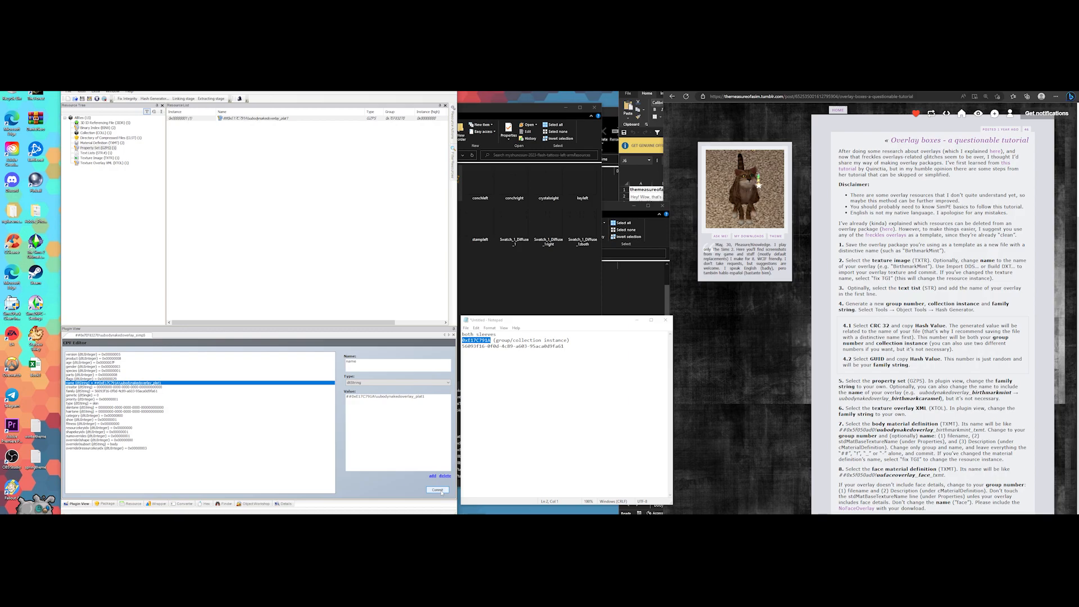
Replace the group prefix with ##0xE17C791A! in the face material definition's filename and description, and commit it
left_click(100, 143)
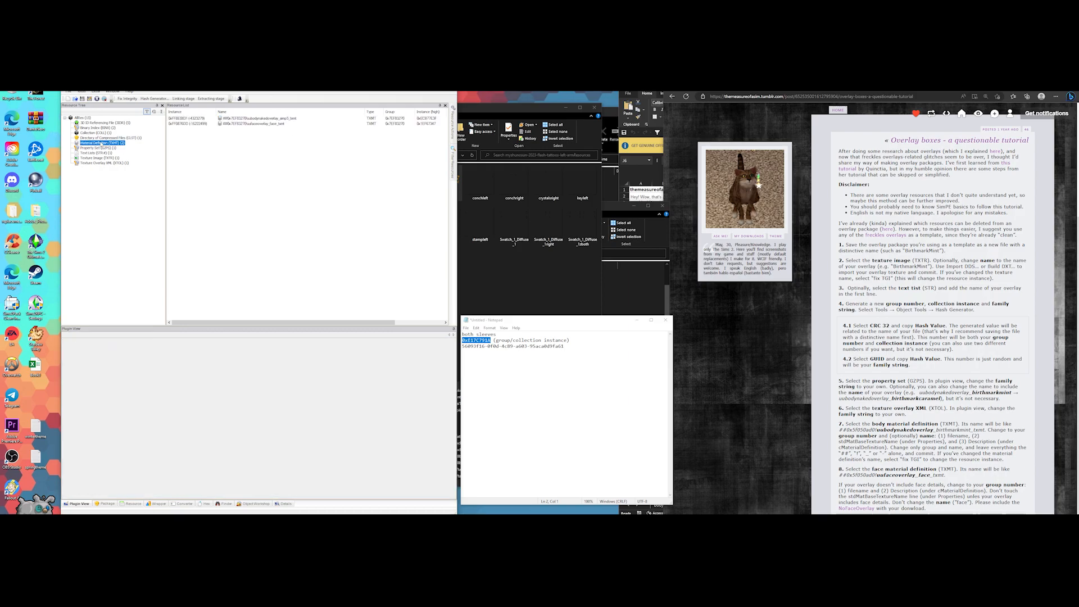
left_click(262, 125)
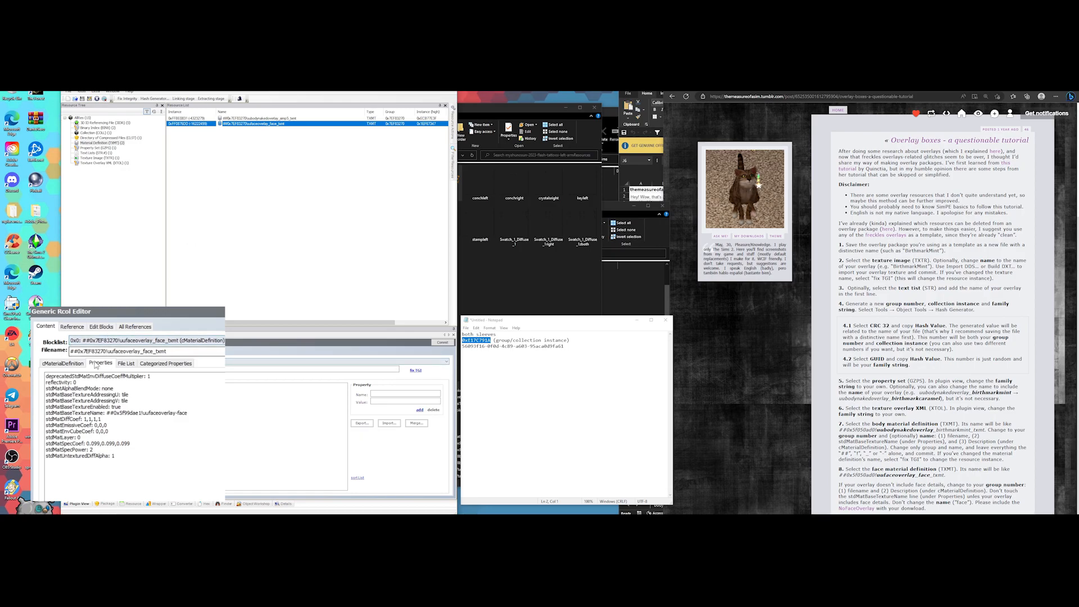
left_click_drag(70, 352, 108, 352)
key("ctrl+v")
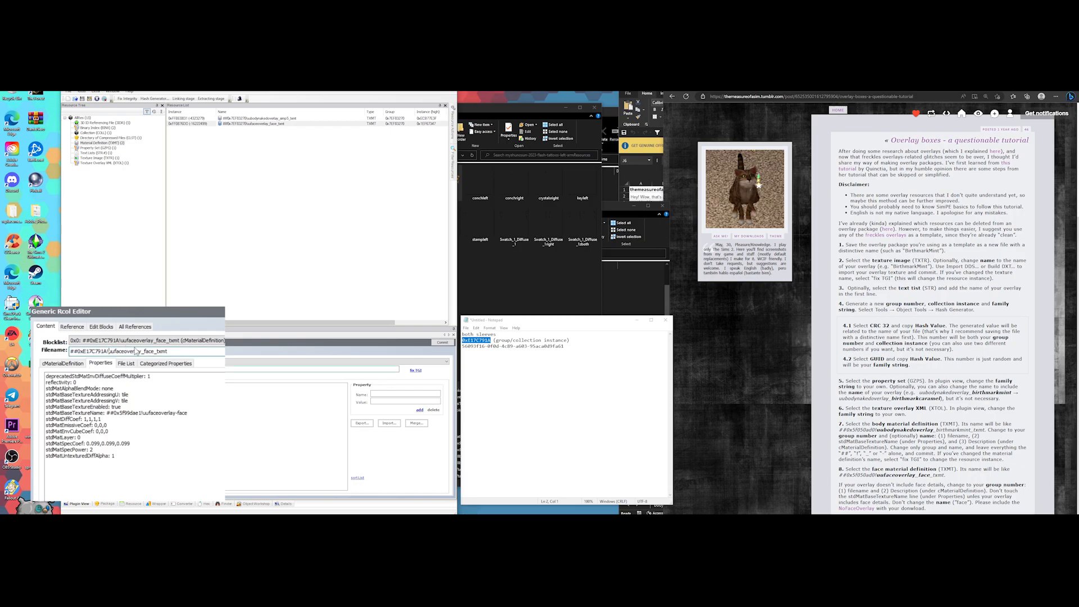
left_click(68, 365)
left_click_drag(88, 399, 130, 398)
key("ctrl+v")
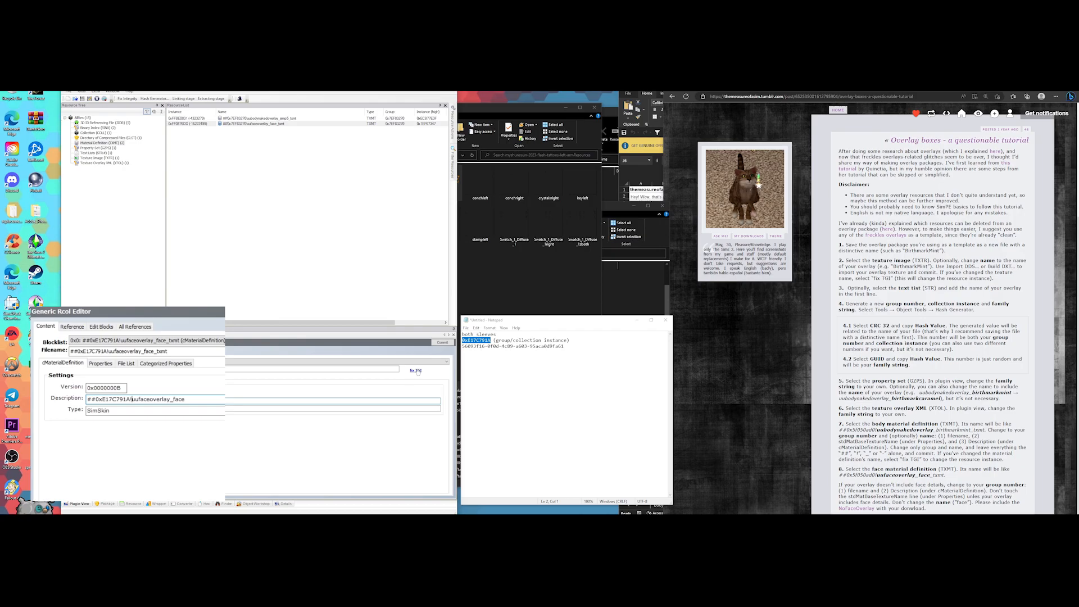
left_click(442, 342)
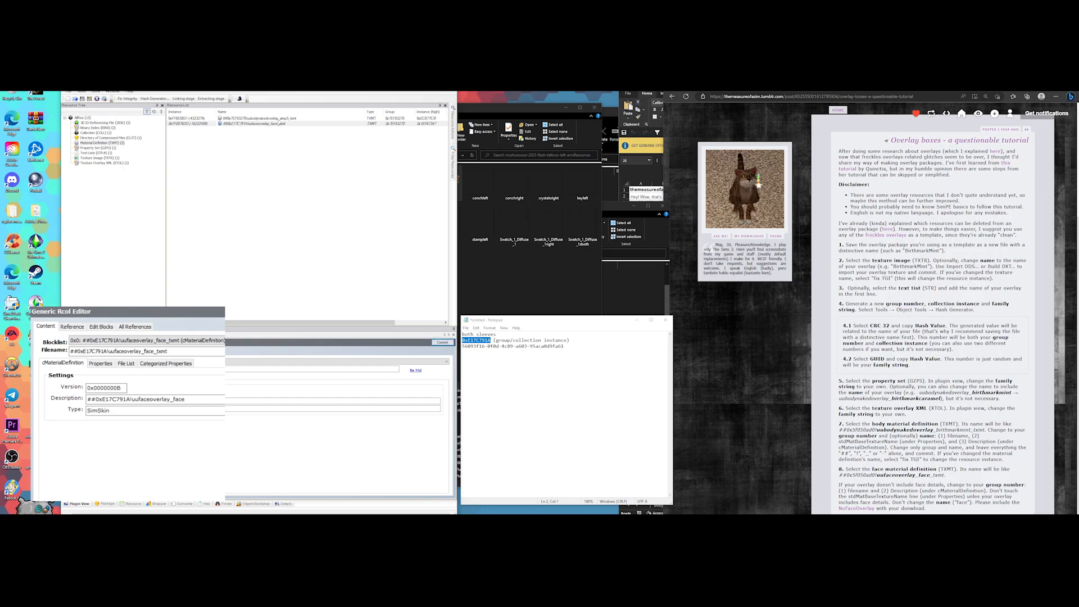
In the body material definition's filename, set the group hash to 0xE17C791A and the overlay name to plat1
left_click(280, 119)
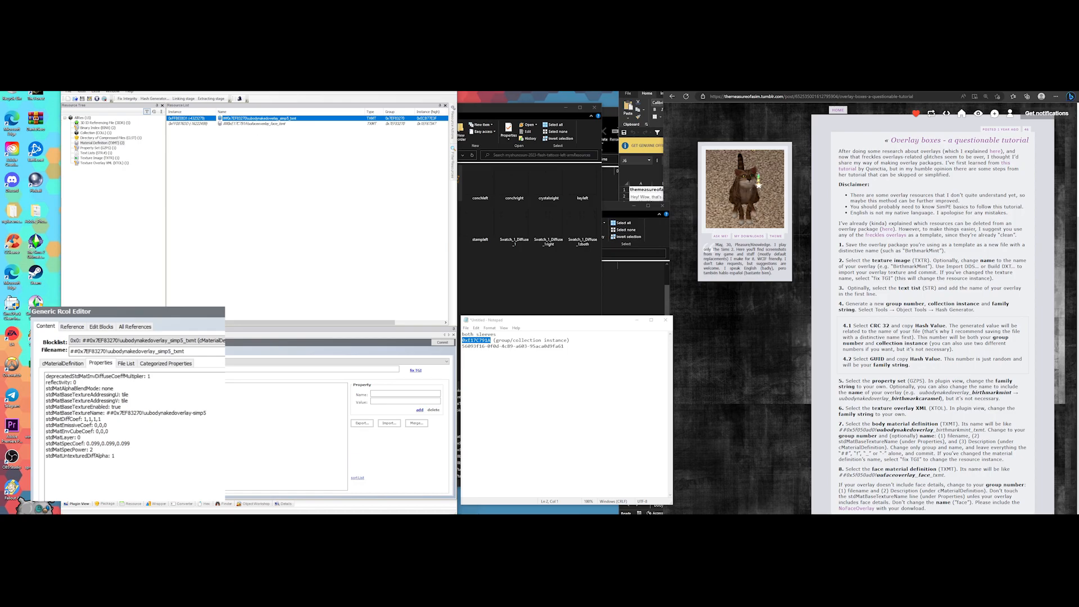
double_click(98, 351)
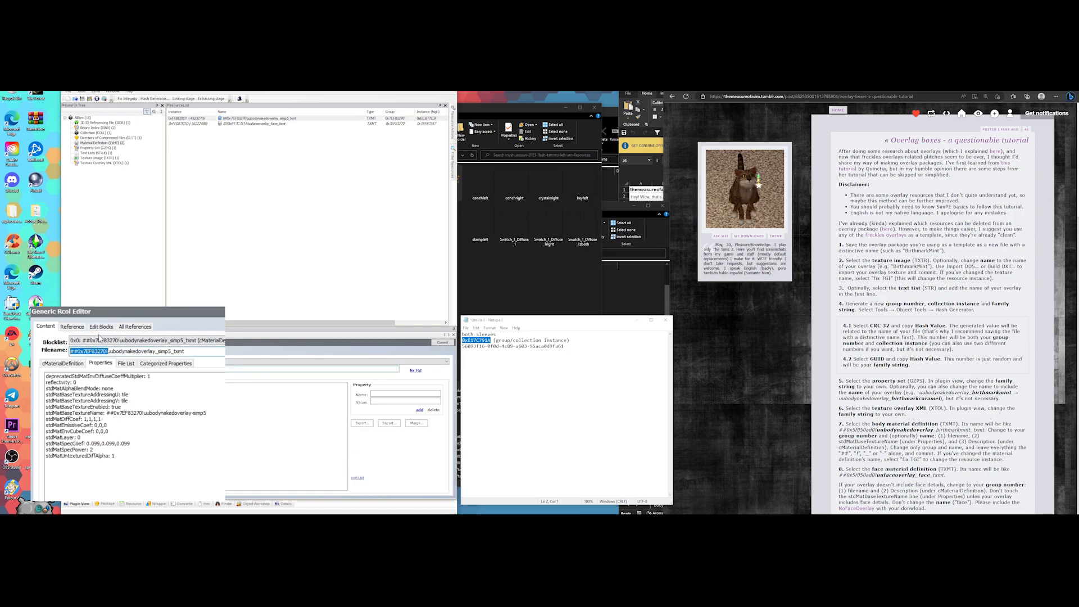
type("0xE17C791A")
left_click_drag(173, 353, 160, 352)
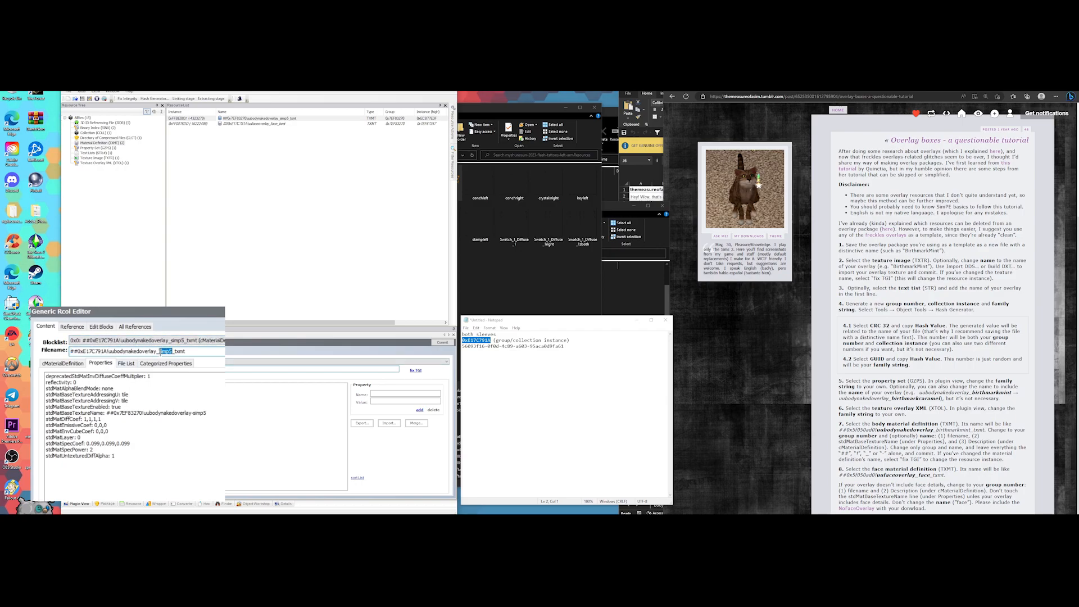
type("plat1")
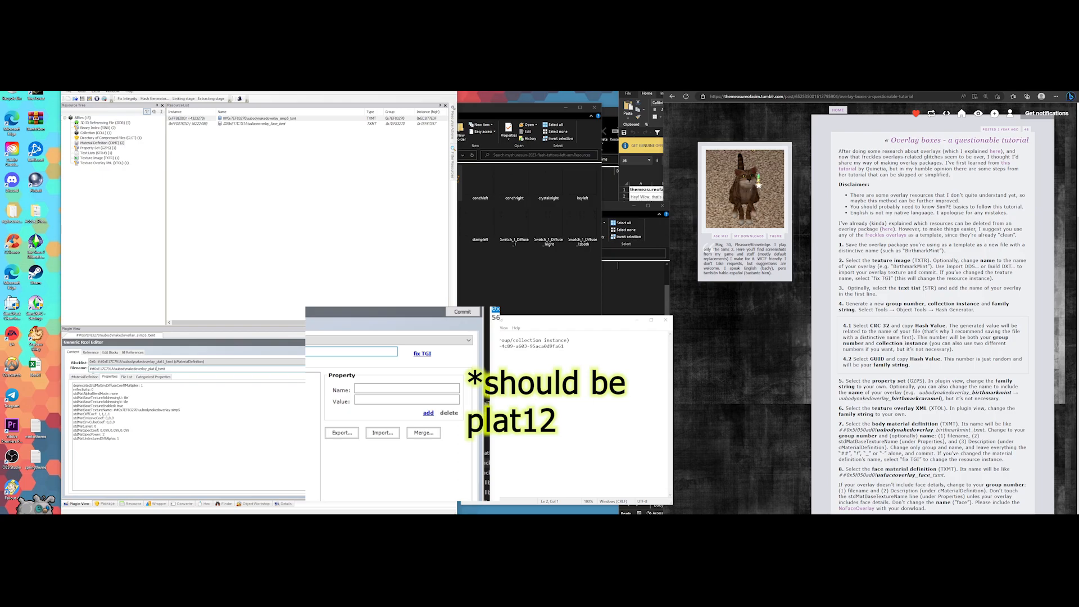
Update the body material's stdMatBaseTextureName property with the prefix ##0xE17C791A! and the ending plat1
left_click(123, 410)
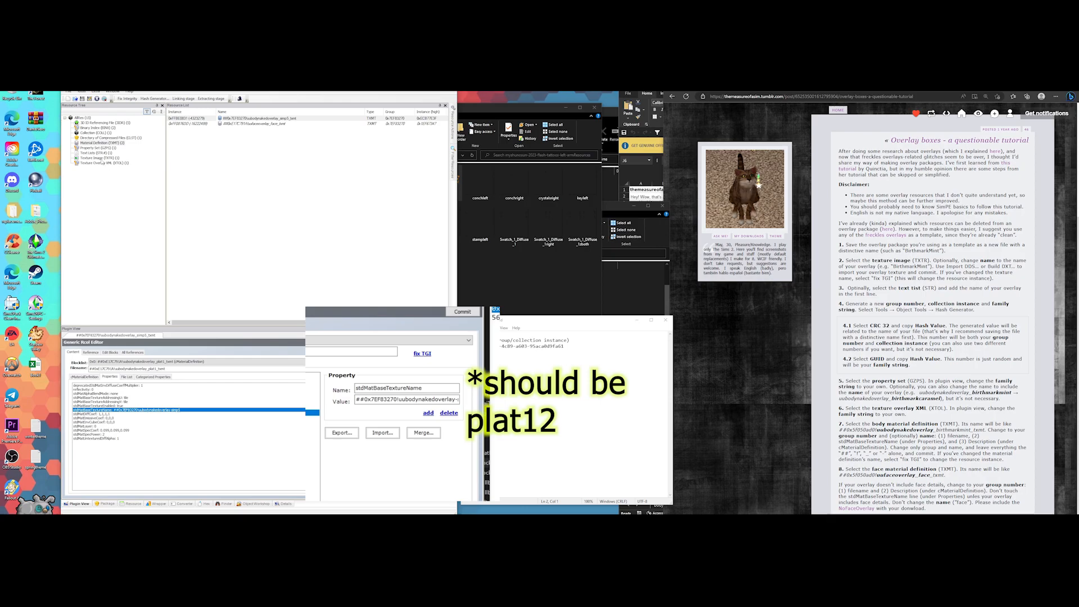
double_click(381, 399)
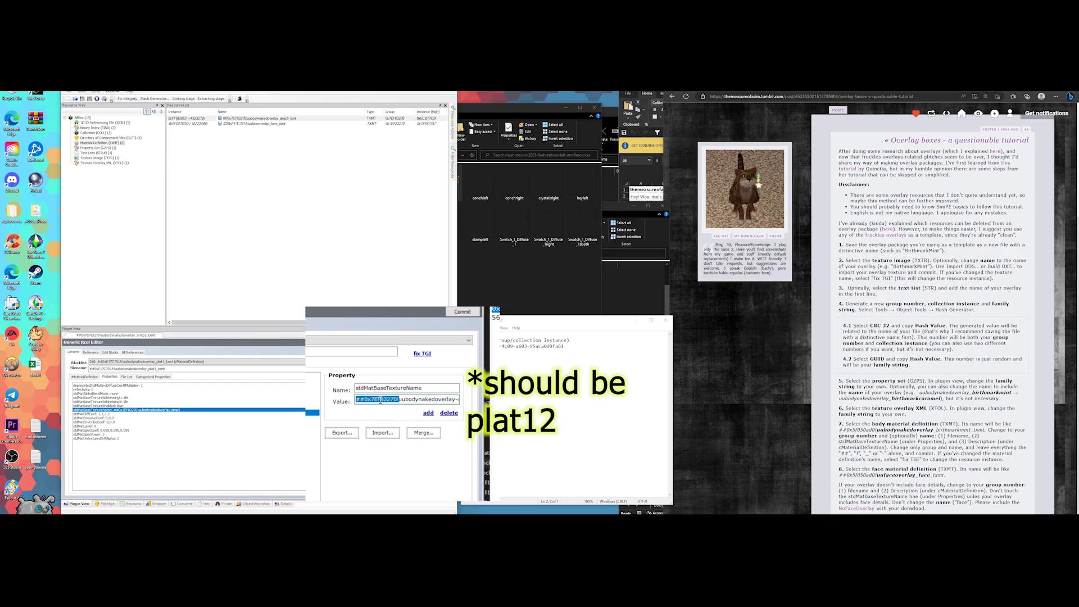
key("ctrl+v")
key("End")
key("BackSpace")
key("BackSpace")
key("BackSpace")
key("BackSpace")
key("BackSpace")
type("plat1")
Update the texture entry in the body material's file list with the ##0xE17C791A! prefix and plat1 ending
left_click(126, 377)
left_click(111, 388)
left_click_drag(227, 387, 184, 387)
key("ctrl+v")
left_click_drag(308, 386, 285, 386)
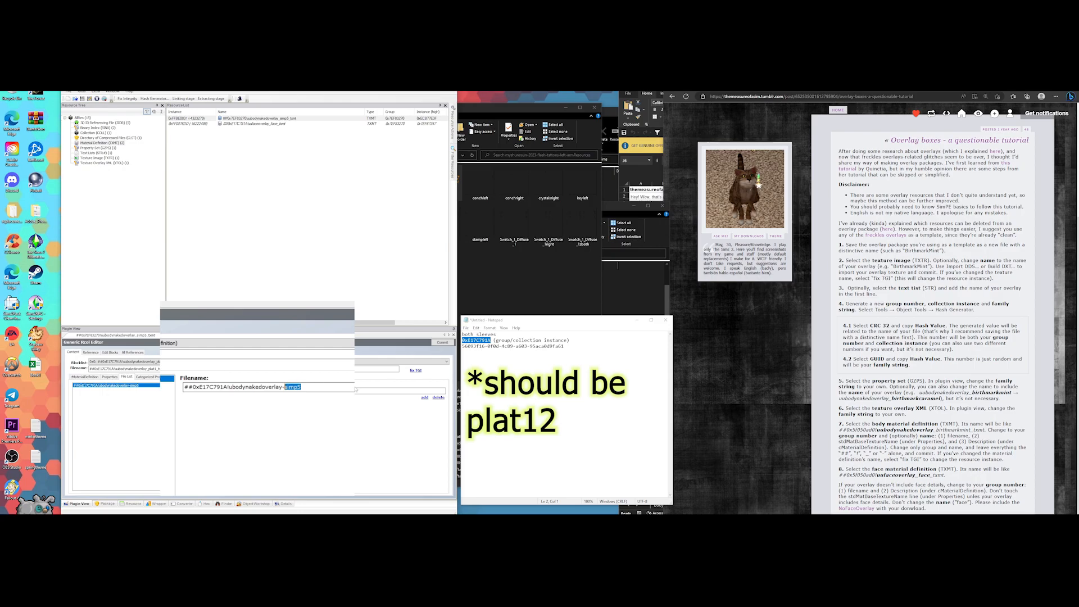
type("plat1")
Change the body material definition's description to use the ##0xE17C791A! prefix and the plat1 ending
left_click(77, 377)
double_click(116, 404)
type("##0xE17C791A!")
left_click_drag(207, 403, 189, 403)
type("plat1")
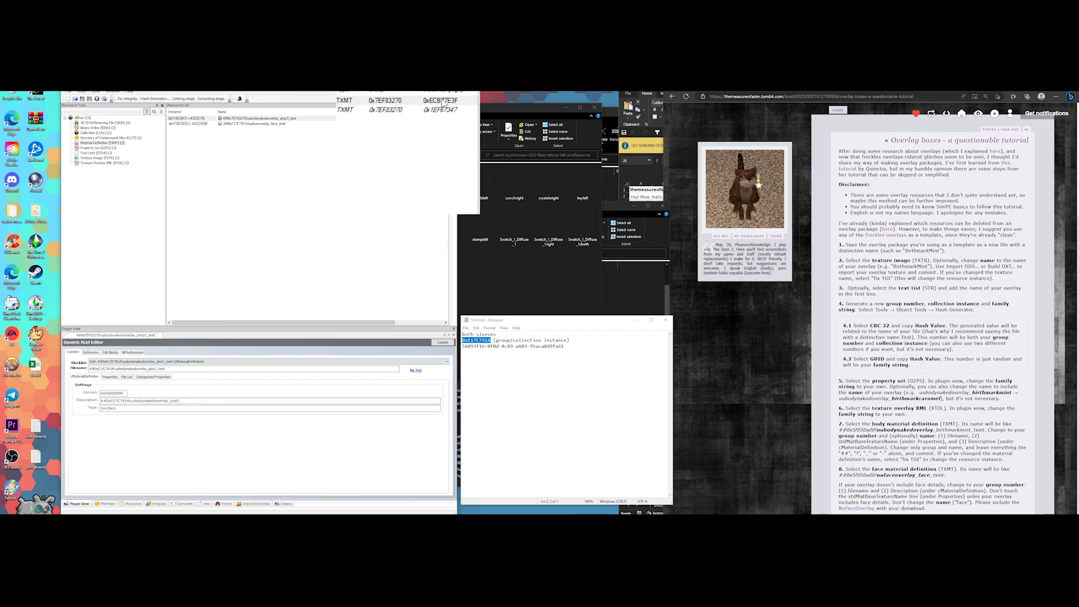
Fix the body material's TGI, record the old and new instance values ECB77E3F - D5709DB4 in Notepad, and commit the material
left_click(479, 348)
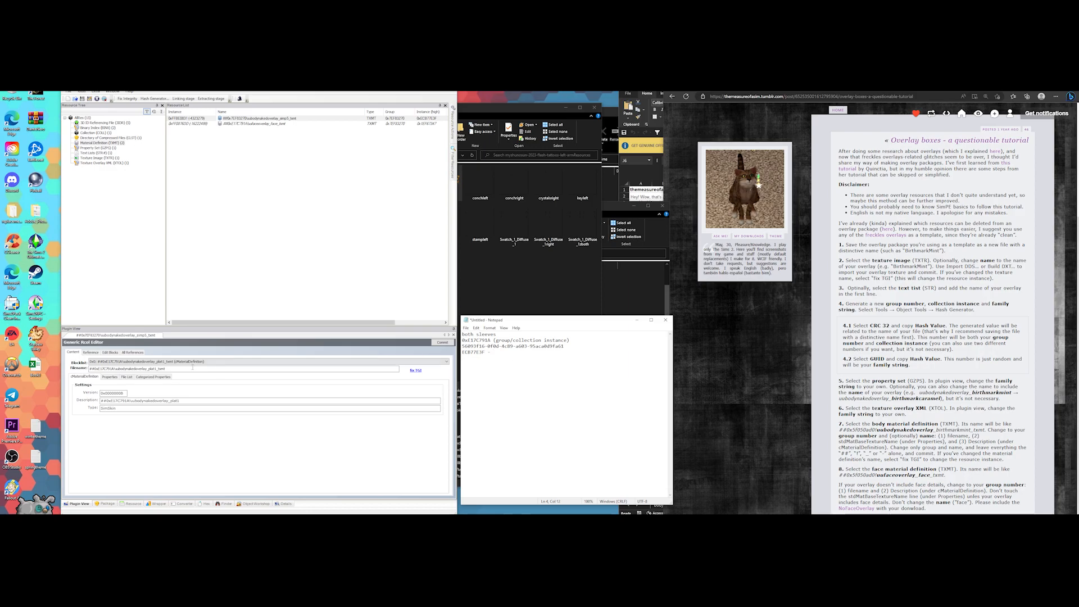
left_click(414, 371)
left_click(500, 352)
type("5709DB4")
left_click(442, 343)
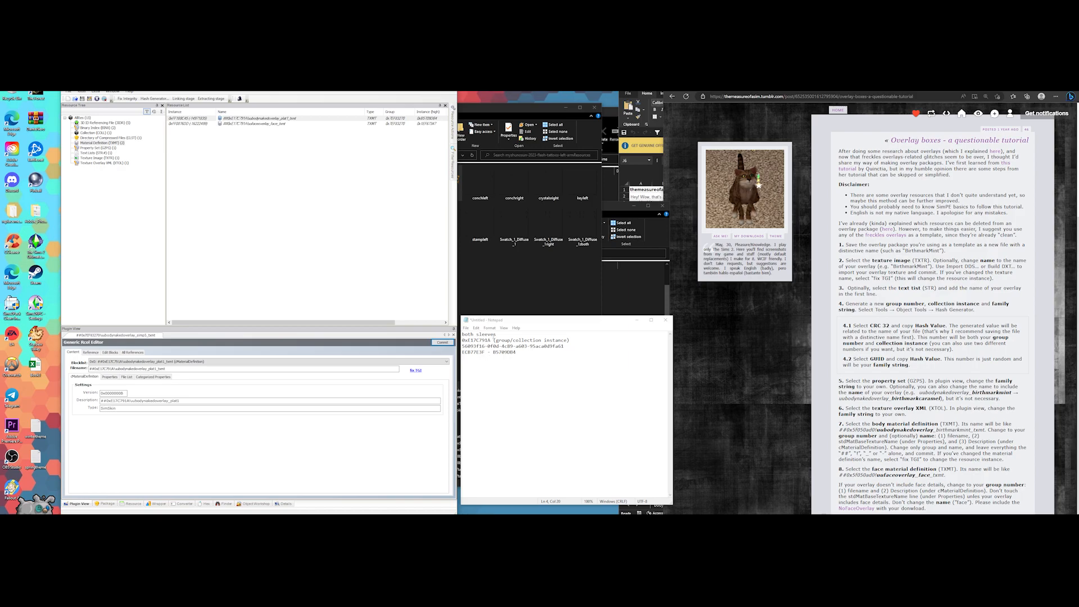
Set the group of every resource except the Collection and its paired 3D ID Referencing File to 0xE17C791A, copied from the Notepad notes
left_click_drag(490, 340, 467, 341)
left_click_drag(491, 340, 462, 341)
key("ctrl+c")
left_click(86, 117)
left_click(82, 117)
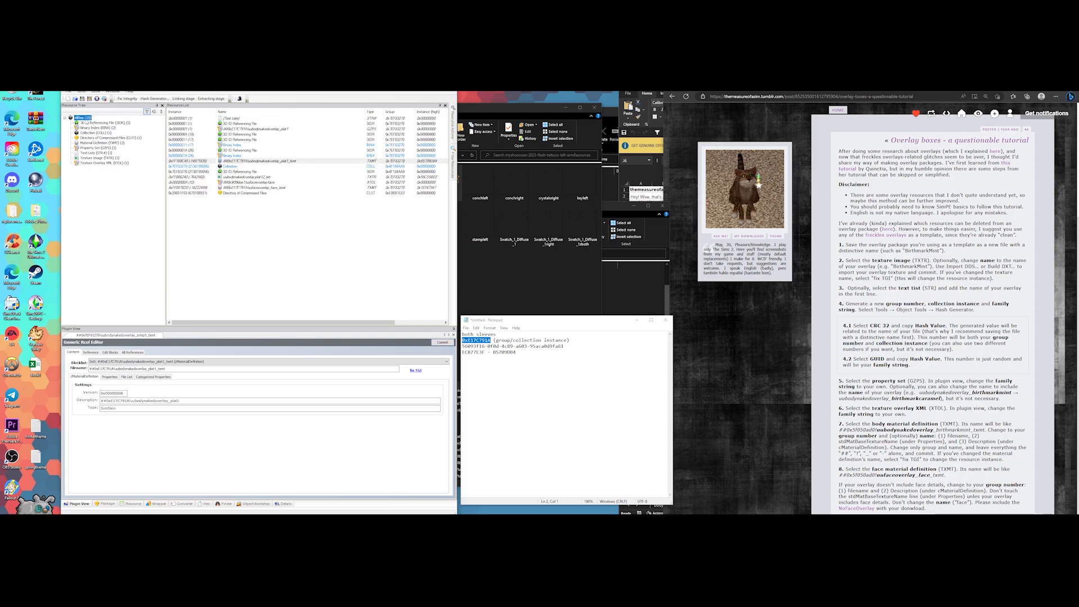
left_click(402, 114)
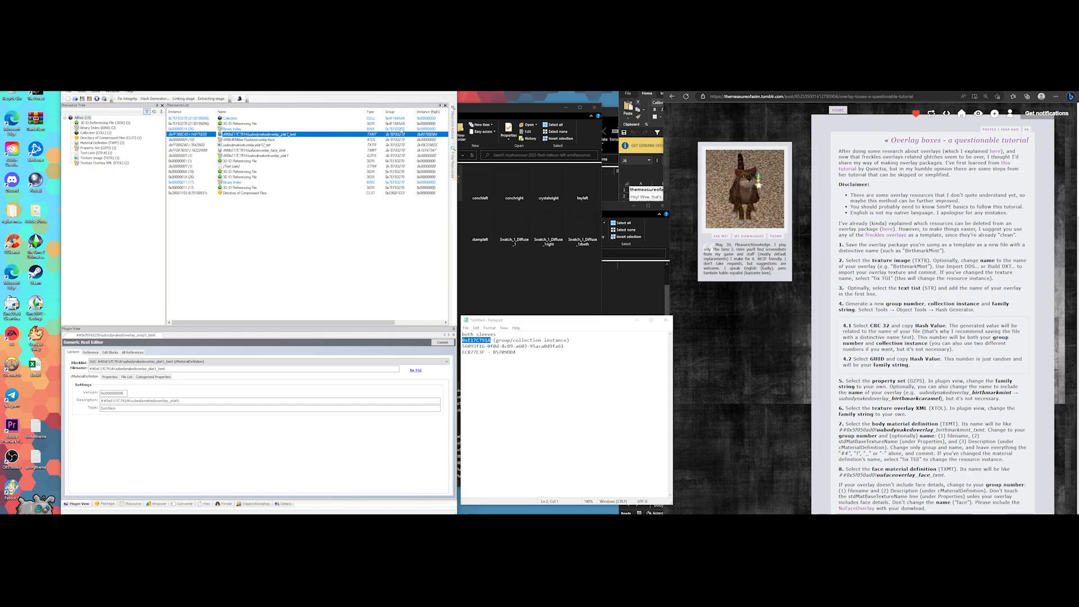
left_click(401, 130)
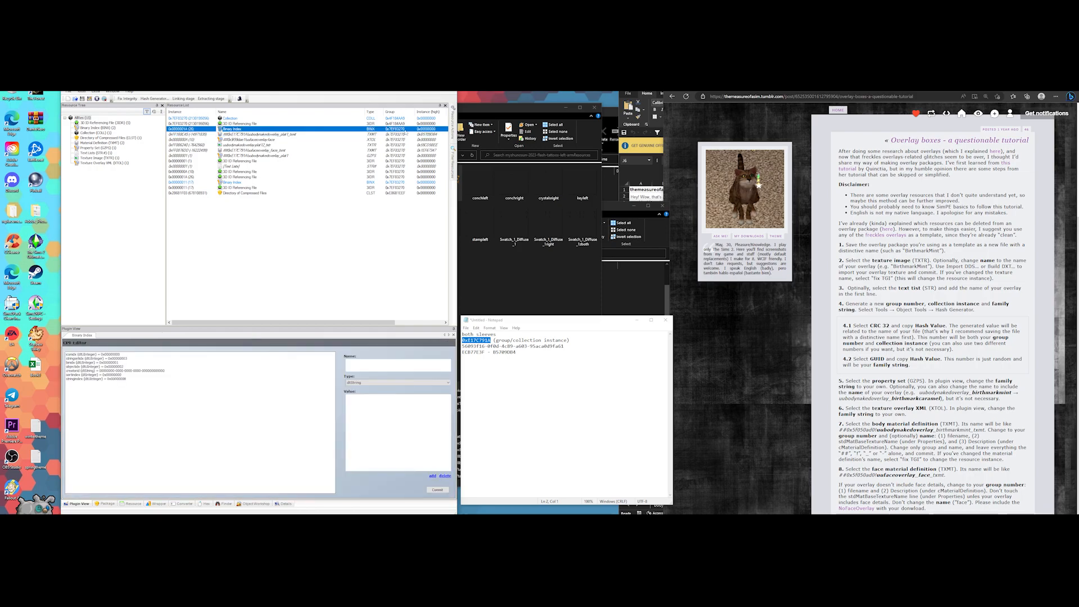
left_click(256, 194, "shift")
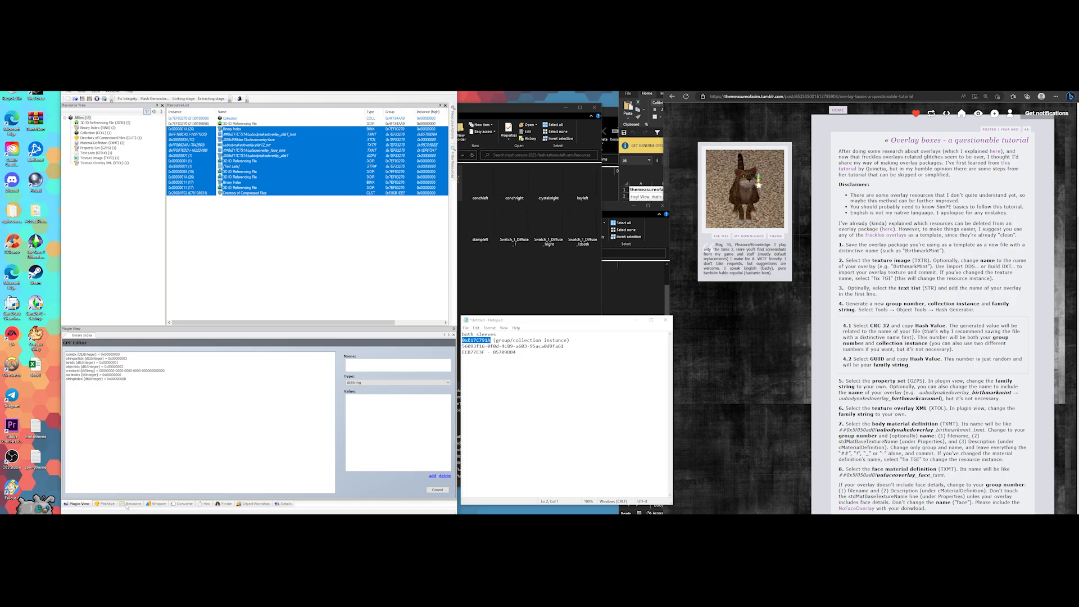
left_click(127, 505)
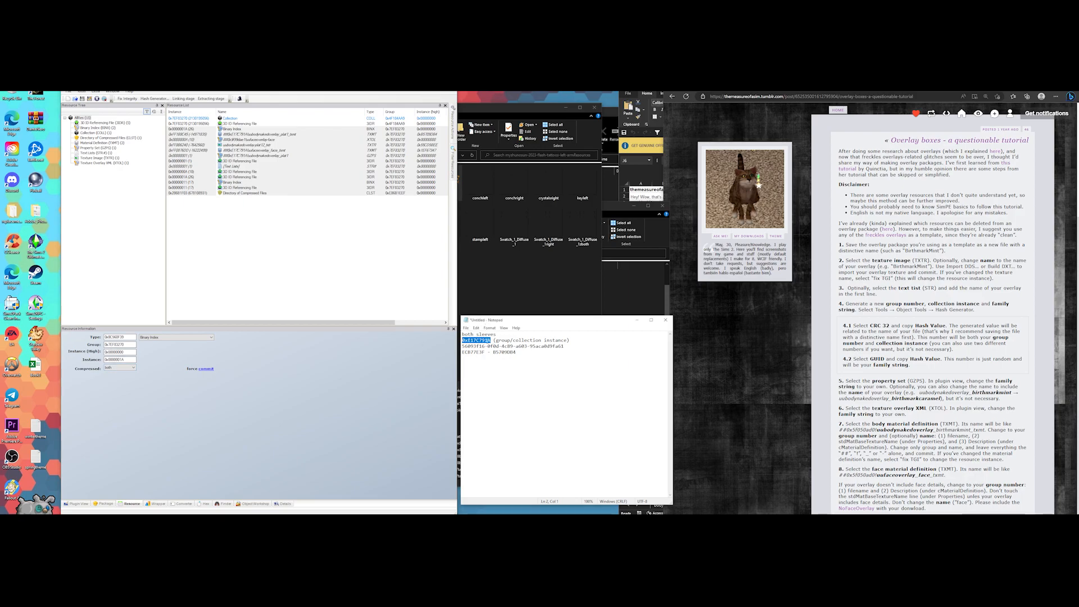
left_click_drag(131, 344, 54, 349)
key("ctrl+v")
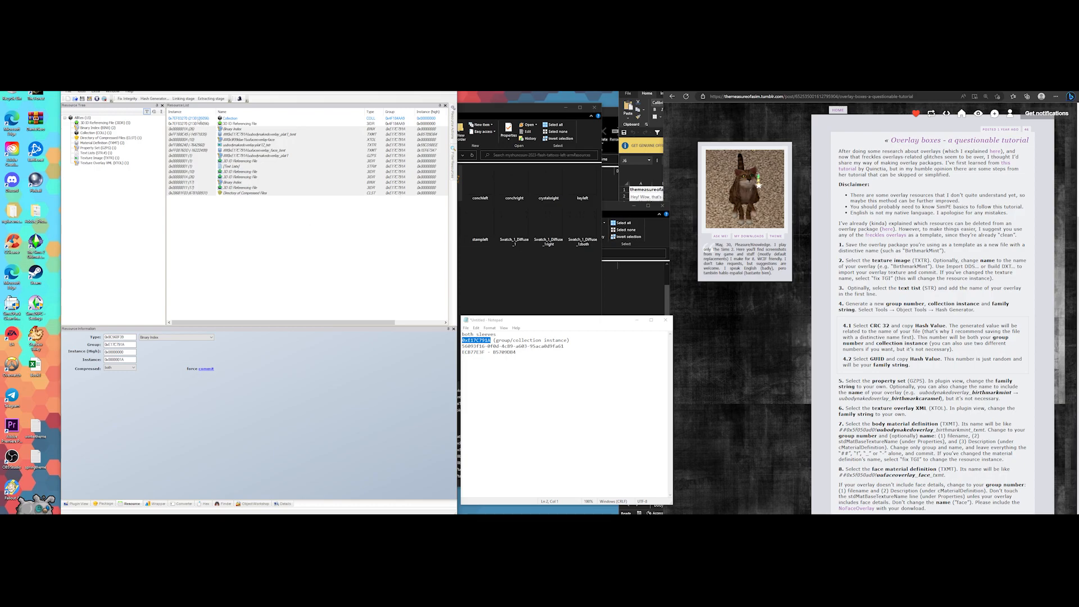
Set the instance of the Collection and its paired 3D ID Referencing File to 0xE17C791A
left_click(195, 118)
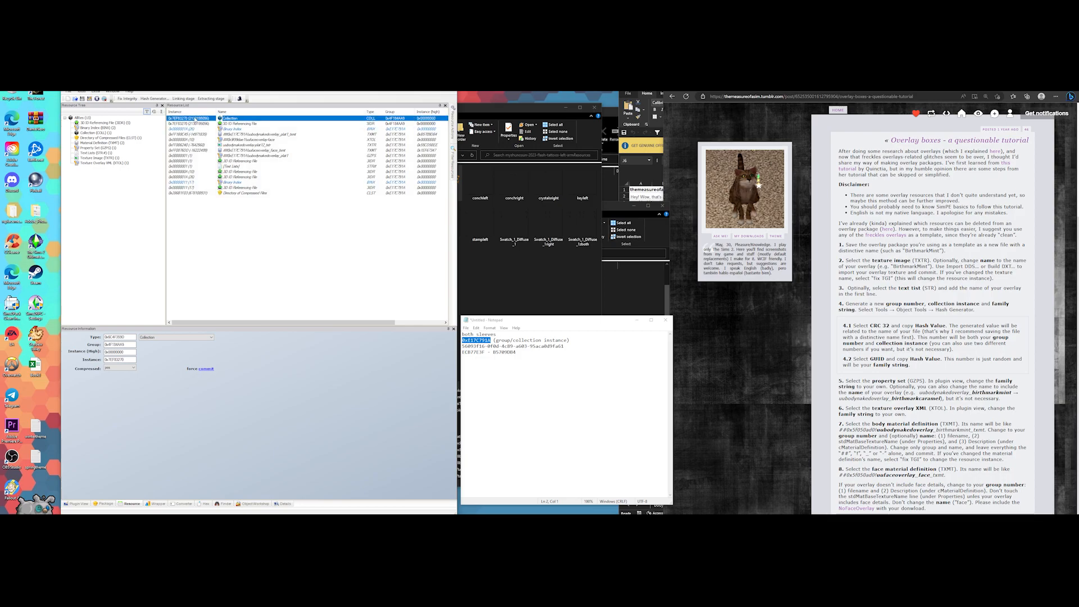
left_click(197, 124, "shift")
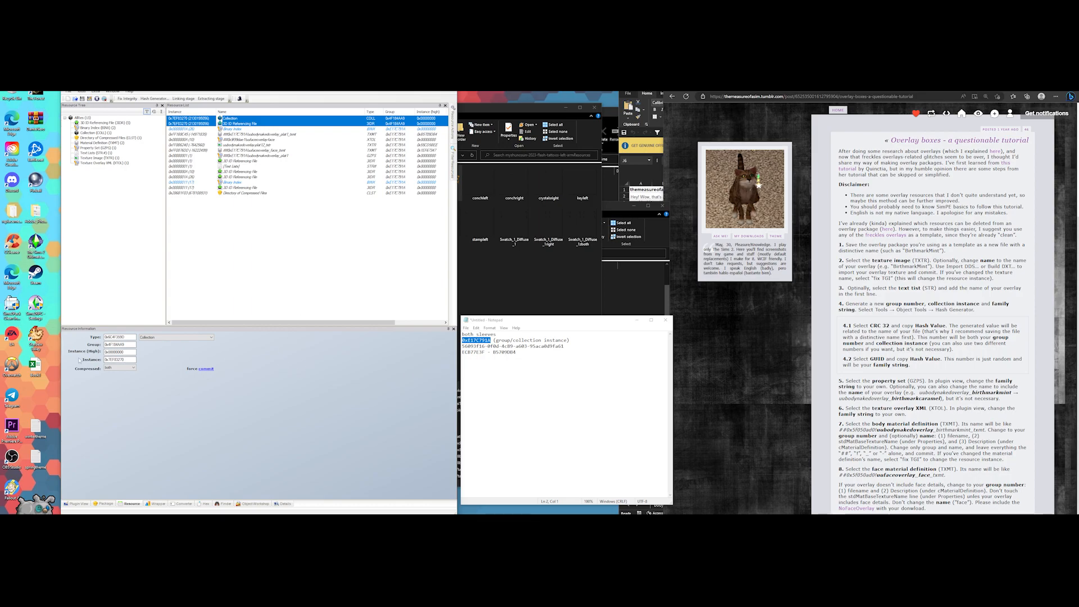
left_click_drag(135, 360, 88, 361)
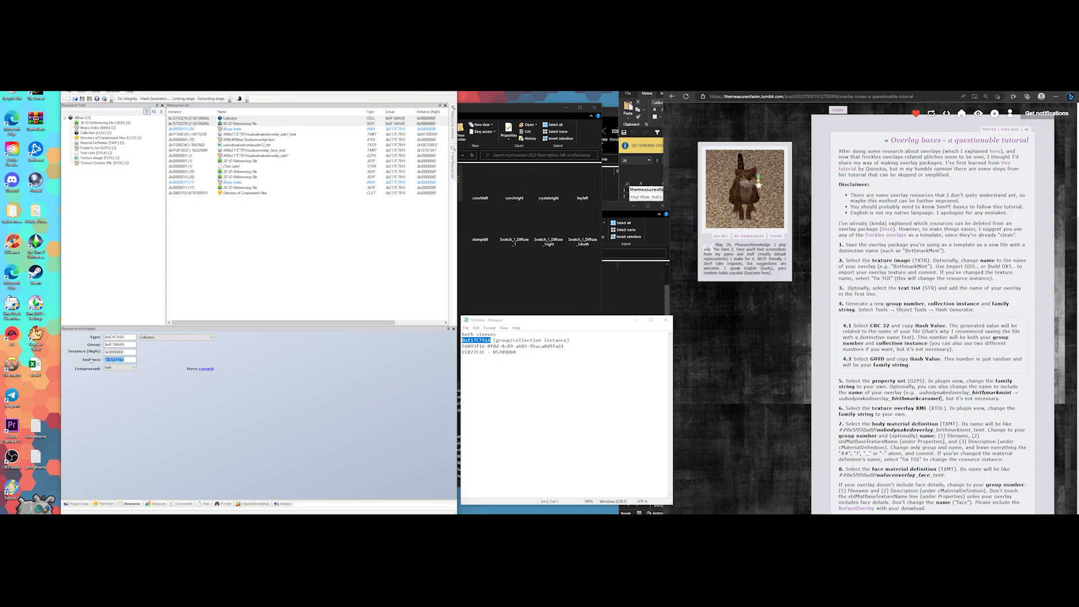
key("ctrl+v")
key("Return")
left_click(80, 504)
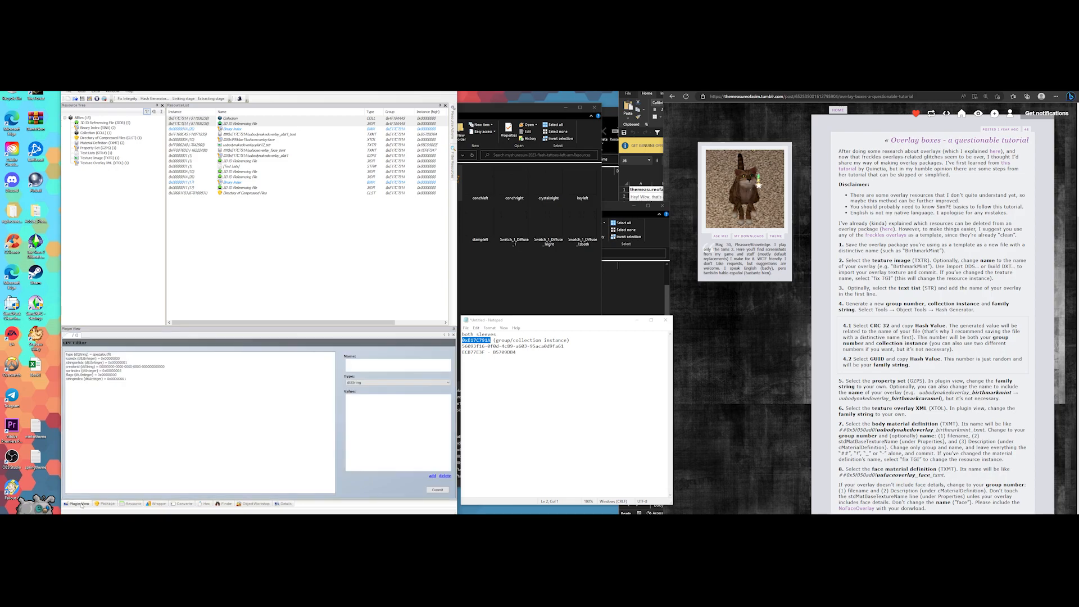
Sort all resources by instance in ascending order and open the first 3D ID Referencing File alongside the package's resource selector
left_click(82, 118)
left_click(174, 112)
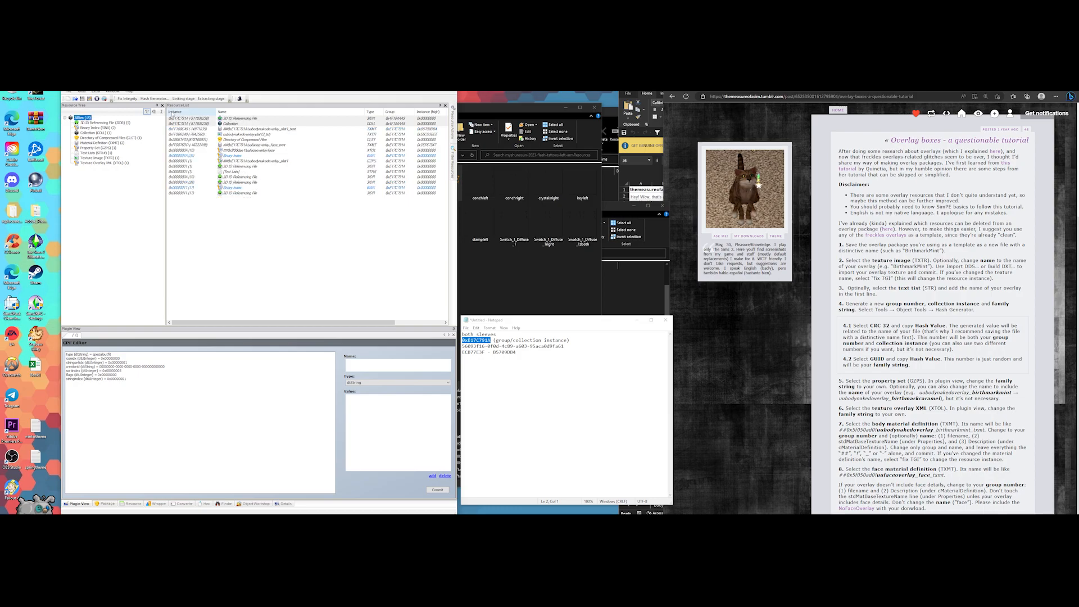
left_click(173, 112)
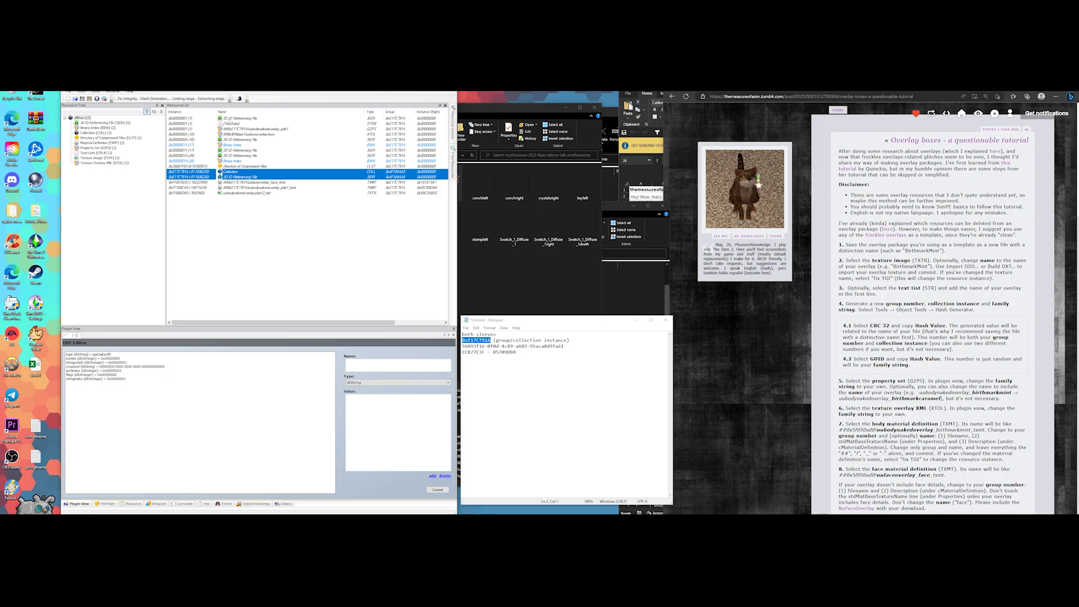
left_click(228, 119)
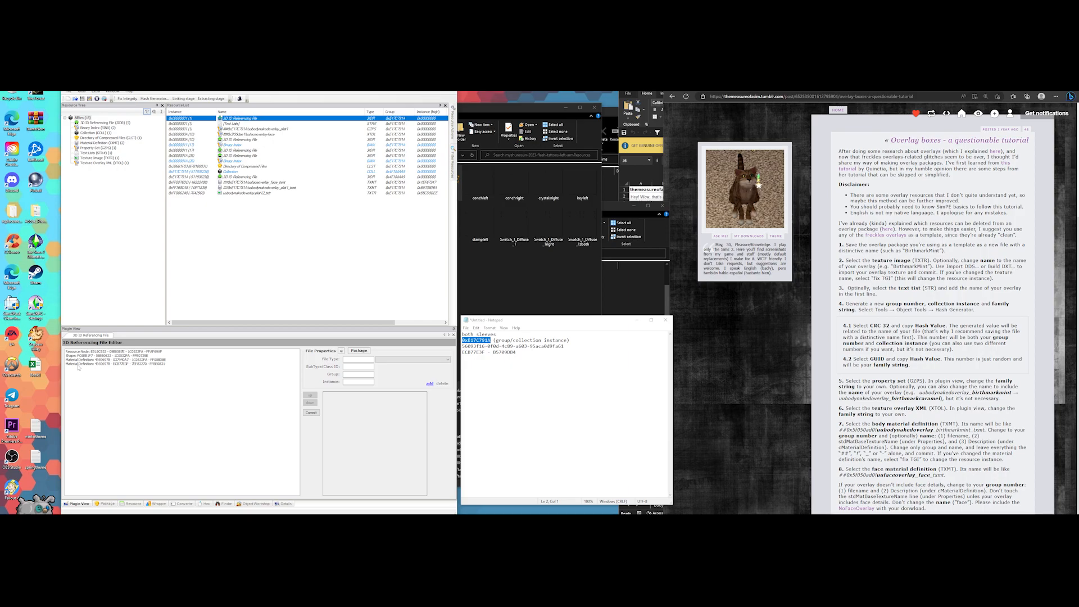
left_click(359, 351)
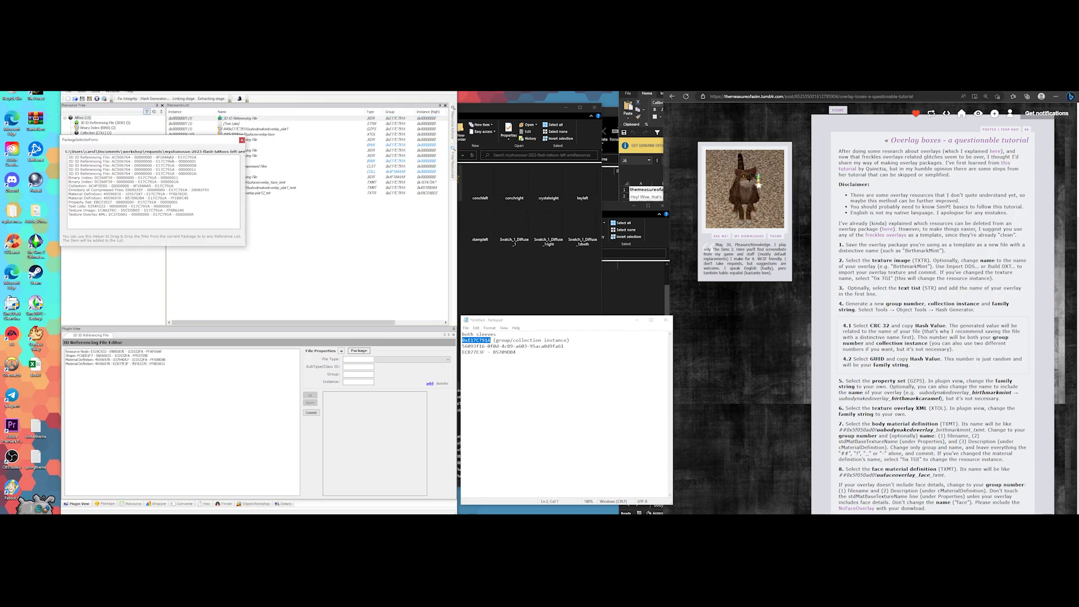
left_click_drag(155, 140, 489, 219)
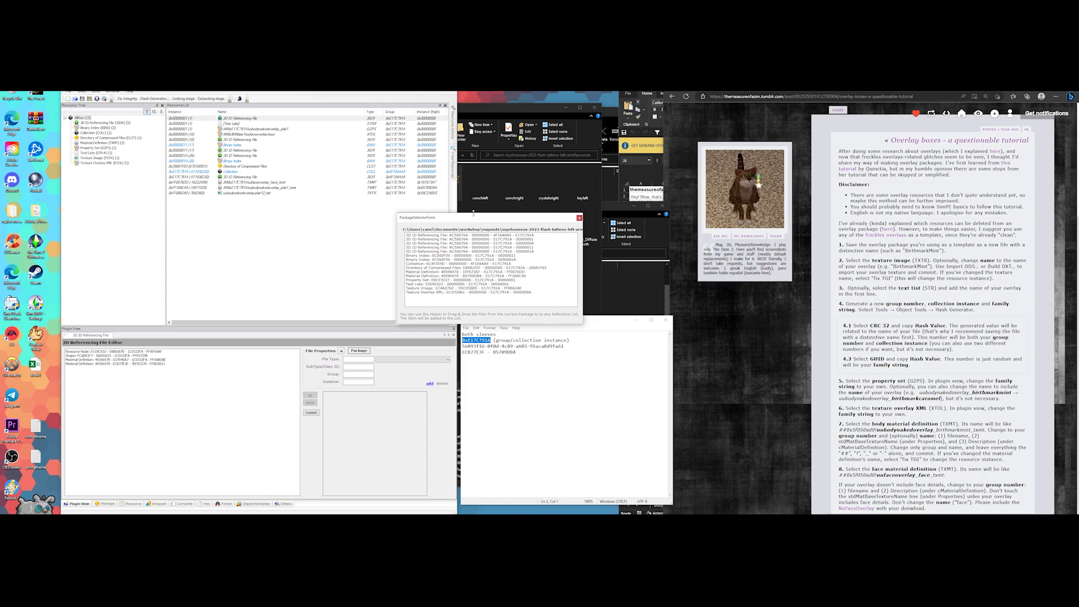
left_click_drag(473, 213, 474, 210)
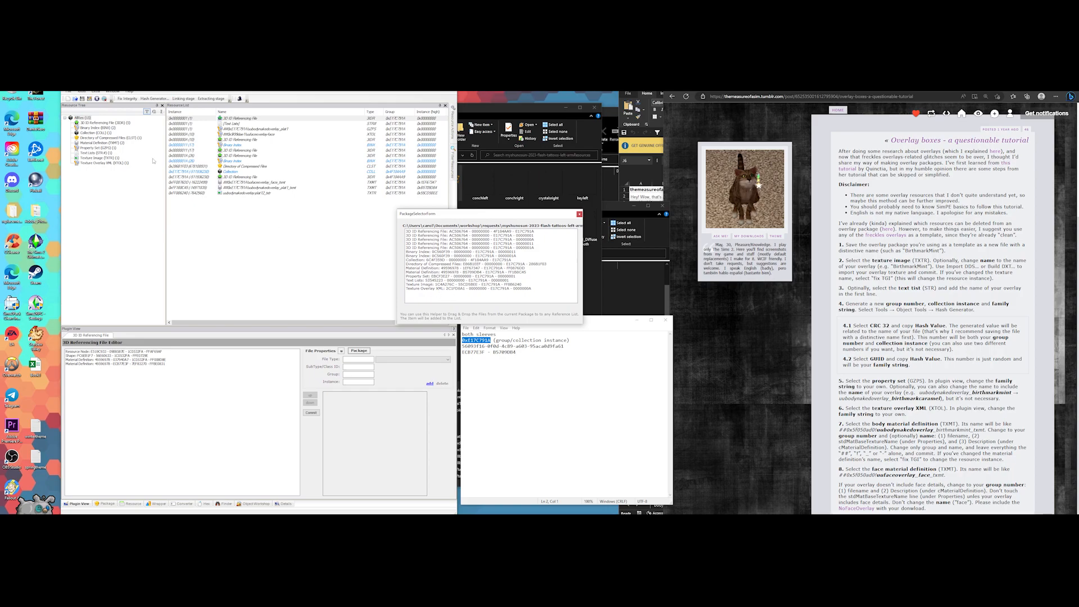
Add the package's body material definition with group E17C791A to the first 3D ID Referencing File's reference list
left_click(95, 365)
left_click_drag(488, 215, 551, 215)
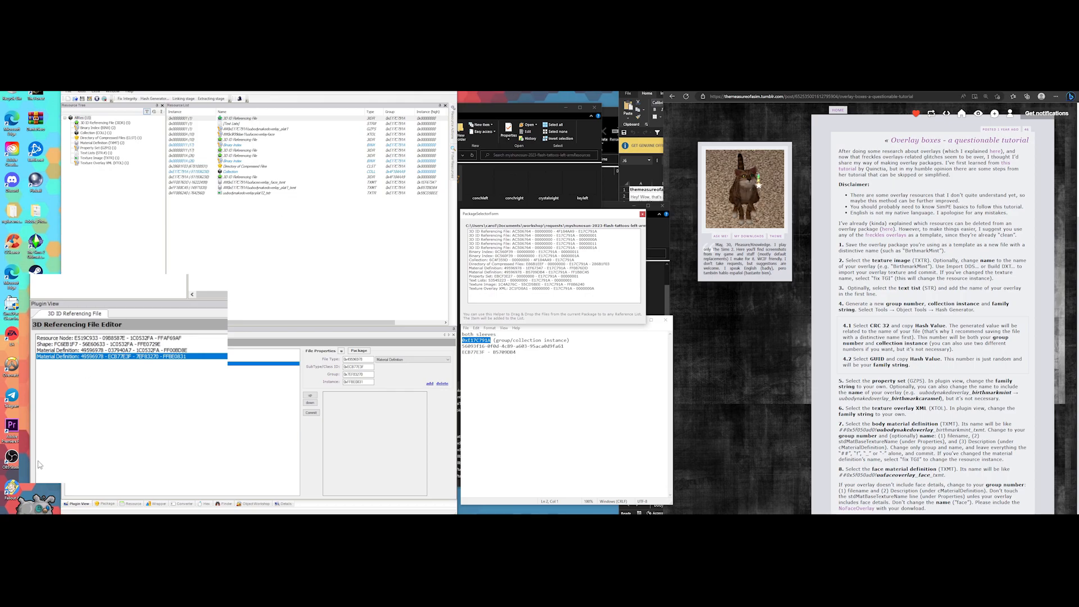
mouse_move(484, 217)
left_mouse_down()
mouse_move(470, 224)
mouse_move(481, 220)
left_mouse_up()
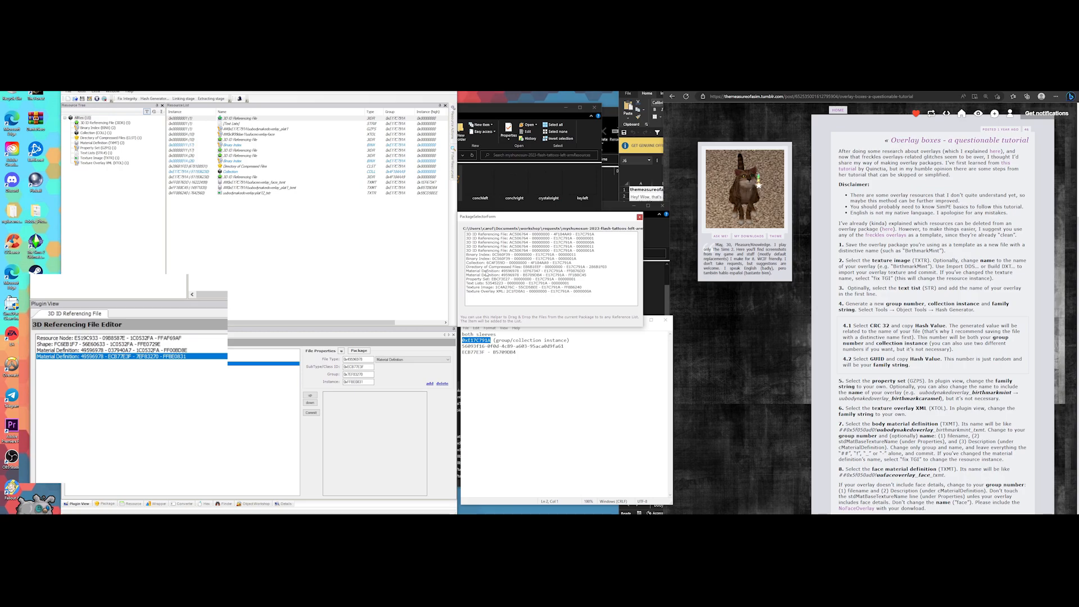
left_click(487, 275)
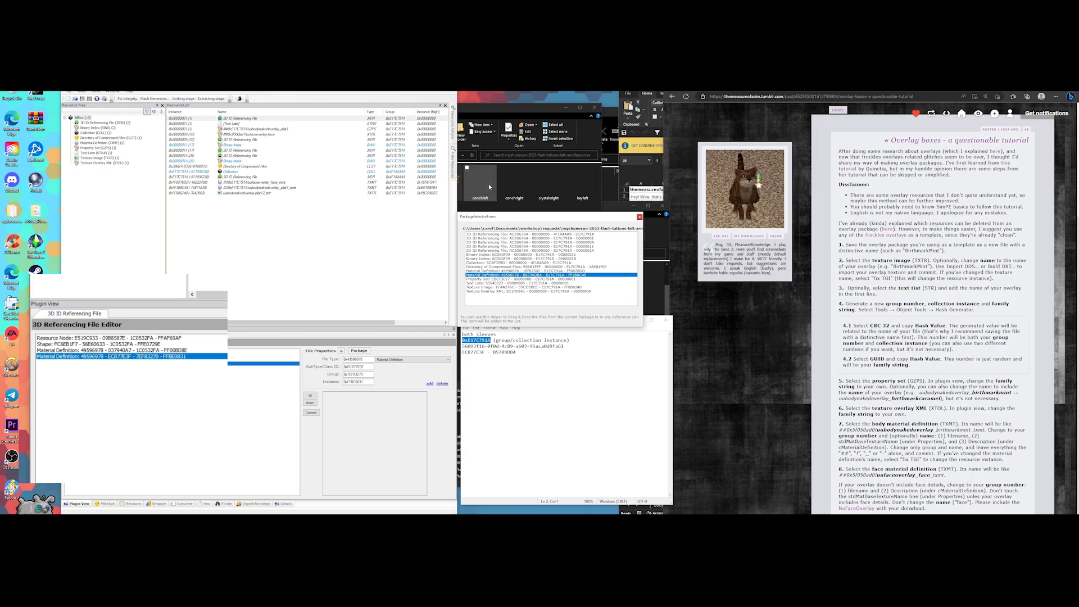
left_click(538, 271)
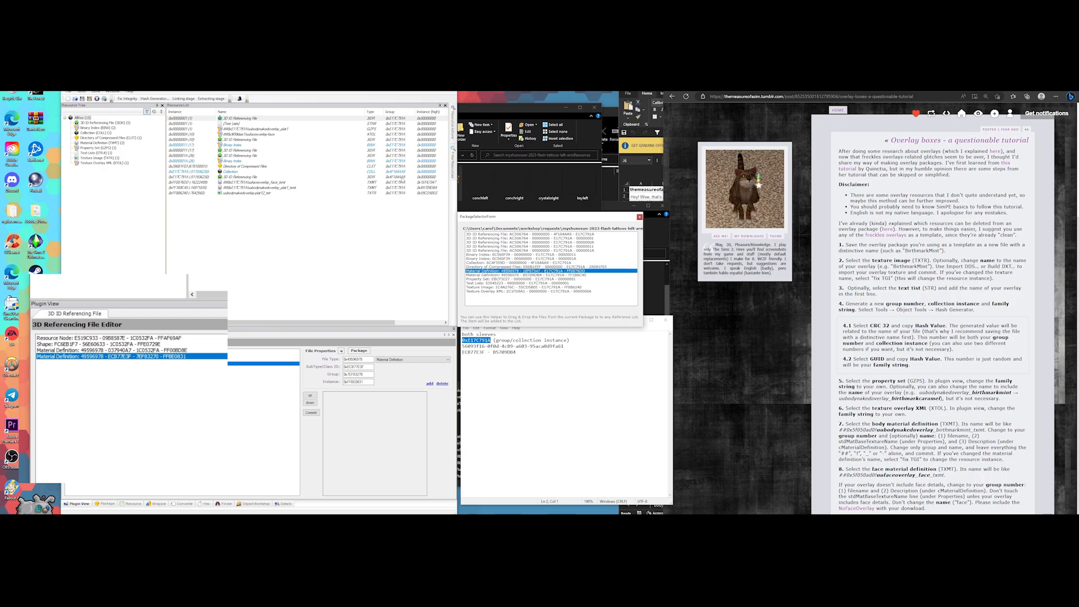
left_click(540, 275)
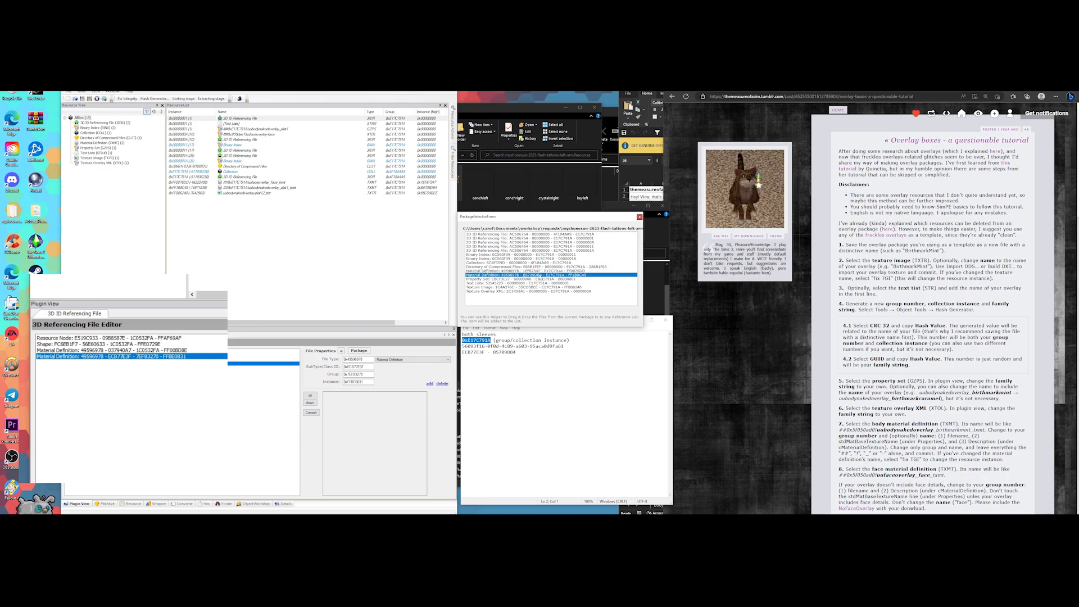
left_click_drag(537, 275, 205, 408)
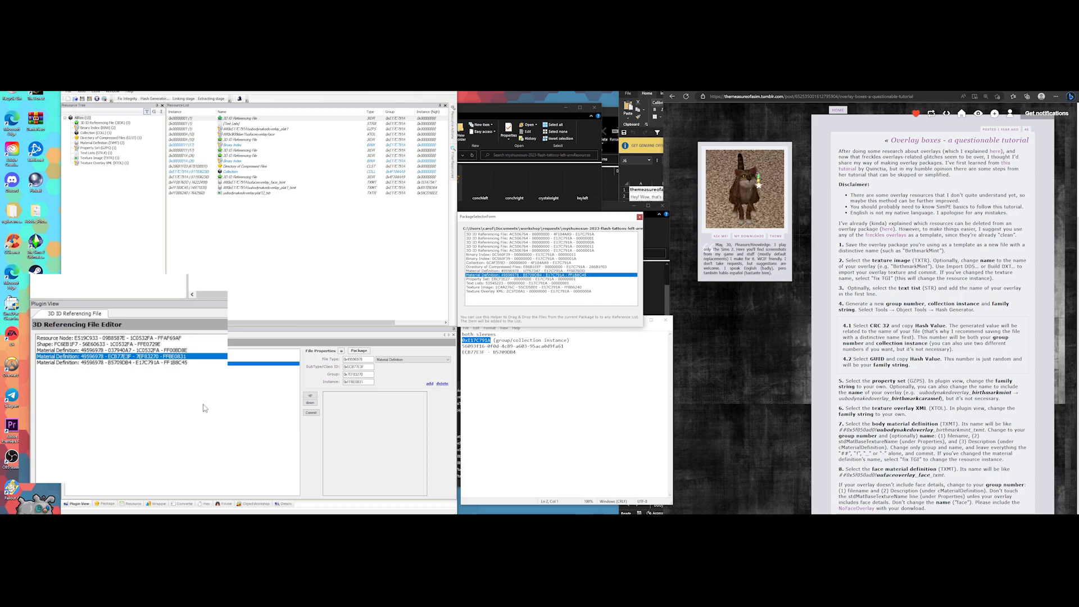
Delete the old body material reference ECB77E3F from the first 3D ID Referencing File and commit it
left_click(124, 358)
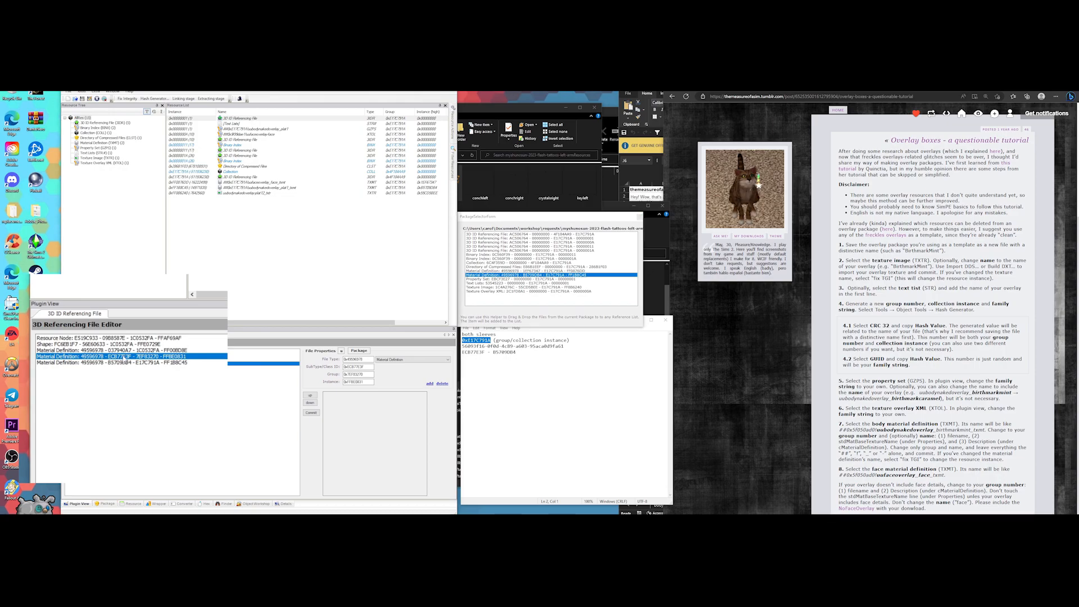
right_click(124, 358)
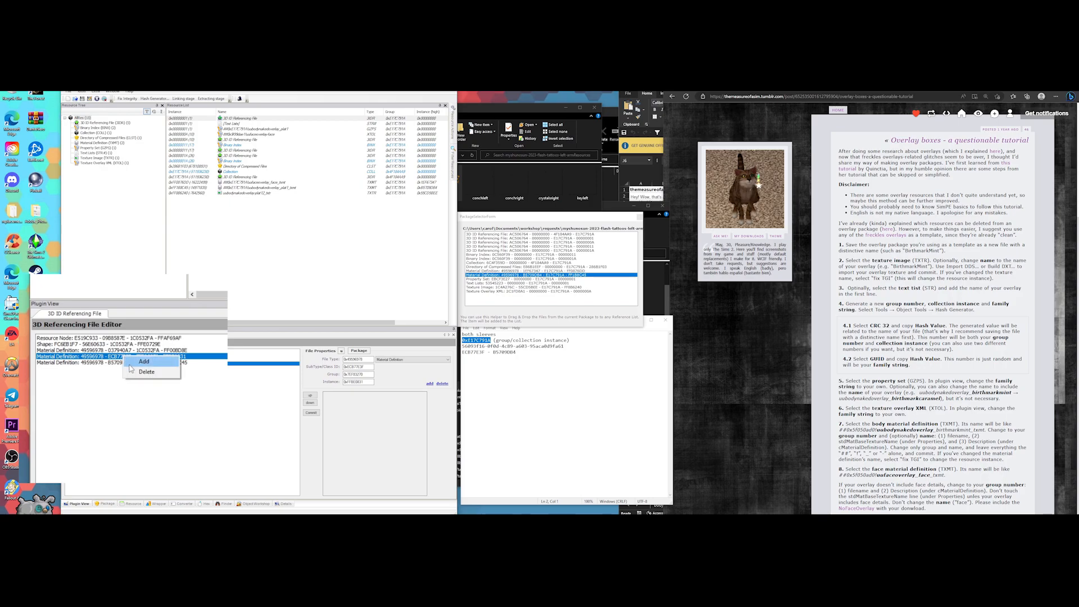
left_click(140, 371)
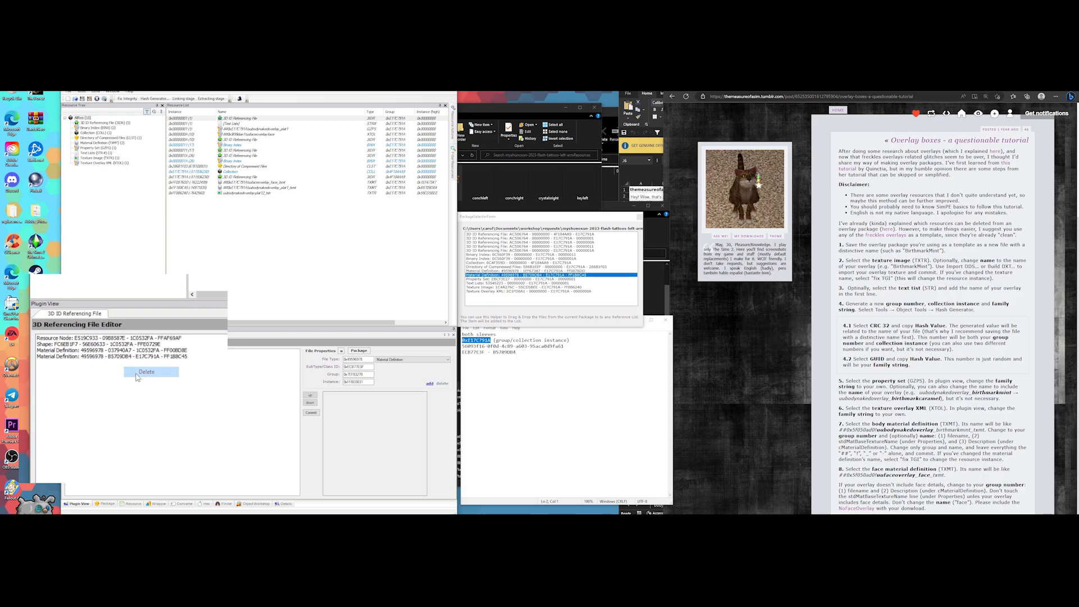
left_click(311, 413)
key("Return")
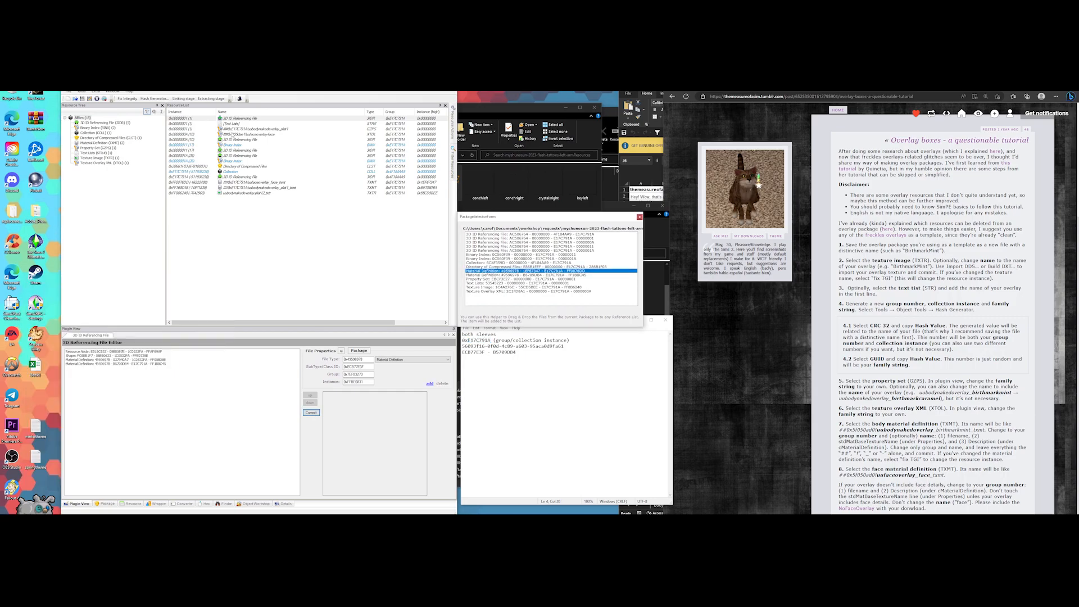
Replace the old material reference in the second 3D ID Referencing File with the package's face material definition in group E17C791A, and commit
left_click(235, 139)
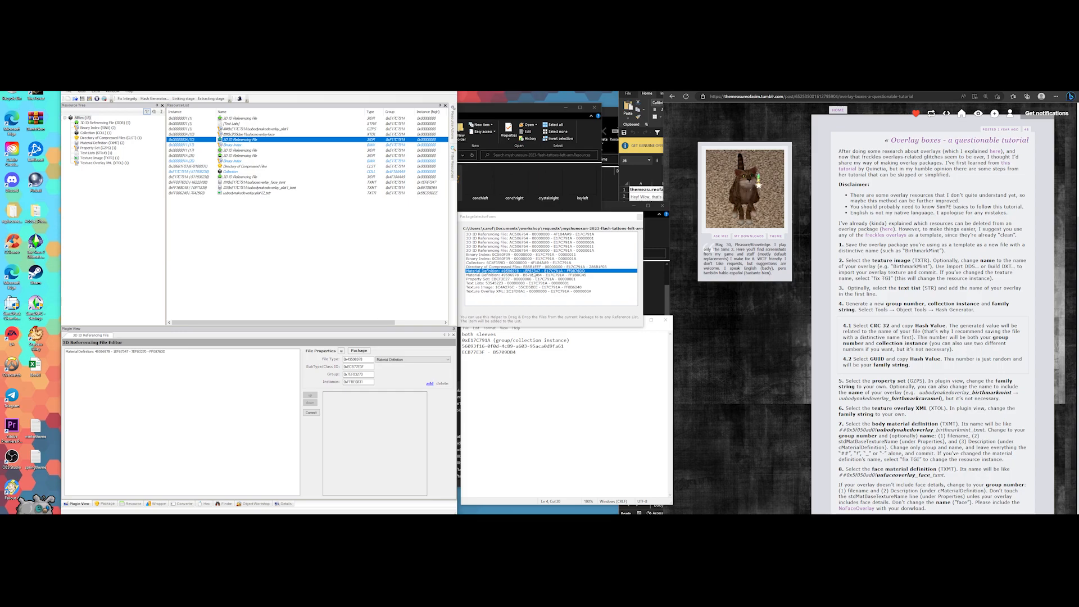
left_click_drag(498, 272, 124, 358)
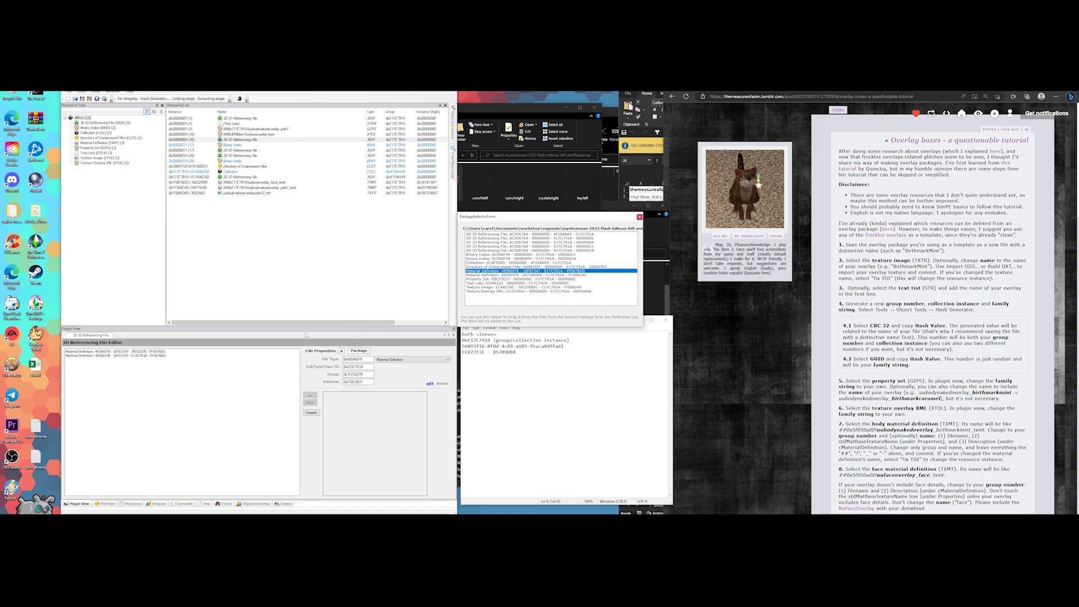
left_click(162, 356)
left_click(159, 351)
right_click(159, 351)
left_click(174, 362)
left_click(318, 413)
key("Return")
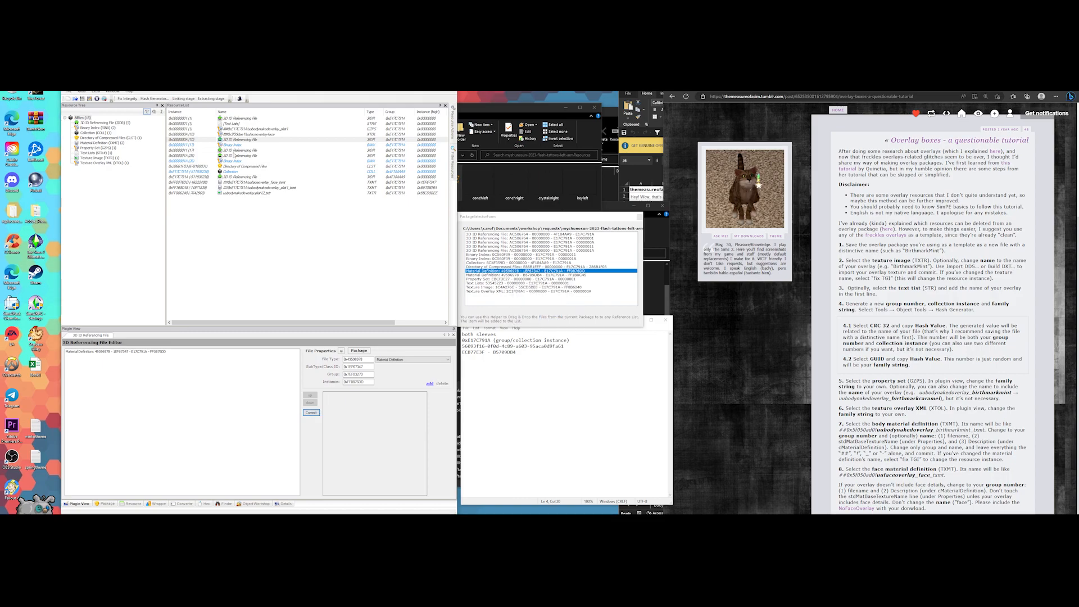
Add the package's Collection with instance E17C791A to the third 3D ID Referencing File's reference list
left_click(229, 151)
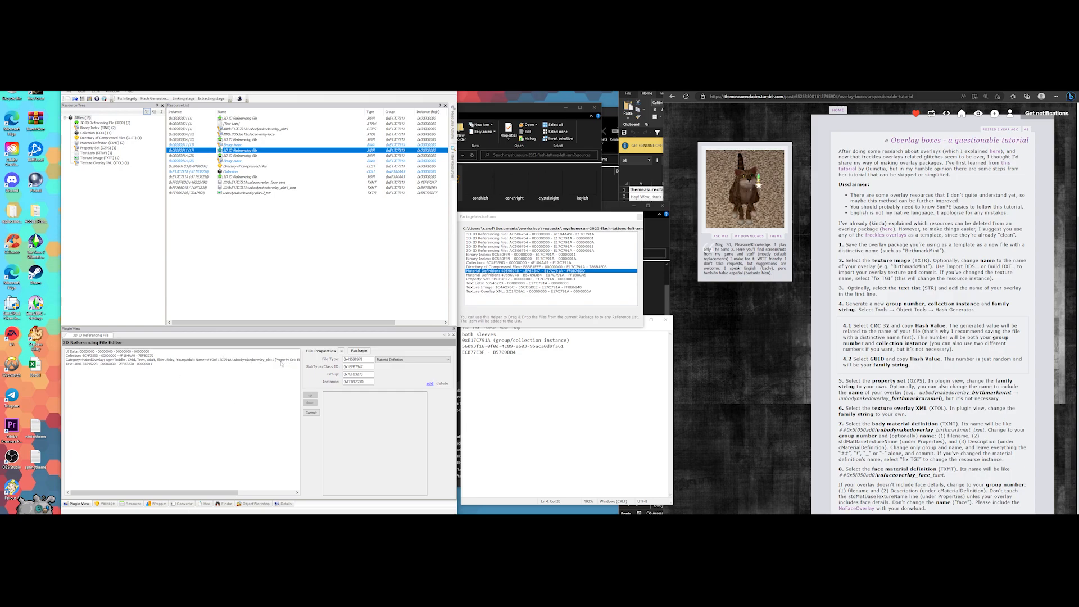
mouse_move(224, 493)
left_mouse_down()
mouse_move(279, 493)
mouse_move(224, 493)
left_mouse_up()
left_click_drag(486, 263, 167, 410)
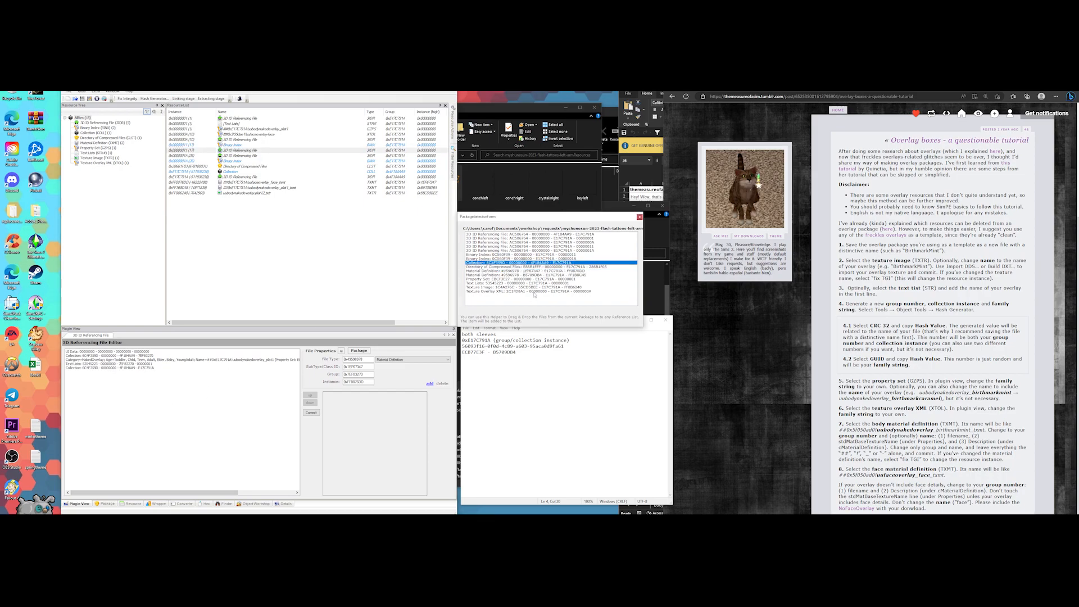
Add the package's Property Set with group E17C791A to the third 3D ID Referencing File's reference list
left_click(486, 279)
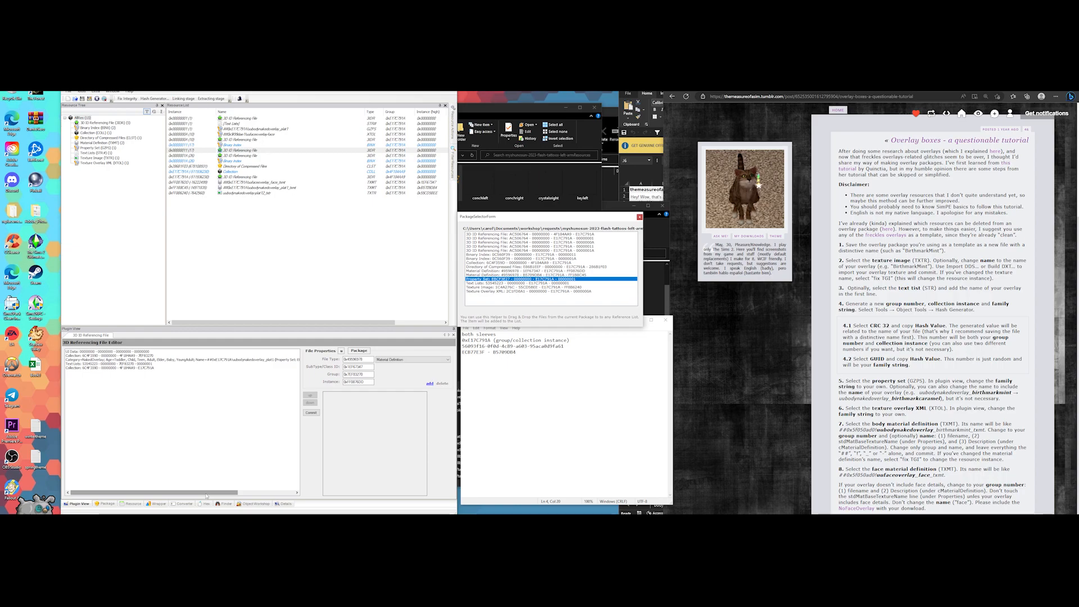
left_click_drag(206, 496, 263, 496)
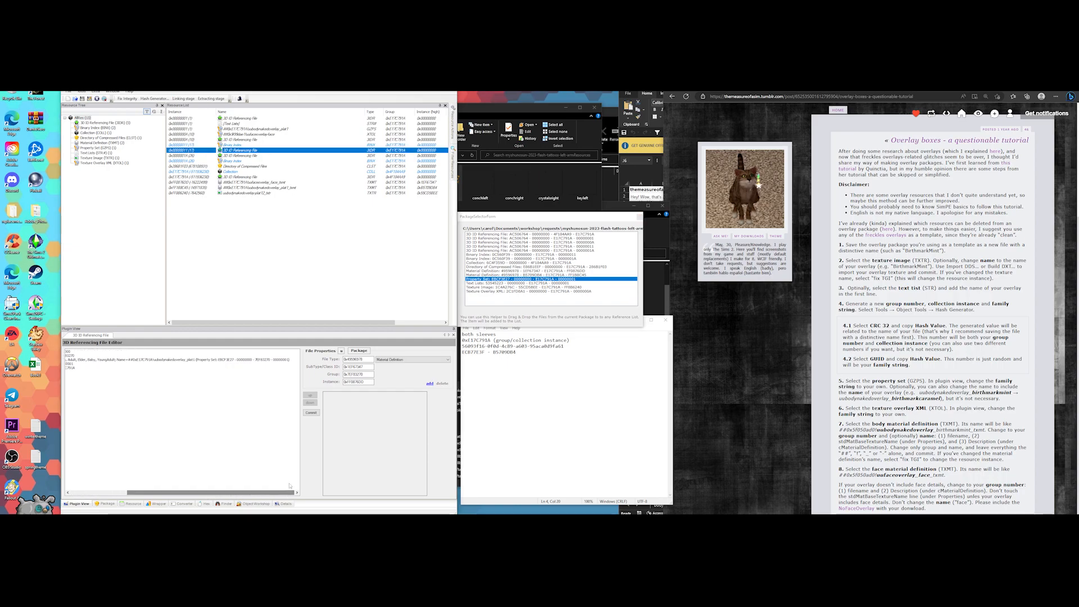
left_click(283, 361)
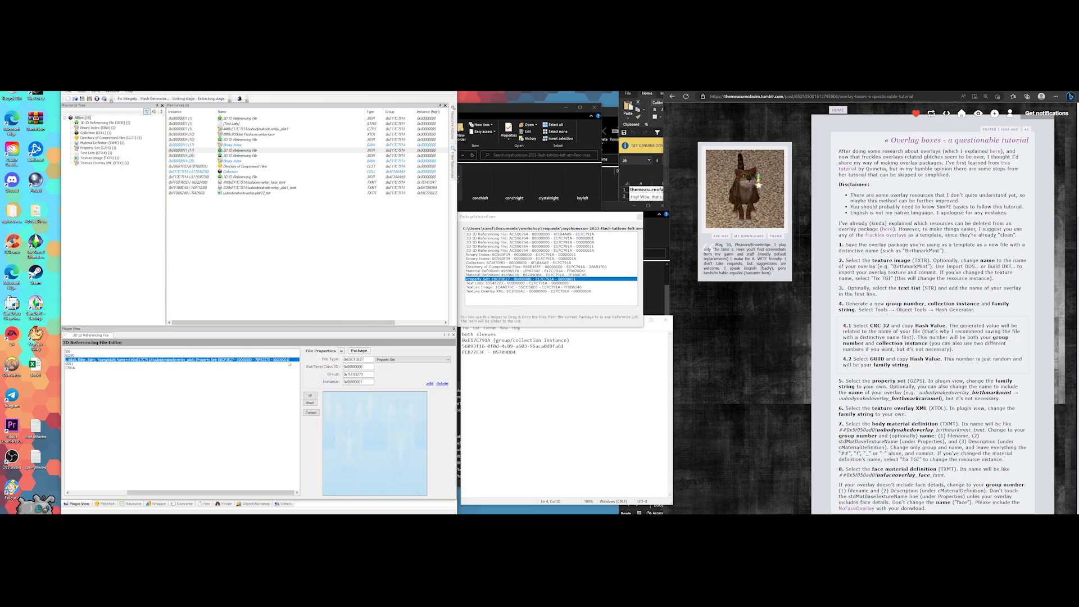
left_click_drag(568, 282, 162, 399)
left_click_drag(217, 493, 160, 498)
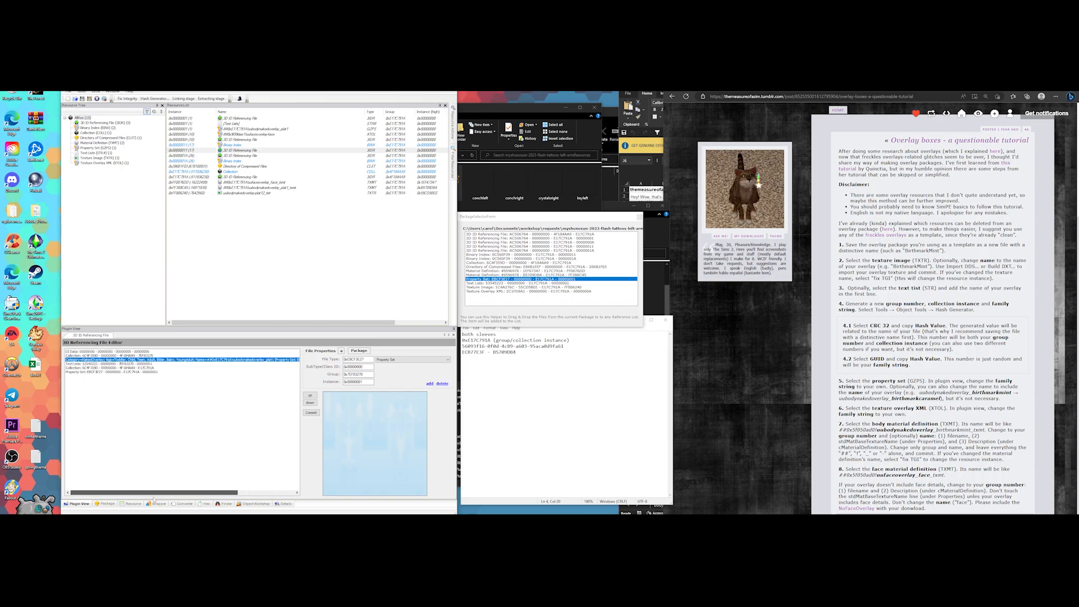
Add the package's Text List to the third 3D ID Referencing File, delete its old collection, property set and text list references, and commit
left_click_drag(498, 283, 140, 408)
key("Up")
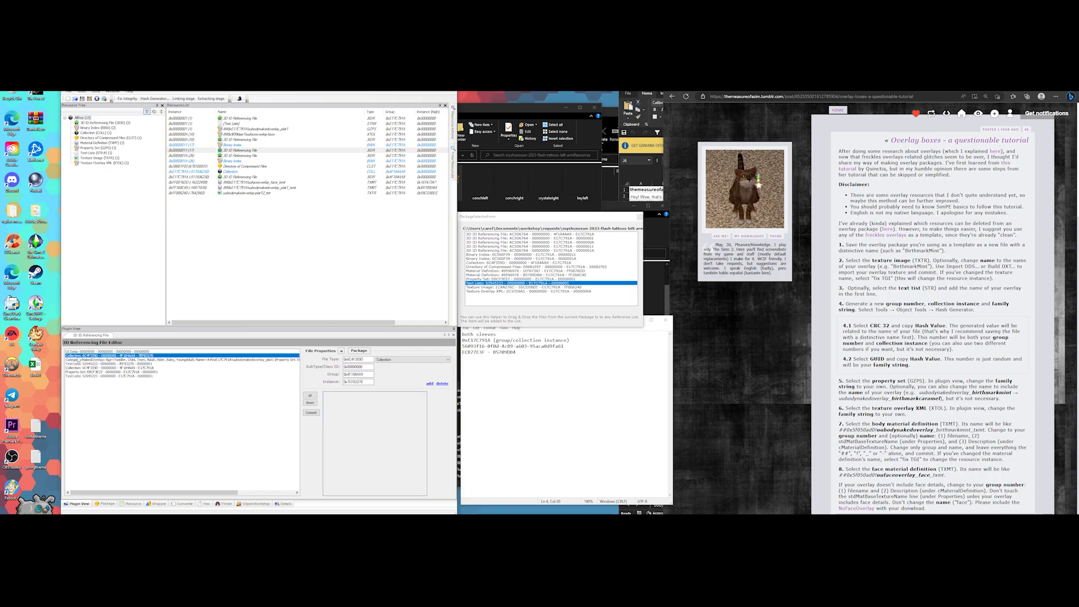
right_click(79, 356)
left_click(88, 368)
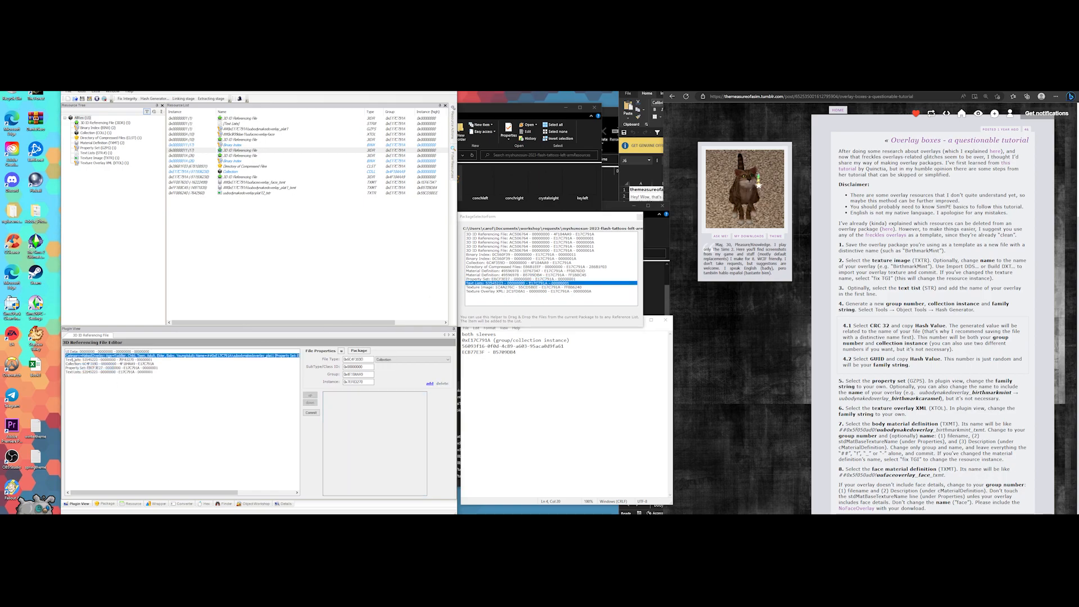
right_click(79, 359)
left_click(83, 367)
right_click(78, 356)
left_click(86, 368)
left_click(311, 412)
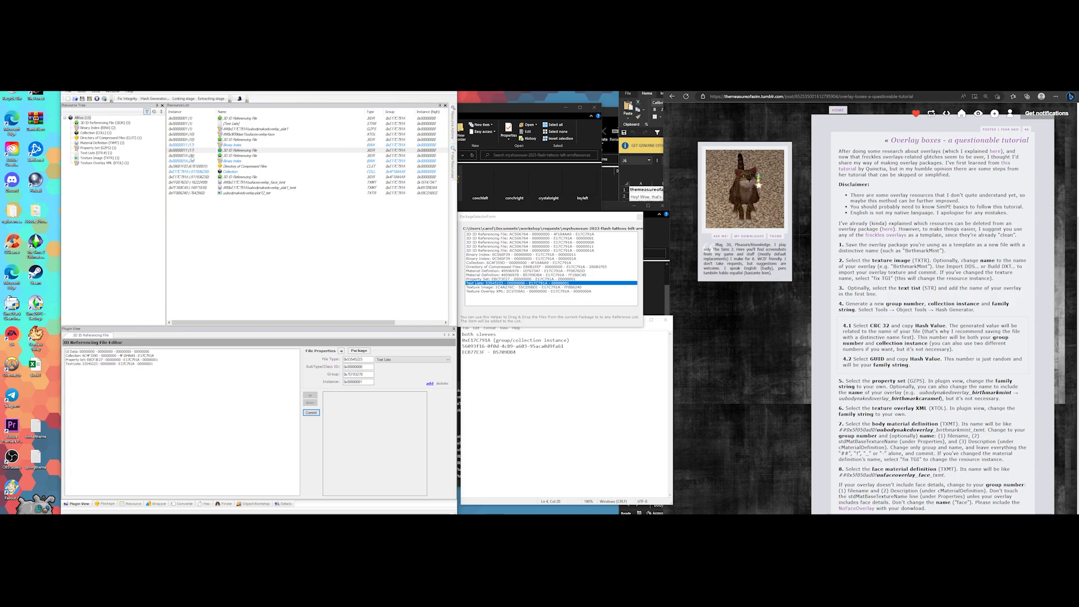
Add the package's Collection, Texture Overlay XML and Text List to the fourth 3D ID Referencing File's reference list
left_click(241, 157)
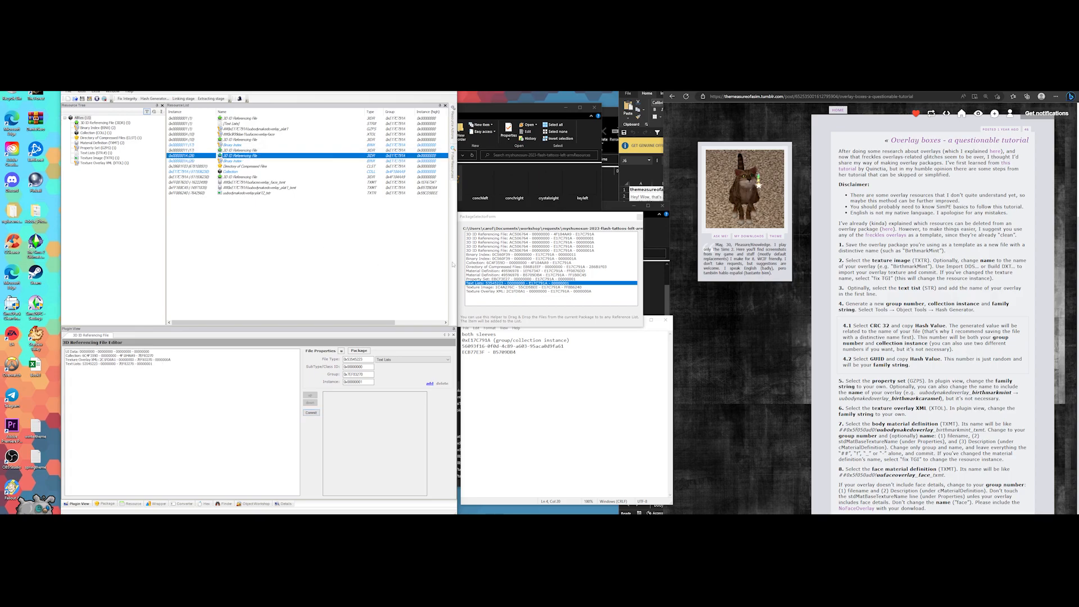
left_click_drag(478, 264, 107, 405)
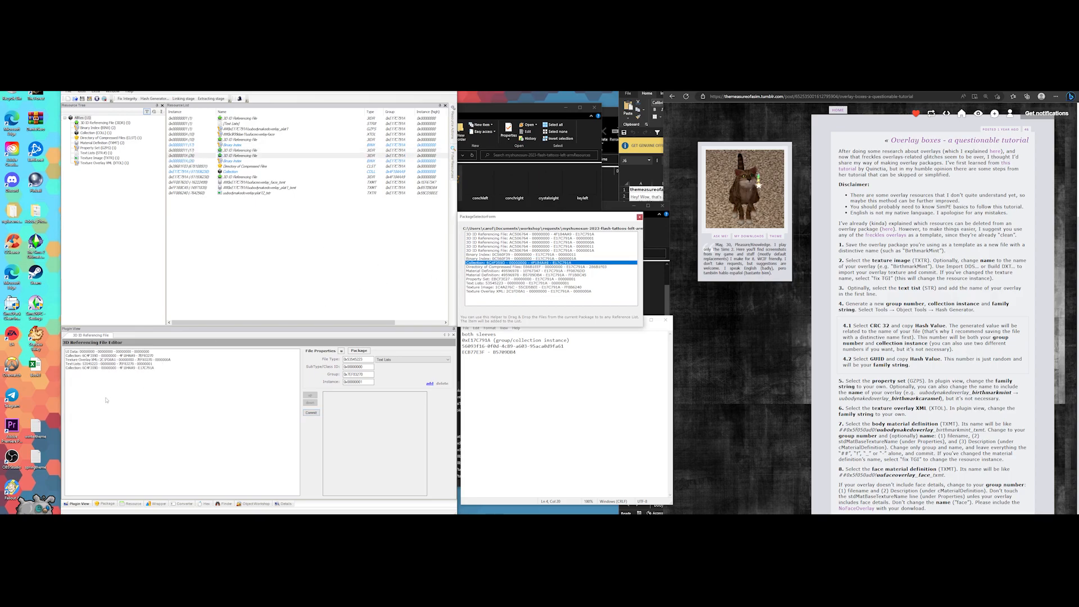
left_click_drag(520, 292, 185, 431)
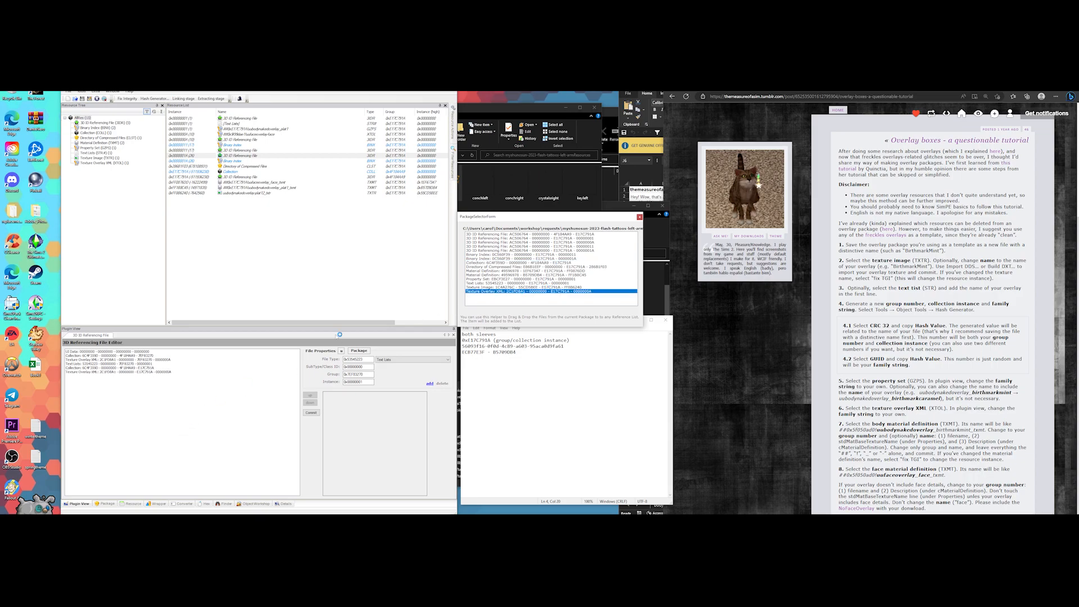
left_click_drag(486, 284, 124, 398)
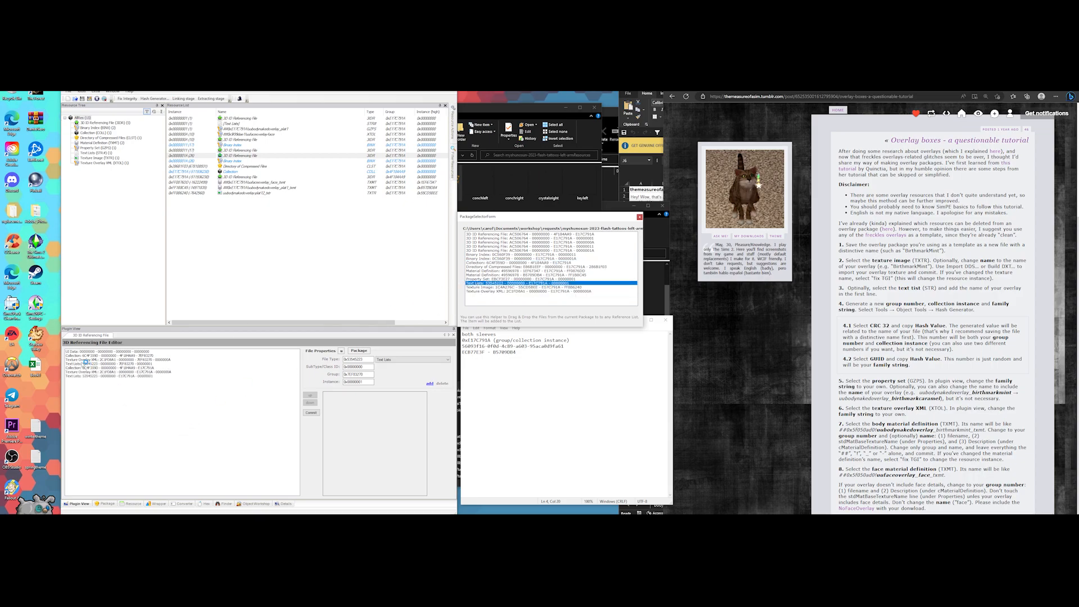
Delete the three old references from the fourth 3D ID Referencing File and commit it
right_click(84, 355)
left_click(103, 366)
right_click(87, 356)
left_click(102, 367)
right_click(84, 356)
left_click(92, 365)
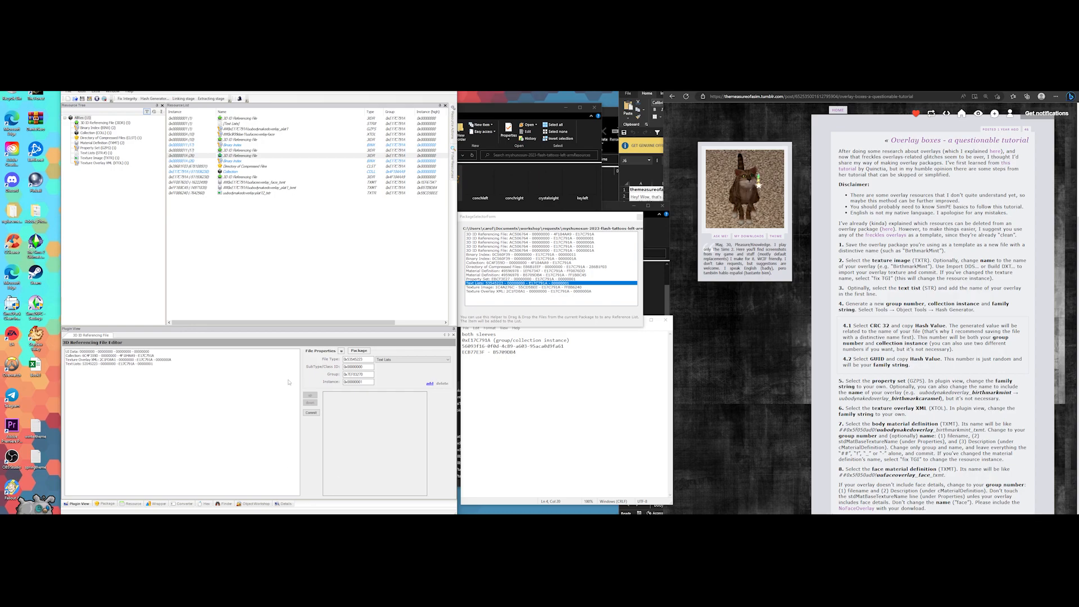
left_click(316, 416)
key("Return")
Replace the old text list reference in the last 3D ID Referencing File with the package's Text List, commit, and save the package
left_click(238, 177)
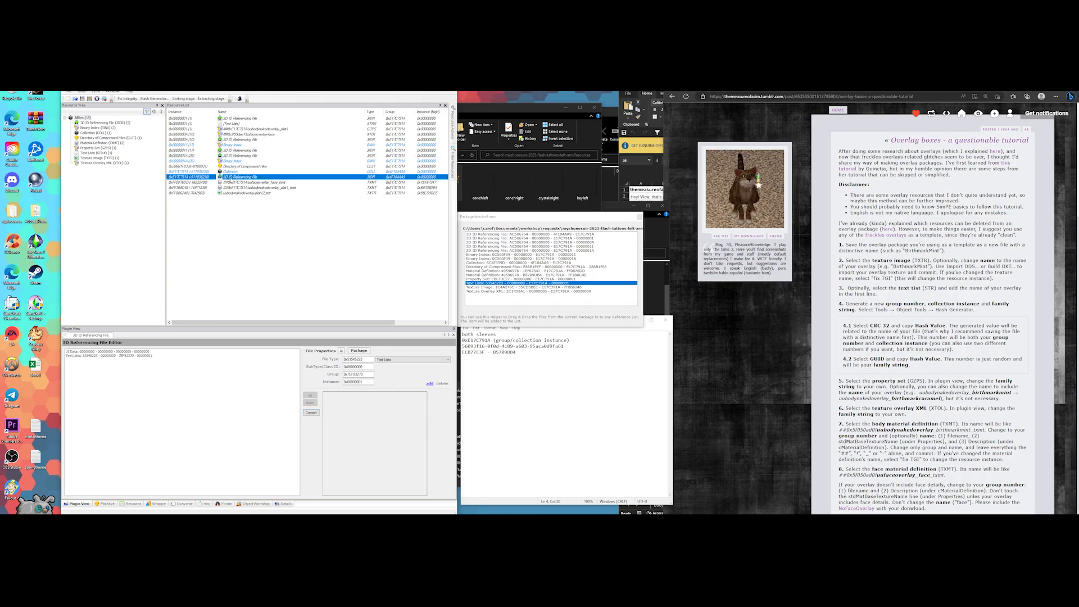
left_click_drag(487, 284, 112, 410)
left_click(95, 356)
right_click(94, 357)
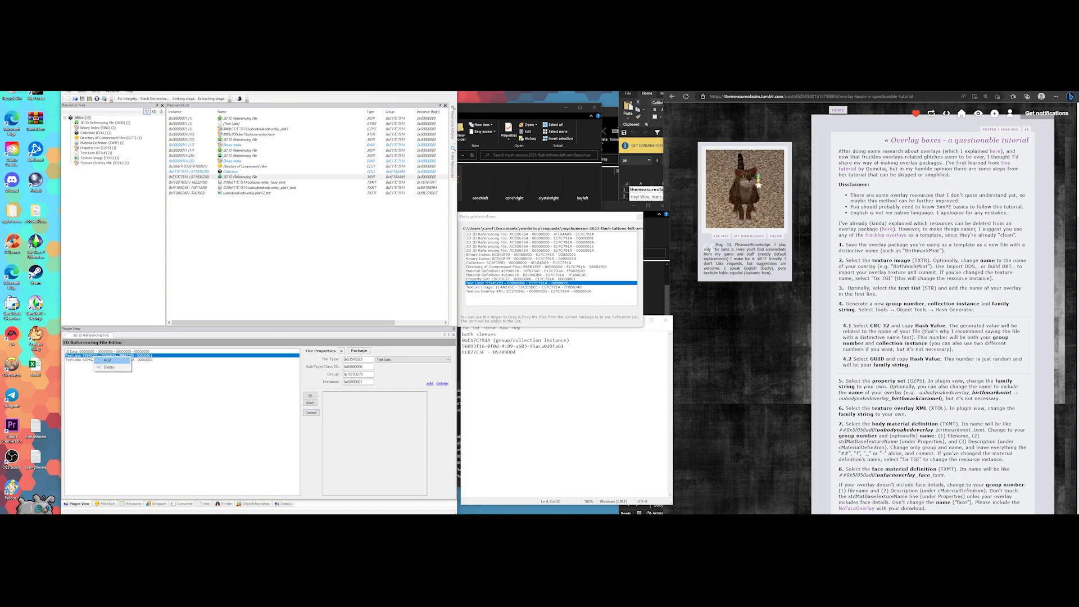
left_click(107, 367)
left_click(309, 413)
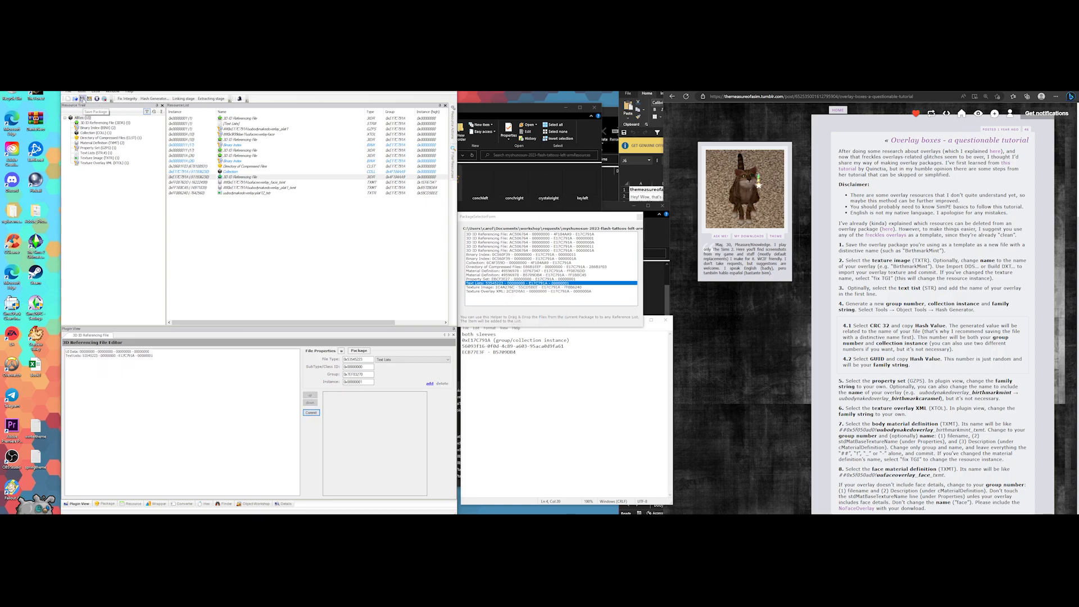
left_click(83, 99)
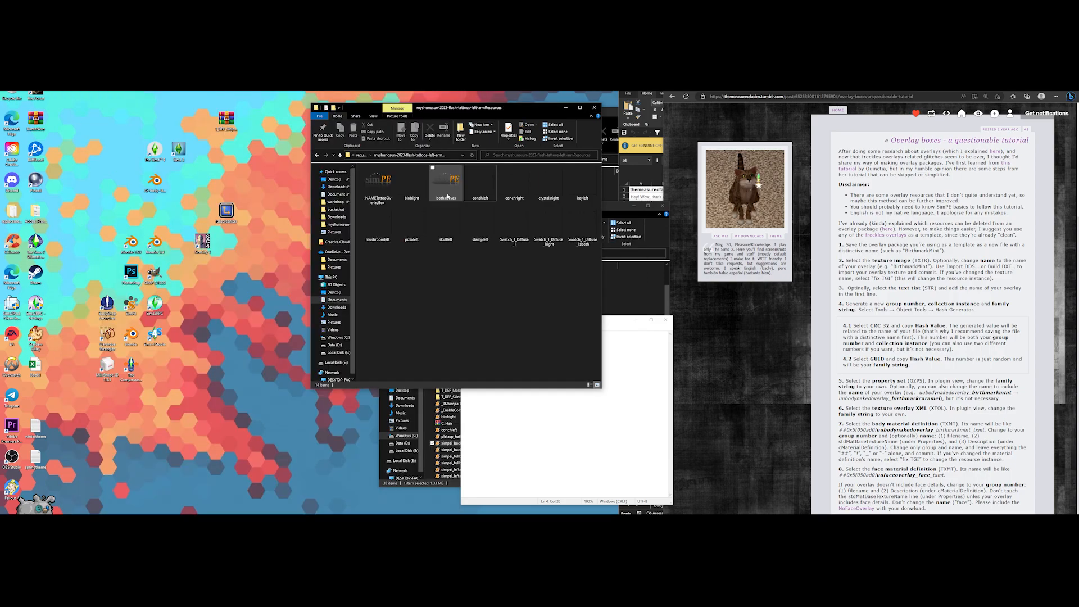
Move the bothsleeves and _NAMETattooOverlayBox packages into a new folder named myshunosunflash inside the Sims 2 Downloads folder
left_click(452, 198)
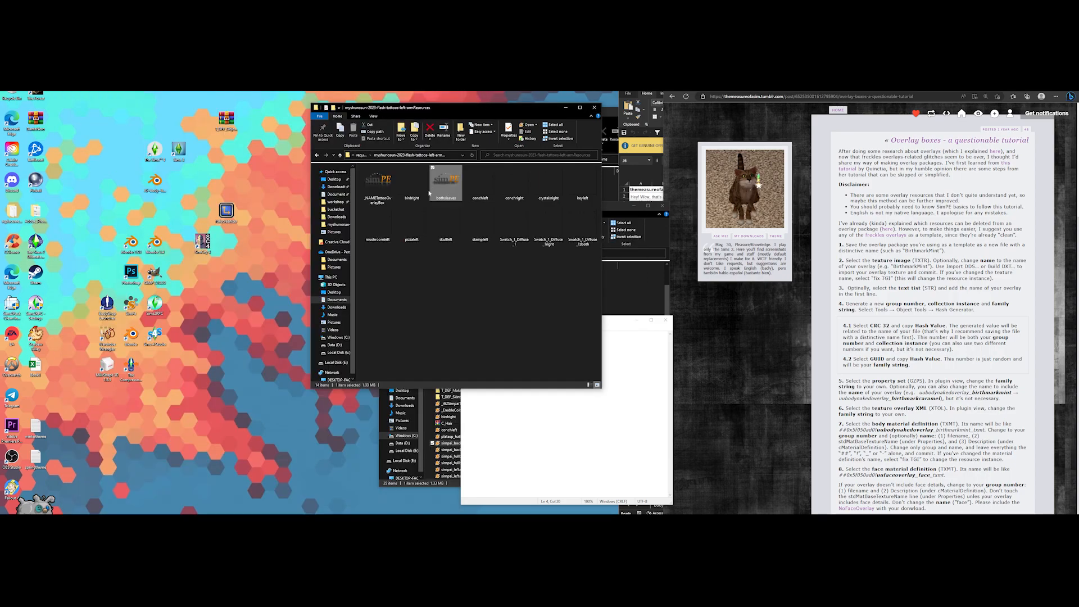
left_click(366, 196, "ctrl")
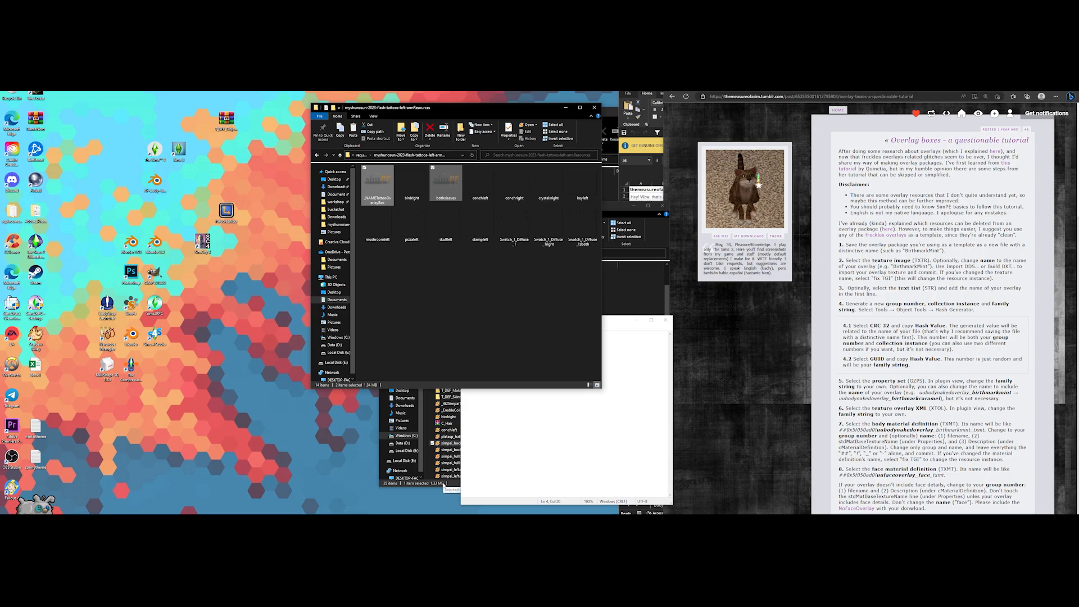
left_click(443, 484)
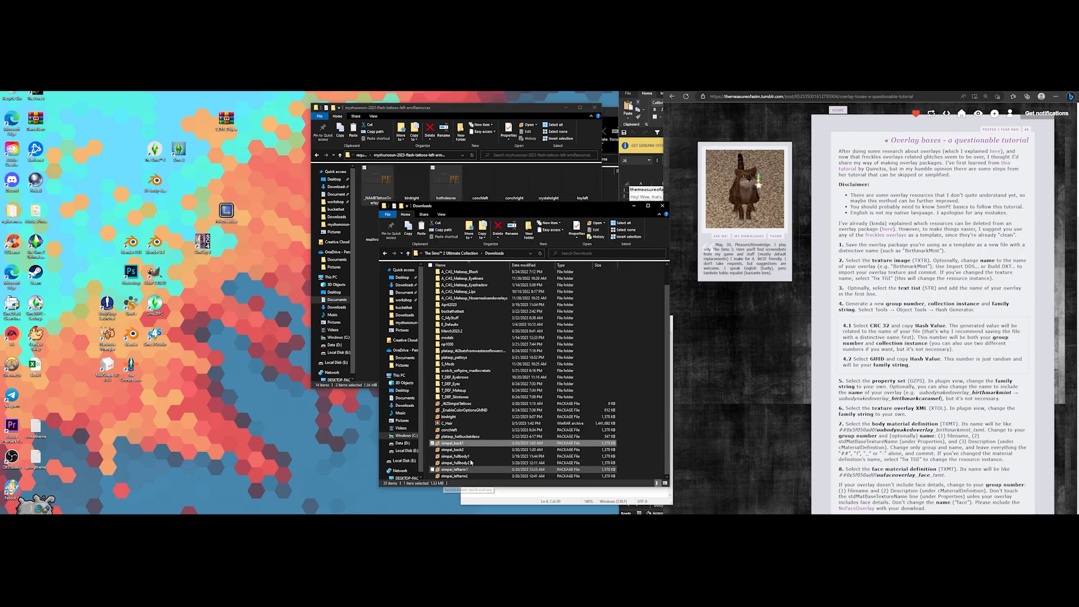
right_click(640, 378)
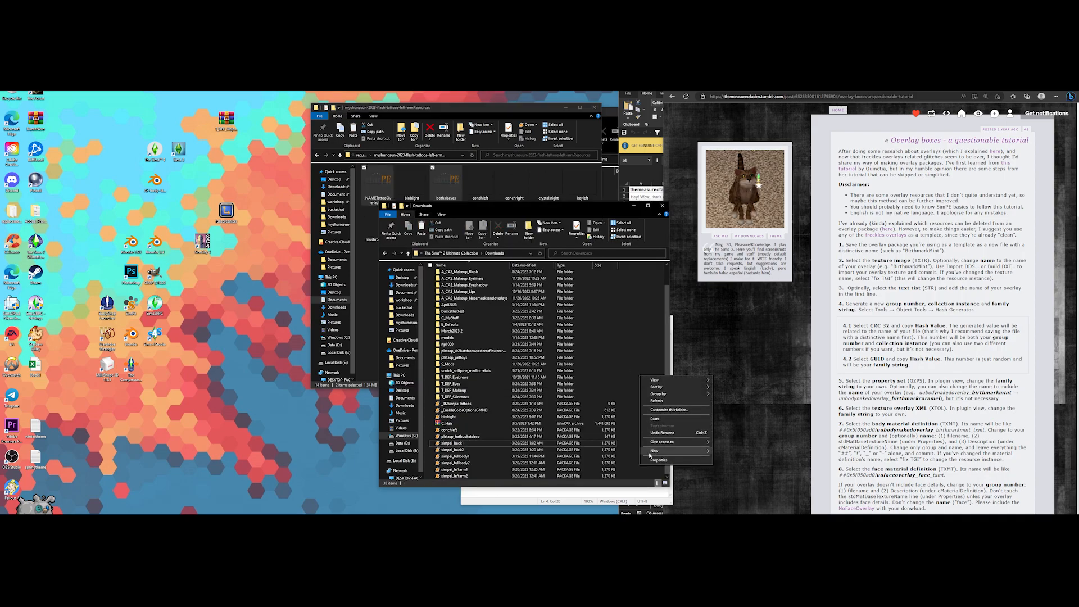
mouse_move(674, 451)
left_click(728, 372)
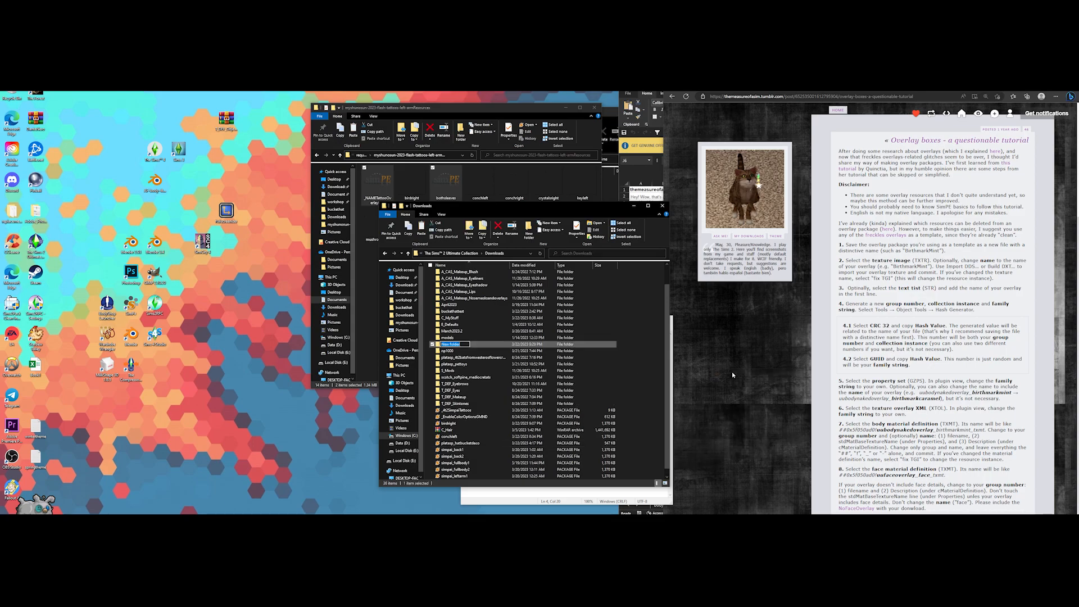
type("mysh")
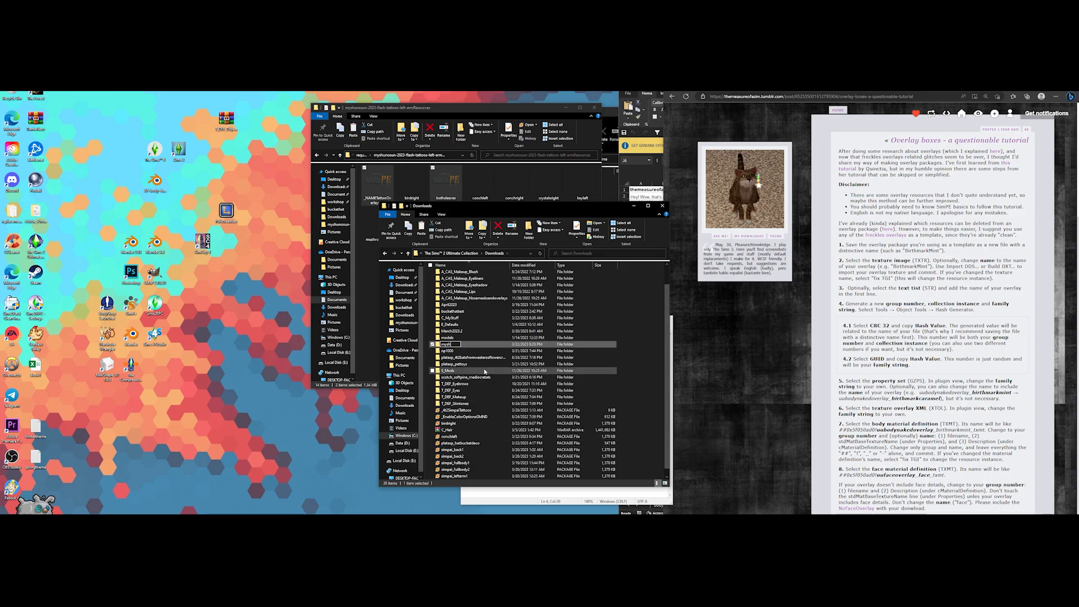
type("unosunflash")
key("Return")
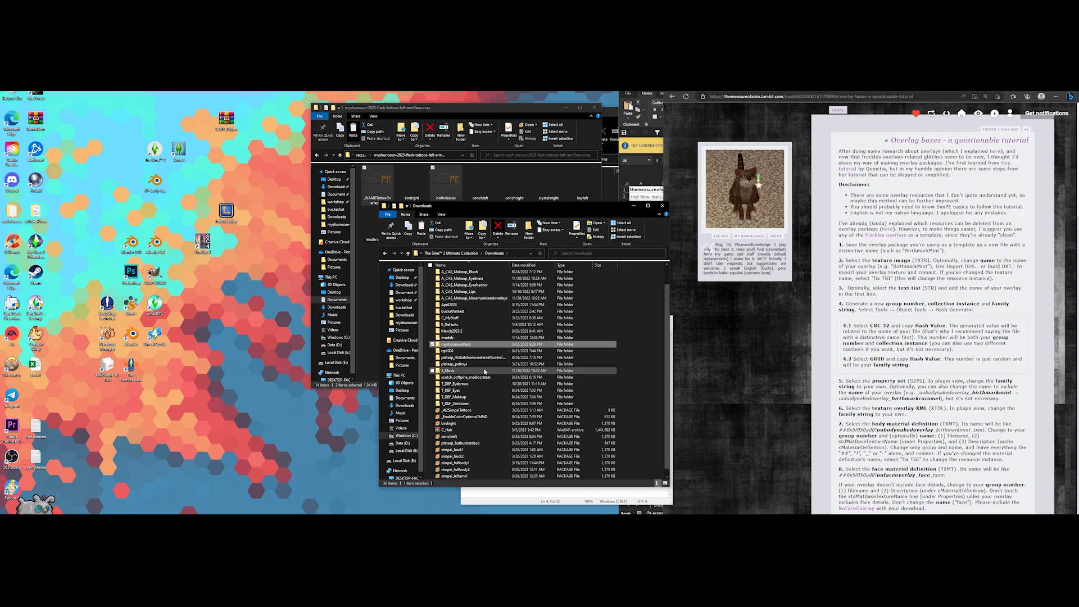
double_click(498, 344)
key("ctrl+v")
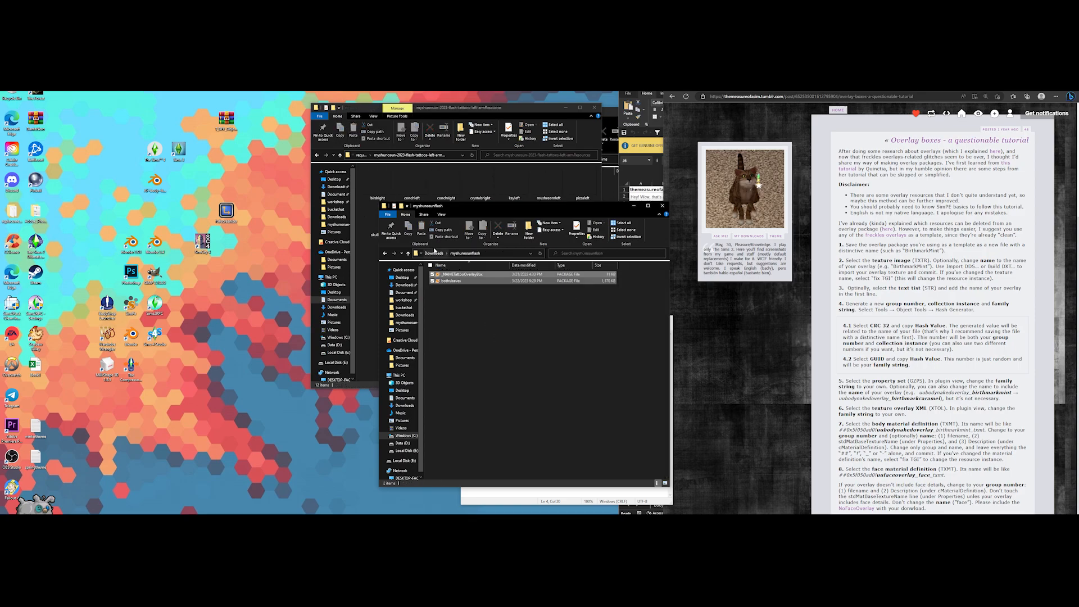
Move the birdright and conchleft packages from Downloads into the myshunosunflash folder
left_click(434, 254)
left_click(448, 446)
left_click(449, 459, "ctrl")
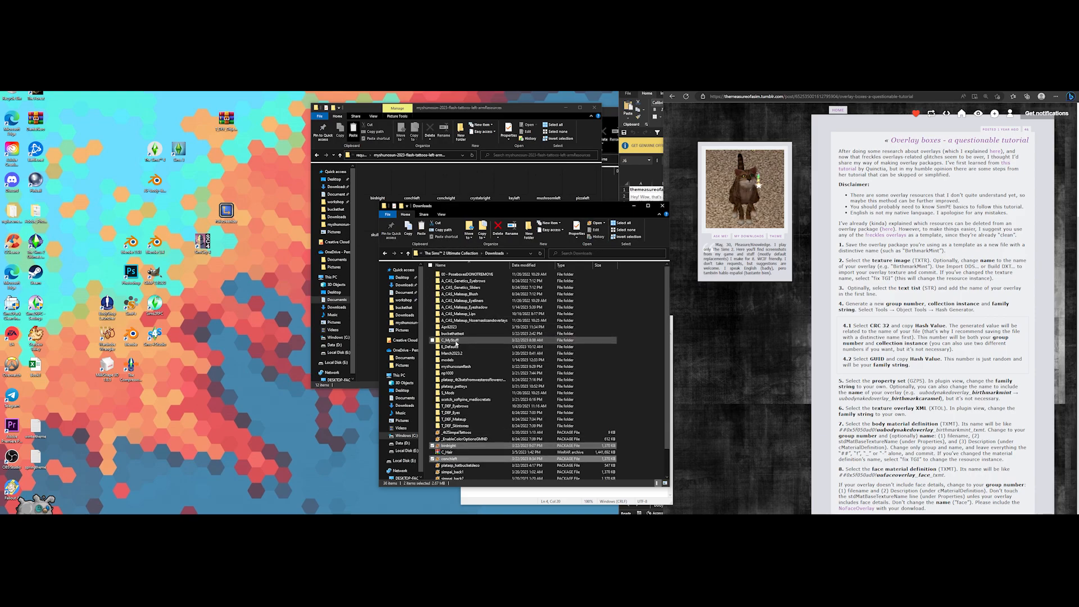
double_click(455, 366)
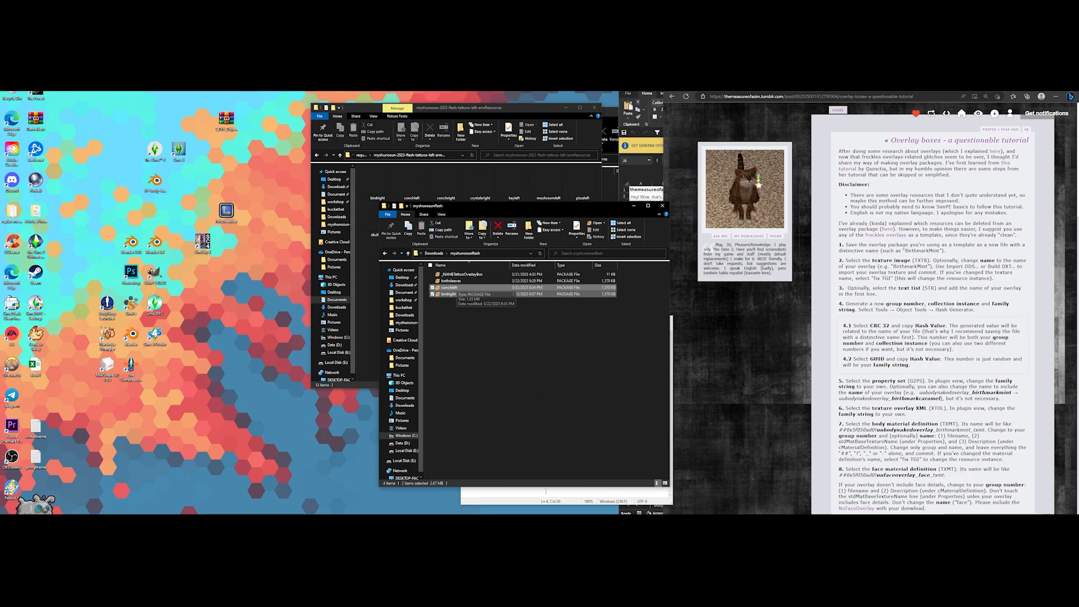
Add the birdright and conchleft names with their instance values above the both sleeves entry in the Notepad notes, separating entries with blank lines
left_click(532, 502)
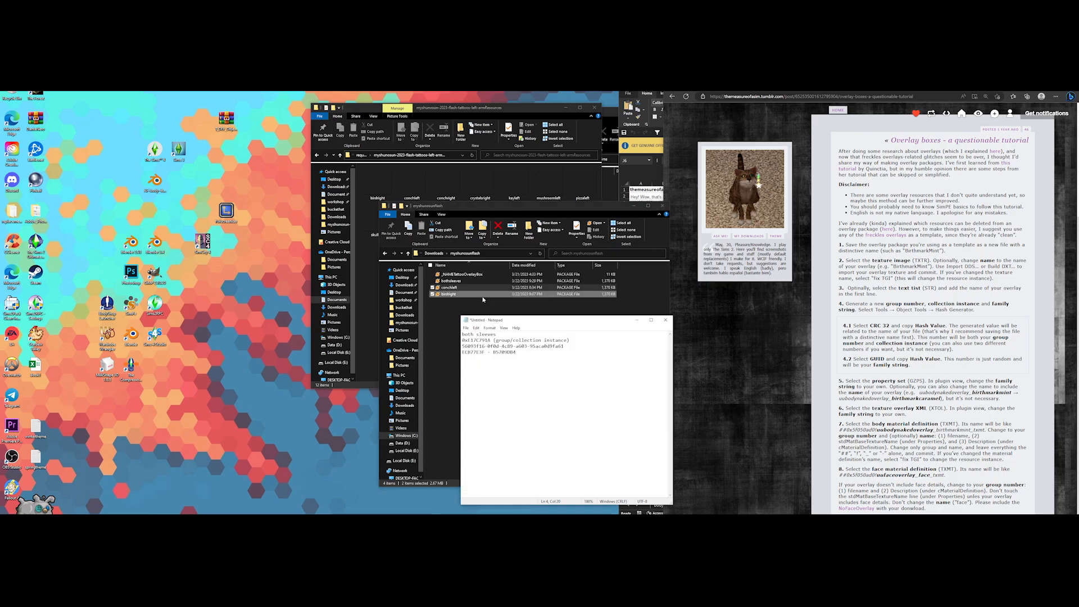
key("Return")
key("Return")
key("Return")
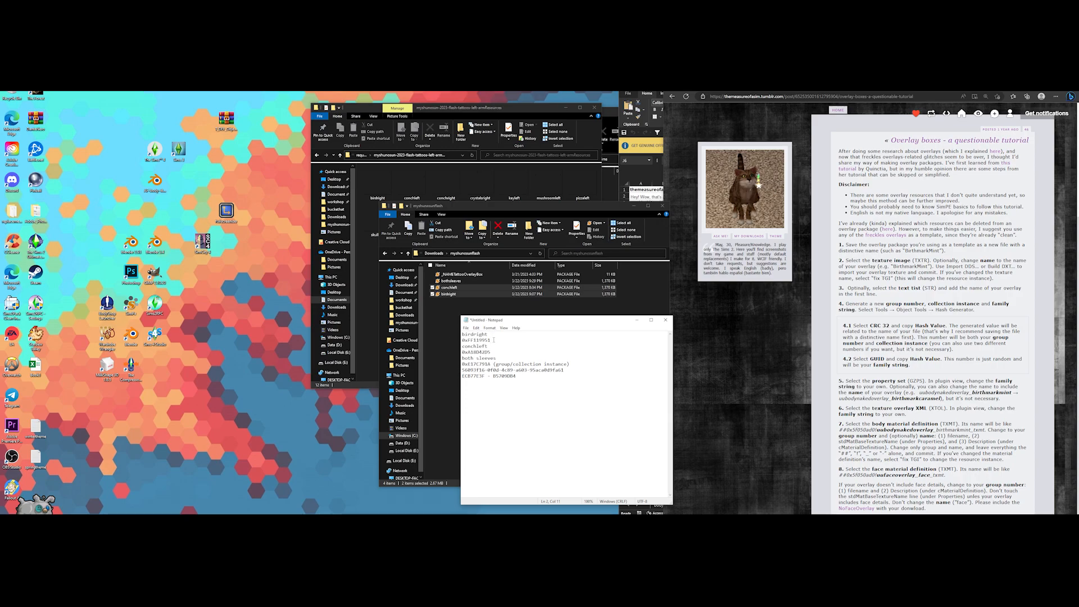
mouse_move(493, 340)
left_mouse_down()
mouse_move(465, 340)
mouse_move(493, 351)
left_mouse_up()
left_click(495, 350)
key("Return")
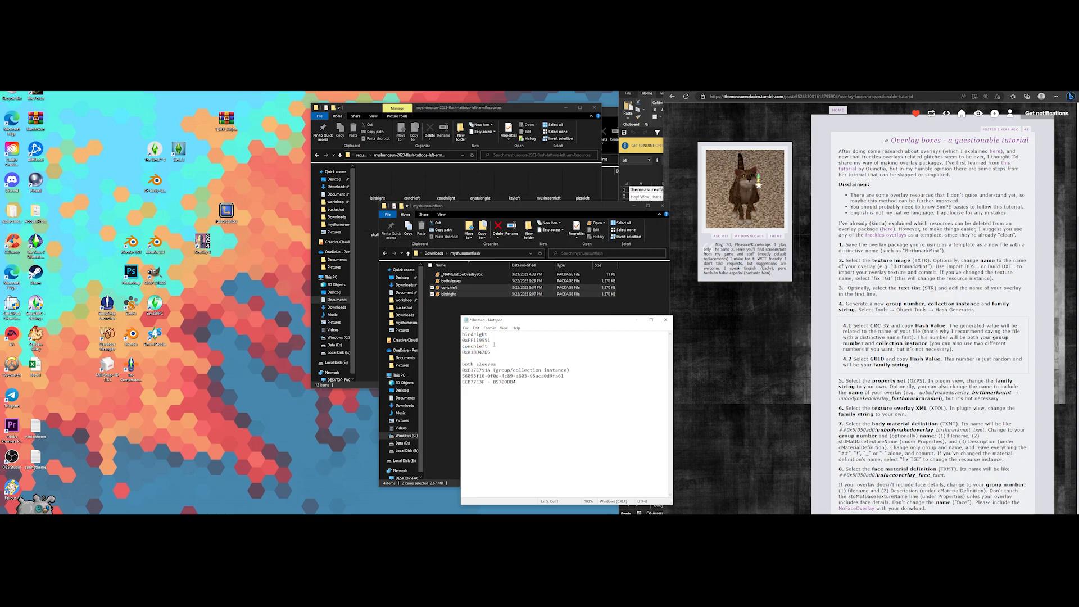
left_click(494, 341)
key("Return")
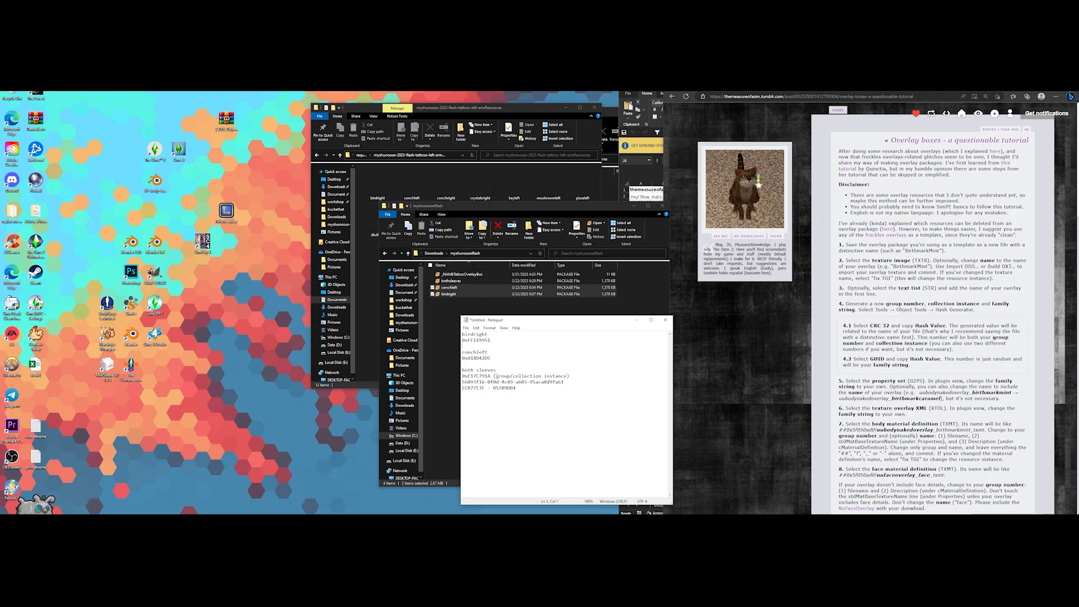
Duplicate the _NAMETattooOverlayBox package in the myshunosunflash folder and delete the original file
left_click(460, 275)
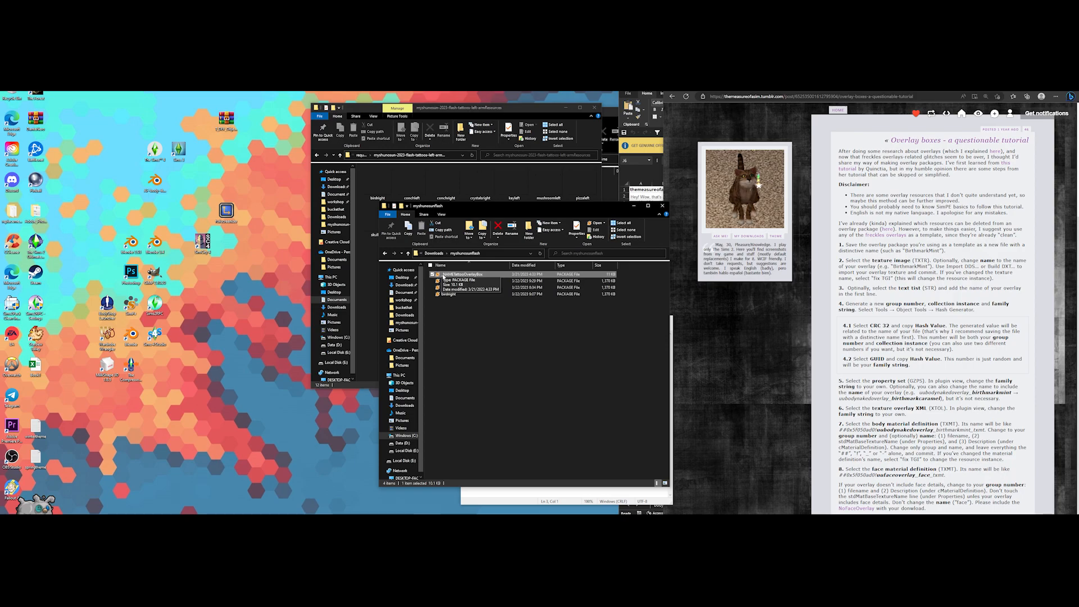
left_click(449, 323)
key("ctrl+v")
left_click(450, 281)
key("Delete")
Rename the copied overlay box package as _MyshunosunFlashTattooOverlayBox
left_click(478, 275)
left_click(478, 275)
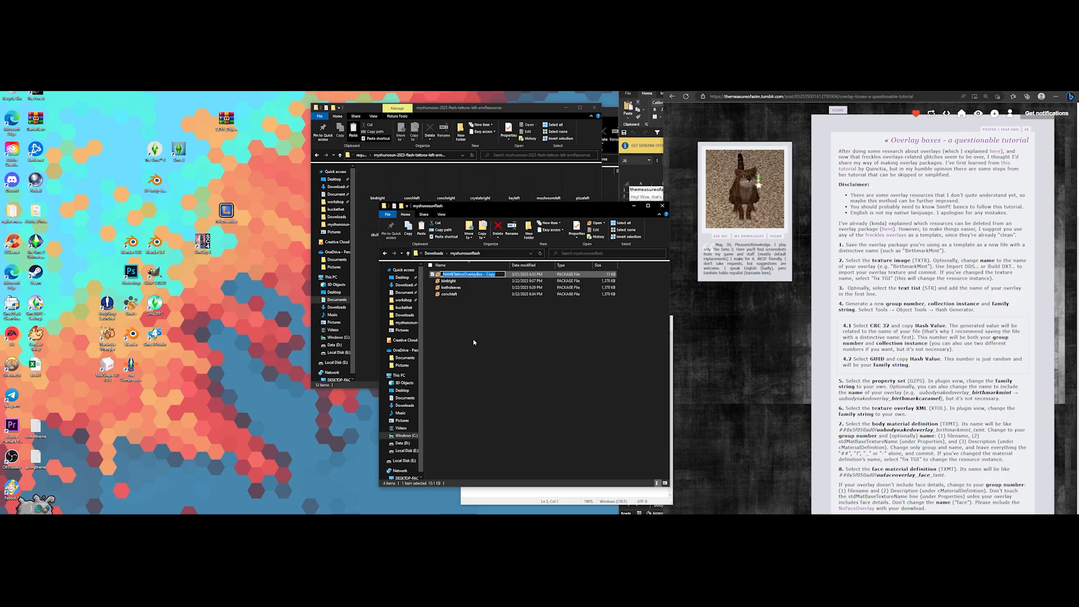
type("_MyshunosunFlashTattooOverlayBox")
key("Return")
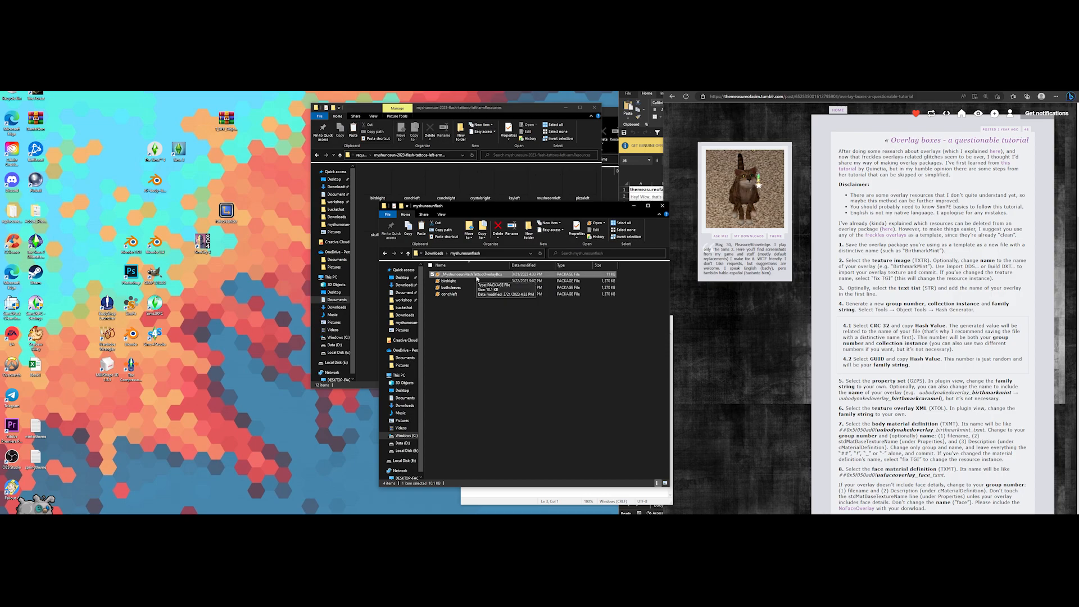
Open the _MyshunosunFlashTattooOverlayBox package in SimPE and display its Behaviour Constant resource for the overlay tattoo IDs
double_click(476, 278)
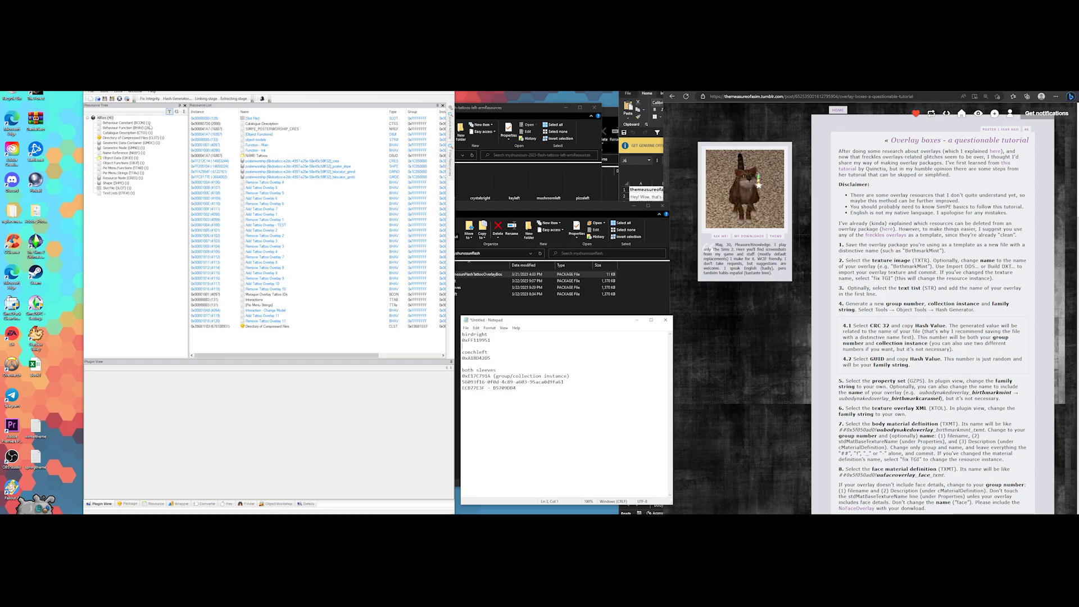
left_click(149, 123)
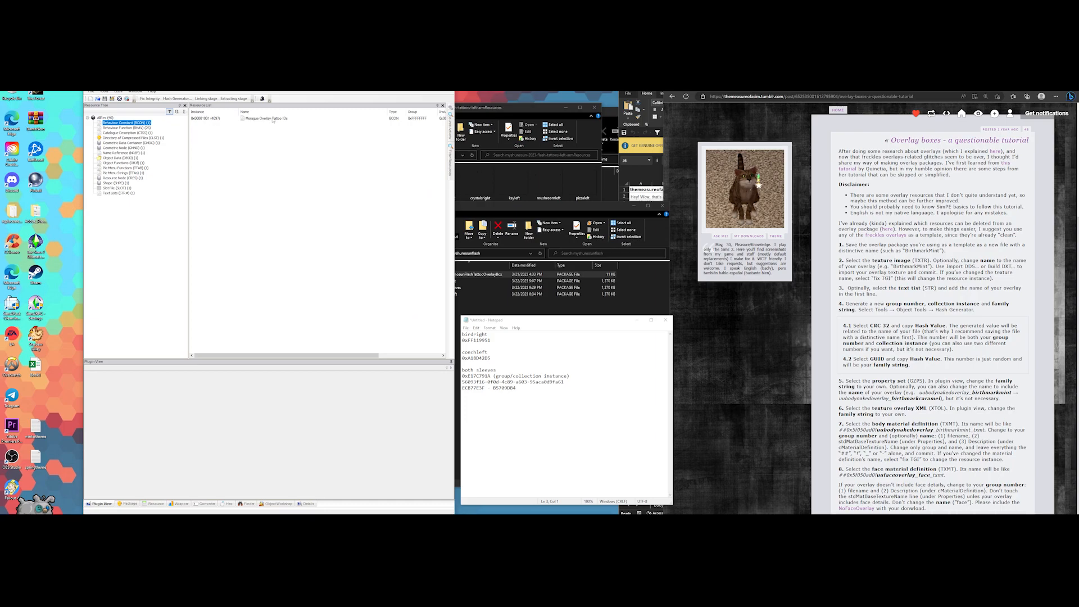
left_click(292, 119)
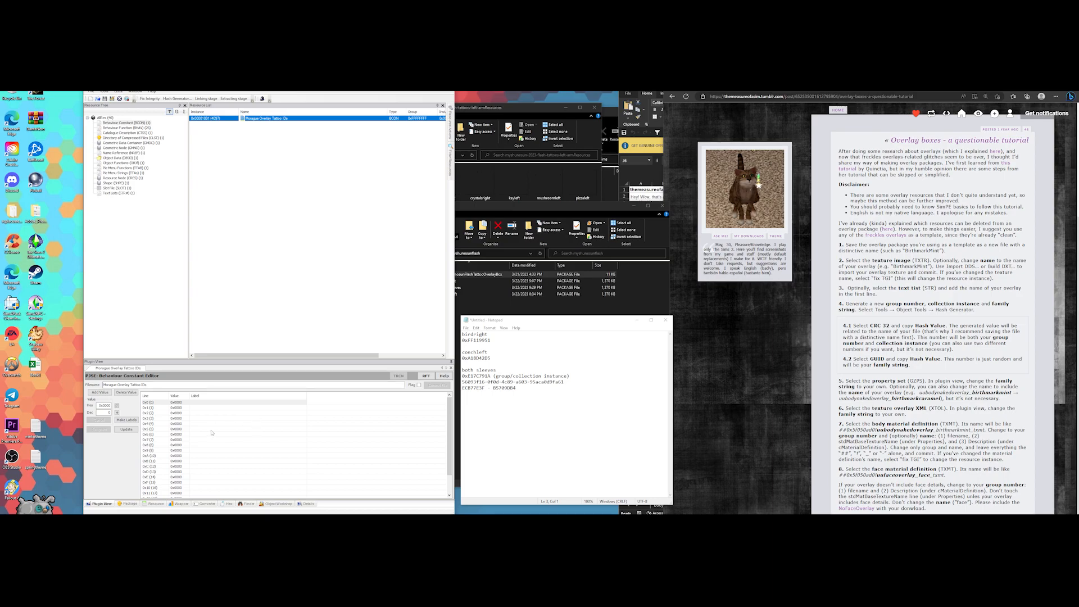
scroll(191, 409, "down", 1)
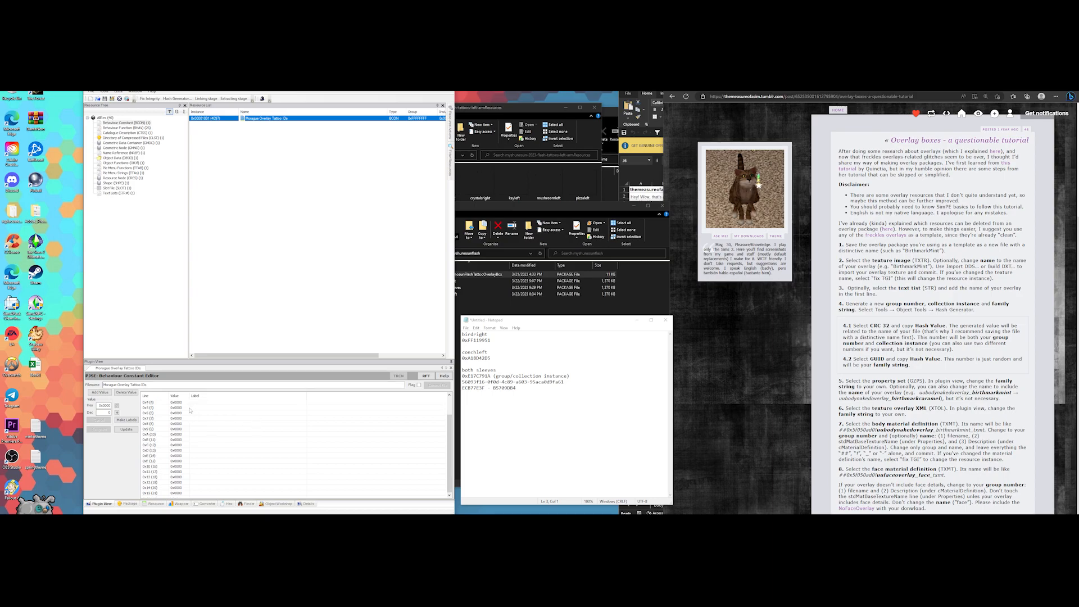
scroll(218, 408, "up", 1)
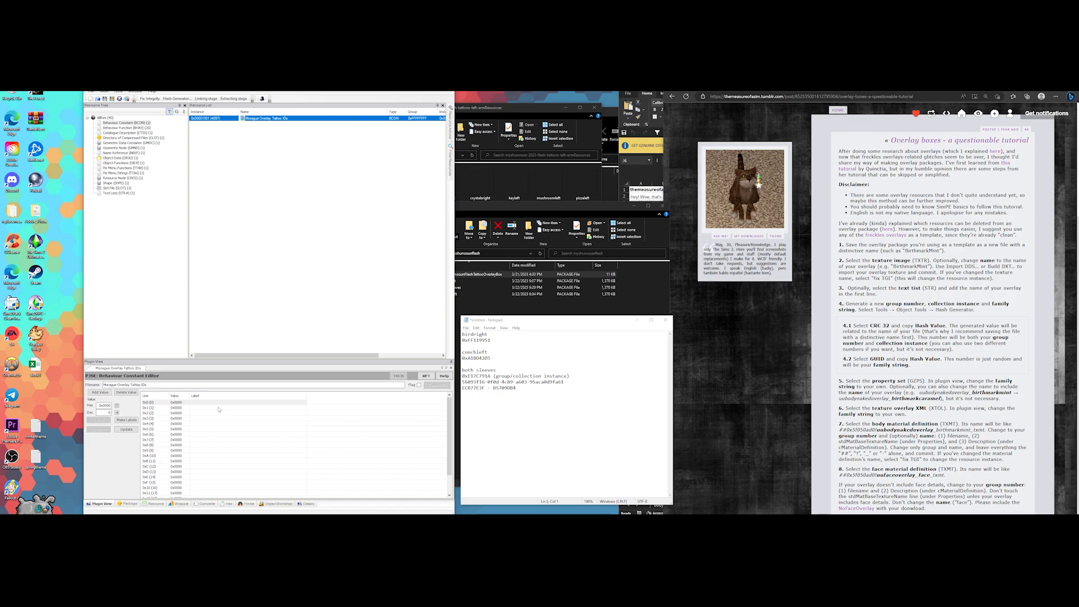
Consult the web tutorial's instructions on linking overlays to the box through the Behaviour Constant
scroll(994, 435, "down", 7)
scroll(994, 435, "down", 3)
scroll(995, 435, "down", 3)
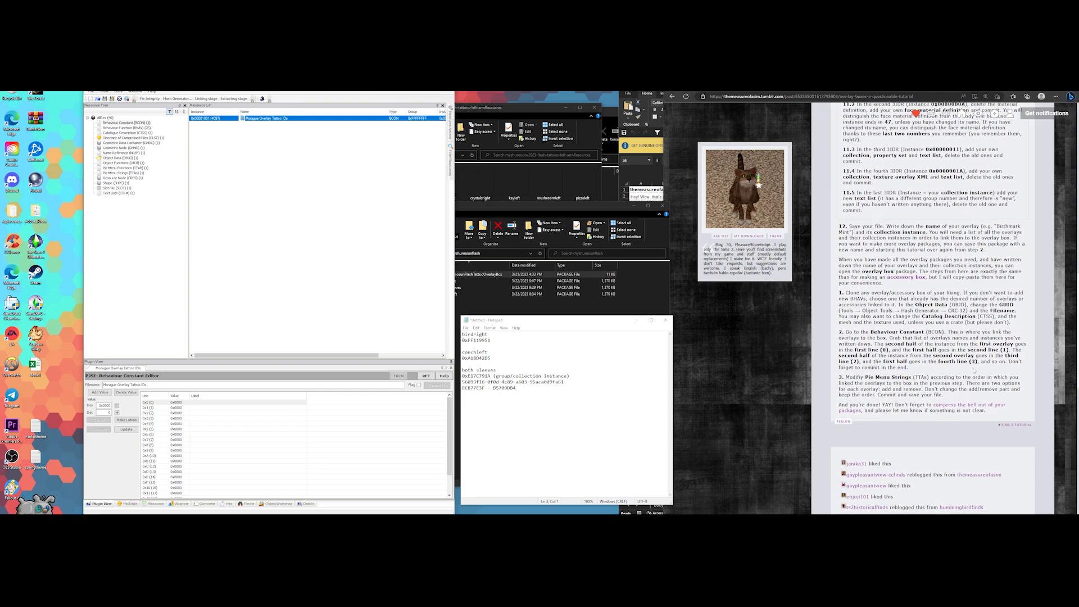
Split the birdright instance into halves in the notes and enter its second half, 9951, in line 0 of the Behaviour Constant
scroll(973, 370, "up", 2)
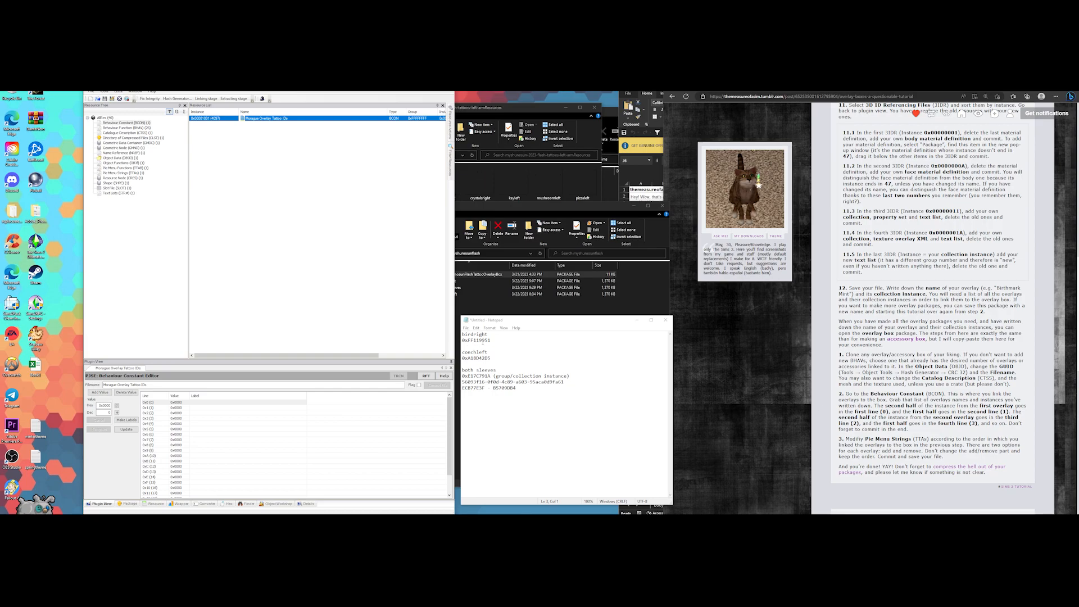
mouse_move(489, 341)
left_mouse_down()
mouse_move(468, 341)
mouse_move(491, 341)
mouse_move(480, 341)
left_mouse_up()
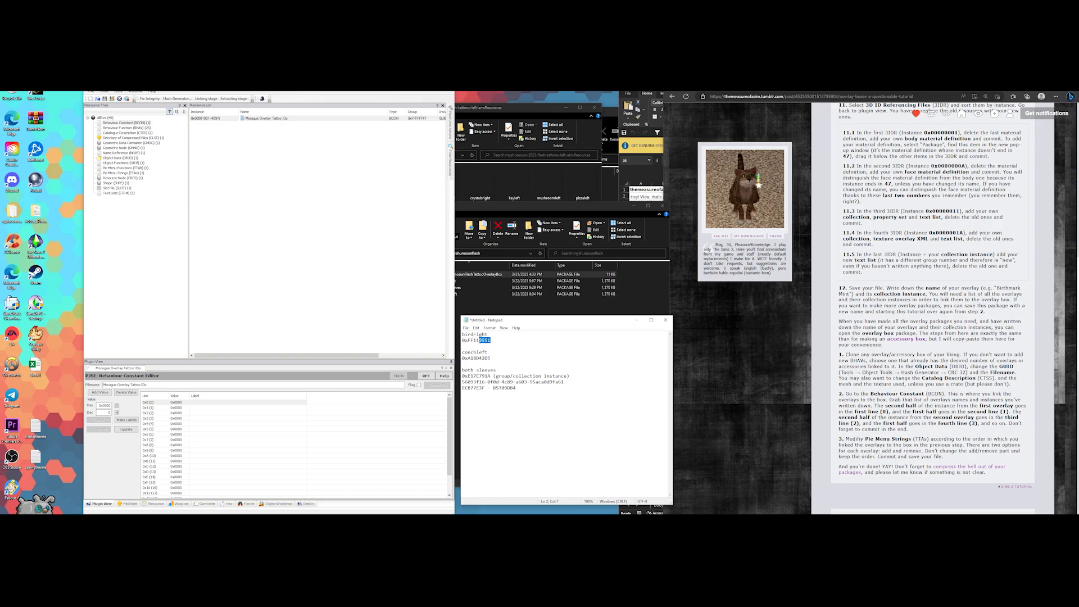
left_click(483, 388)
left_click(479, 341)
double_click(489, 340)
left_click_drag(479, 340, 467, 340)
left_click(480, 358)
left_click_drag(493, 340, 482, 340)
left_click(168, 403)
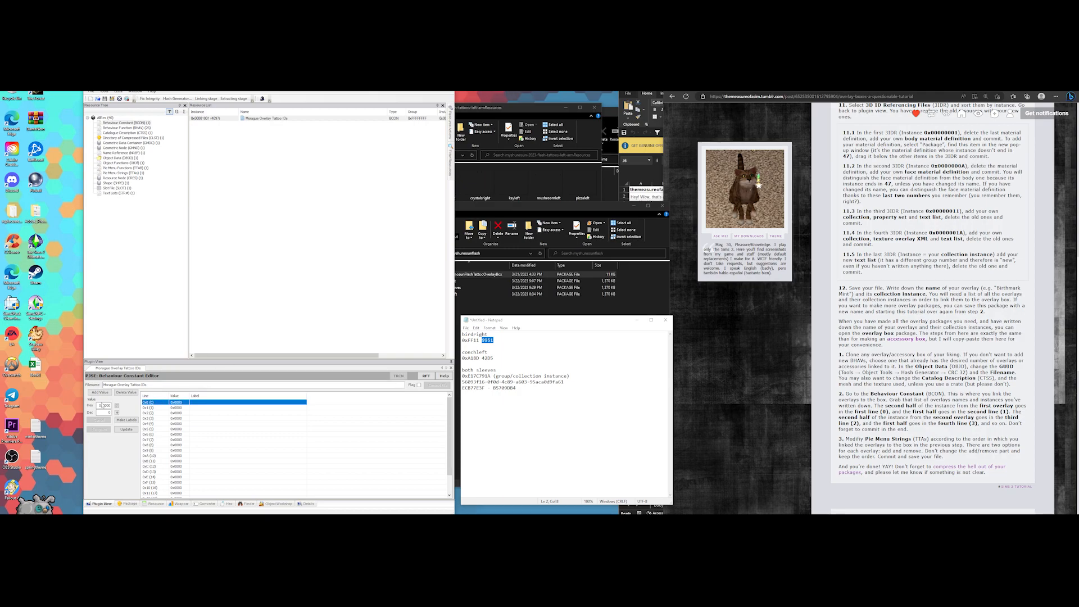
left_click_drag(103, 405, 121, 407)
key("ctrl+v")
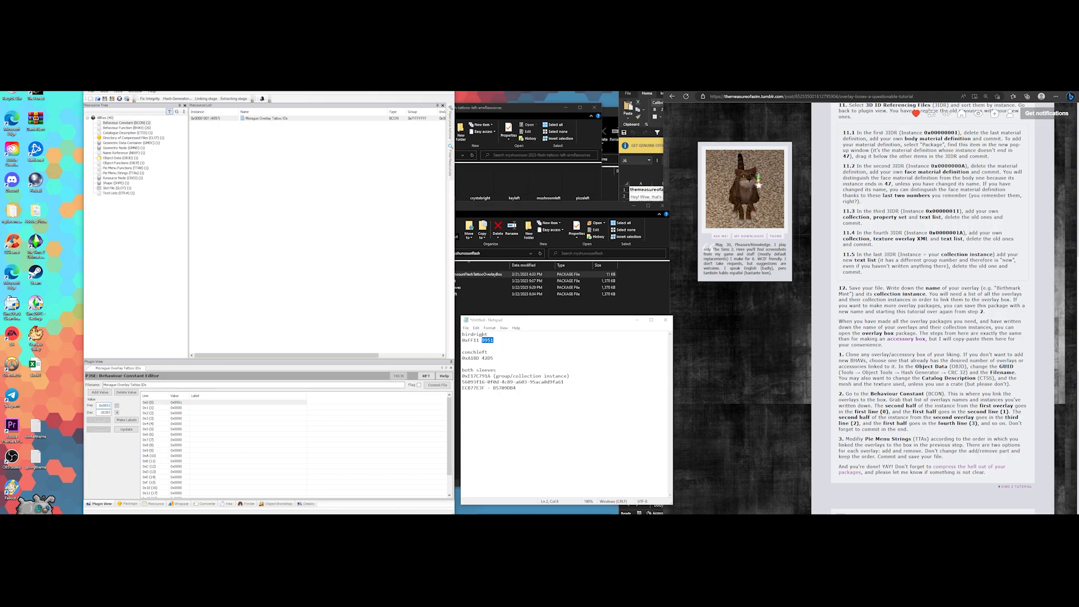
Enter the first half of the birdright instance, FF11, in line 1 of the Behaviour Constant
left_click(468, 340)
left_click_drag(468, 340, 477, 340)
left_click(184, 407)
double_click(104, 405)
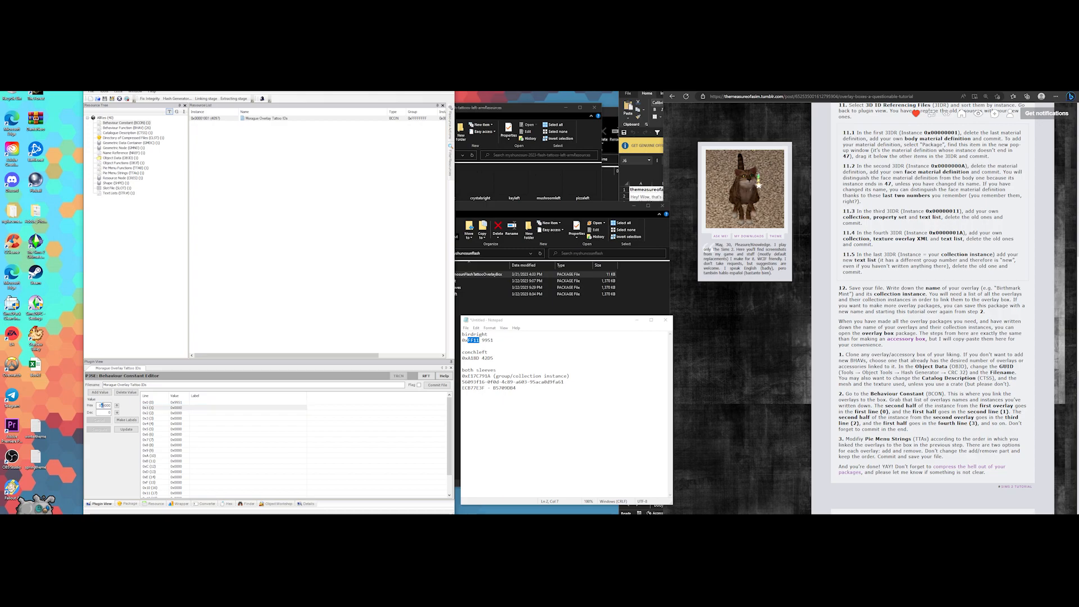
left_click(104, 405)
left_click_drag(102, 405, 116, 409)
key("ctrl+v")
Split the conchleft instance and enter its second half in line 2 and its first half in line 3 of the Behaviour Constant
left_click_drag(493, 359, 478, 358)
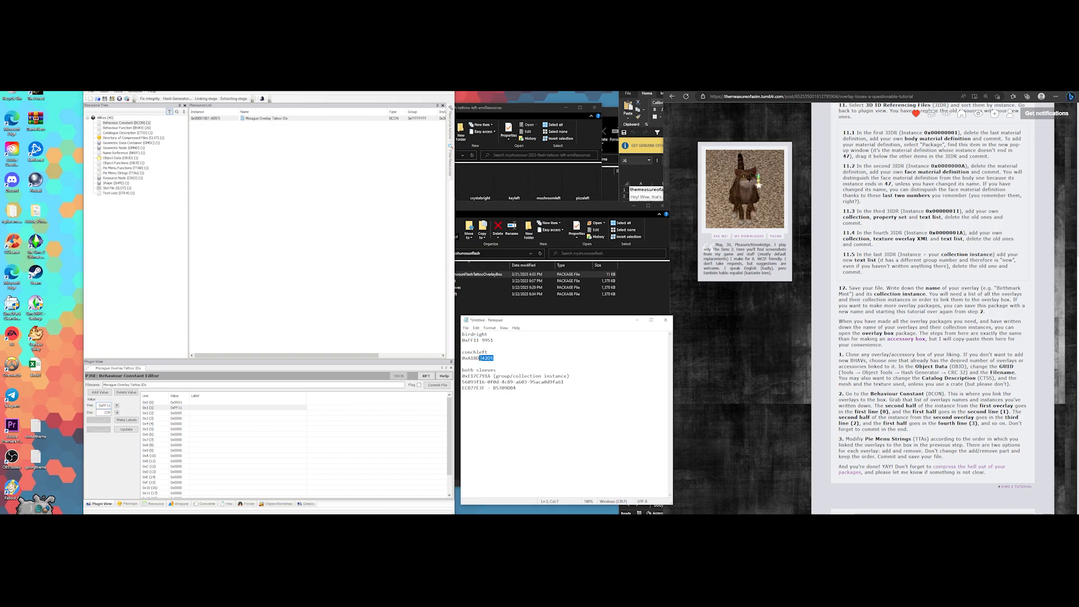
left_click(173, 413)
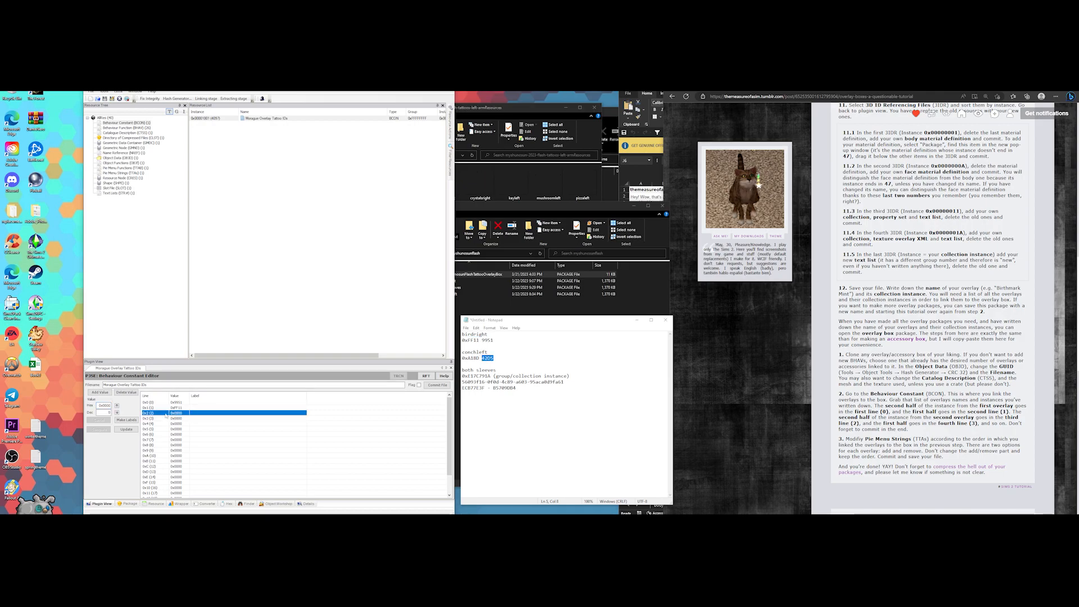
left_click_drag(102, 405, 112, 406)
key("ctrl+v")
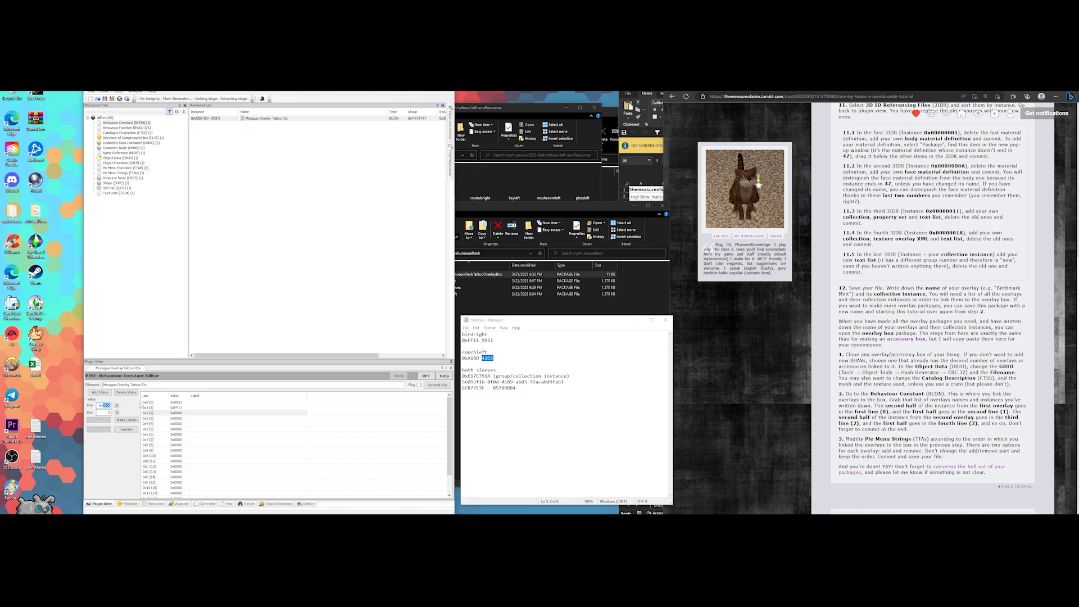
left_click_drag(479, 358, 467, 358)
left_click(188, 417)
left_click_drag(103, 405, 113, 405)
key("ctrl+v")
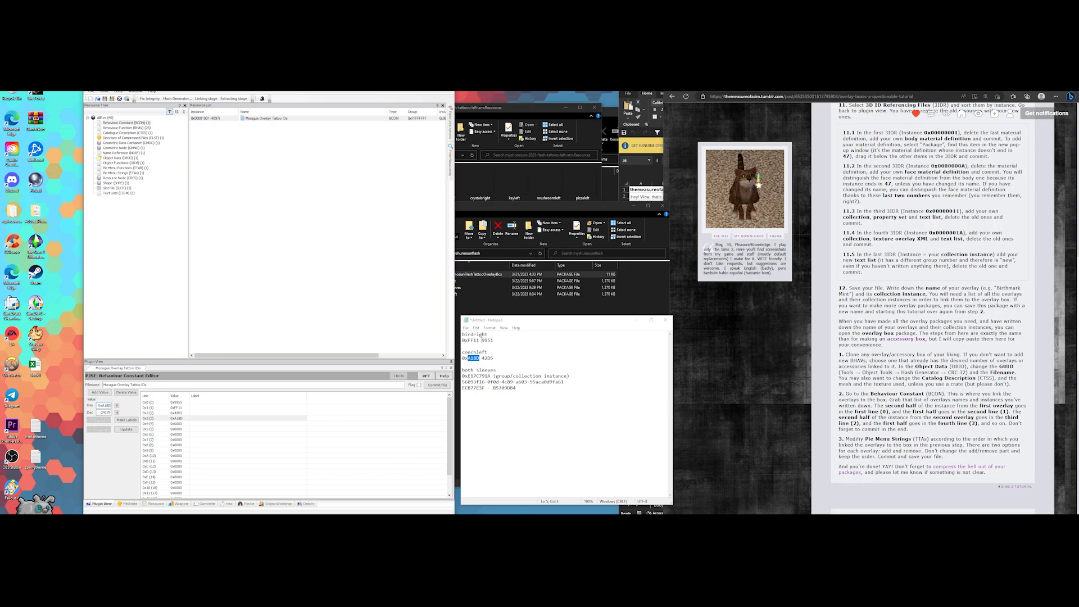
Check the Behaviour Constant lines against the noted instance halves and commit the resource
left_click_drag(482, 340, 487, 340)
left_click(178, 403)
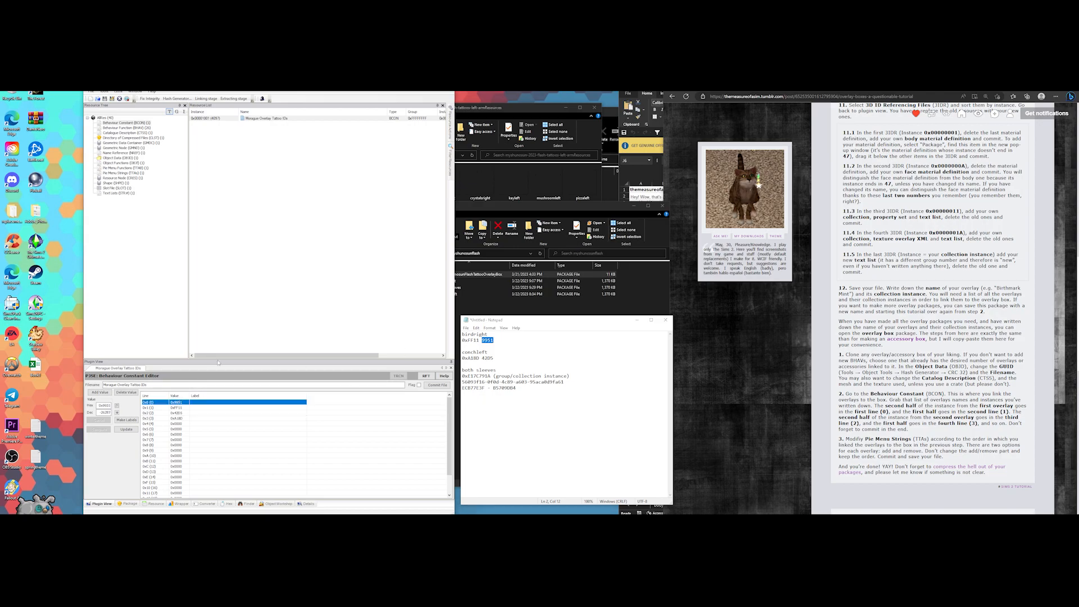
left_click_drag(479, 340, 468, 340)
left_click(170, 408)
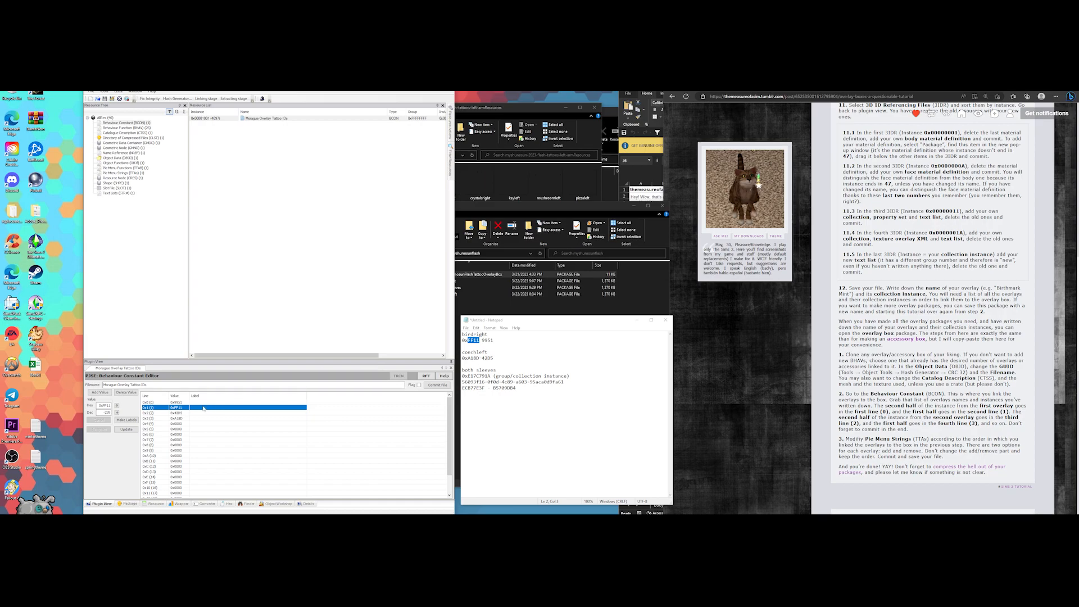
left_click(183, 419)
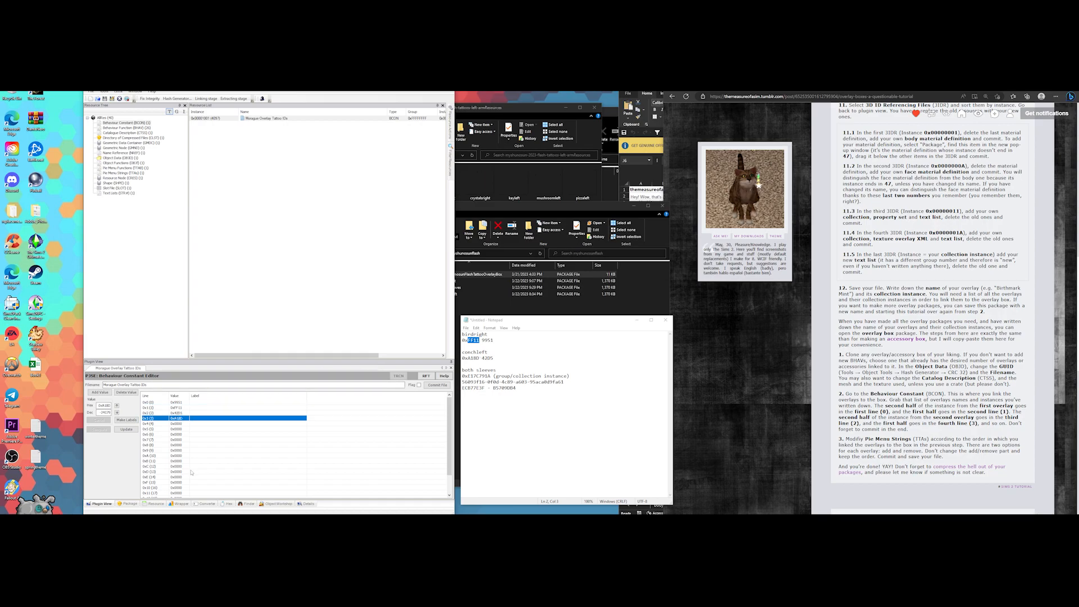
left_click(443, 385)
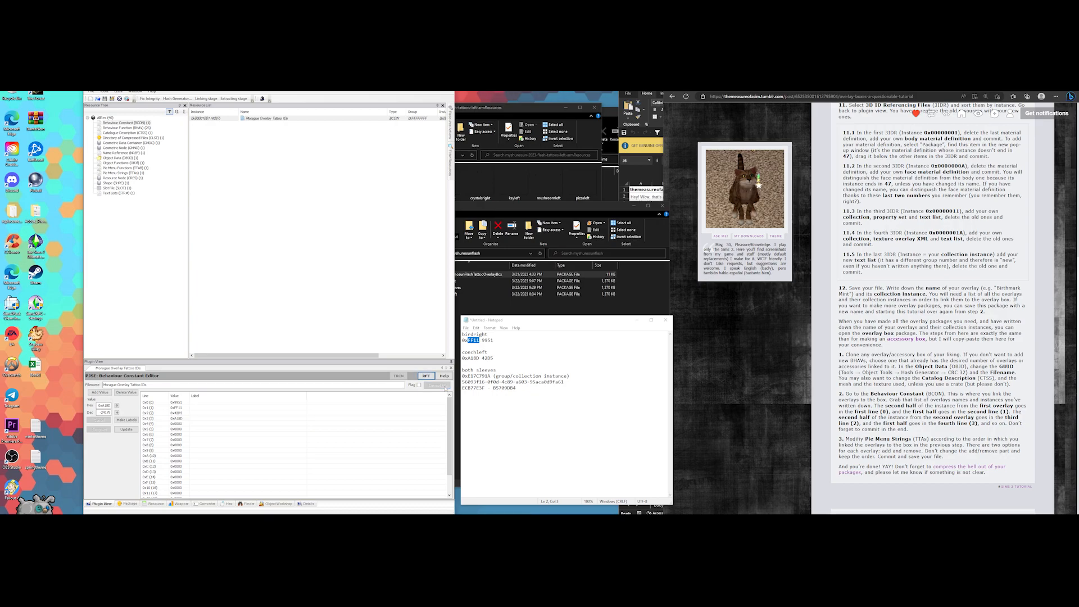
Insert two blank lines above the "both sleeves" entry in the notes
left_click(493, 365)
key("Return")
key("Return")
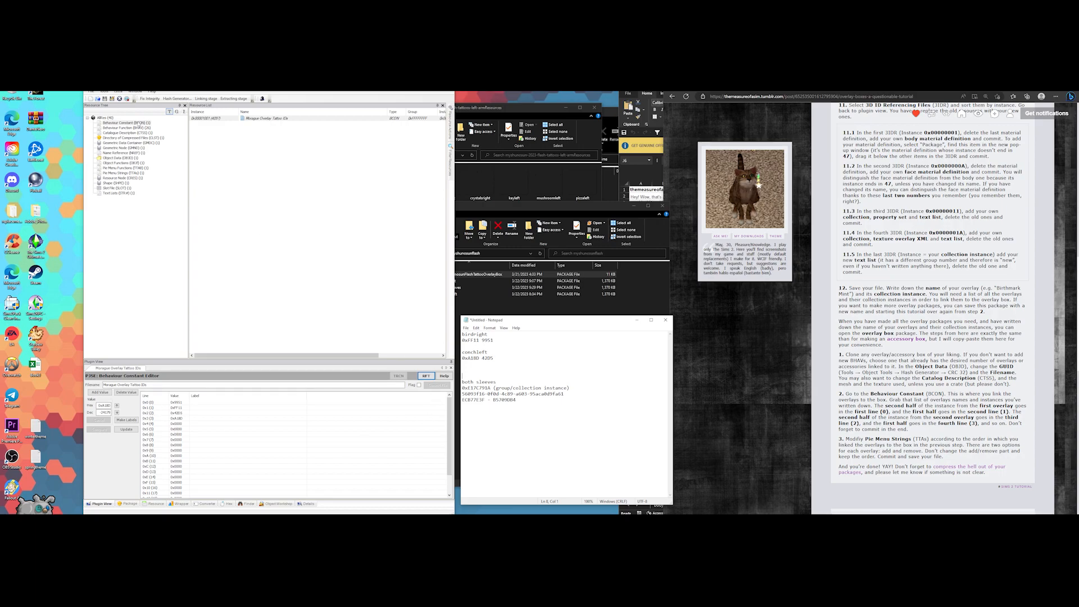
Replace the NAME placeholders in the Catalogue Description with "Myshunosun Flash" in the title and the creator's name in the credit, and commit
left_click(120, 133)
left_click(237, 119)
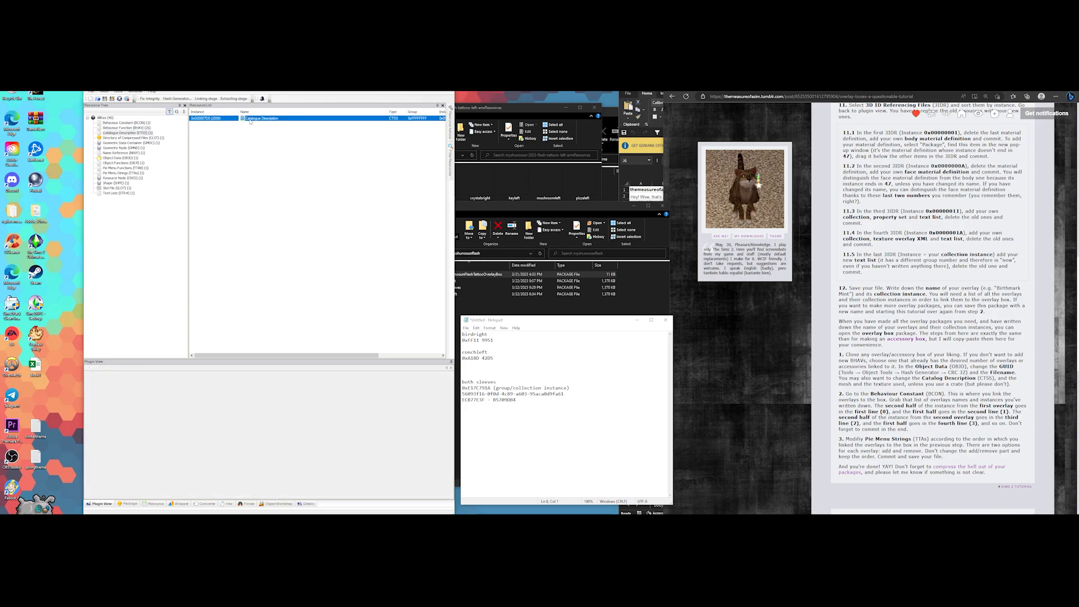
double_click(108, 395)
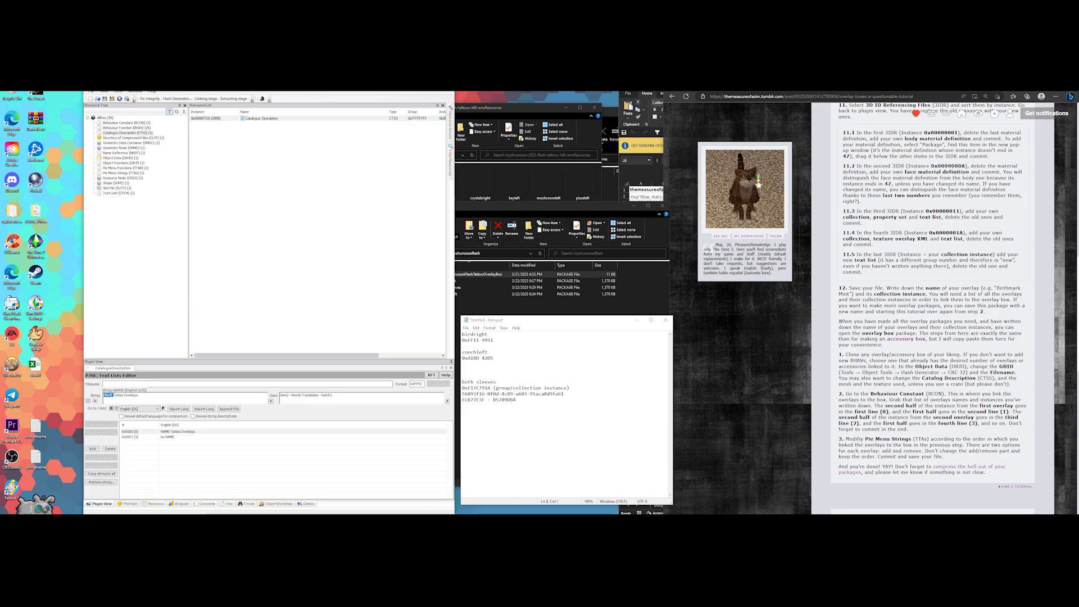
type("Myshunosun Flash")
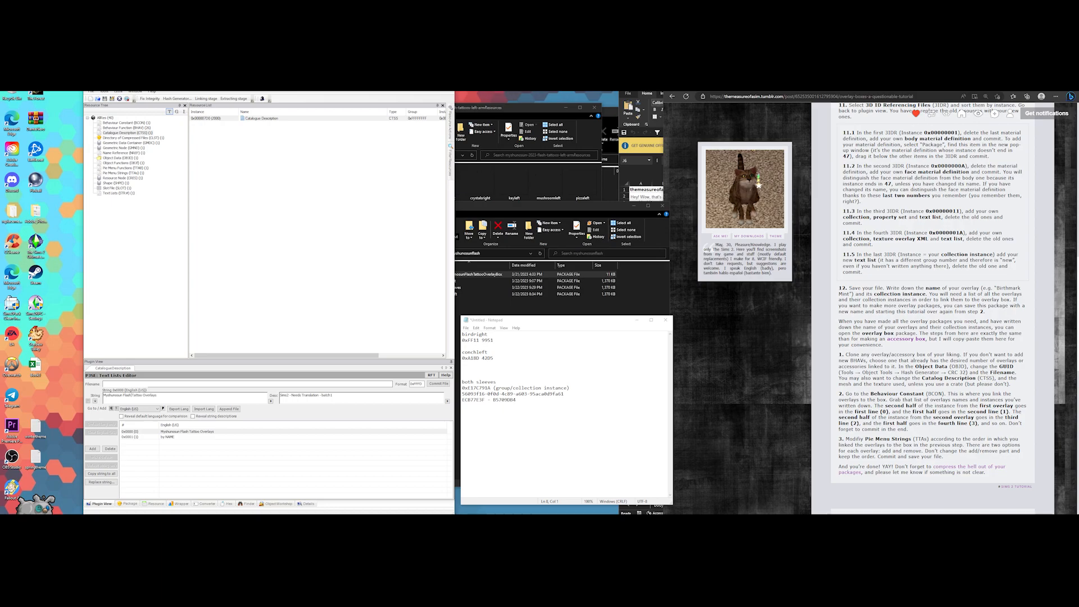
left_click(169, 437)
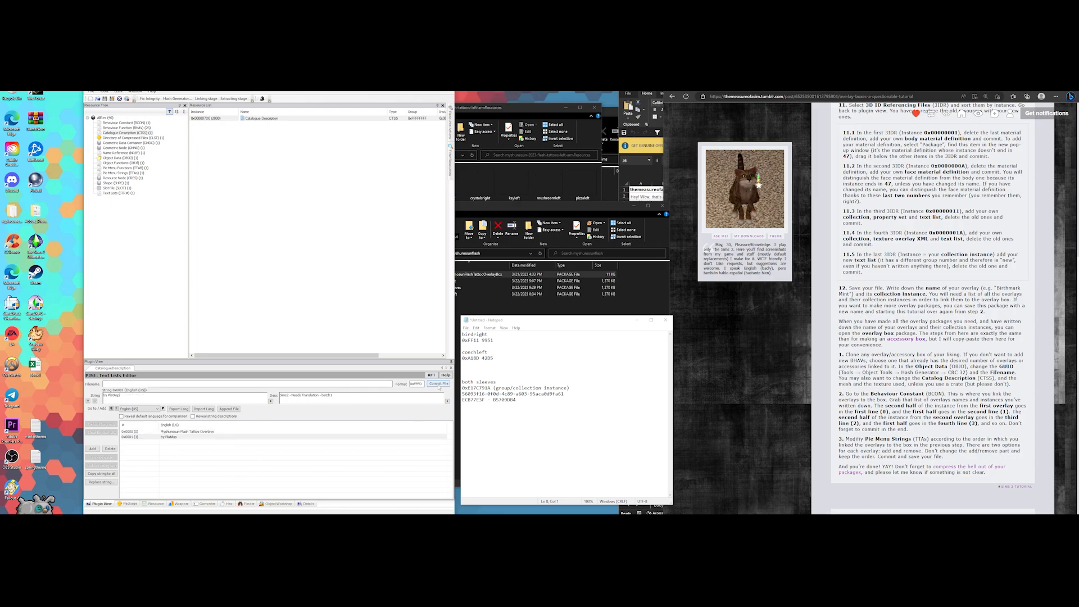
left_click(438, 384)
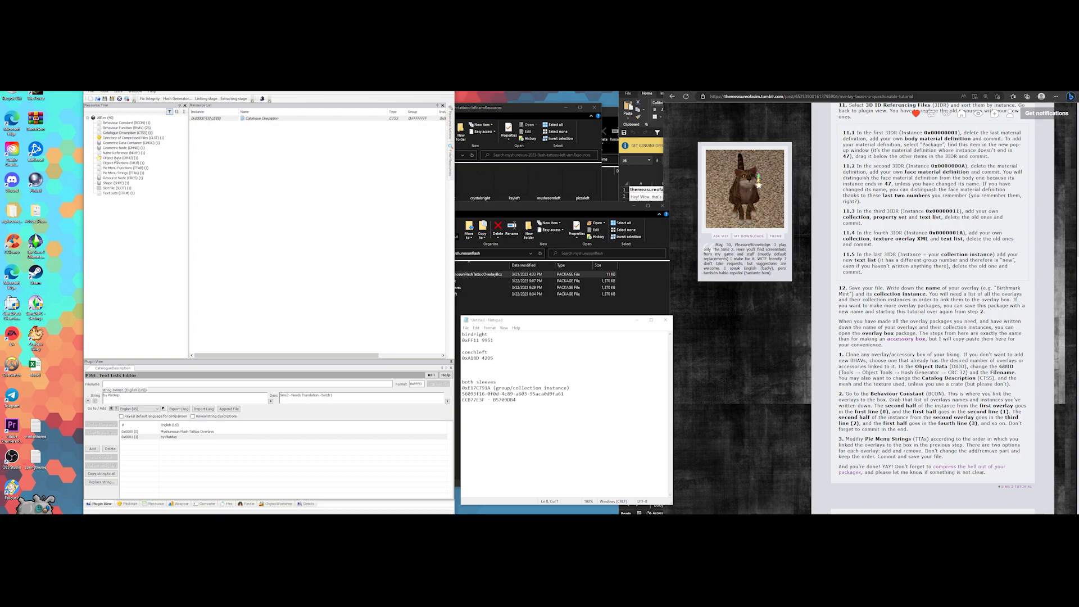
Change the Object Data filename's NAME placeholder to "Flash"
left_click(116, 158)
left_click(228, 119)
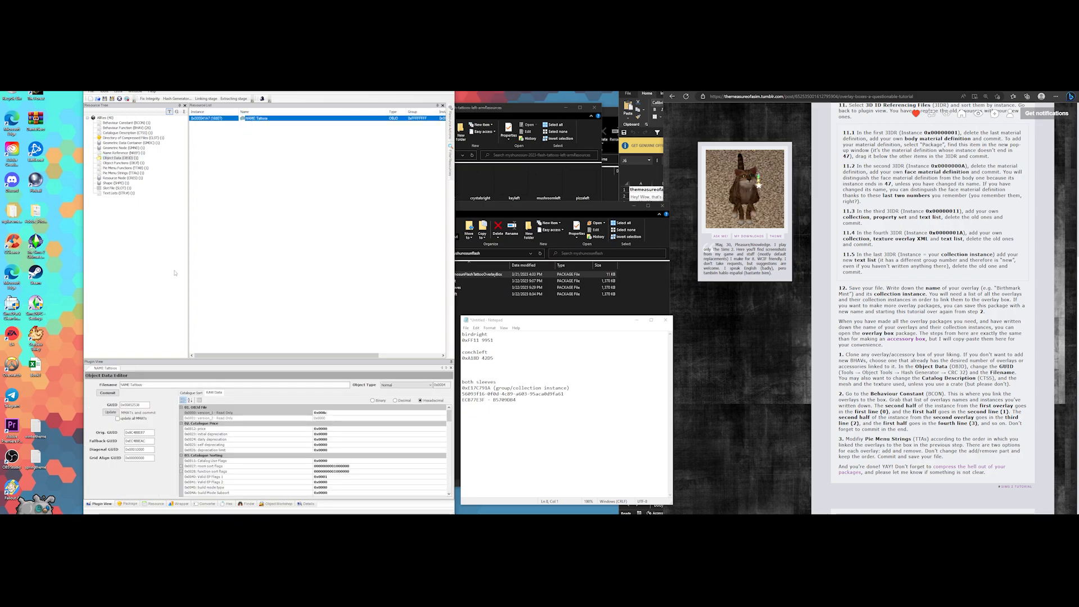
double_click(125, 385)
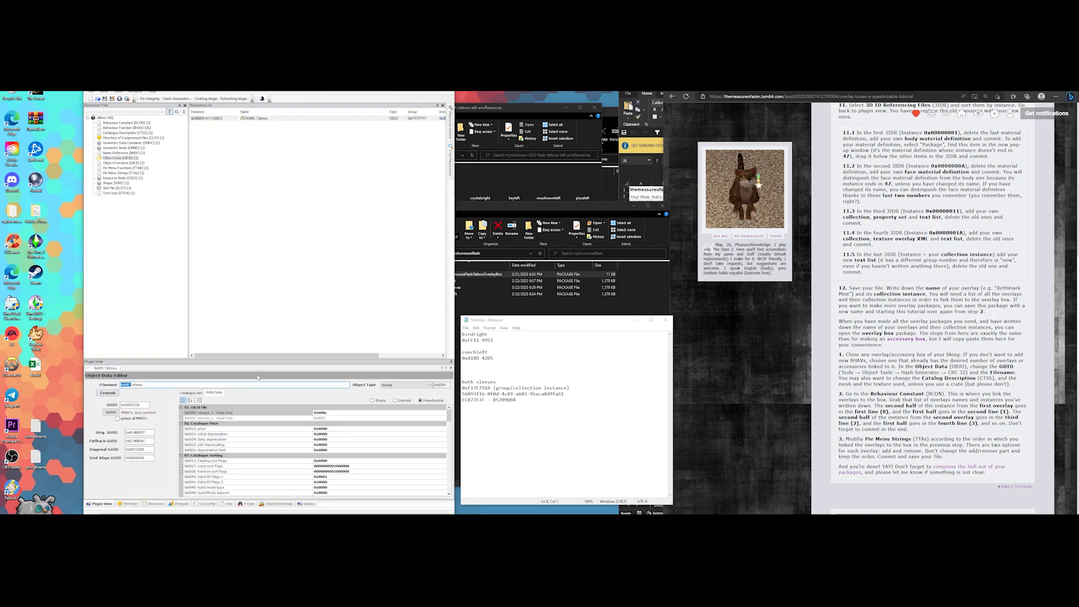
type("Flash")
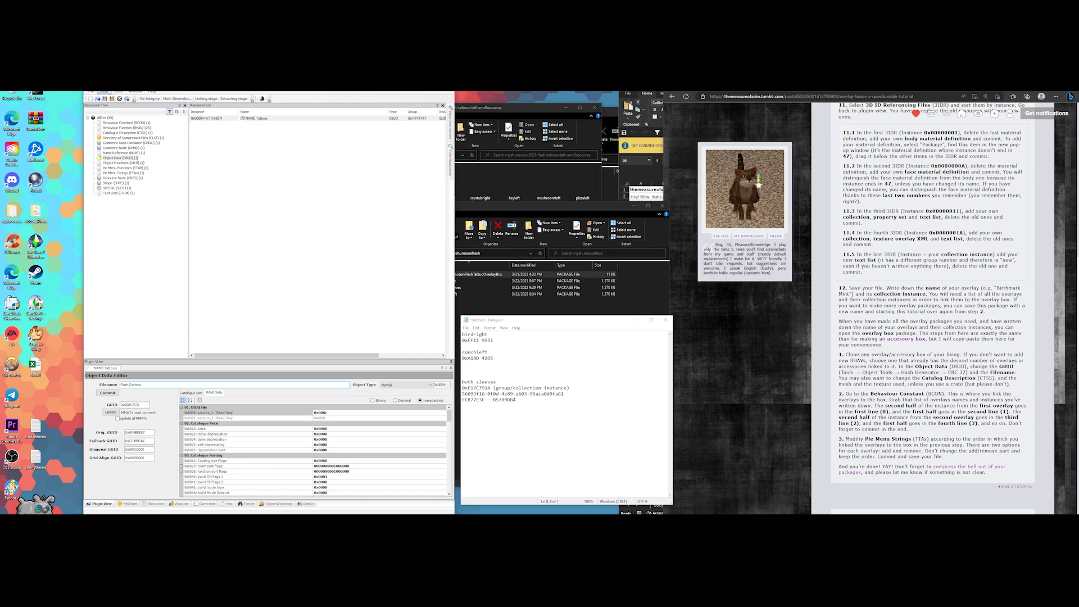
Generate a CRC 24 hash with the Hash Generator and copy the hash value
left_click(104, 91)
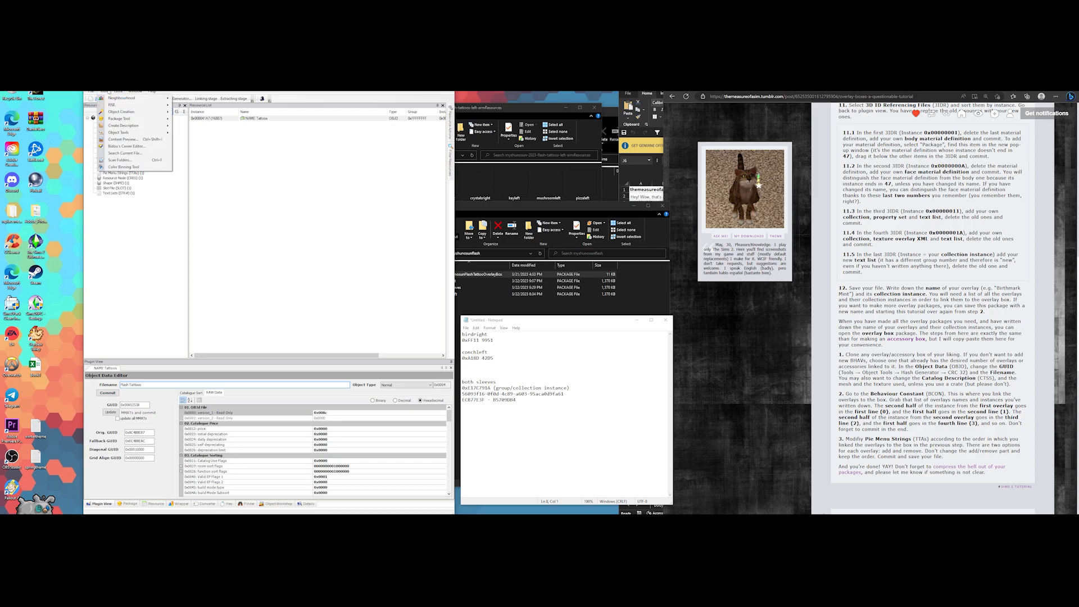
mouse_move(140, 132)
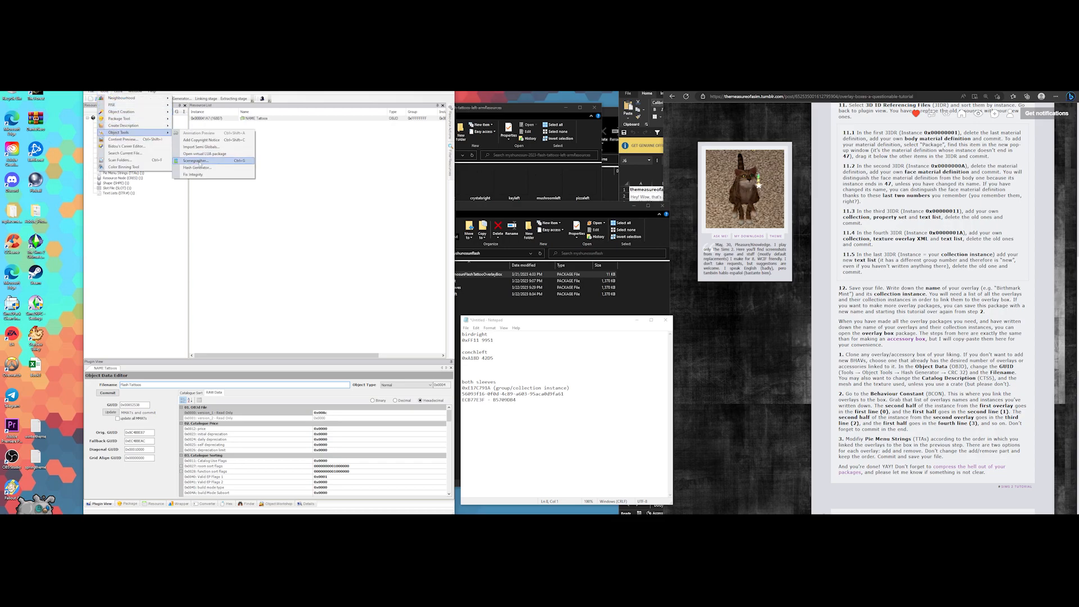
left_click(198, 167)
left_click(187, 201)
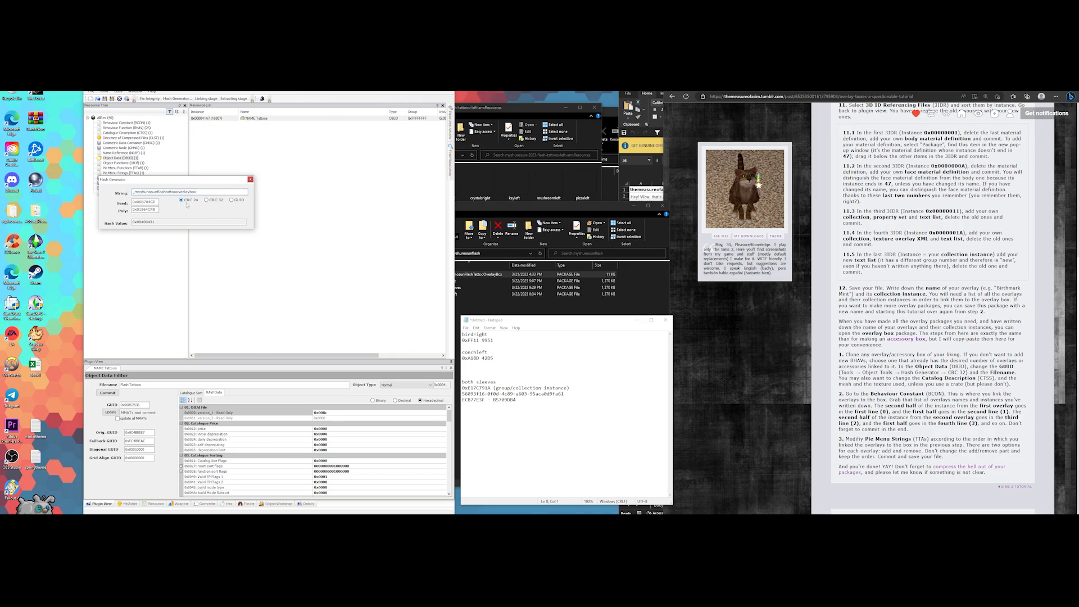
left_click_drag(159, 223, 128, 224)
right_click(148, 222)
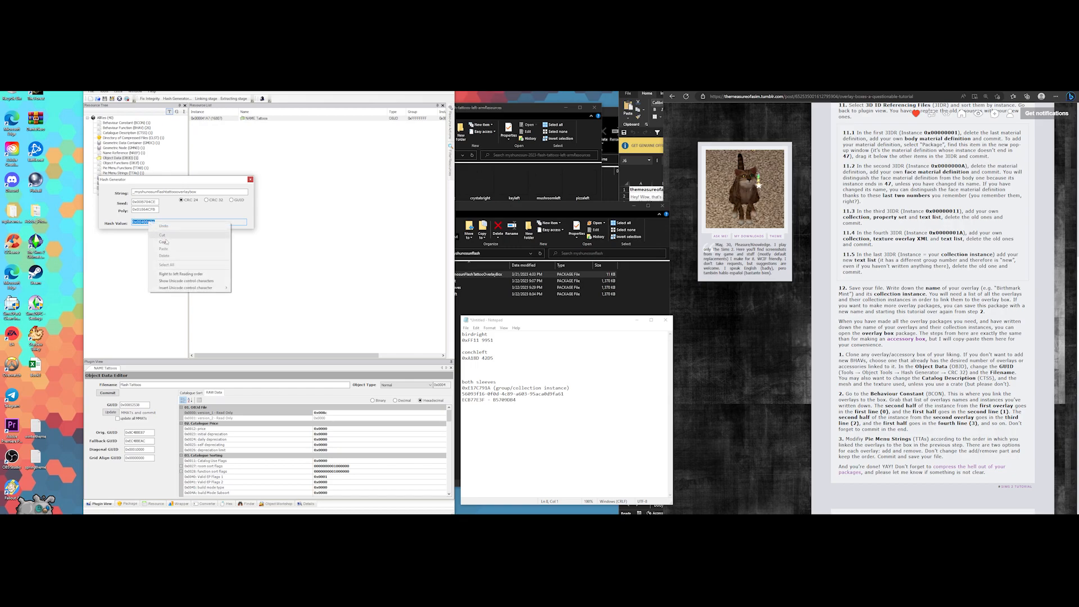
left_click(169, 241)
left_click(250, 179)
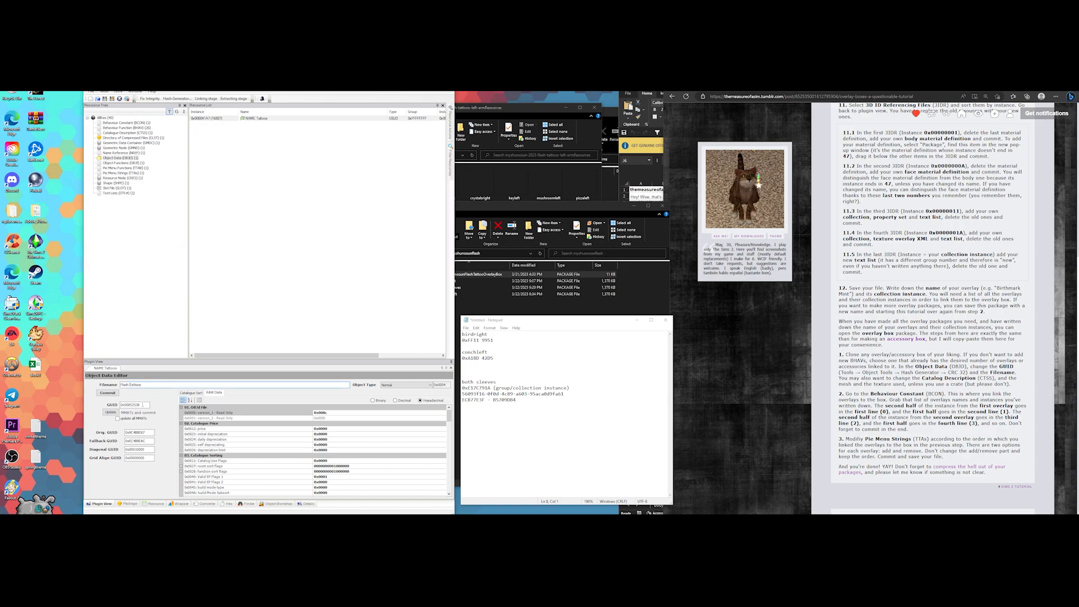
Replace the object's GUID with the copied hash value, update it, and commit the Object Data
double_click(143, 405)
key("ctrl+v")
left_click(111, 413)
left_click(109, 393)
Append "Right Bird" to the Add and Remove strings of the first tattoo in the Pie Menu Strings
left_click(121, 173)
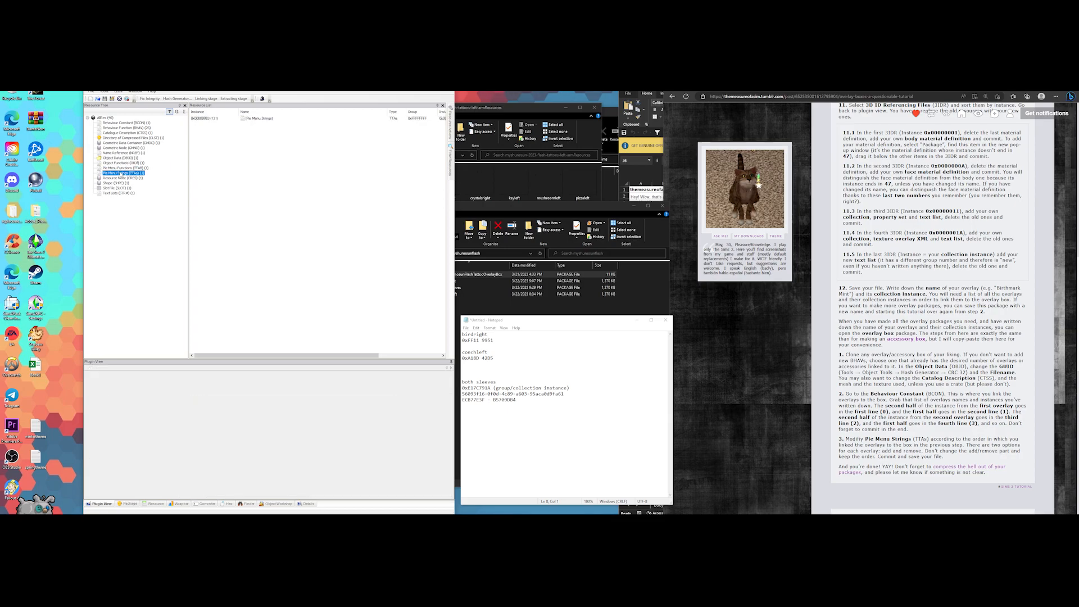
left_click(250, 119)
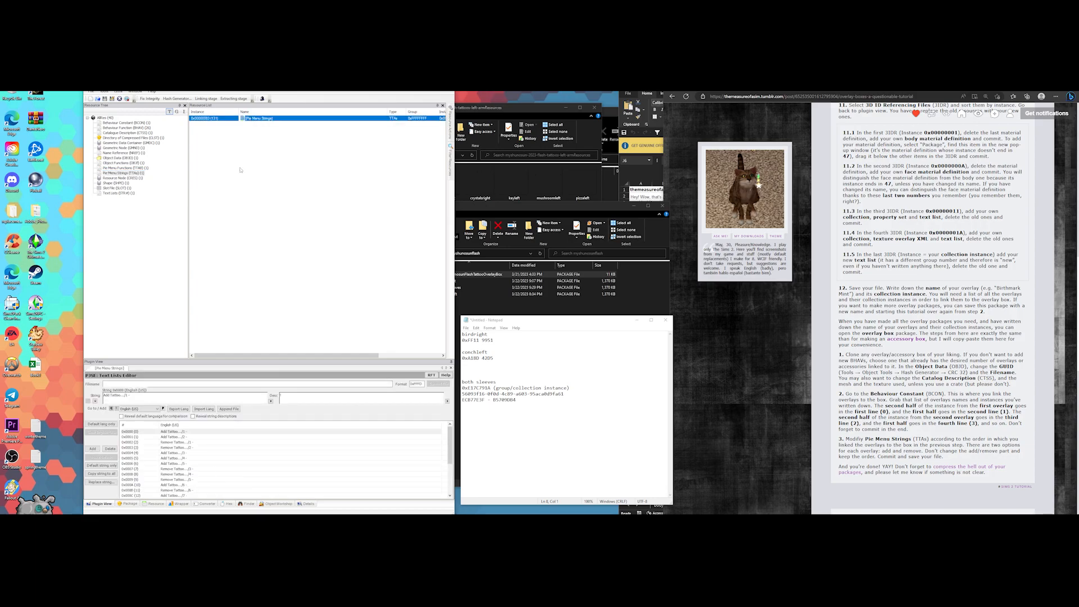
left_click(140, 395)
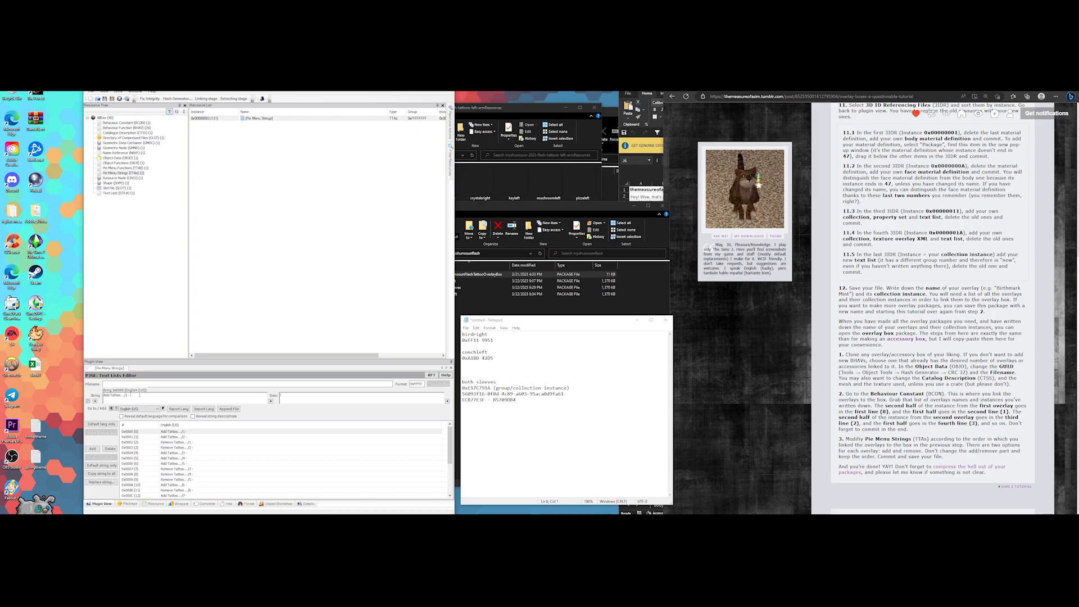
type("Right Bird")
left_click_drag(158, 396, 110, 395)
left_click(185, 442)
left_click_drag(144, 396, 116, 396)
key("ctrl+v")
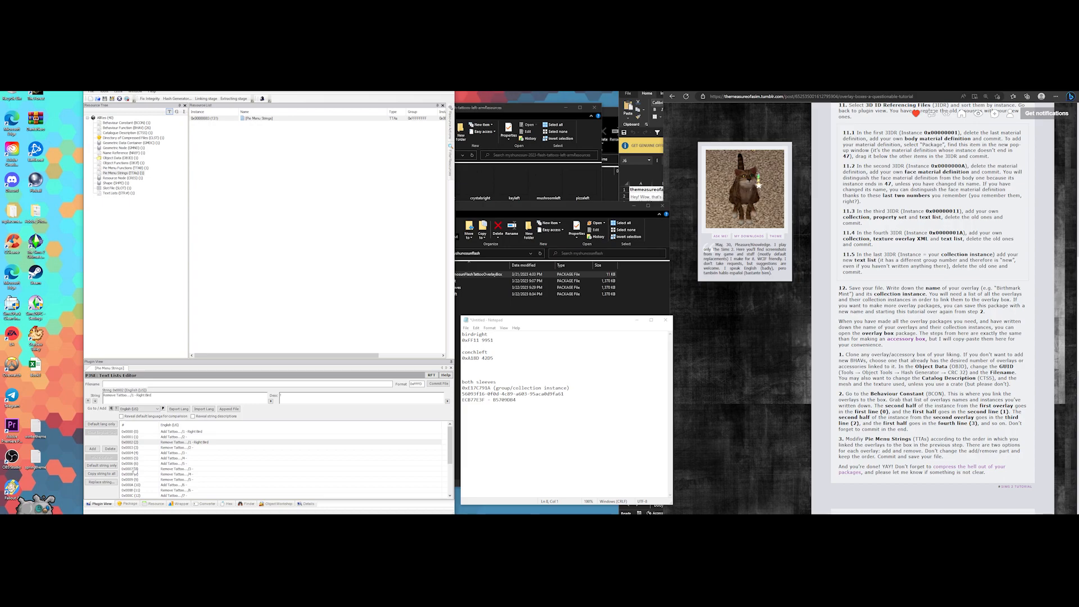
Append "Left Conch" to the Add and Remove strings of the second tattoo and commit the Pie Menu Strings
left_click(195, 437)
left_click(152, 397)
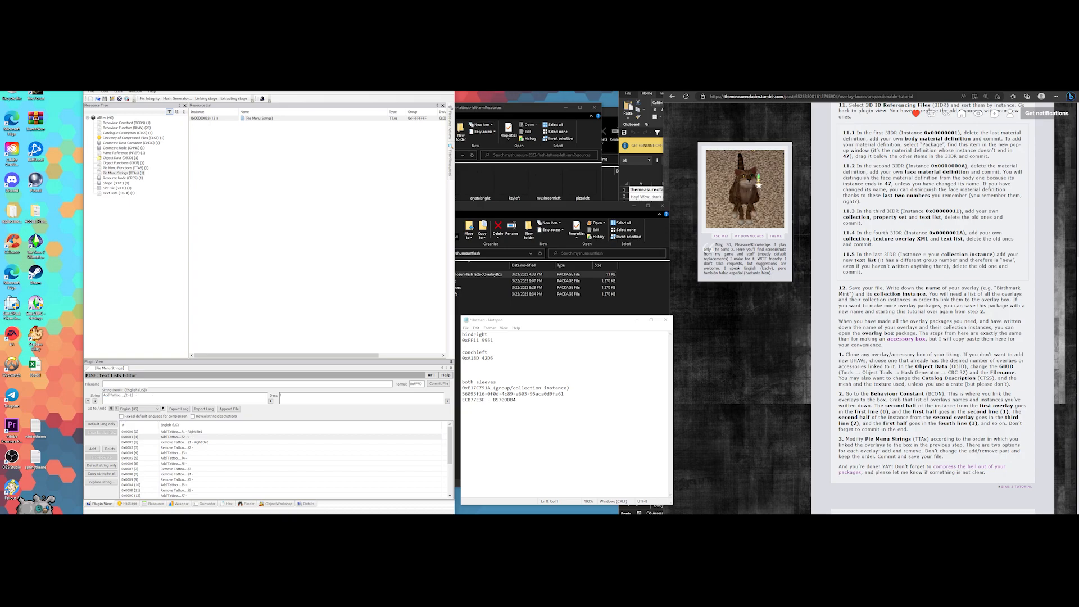
type("Left Conch")
left_click_drag(146, 395, 127, 397)
left_click(185, 447)
left_click_drag(138, 395, 116, 396)
key("ctrl+v")
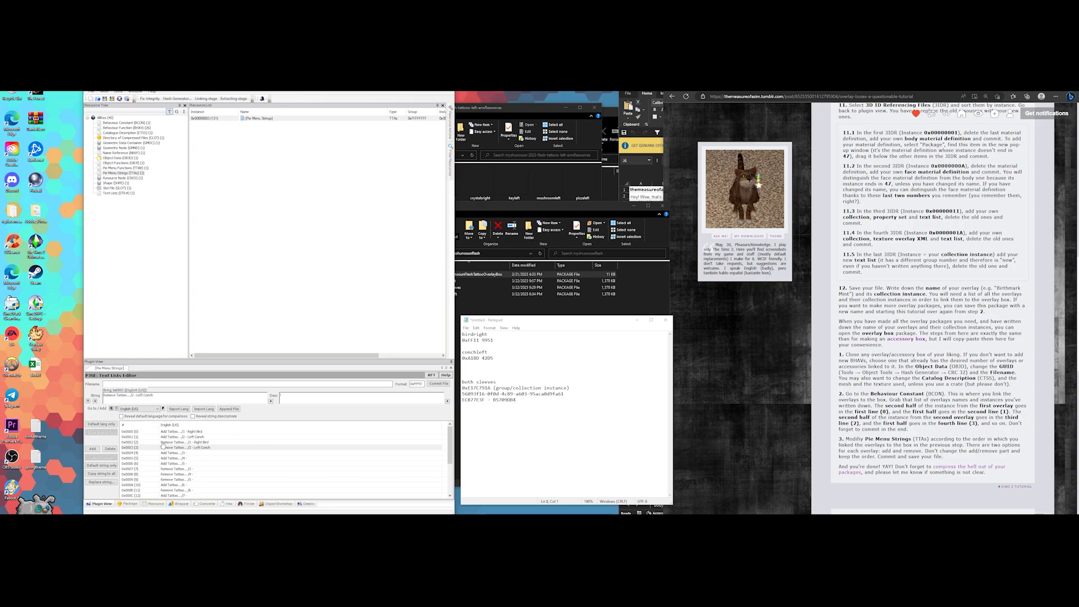
left_click(432, 385)
Review the interactions in the Pie Menu Functions resource and return to the Behaviour Constant listing
left_click(125, 168)
left_click(253, 118)
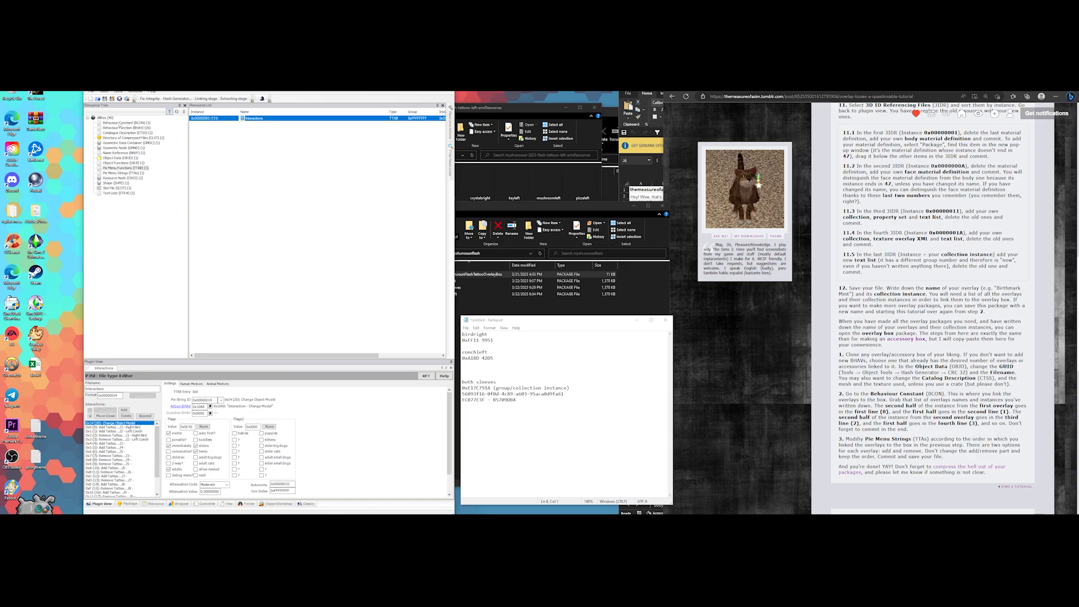
left_click(120, 123)
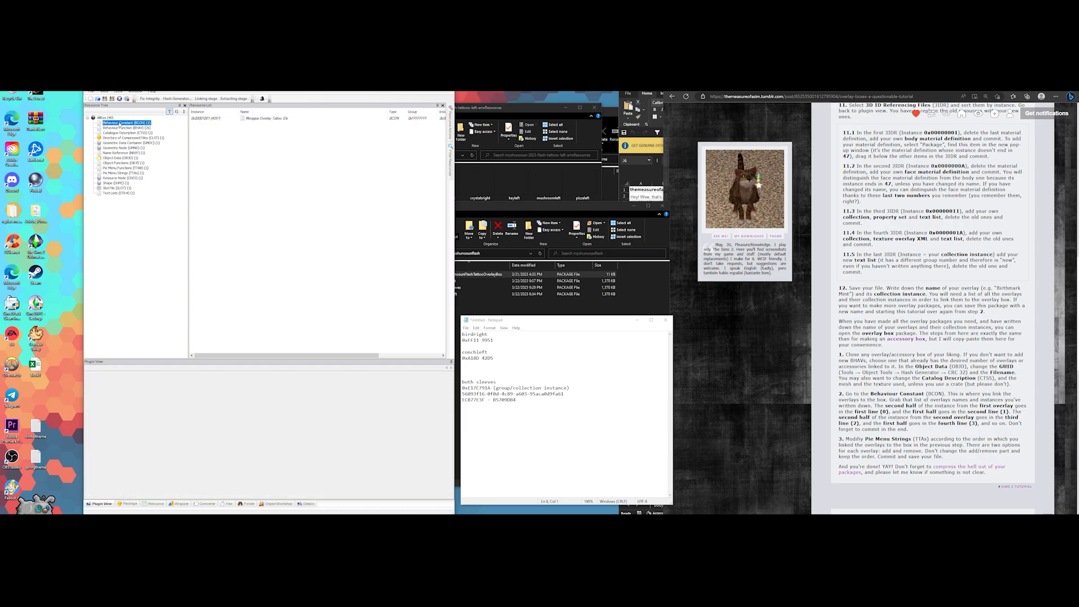
Sort the package's full resource list by instance and look through the images in the flash tattoo folder
left_click(105, 118)
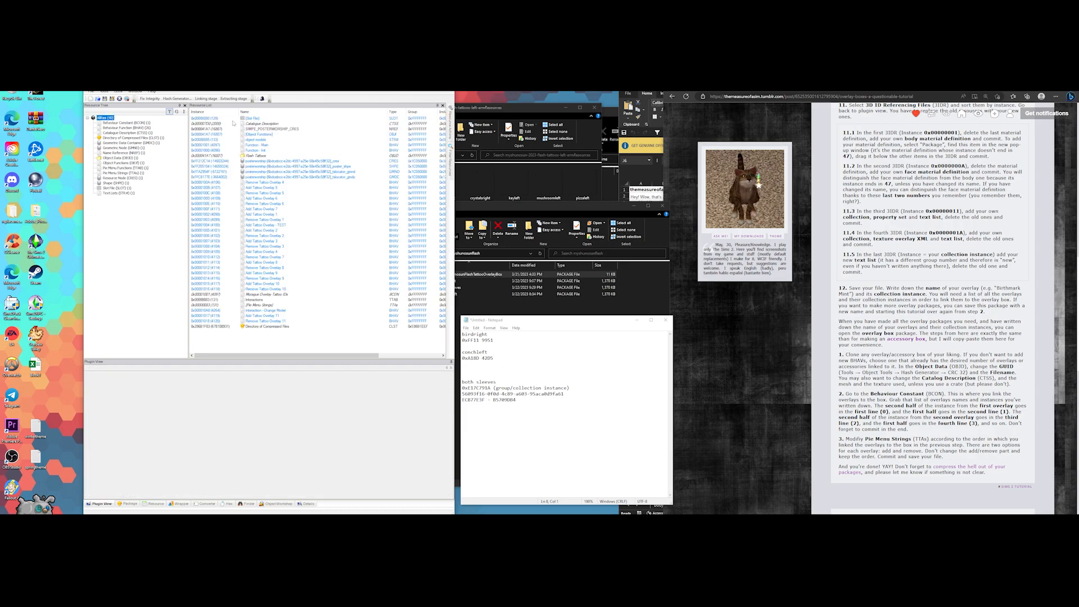
left_click(212, 112)
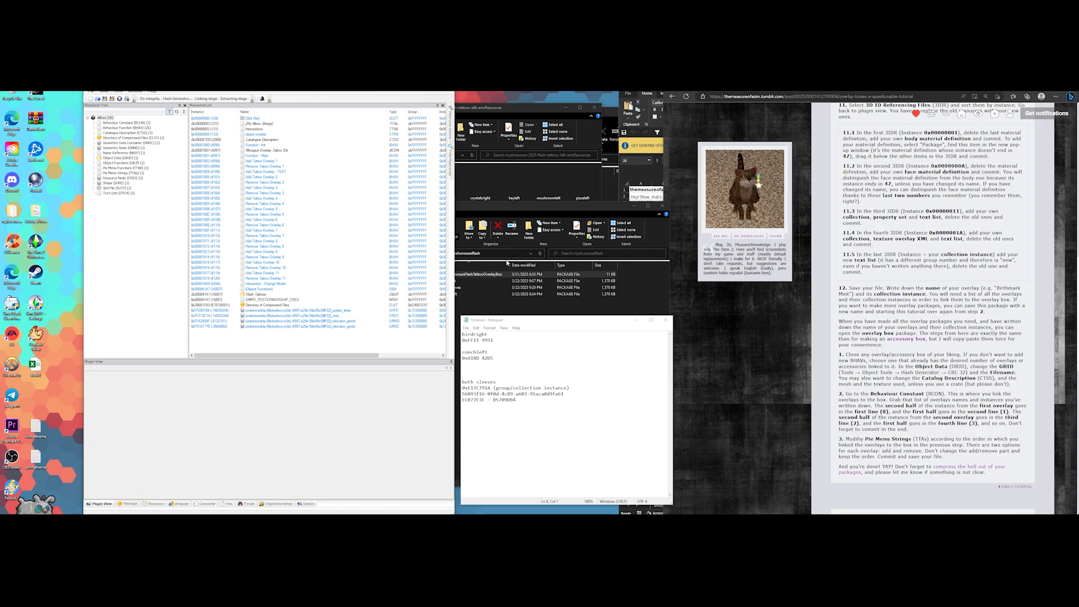
left_click_drag(519, 321, 523, 334)
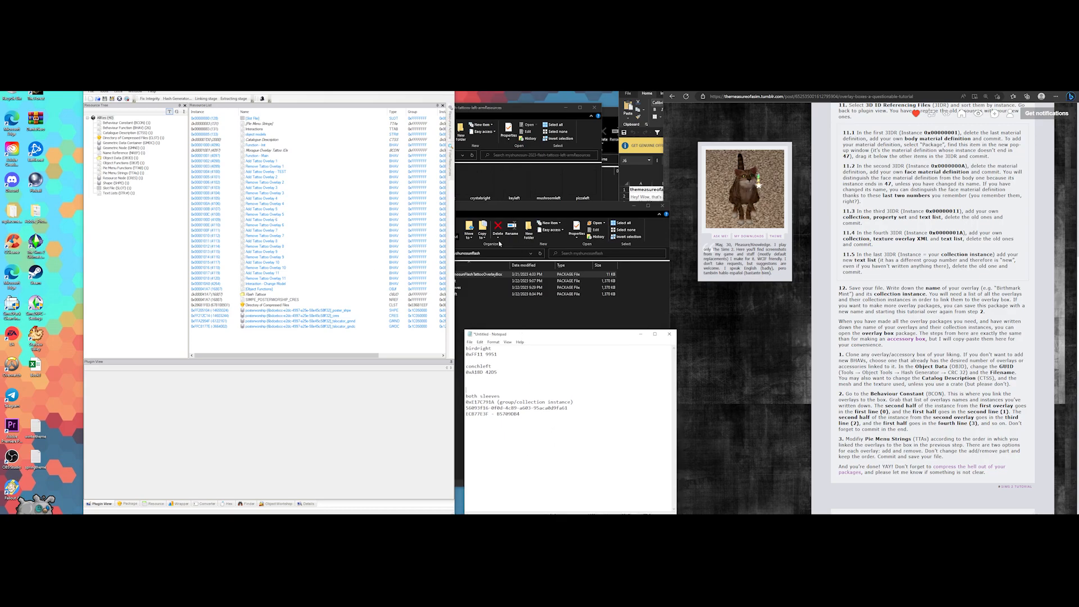
left_click(491, 151)
left_click_drag(408, 235, 598, 193)
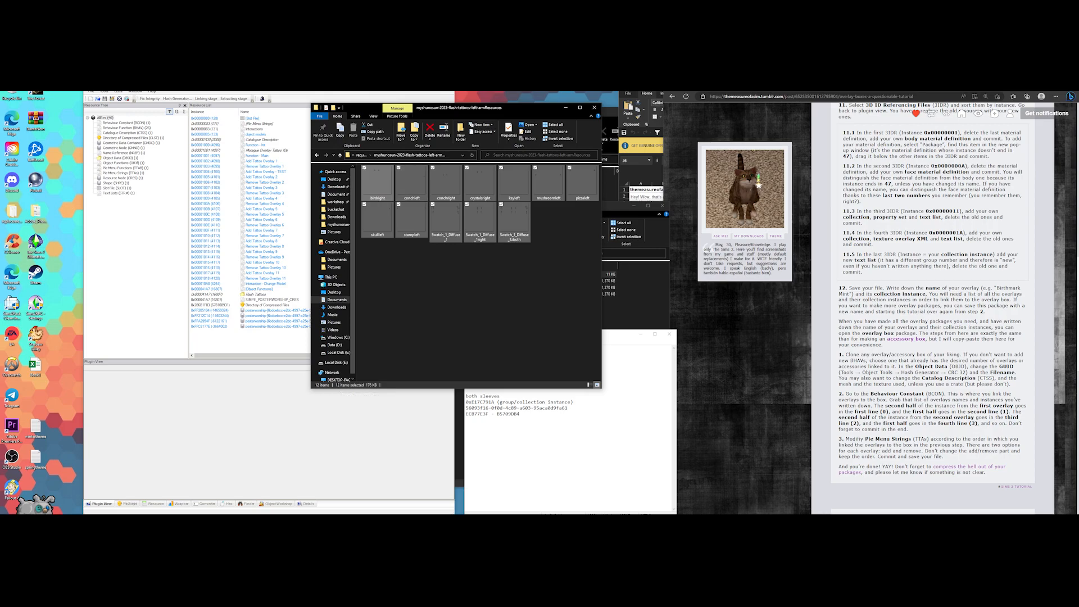
left_click(340, 414)
left_click(521, 413)
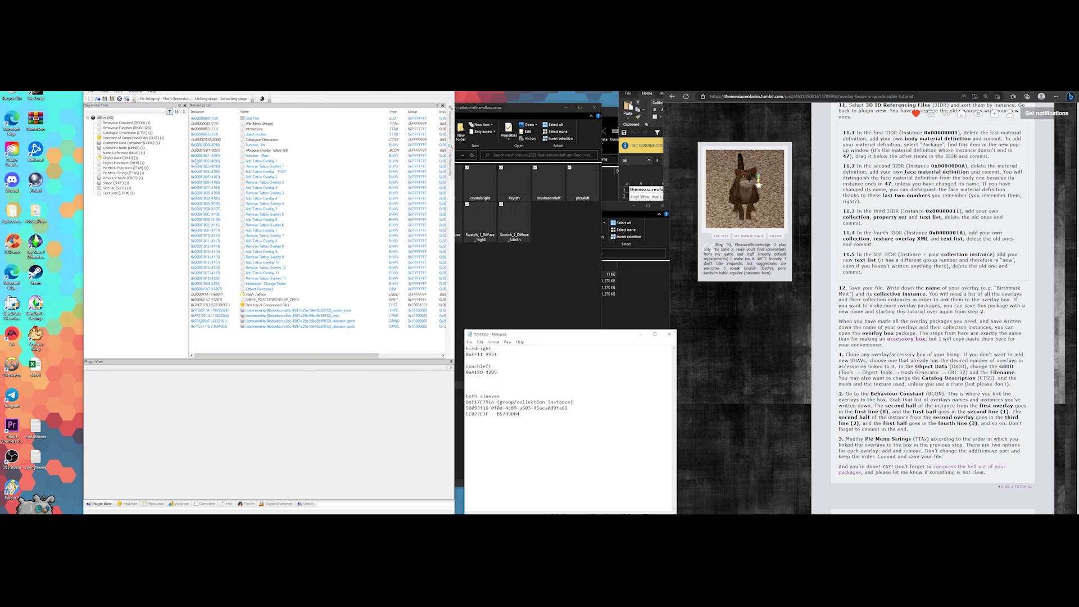
Go through the lines of the Behaviour Constant in pairs to count the available tattoo overlay slots
left_click(136, 122)
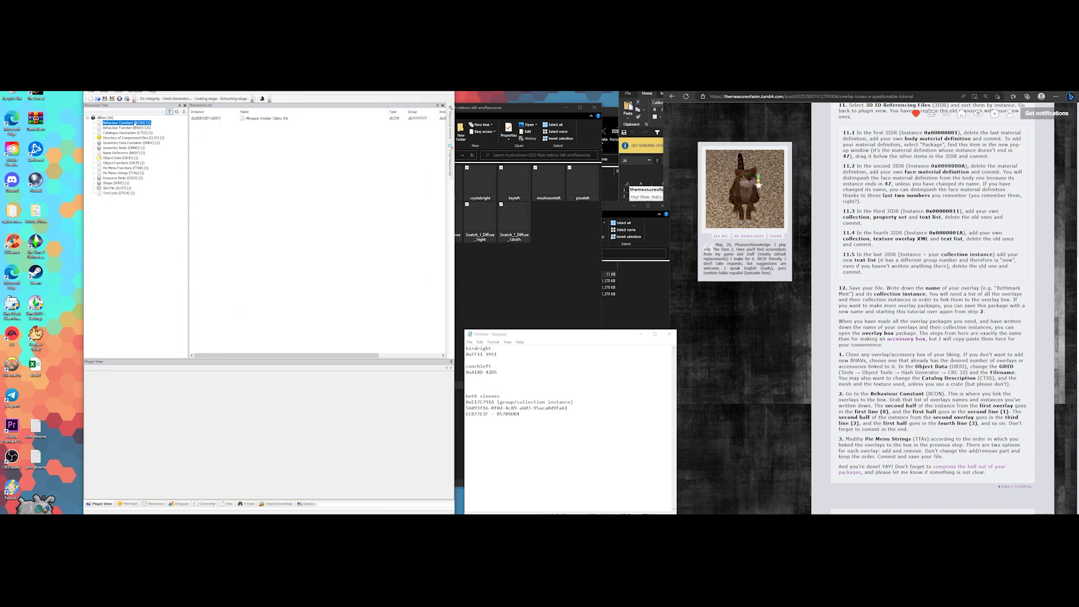
left_click(257, 119)
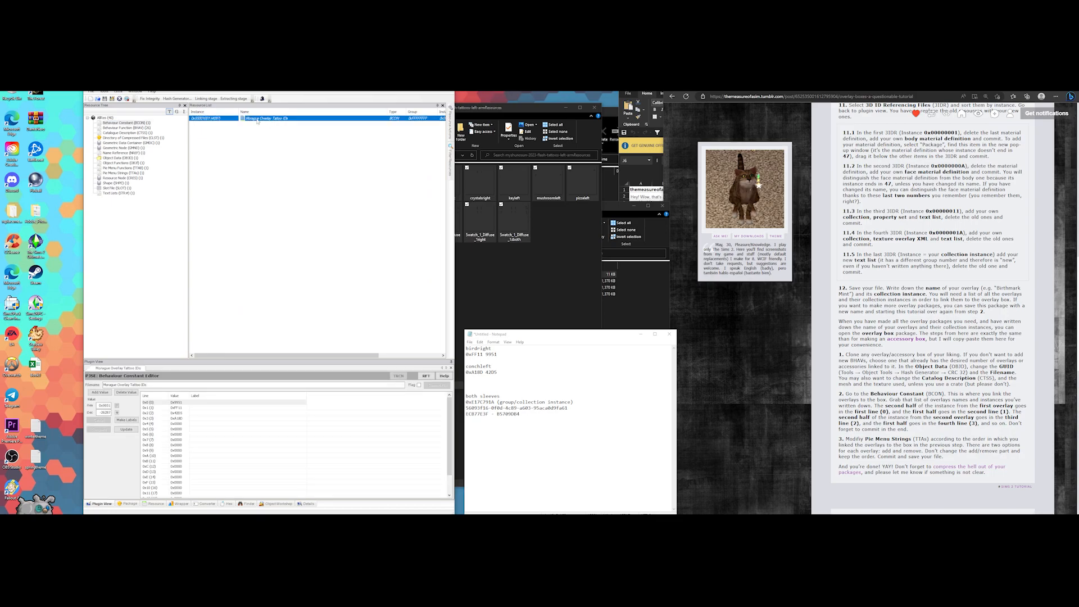
scroll(222, 418, "down", 2)
scroll(213, 427, "up", 2)
left_click(152, 408)
left_click(152, 419)
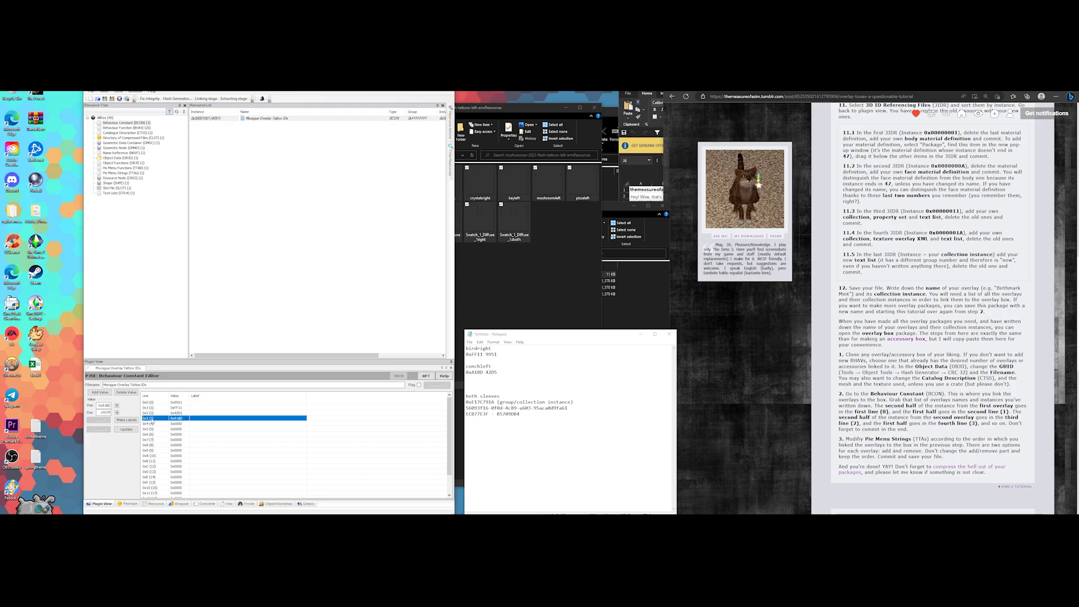
left_click(152, 428)
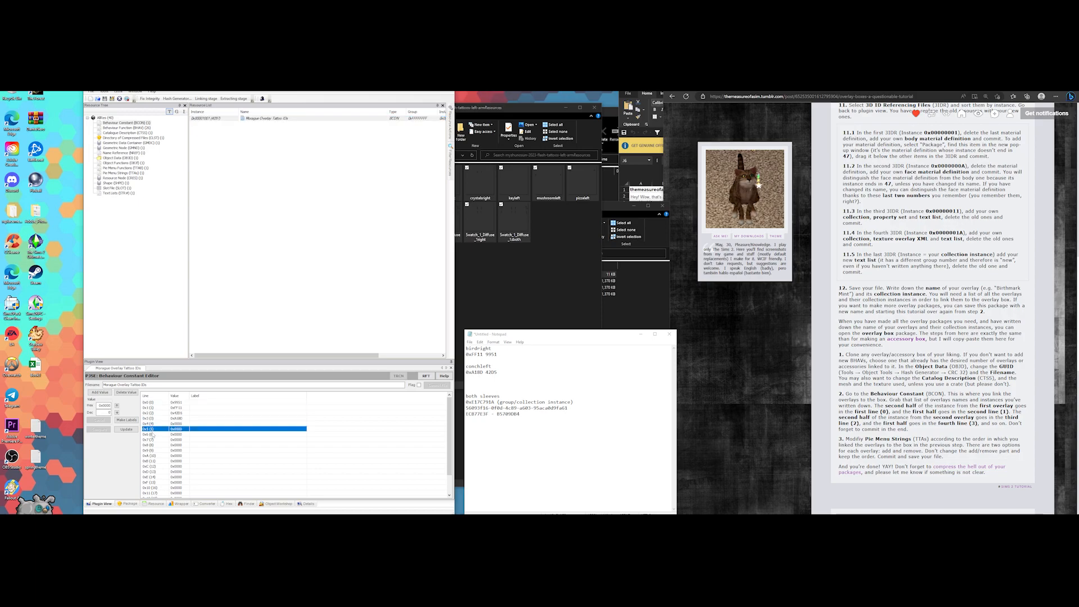
left_click(152, 439)
left_click(152, 450)
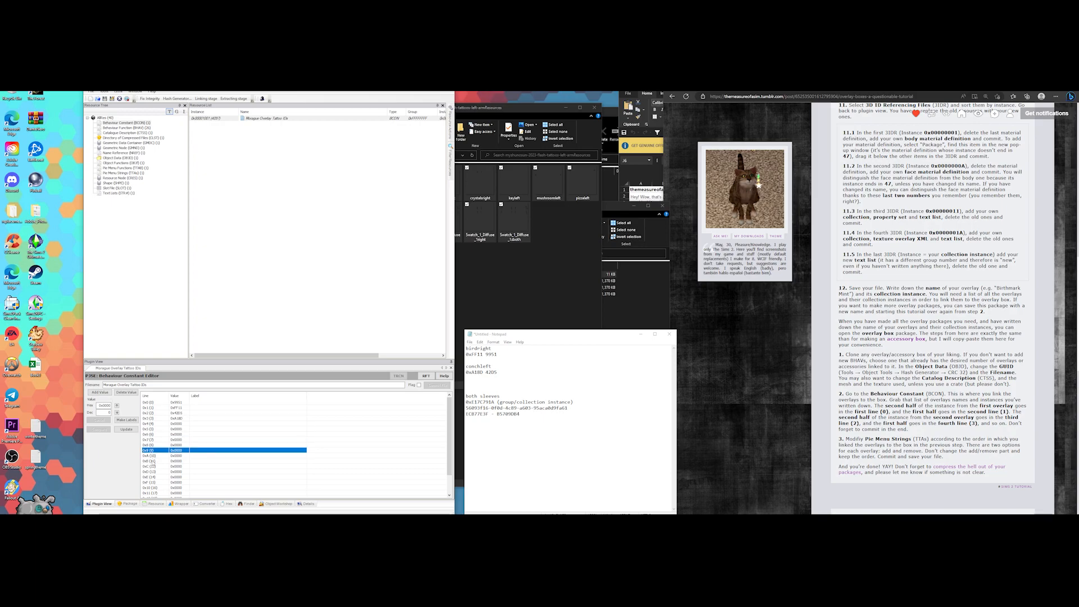
left_click(153, 461)
left_click(153, 472)
left_click(152, 482)
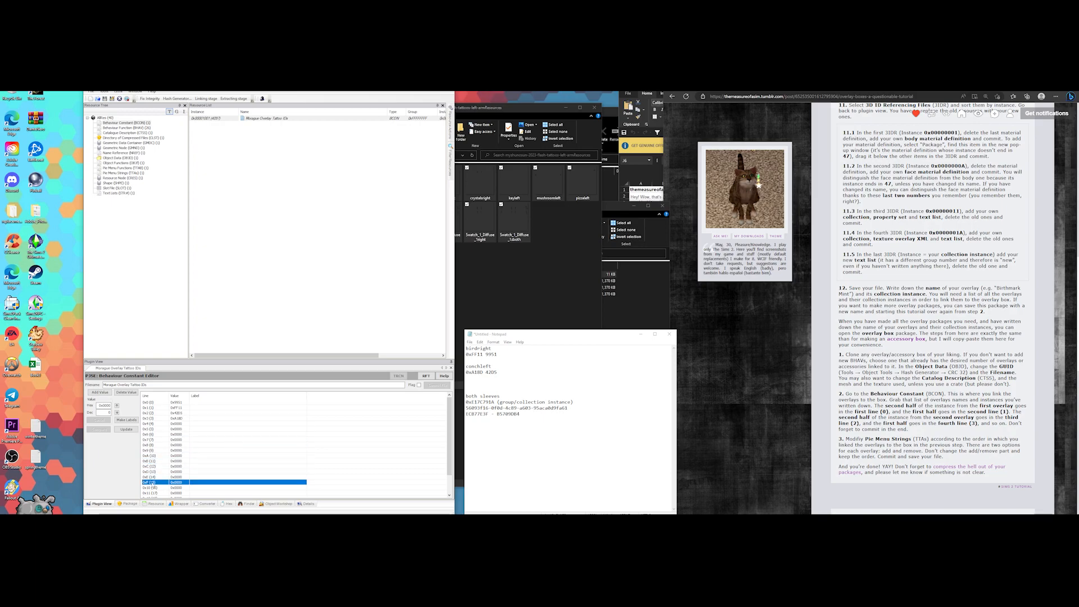
scroll(154, 480, "down", 2)
left_click(155, 472)
left_click(156, 482)
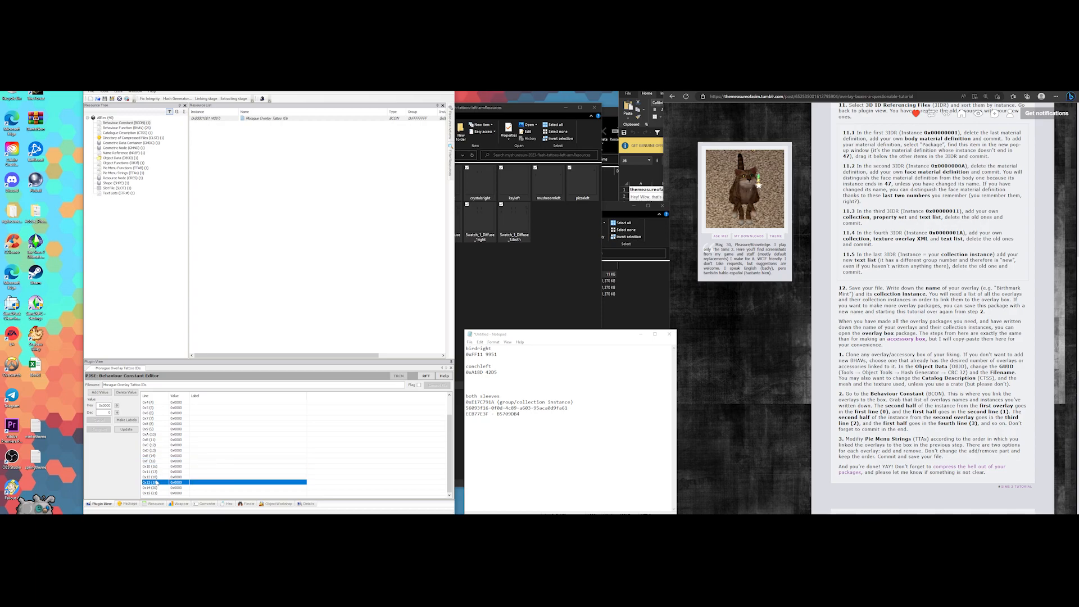
left_click(160, 493)
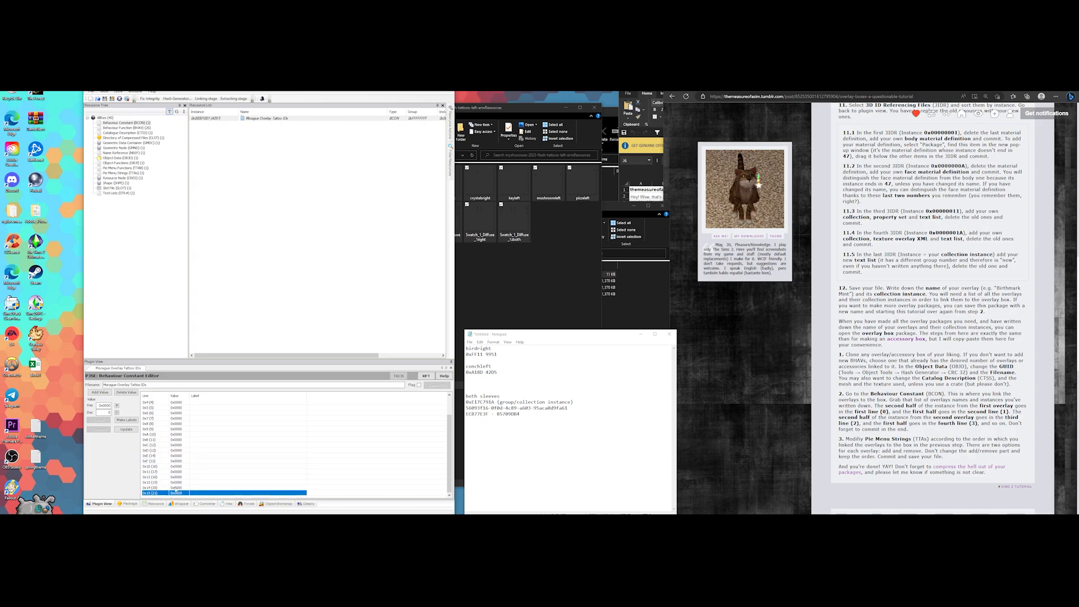
Add two lines to the Behaviour Constant and set line 0x16 to 791A, the second half of the "both sleeves" collection instance
left_click(100, 393)
left_click(100, 392)
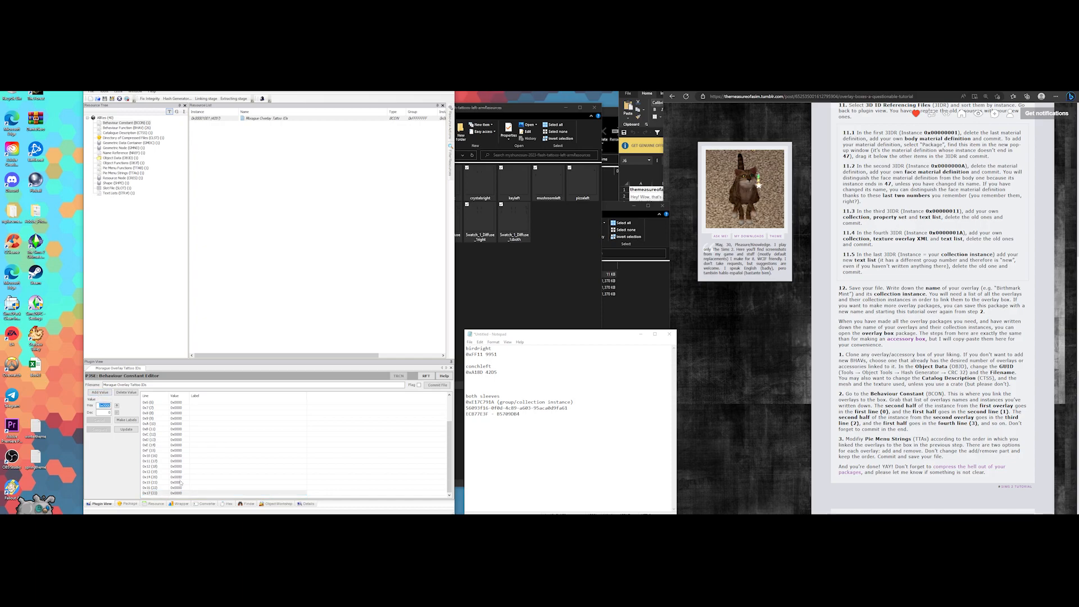
left_click(175, 487)
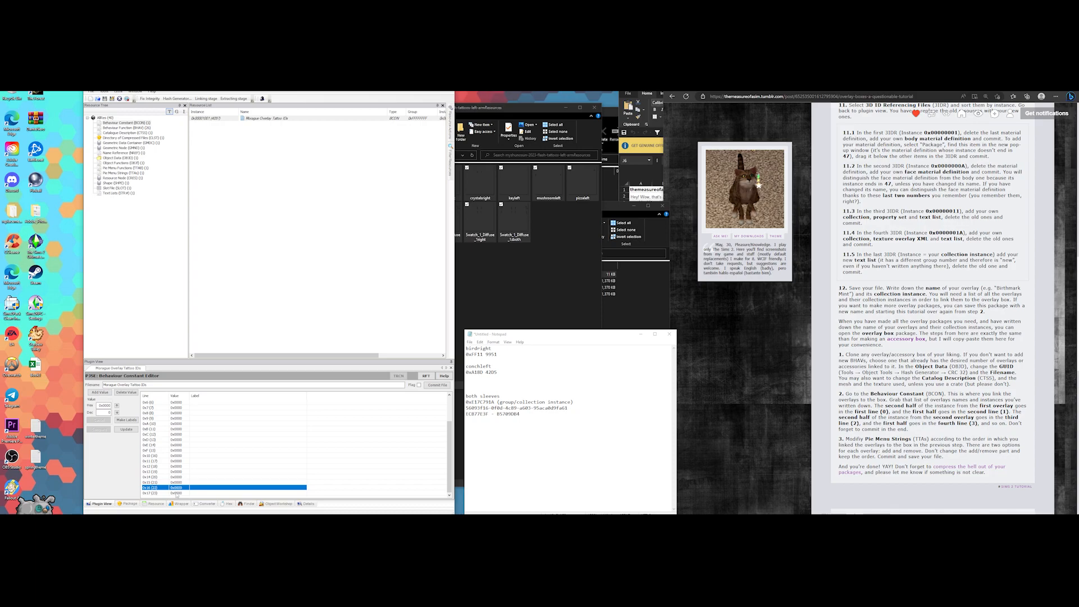
left_click_drag(494, 401, 487, 402)
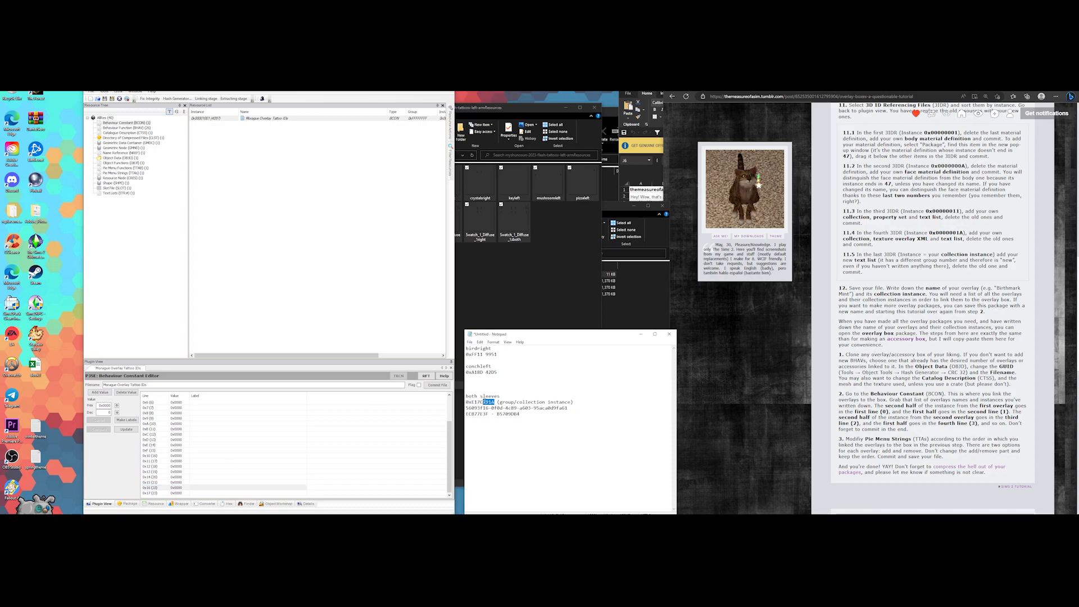
left_click(185, 488)
left_click_drag(102, 405, 112, 406)
type("791A")
Set line 0x17 to E17C, the first half of the "both sleeves" instance, and commit the Behaviour Constant
left_click_drag(483, 402, 470, 402)
key("ctrl+c")
left_click(177, 494)
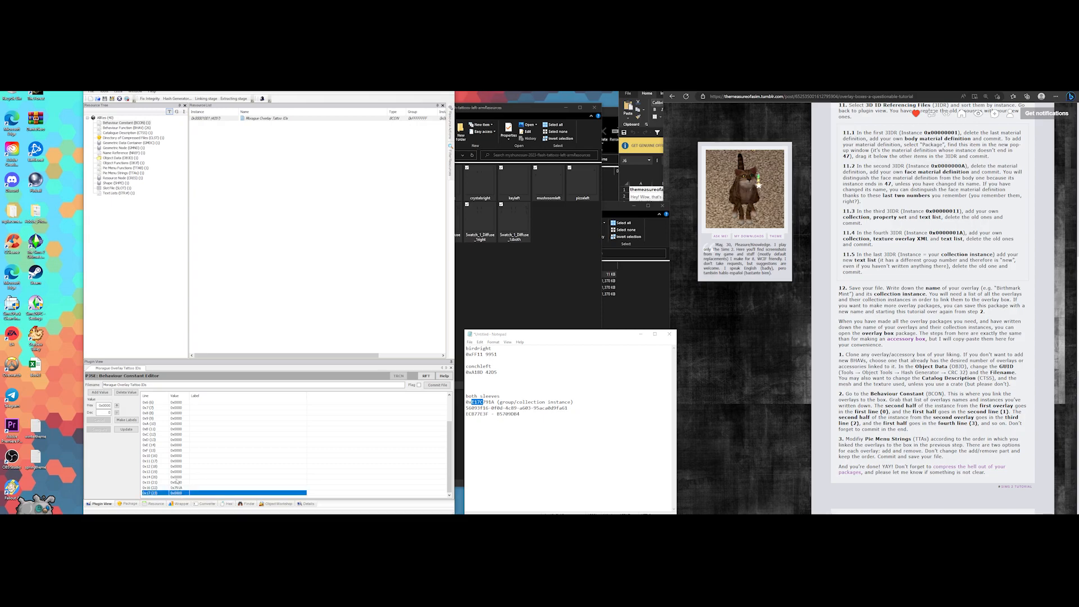
left_click_drag(103, 405, 112, 405)
key("ctrl+v")
left_click(438, 386)
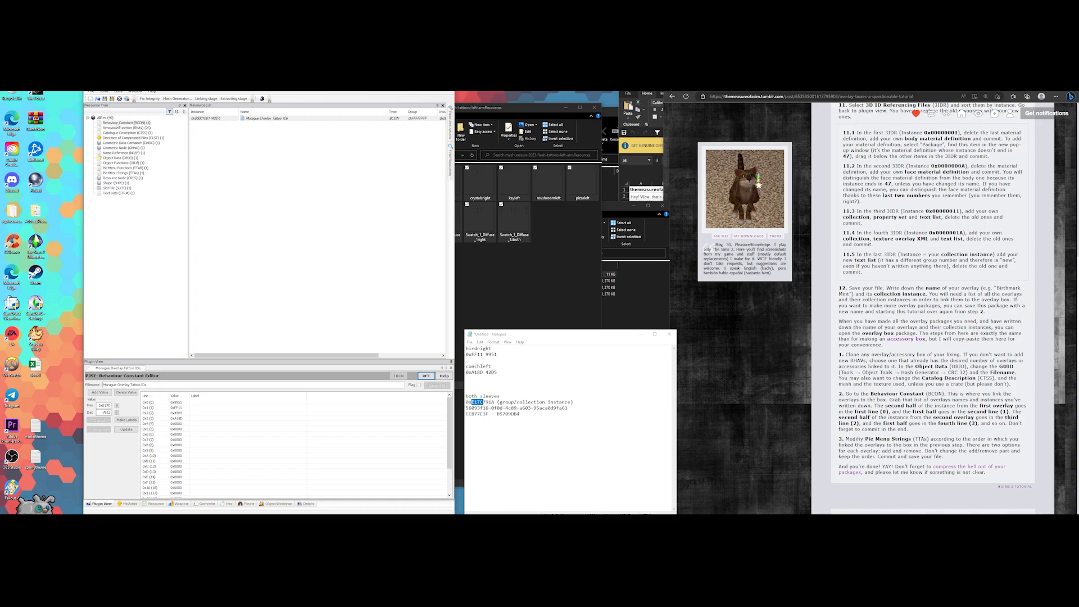
Clone the Add Tattoo Overlay 11 and Remove Tattoo Overlay 11 behaviour functions
left_click(118, 128)
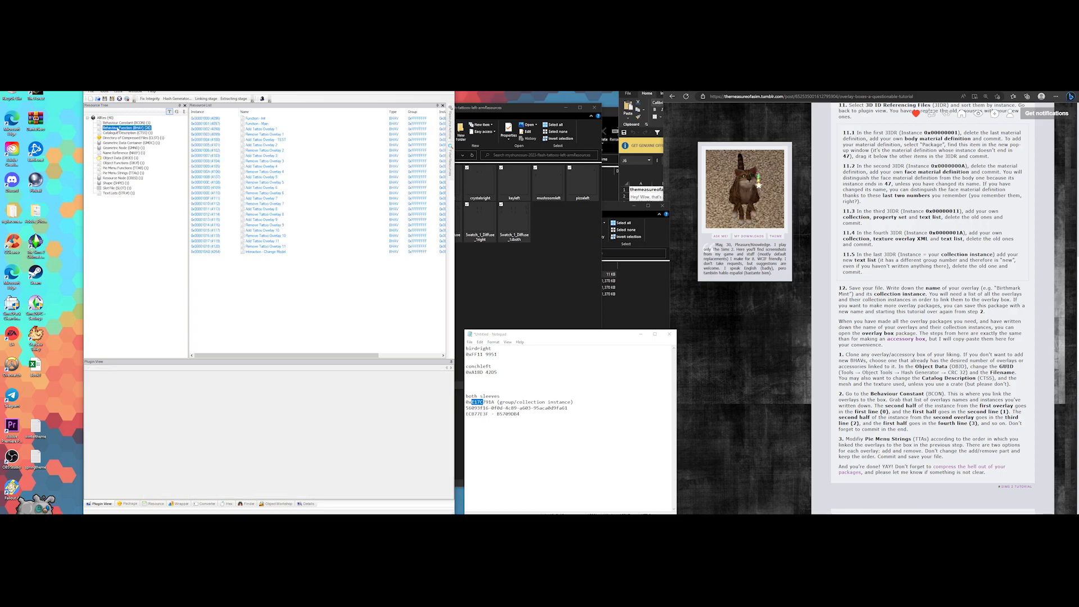
left_click(258, 241)
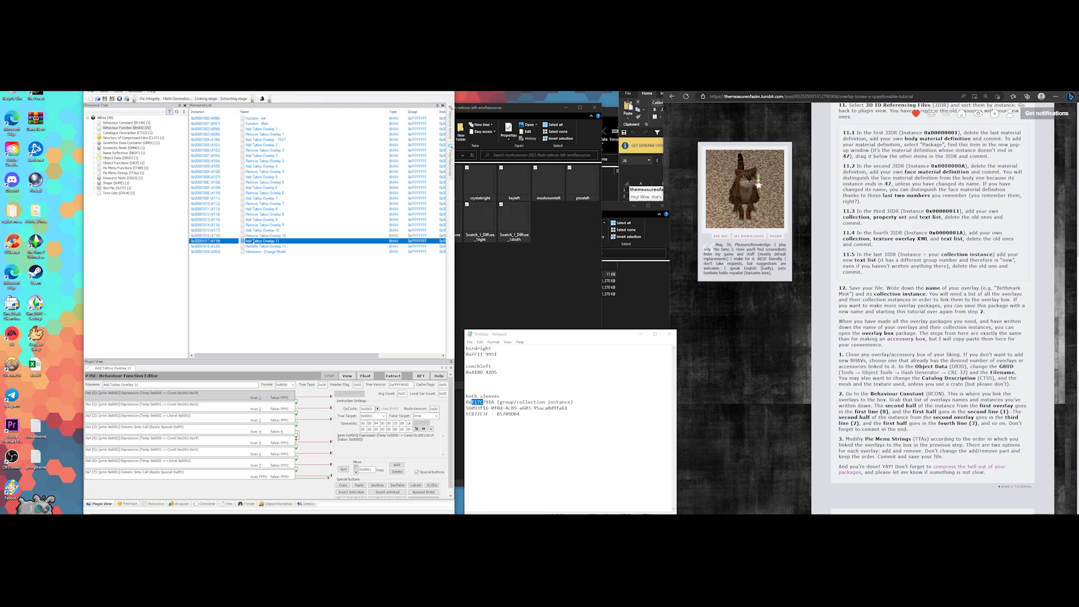
left_click(257, 247, "shift")
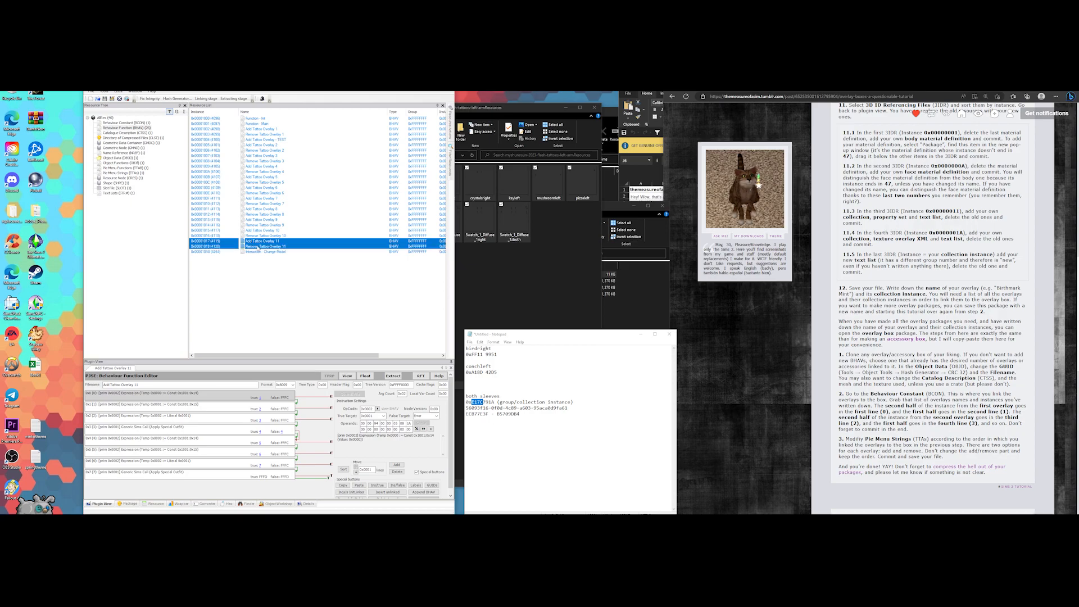
right_click(256, 247)
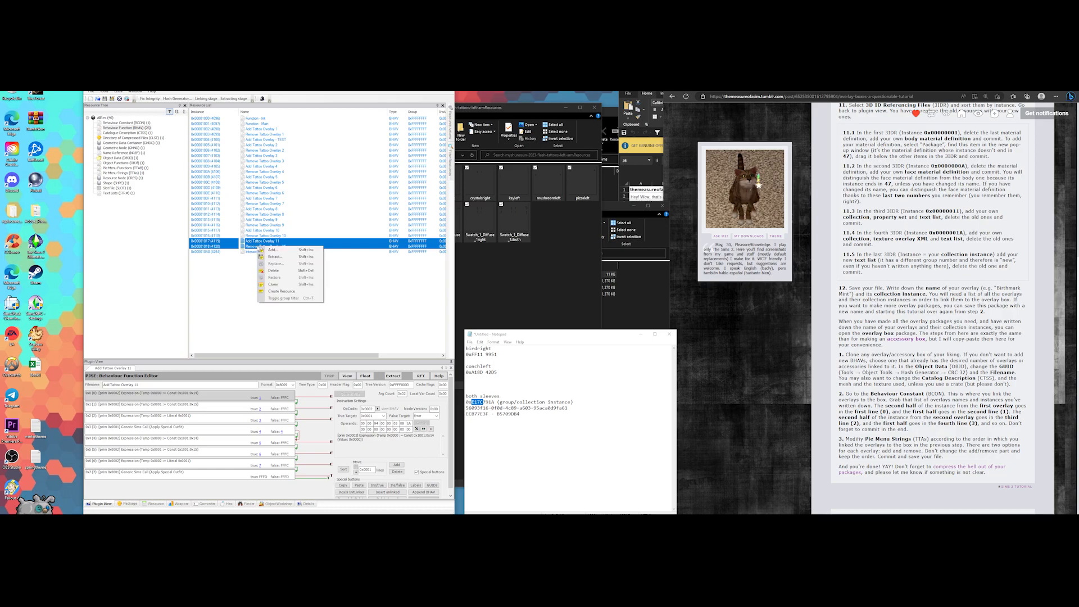
left_click(278, 287)
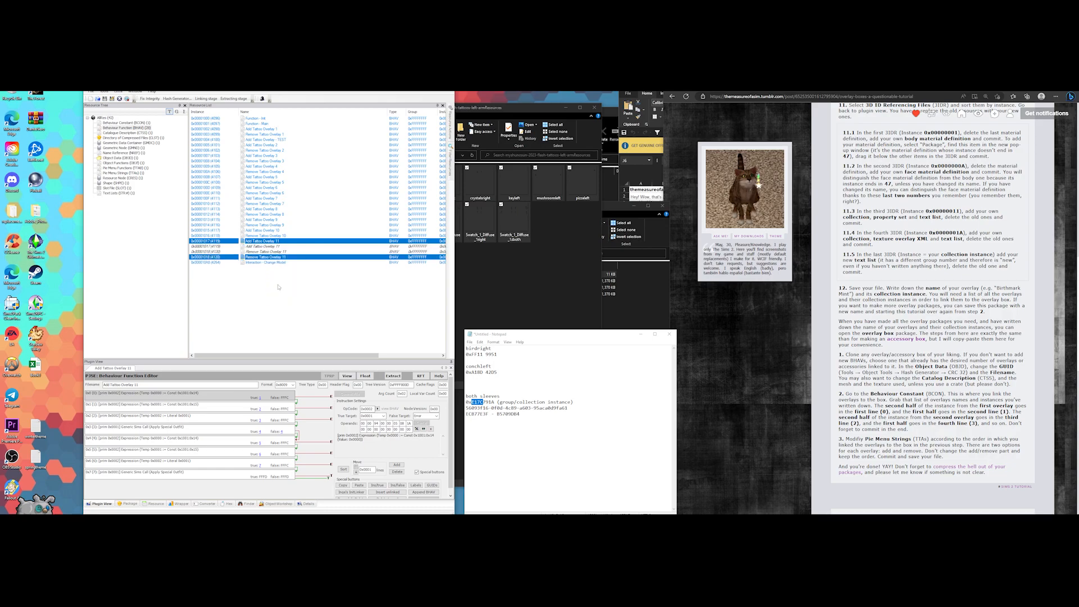
Rename the two cloned behaviour functions to Add Tattoo Overlay 12 and Remove Tattoo Overlay 12, committing each
left_click(264, 247)
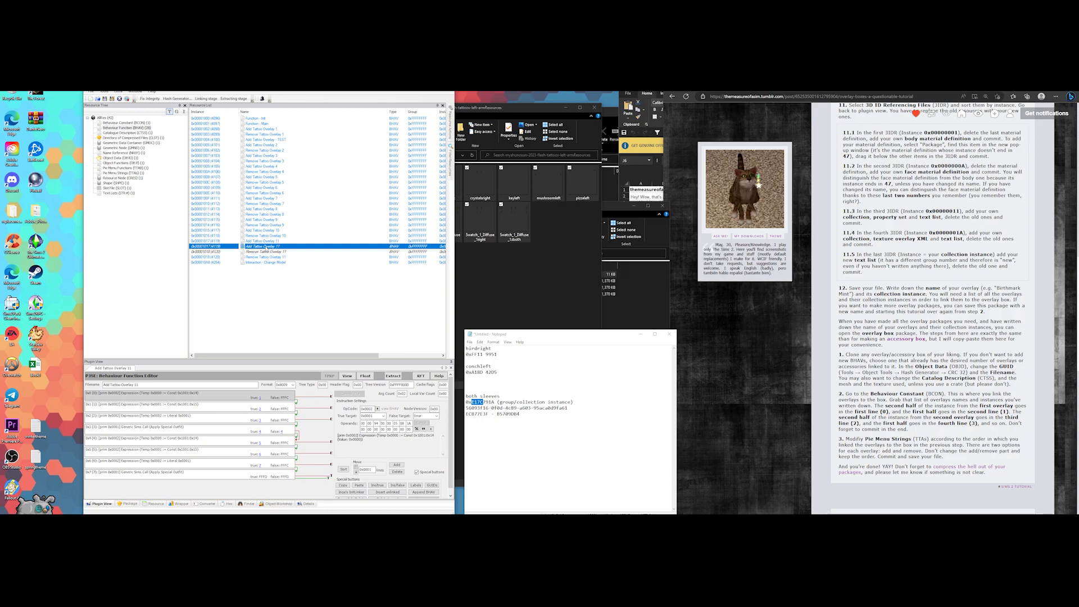
left_click(146, 385)
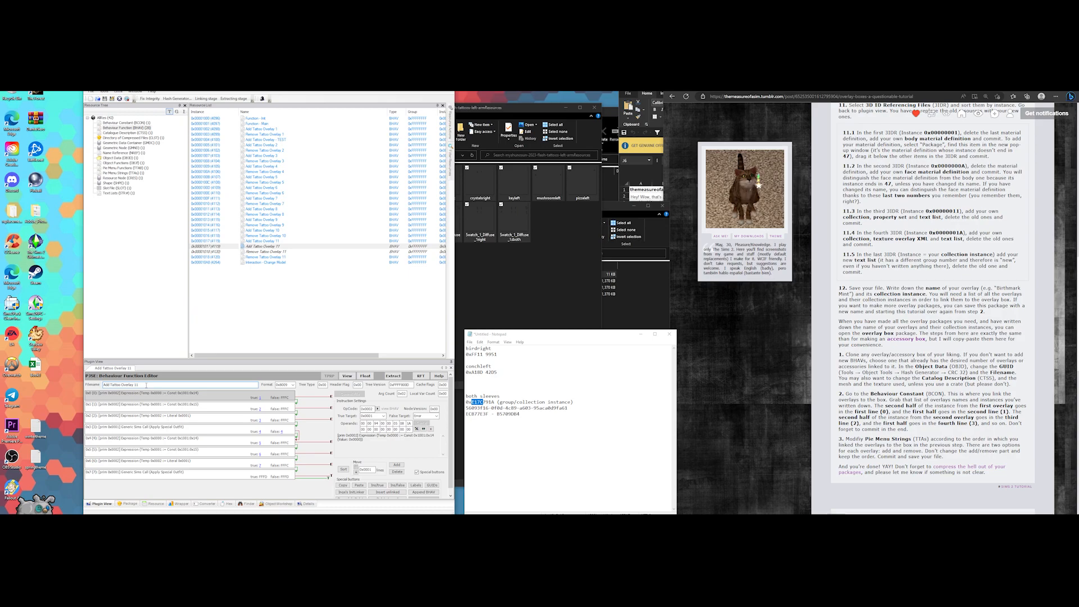
key("BackSpace")
type("2")
left_click(349, 394)
left_click(264, 252)
left_click(132, 386)
key("BackSpace")
type("2")
left_click(348, 394)
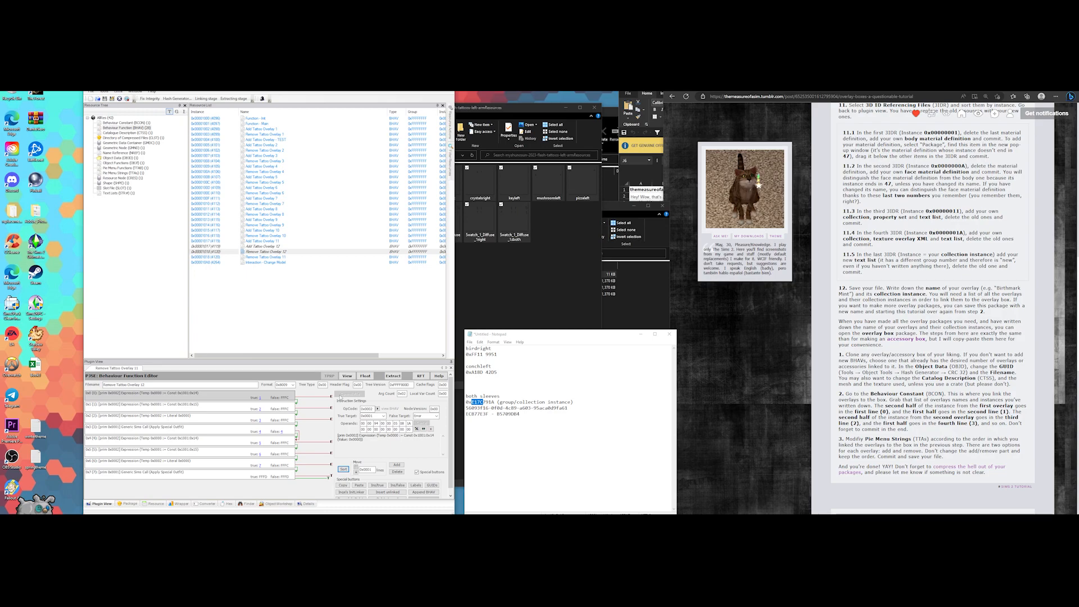
Change the instance of Add Tattoo Overlay 12 to 0x00001019 and of Remove Tattoo Overlay 12 to 0x0000101A
left_click(155, 504)
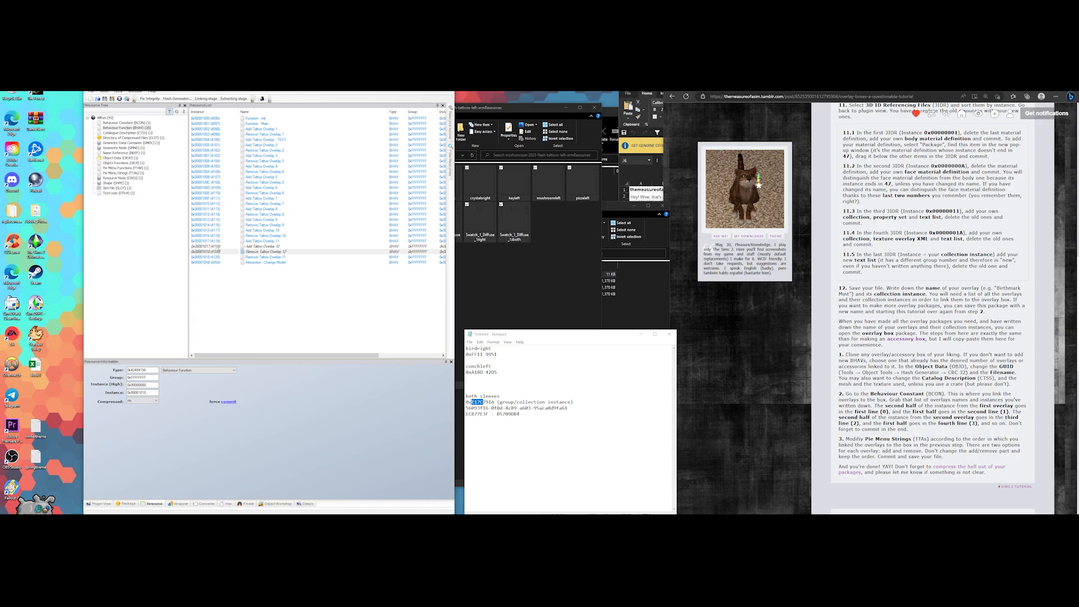
left_click(218, 247)
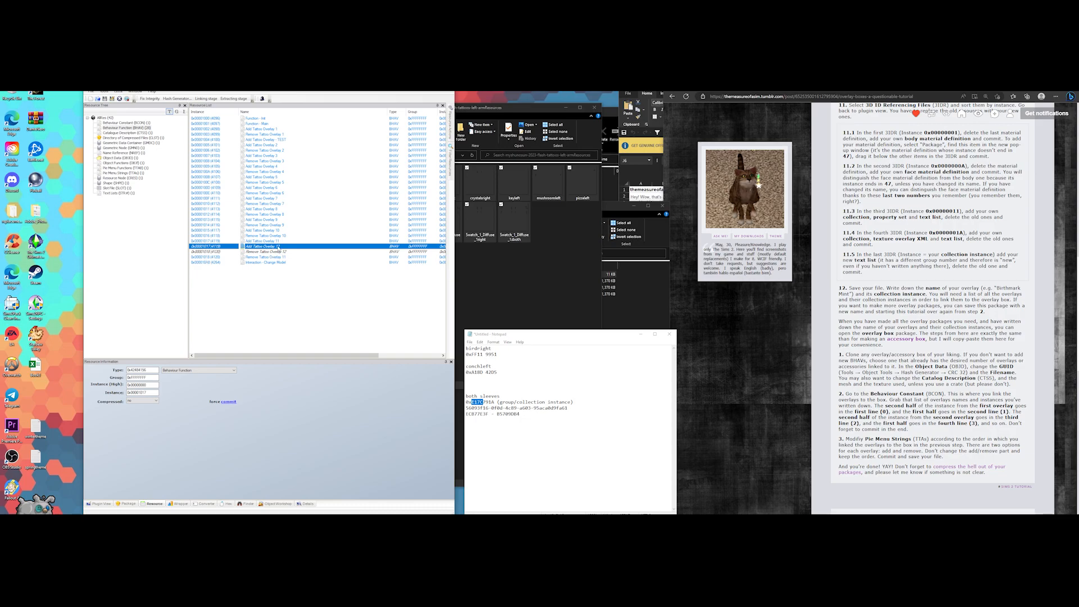
left_click(151, 392)
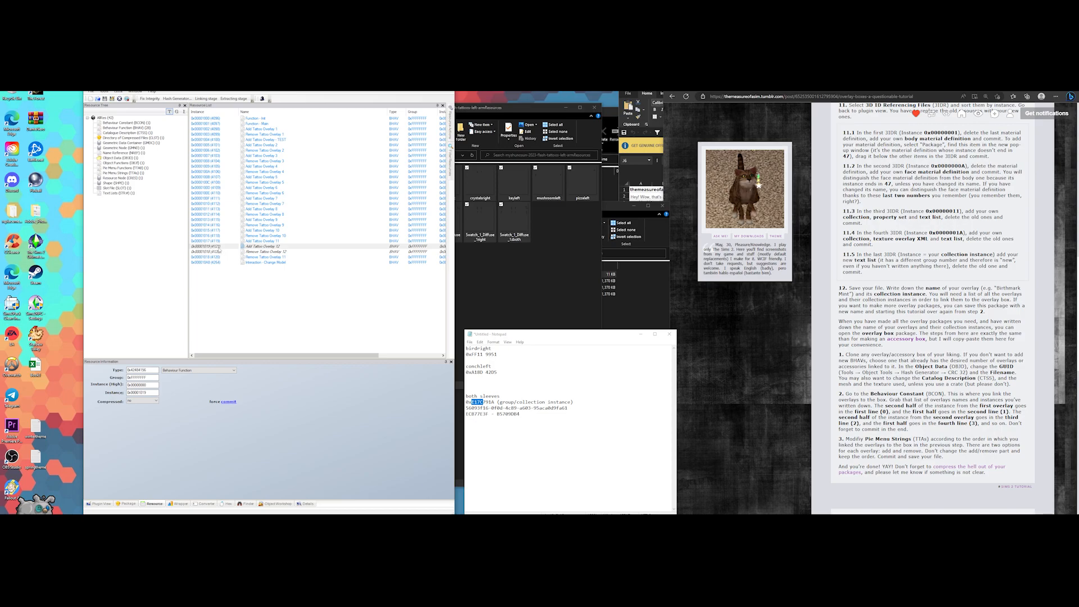
left_click(272, 252)
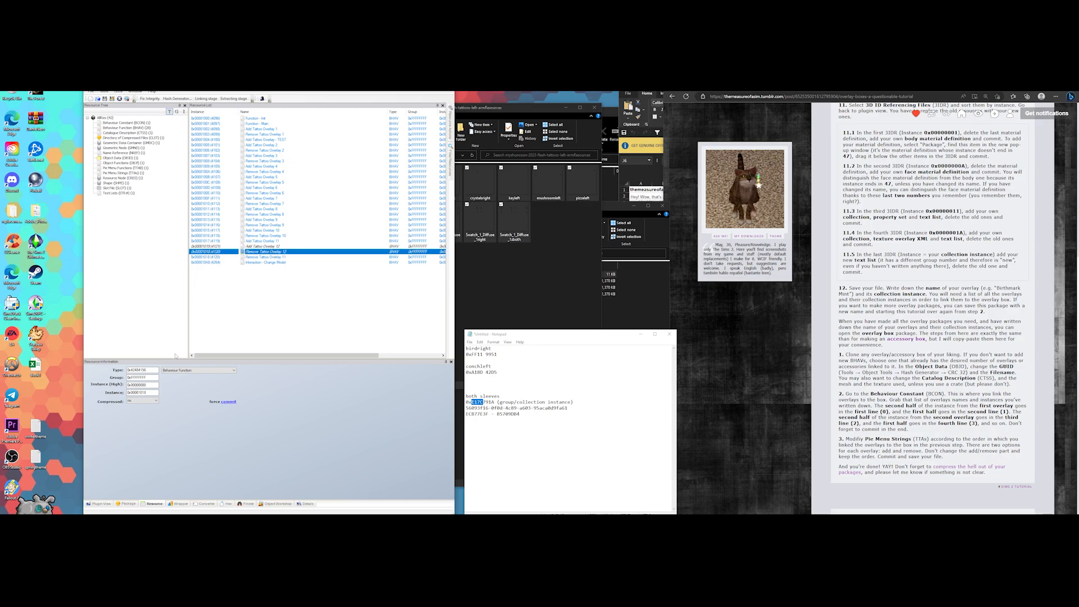
left_click(147, 392)
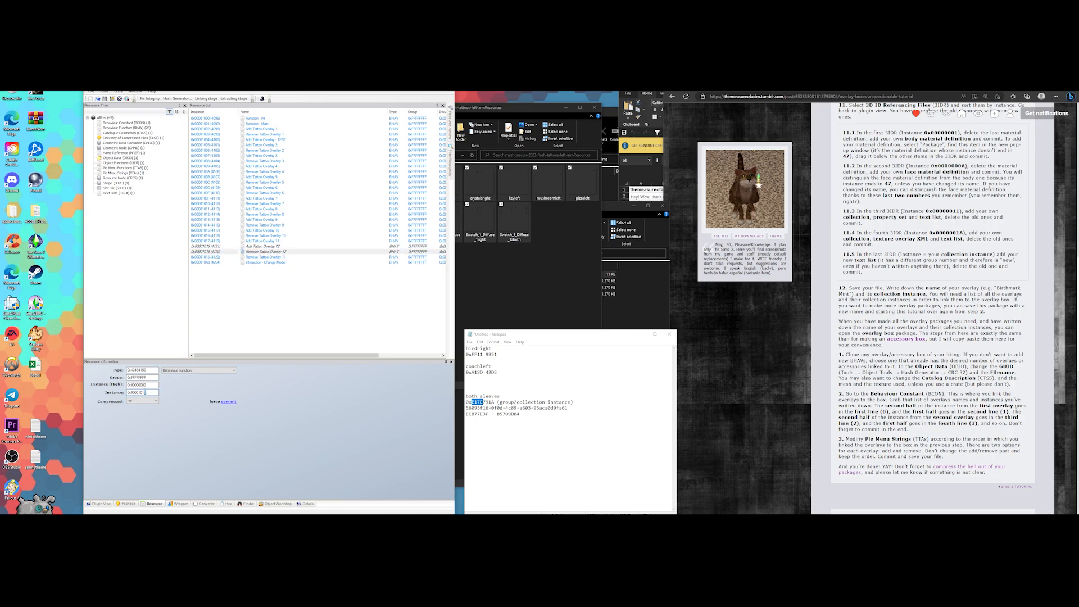
type("A")
key("Return")
Compare the constant references in the Add and Remove Tattoo Overlay 10 and Add Tattoo Overlay 11 behaviour functions
left_click(267, 247)
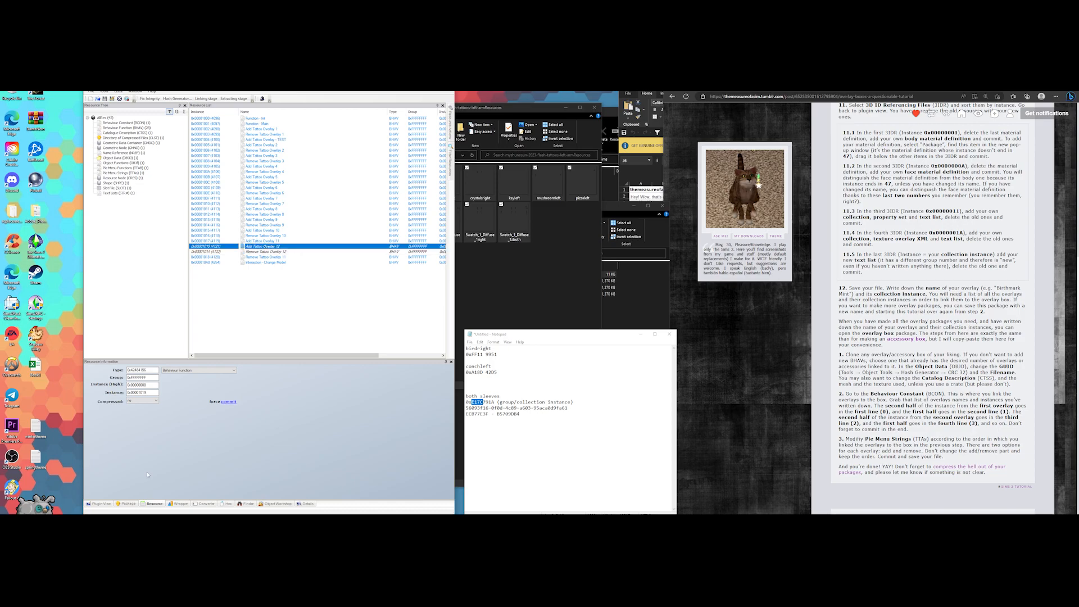
left_click(102, 503)
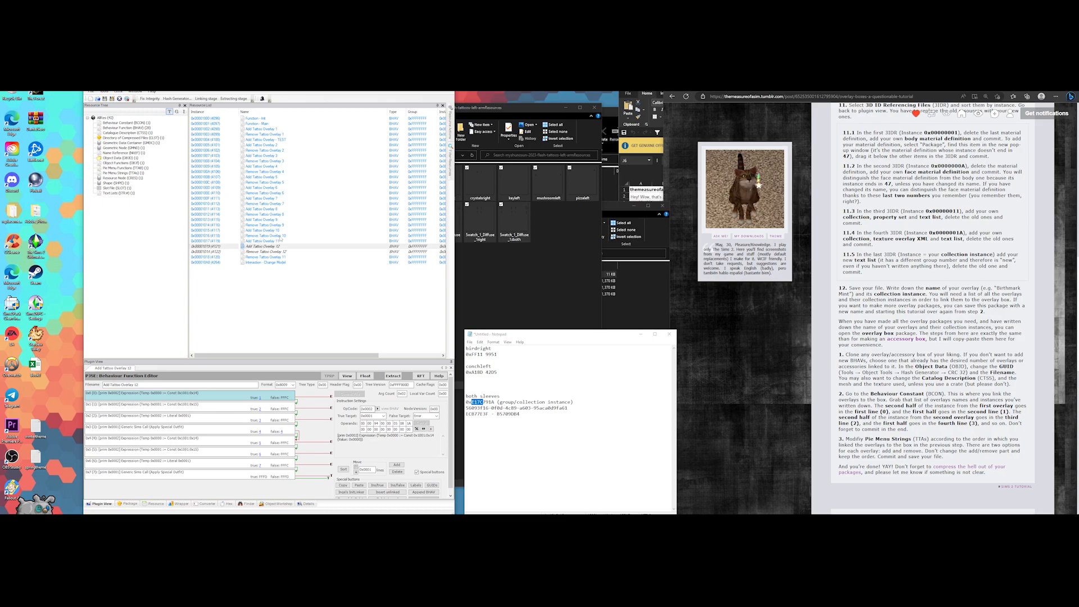
left_click(272, 231)
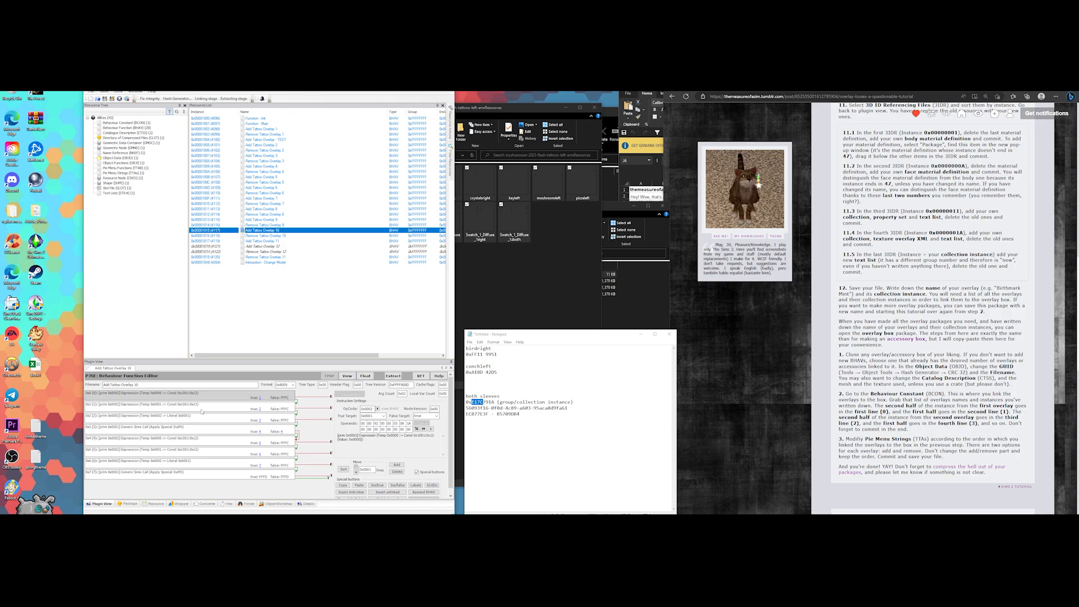
left_click(279, 235)
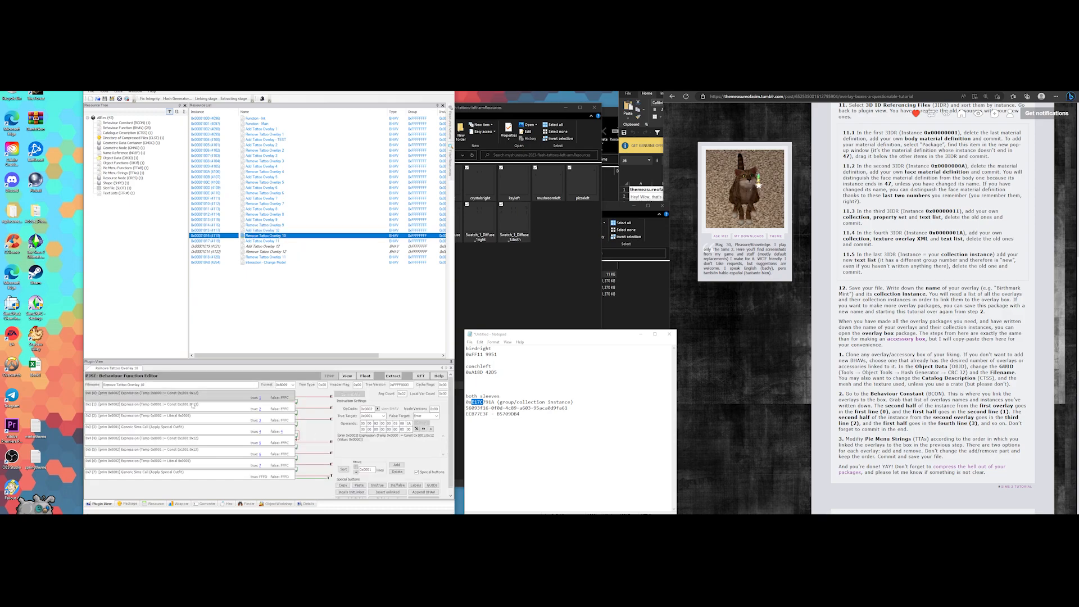
left_click(267, 241)
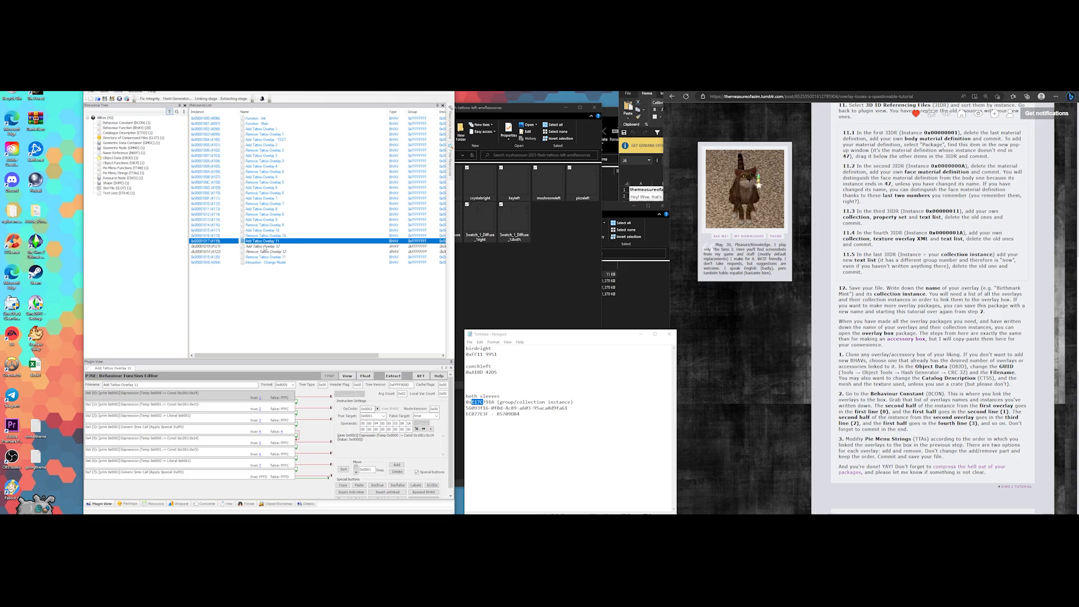
In Add Tattoo Overlay 12, point the first expression line to constant 0x1001:0x16 and the second to 0x1001:0x17
key("Down")
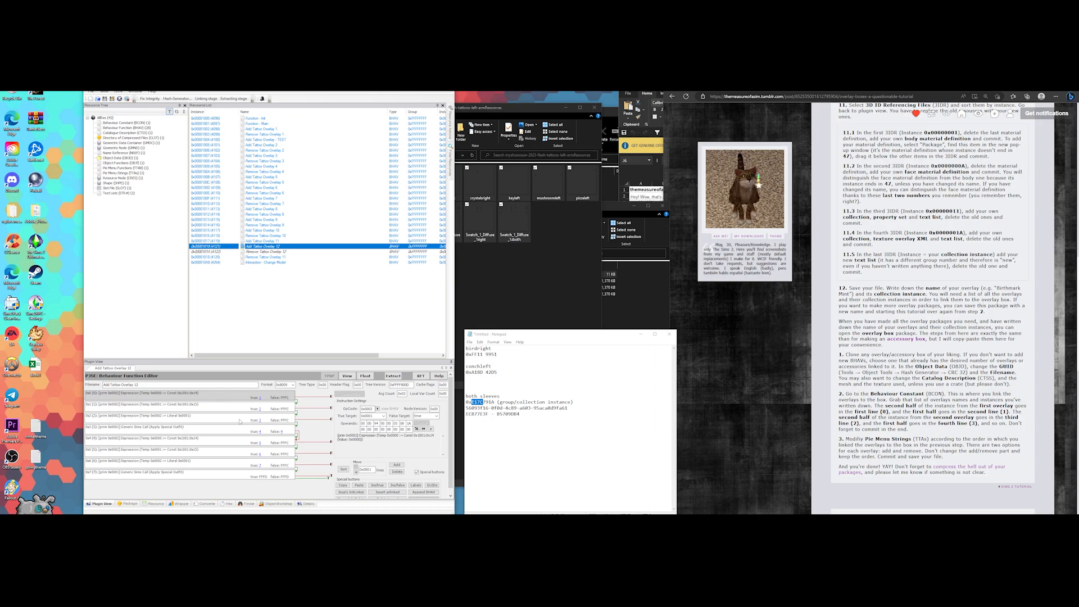
left_click(198, 397)
left_click(225, 409)
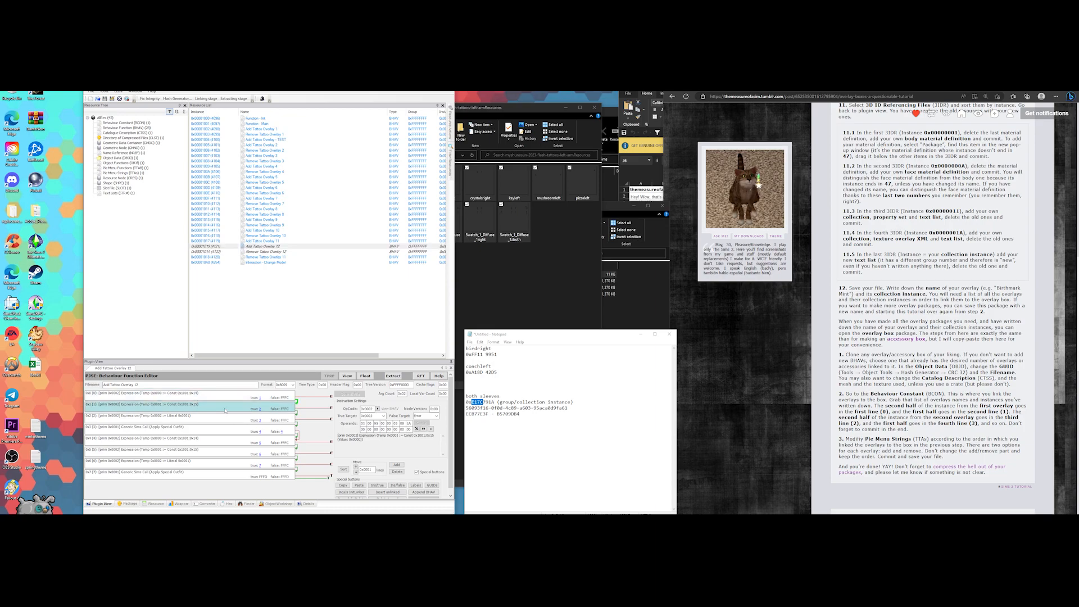
left_click(210, 396)
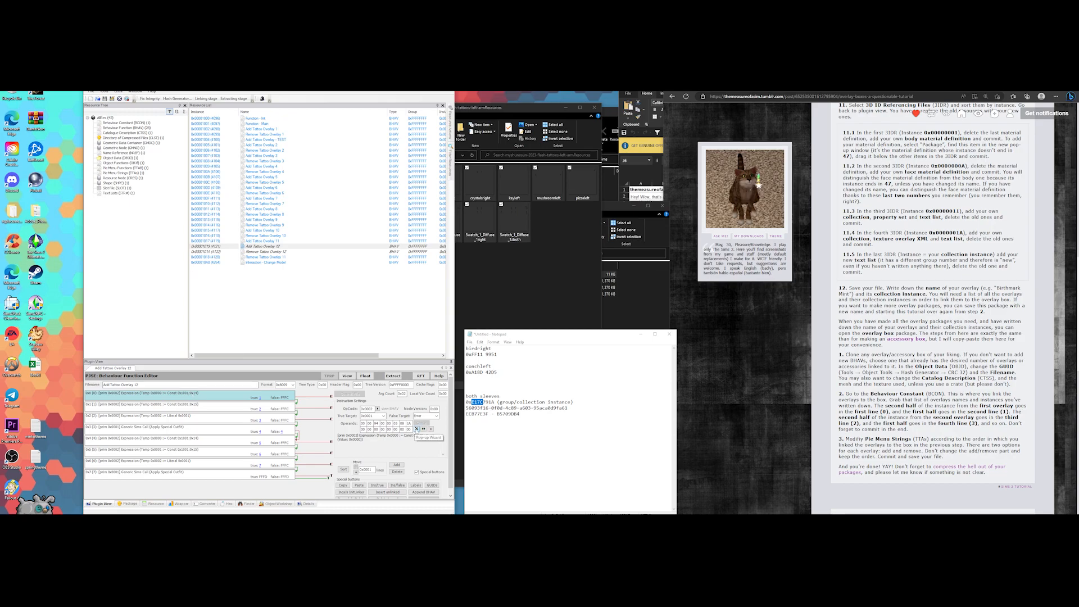
left_click(417, 429)
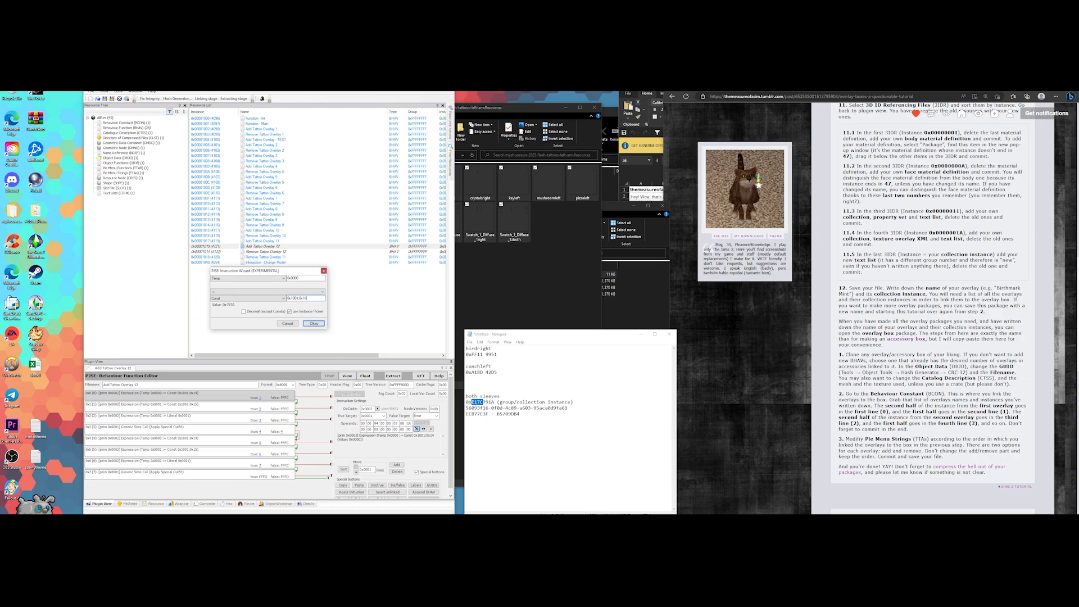
left_click(314, 324)
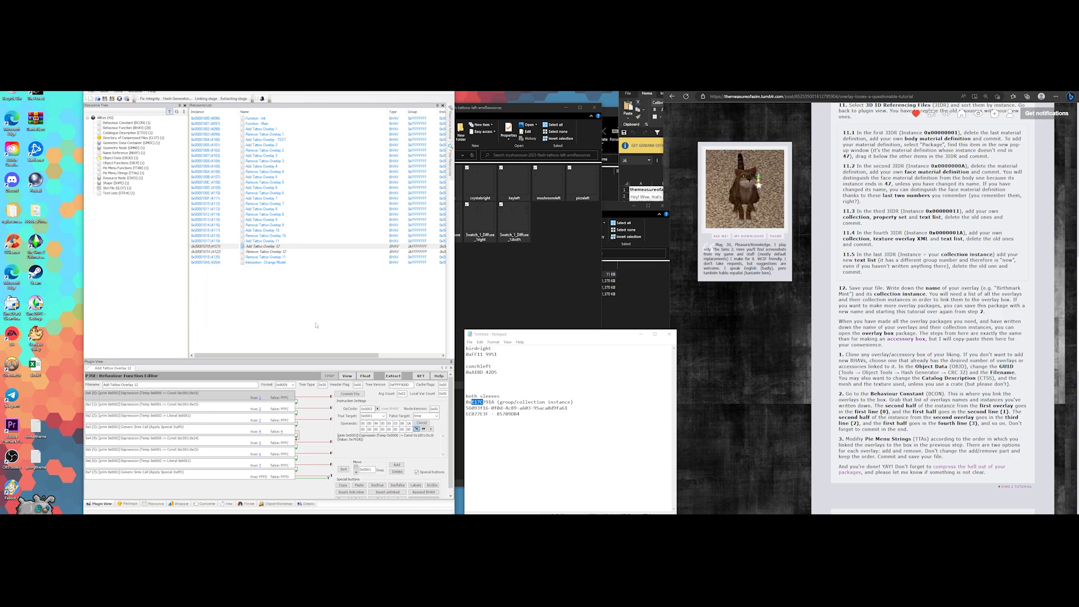
left_click(234, 407)
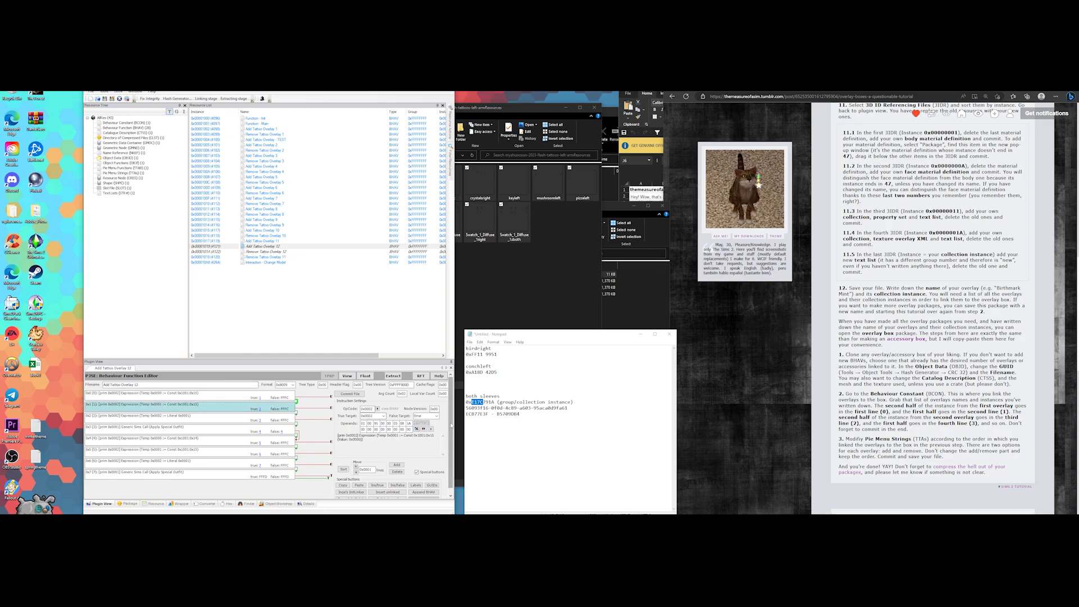
left_click(416, 430)
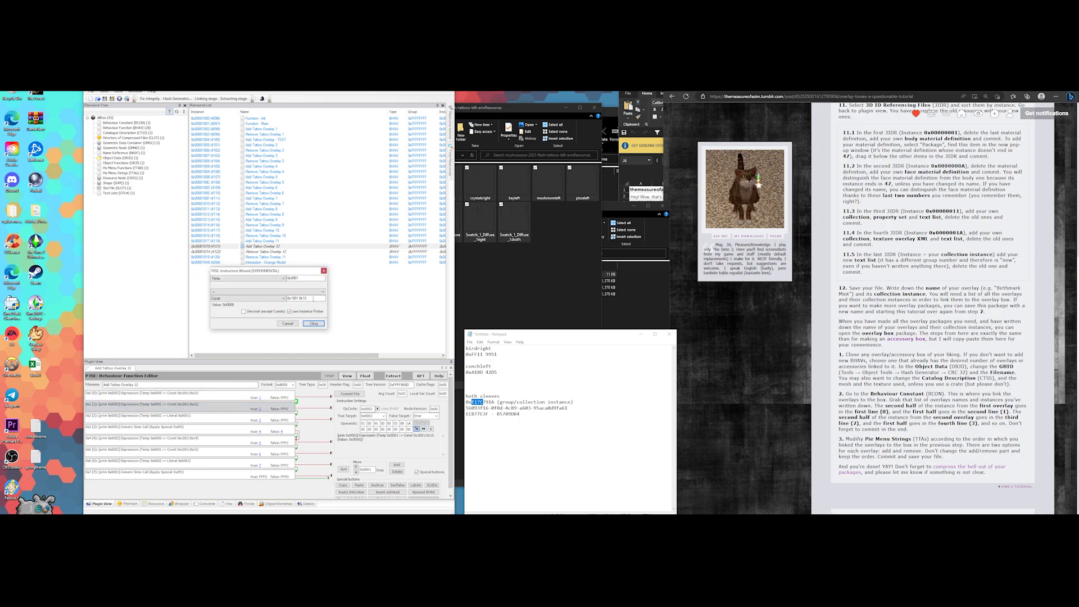
key("BackSpace")
type("7")
left_click(314, 324)
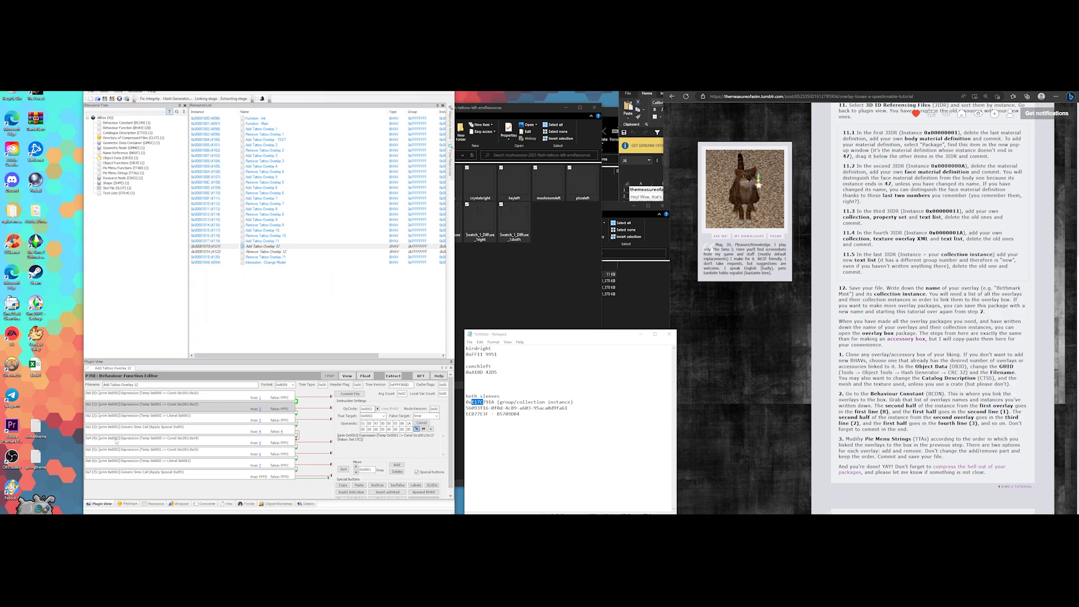
Point lines 4 and 5 of Add Tattoo Overlay 12 to constants 0x1001:0x16 and 0x1001:0x17, and commit the function
left_click(191, 443)
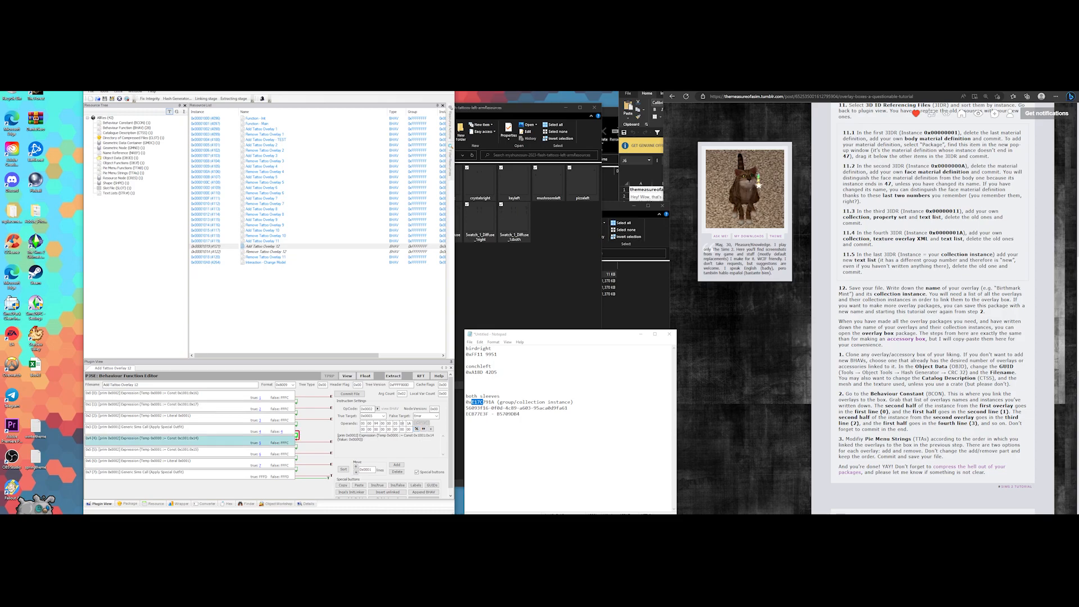
left_click(417, 428)
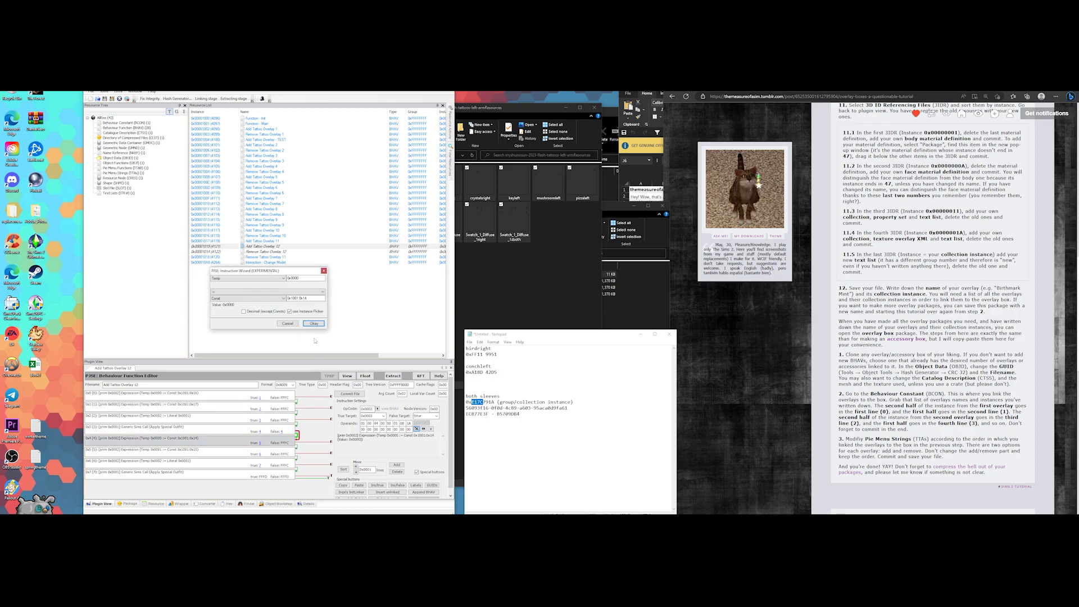
left_click(317, 324)
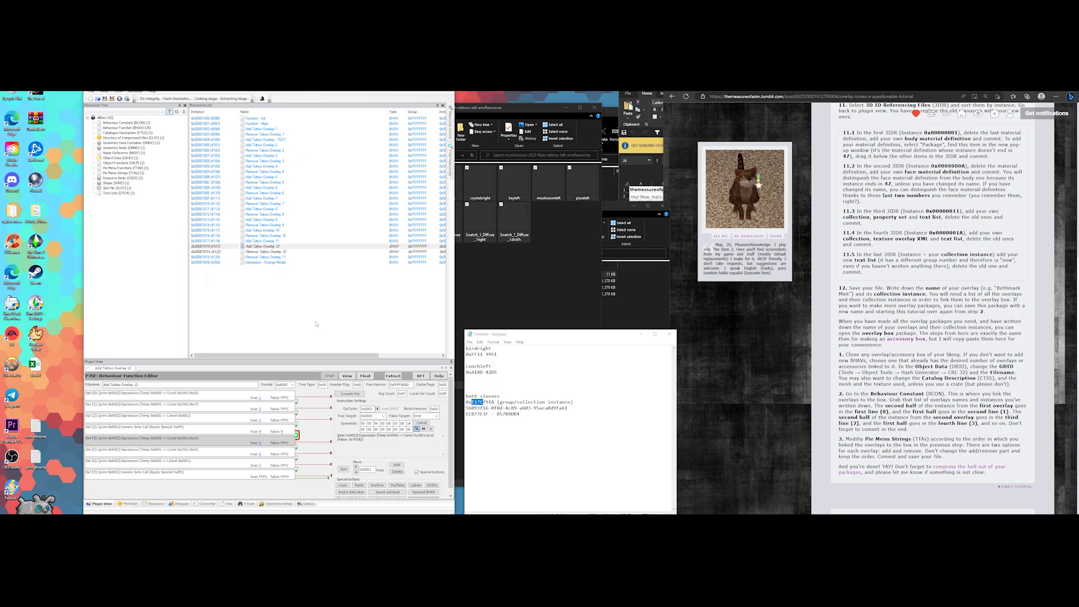
left_click(236, 450)
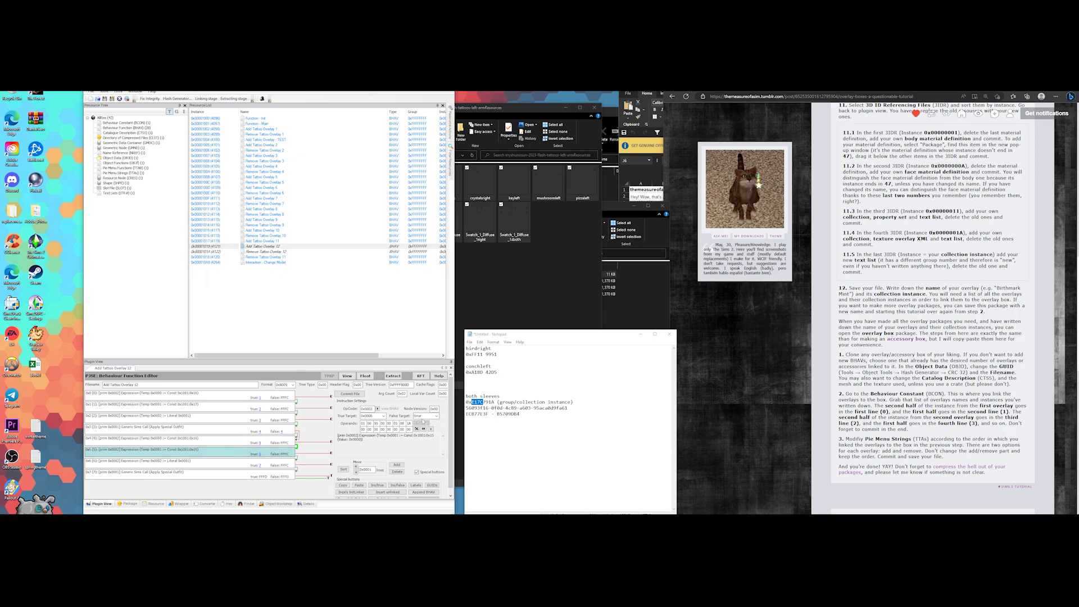
left_click(416, 430)
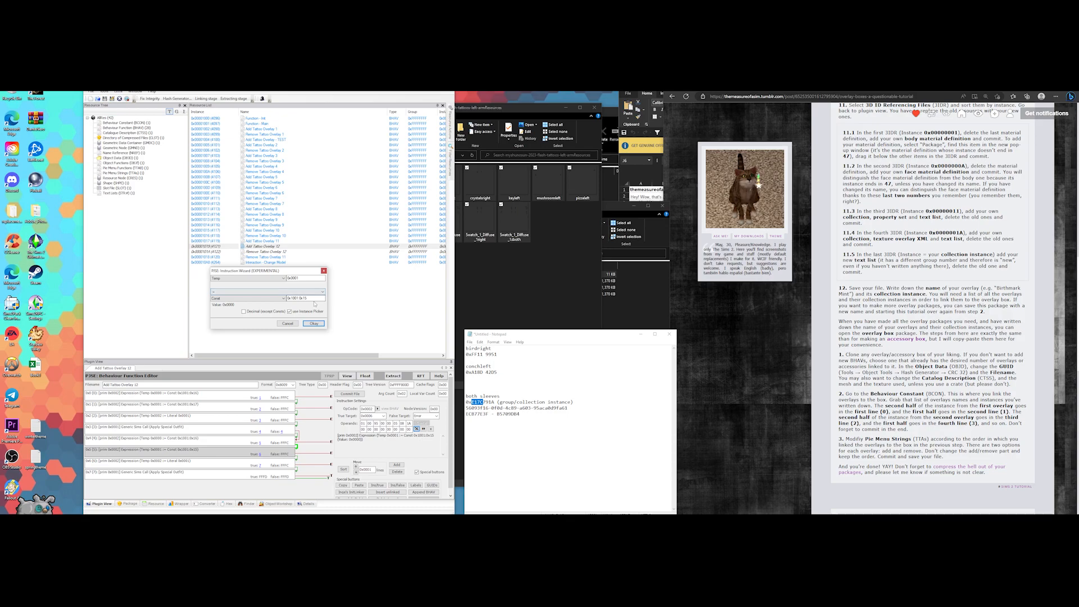
key("BackSpace")
type("7")
left_click(313, 324)
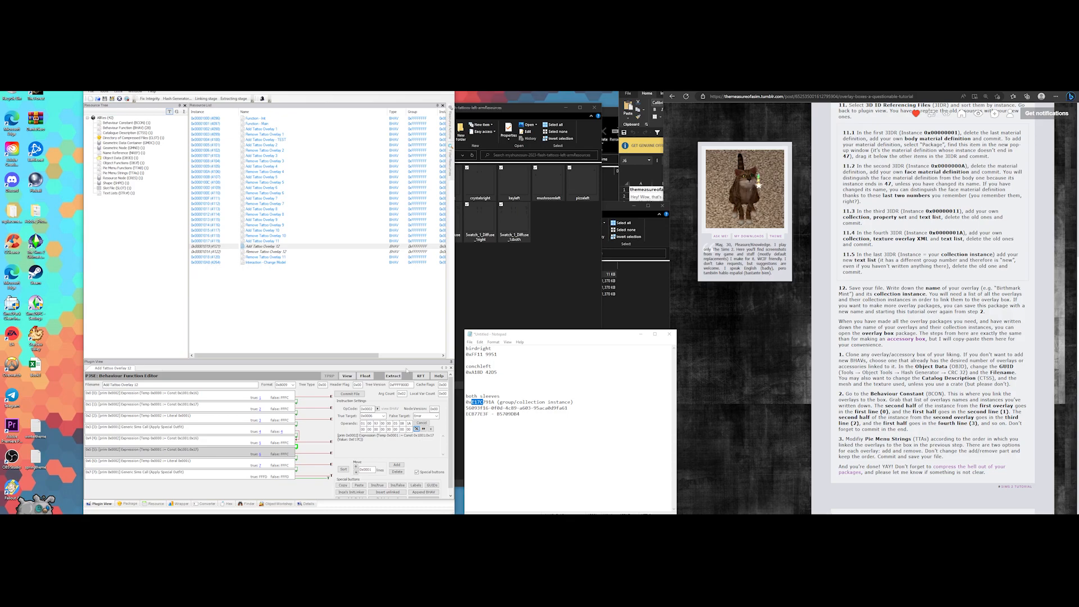
left_click(350, 393)
In Remove Tattoo Overlay 12, point the first expression line to constant 0x1001:0x16 and the second to 0x1001:0x17
left_click(268, 252)
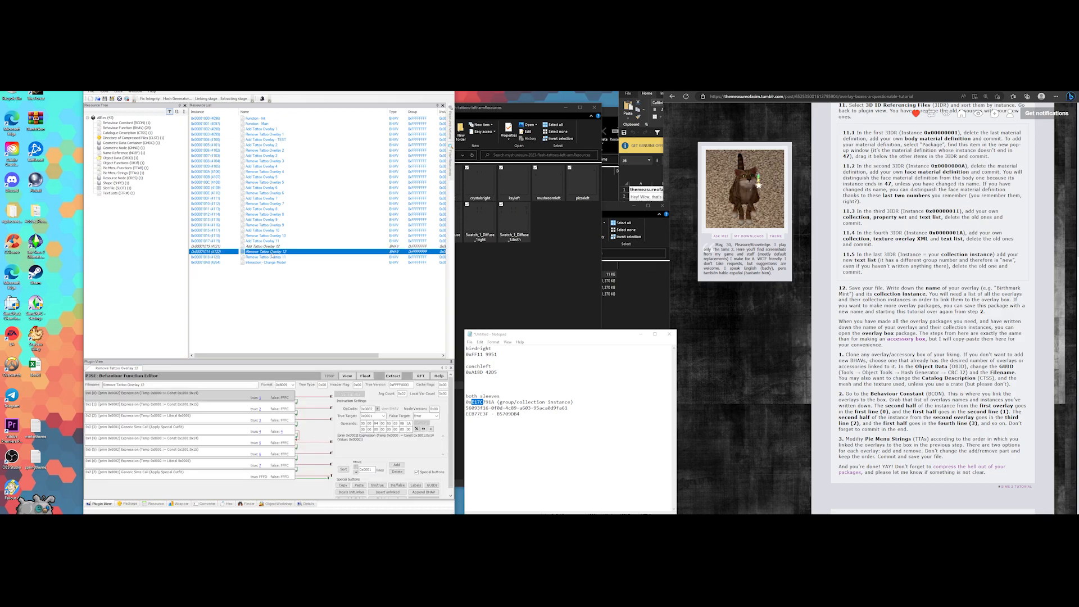
left_click(222, 397)
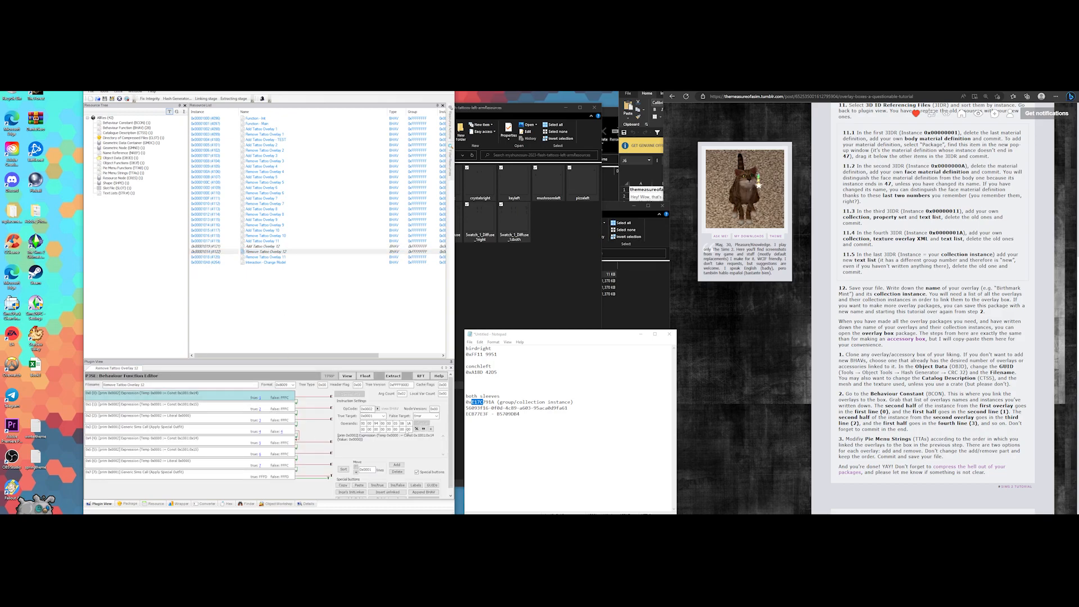
left_click(416, 429)
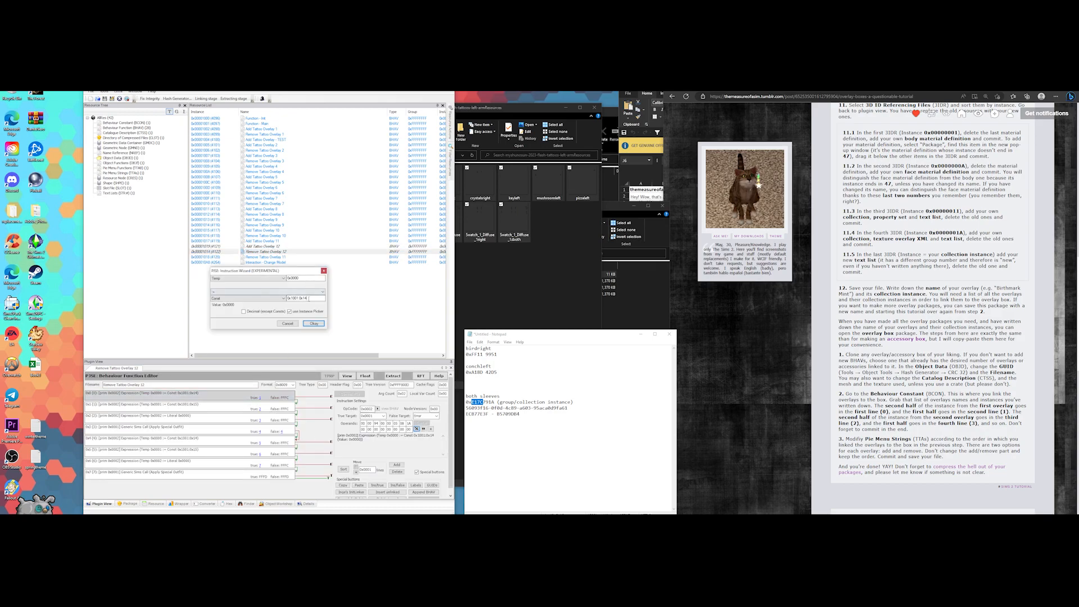
left_click(313, 323)
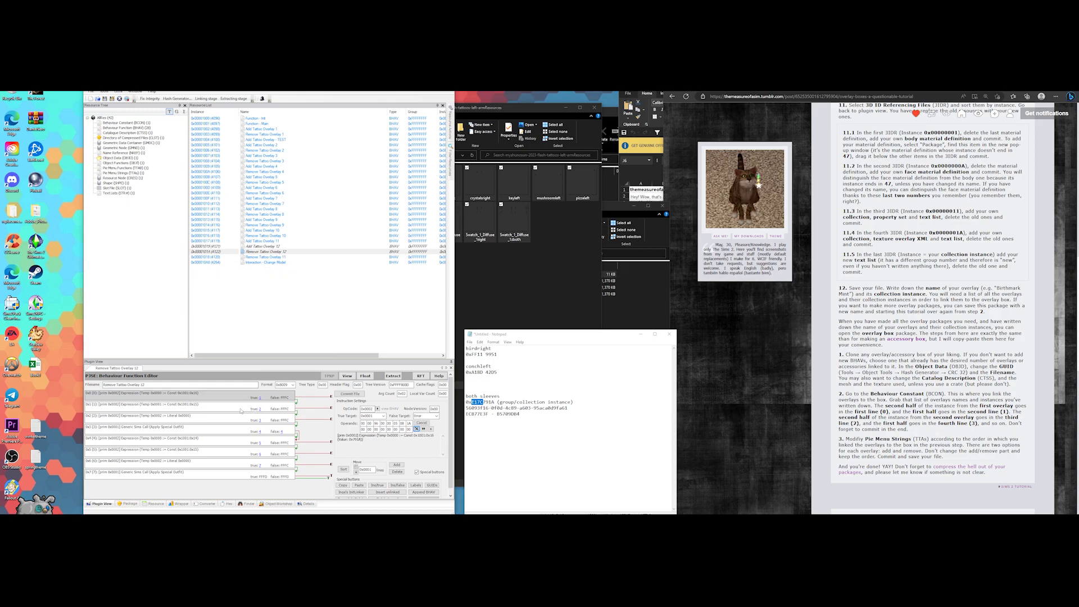
left_click(244, 407)
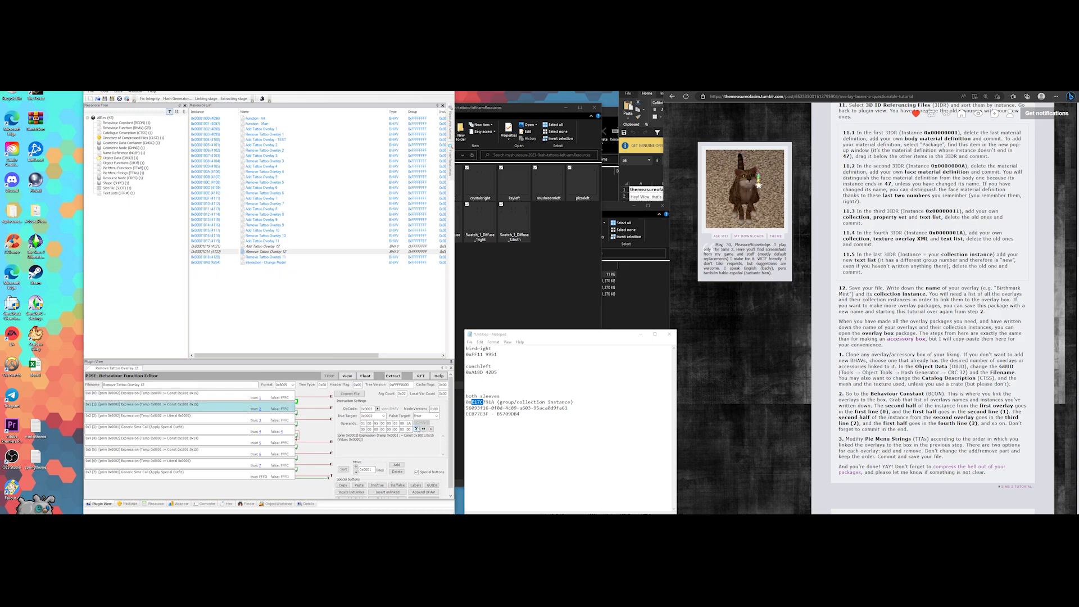
left_click(416, 429)
key("BackSpace")
type("7")
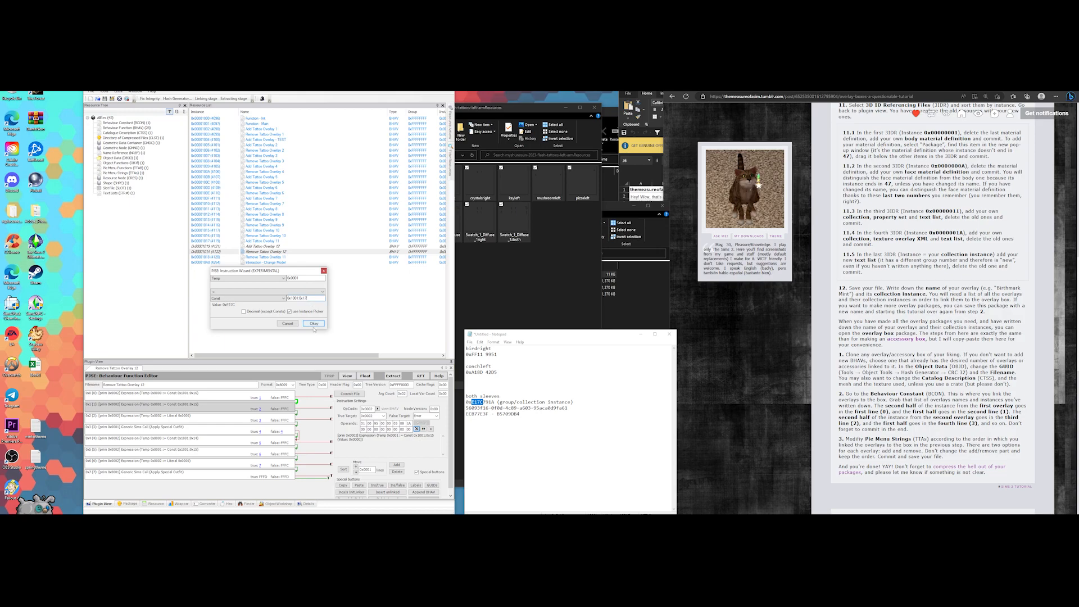
left_click(313, 323)
Point lines 4 and 5 of Remove Tattoo Overlay 12 to constants 0x1001:0x16 and 0x1001:0x17
left_click(226, 440)
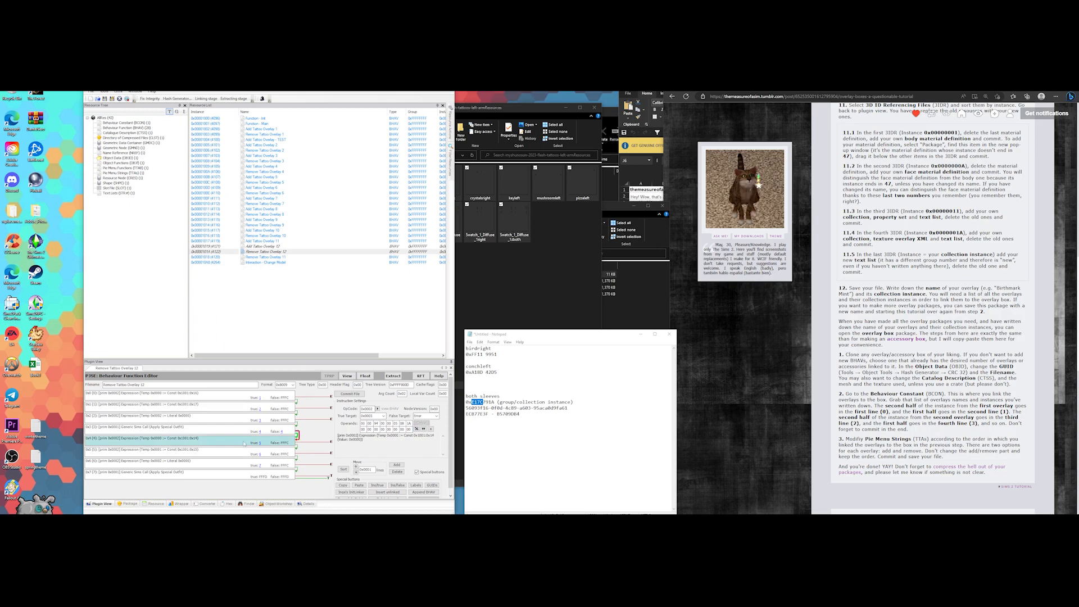
left_click(416, 430)
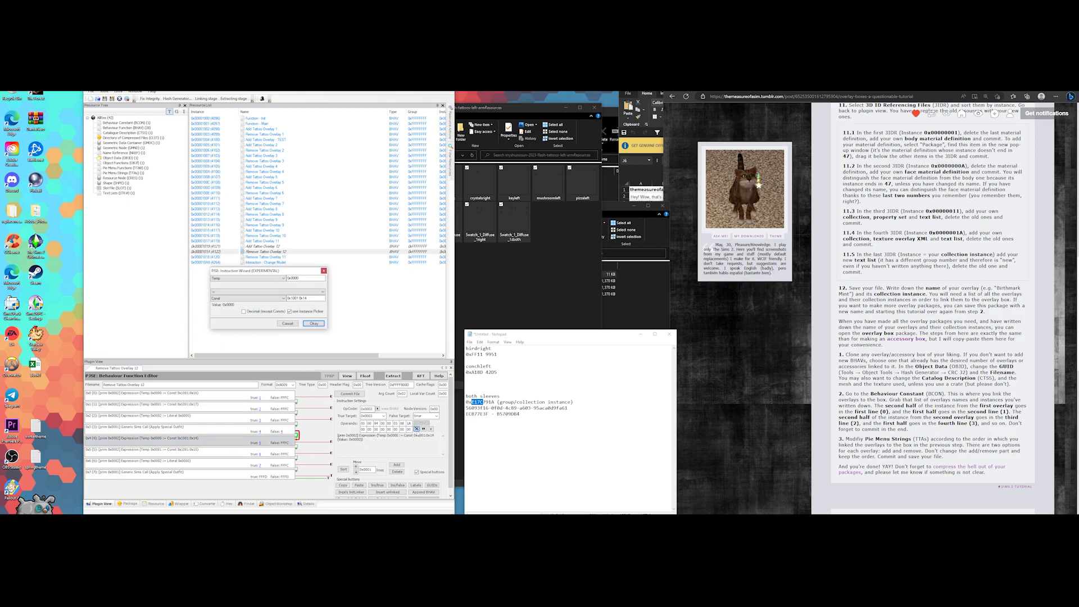
left_click(313, 323)
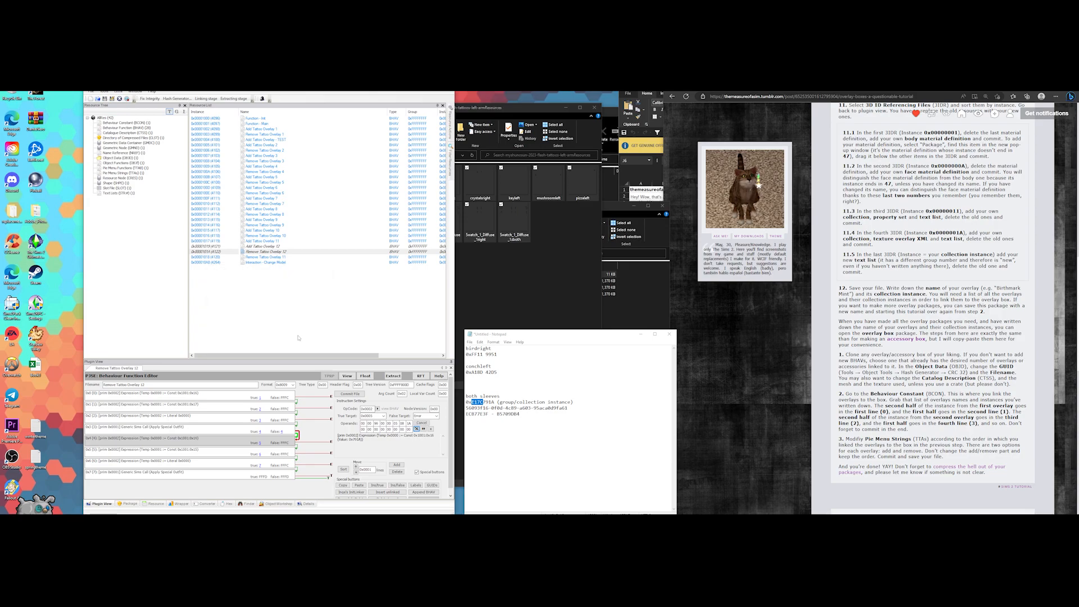
left_click(263, 443)
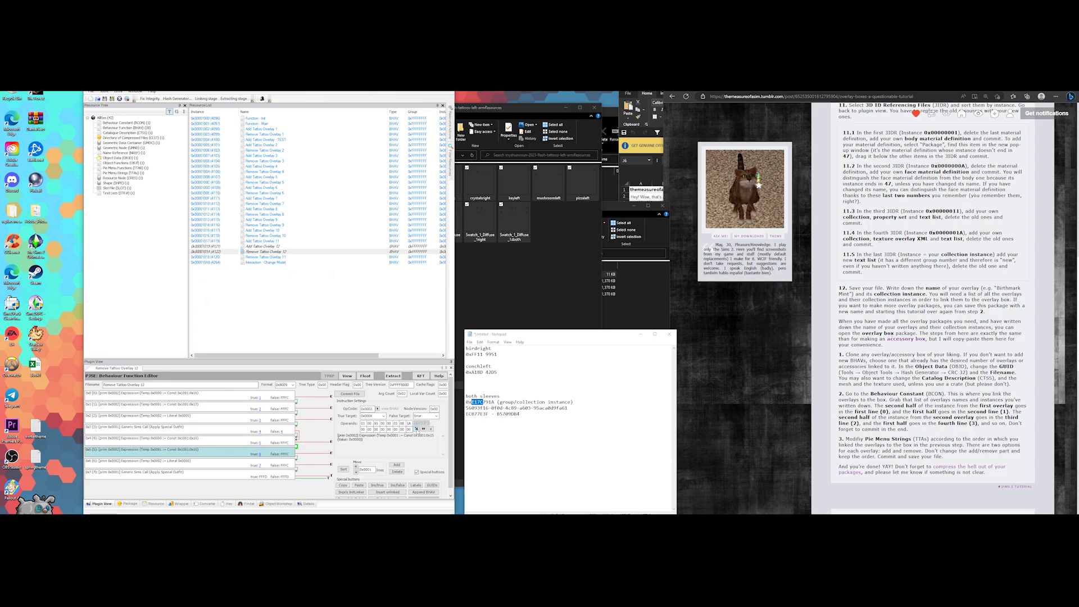
left_click(416, 429)
key("BackSpace")
type("7")
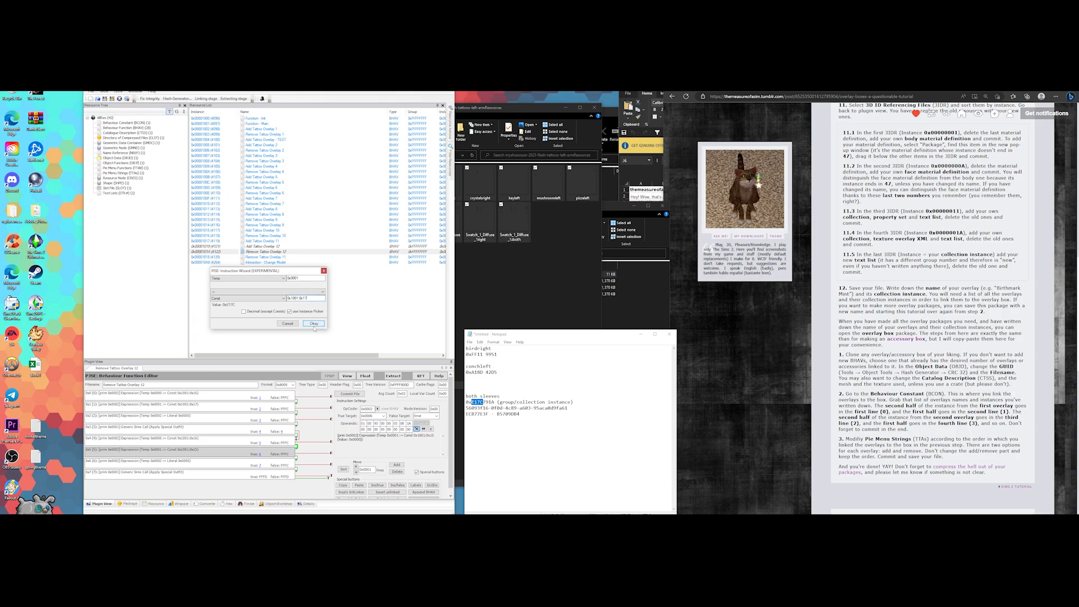
left_click(313, 323)
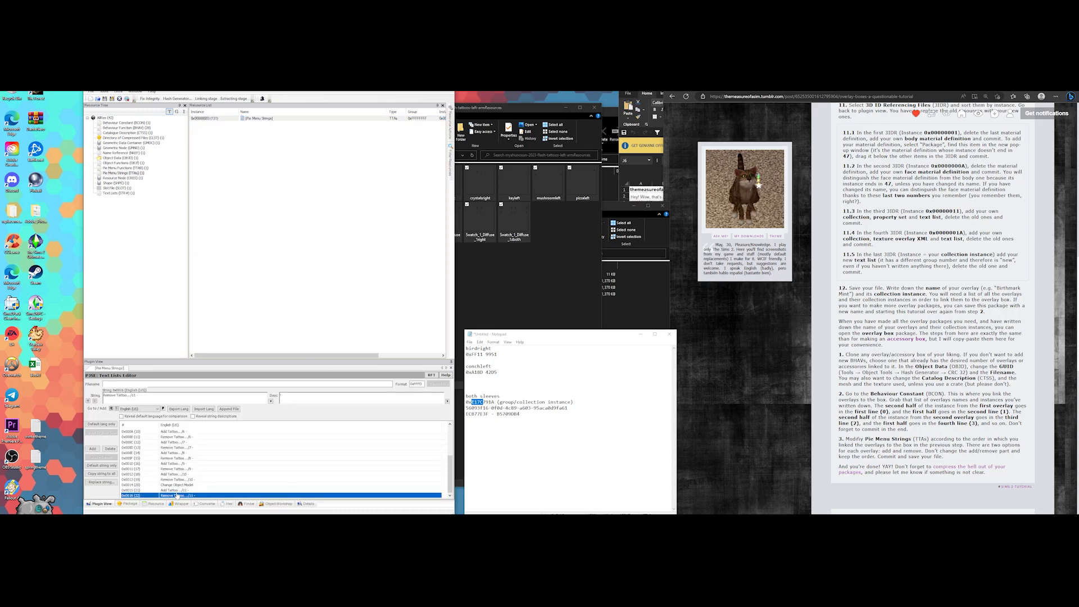
Append two new pie menu strings after the last Remove Tattoo entry and rename the first one as Add Tattoo.../12
left_click(175, 496)
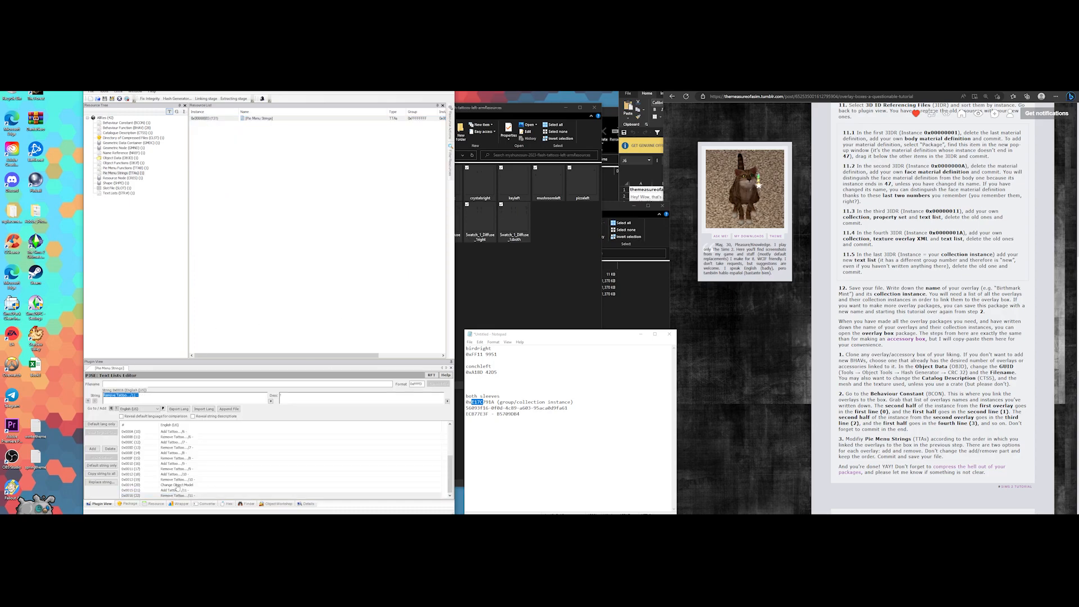
left_click(172, 497)
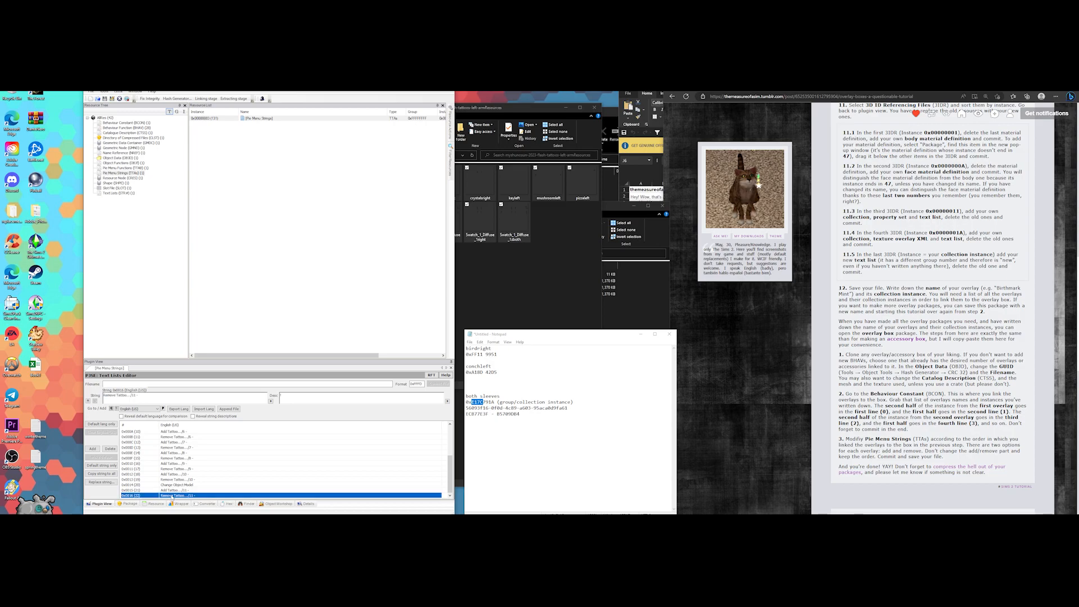
left_click(92, 449)
left_click(92, 449)
left_click(177, 491)
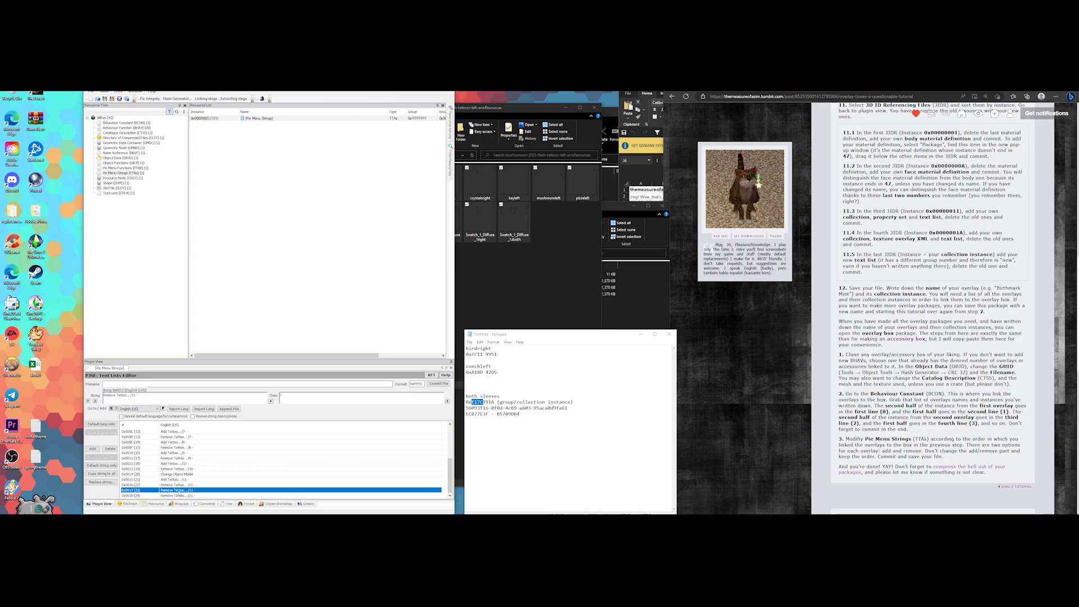
double_click(111, 395)
type("Add")
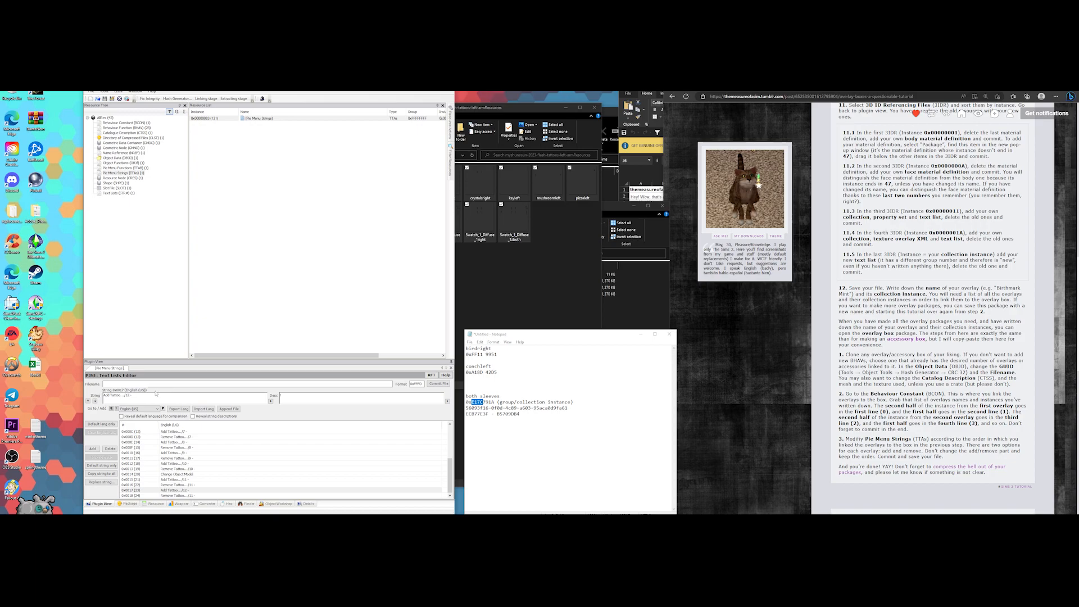
Reuse the overlay 12 text to name the second new pie menu string as Remove Tattoo.../12, and commit the strings
left_click_drag(148, 395, 110, 395)
key("ctrl+c")
left_click(175, 496)
left_click_drag(140, 395, 116, 395)
key("ctrl+v")
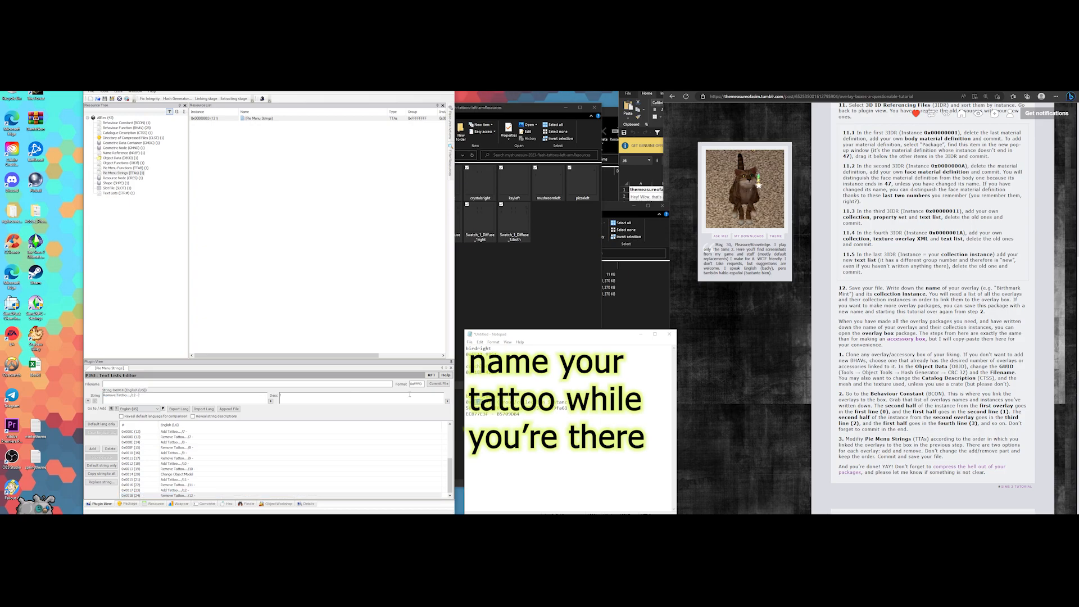
left_click(448, 386)
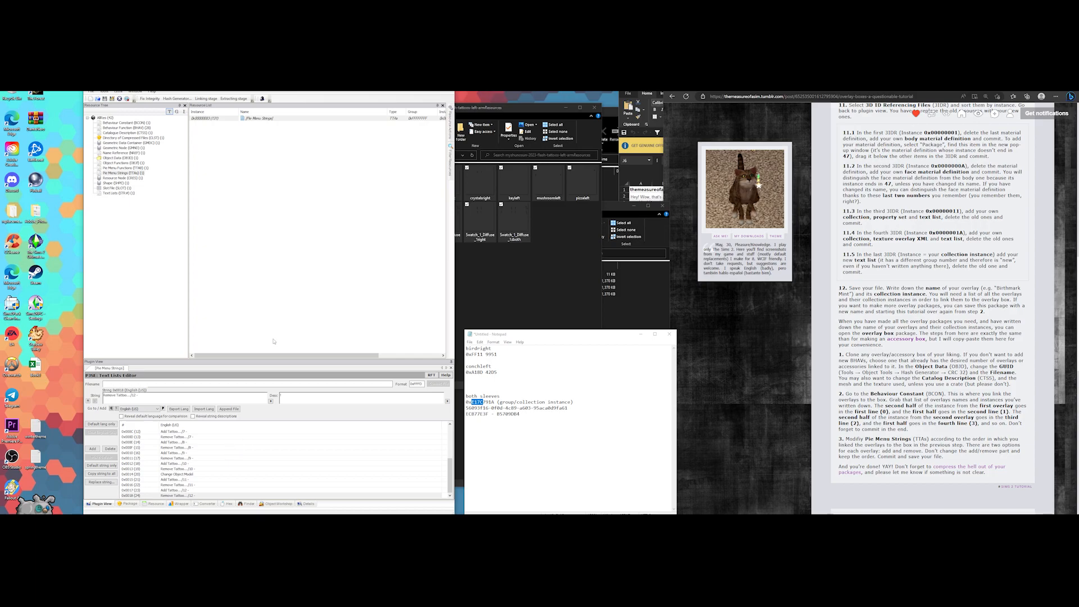
Open the Interactions resource under Pie Menu Functions and add two new interactions based on the last Remove Tattoo entry
left_click(121, 168)
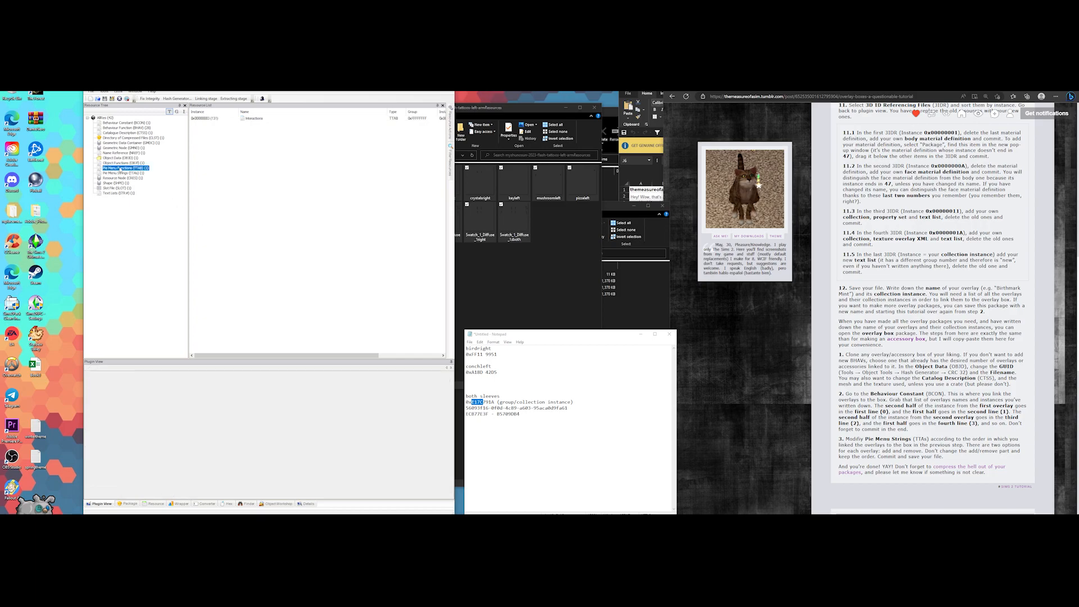
left_click(256, 118)
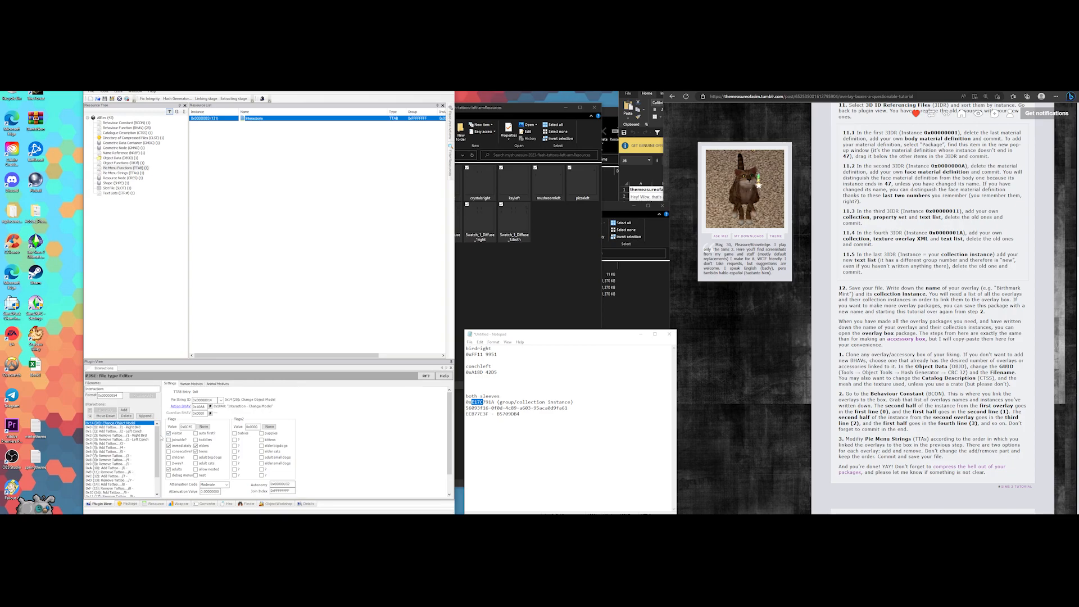
left_click_drag(158, 436, 158, 458)
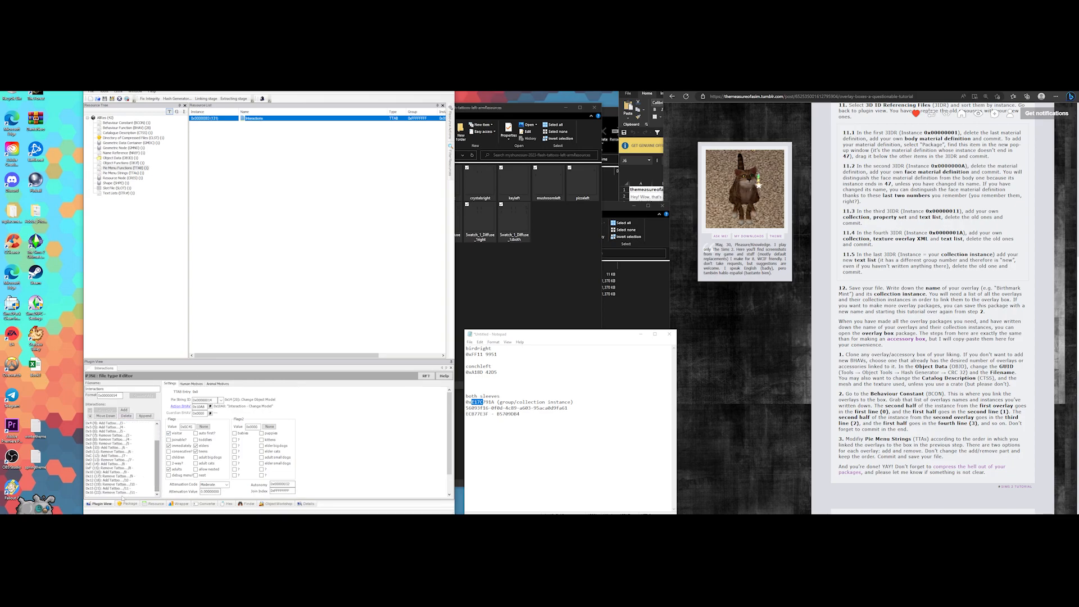
left_click(120, 493)
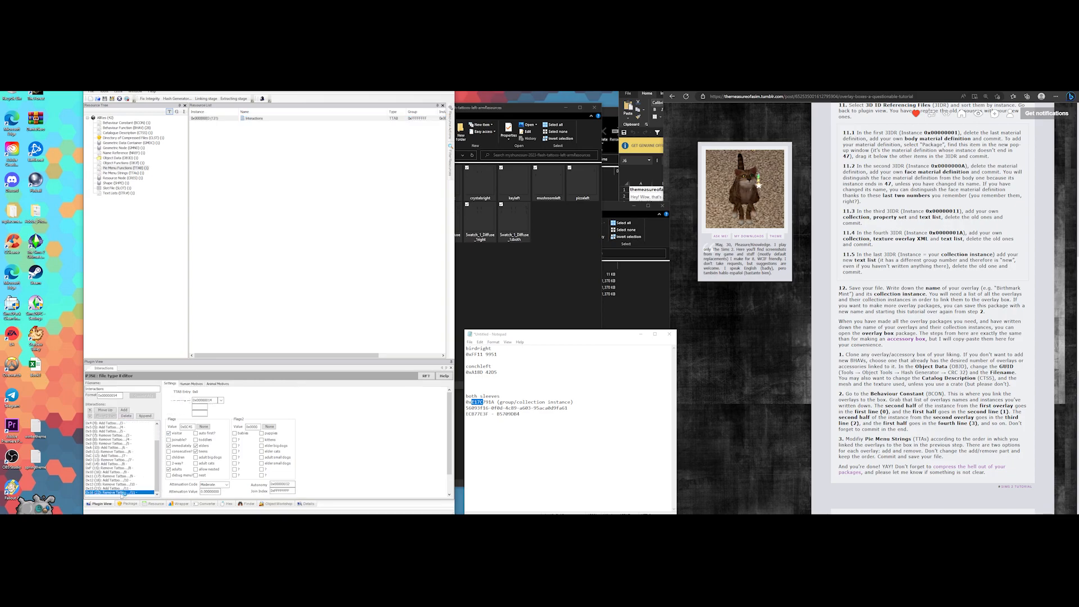
left_click(123, 409)
left_click(124, 410)
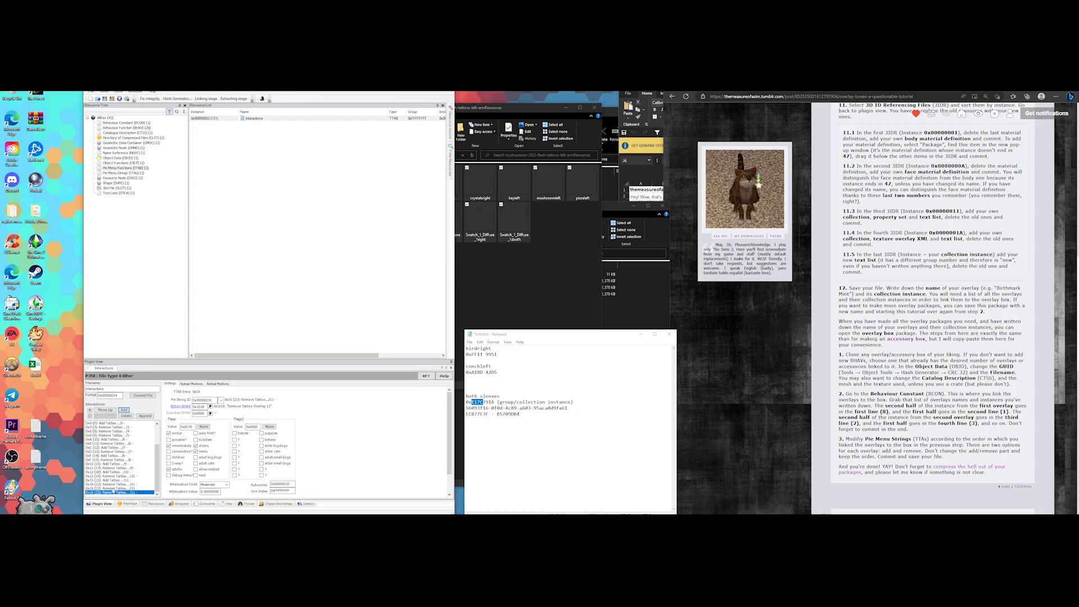
Link the first new interaction to the Add Tattoo.../12 pie string and the Add Tattoo Overlay 12 action function
left_click(131, 488)
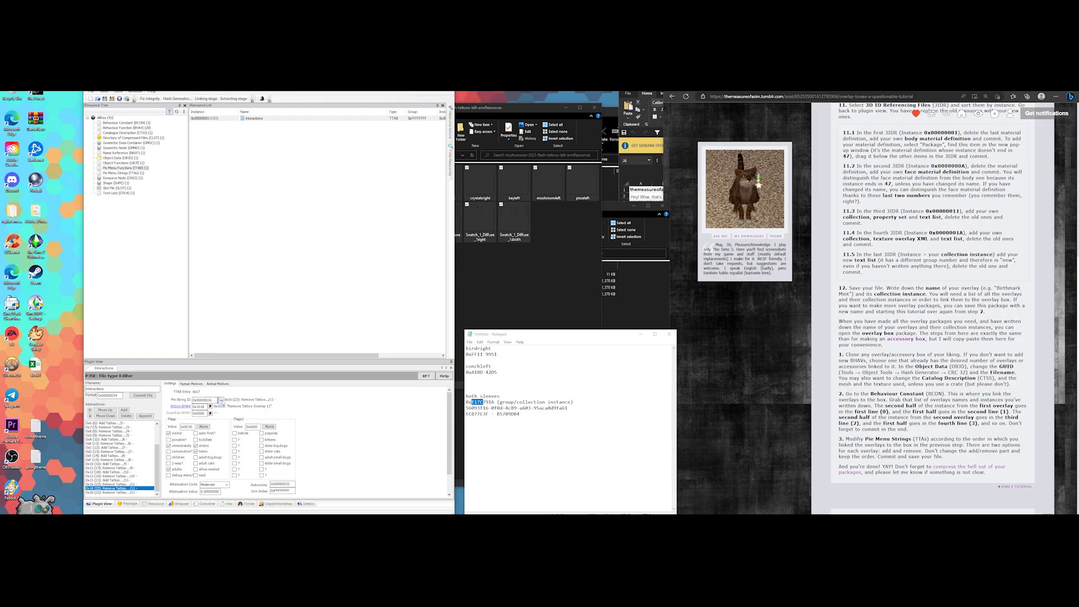
left_click(221, 400)
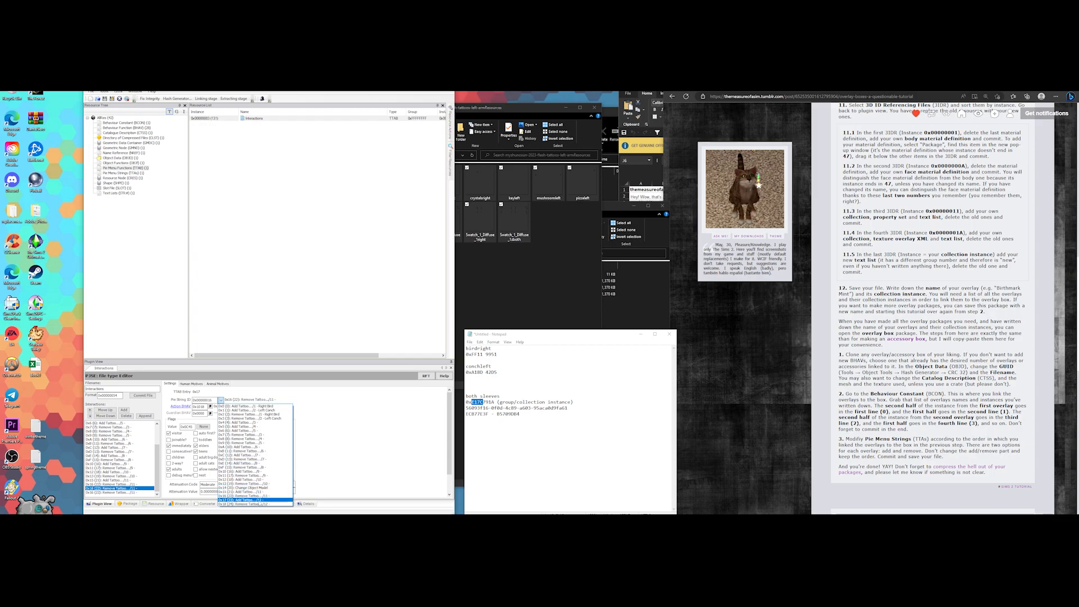
left_click(247, 499)
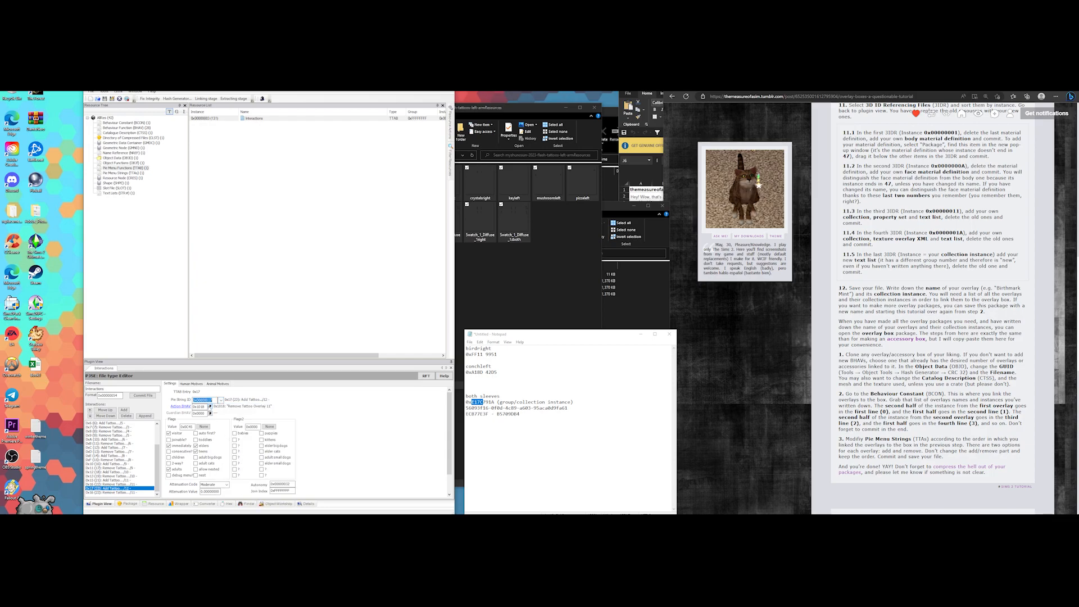
left_click(210, 406)
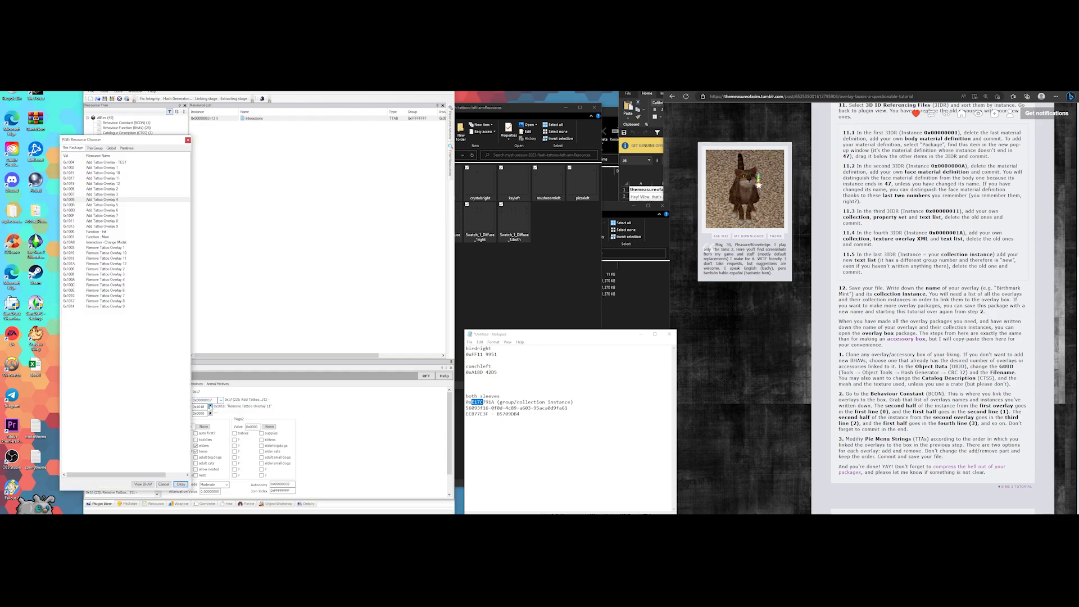
left_click(110, 184)
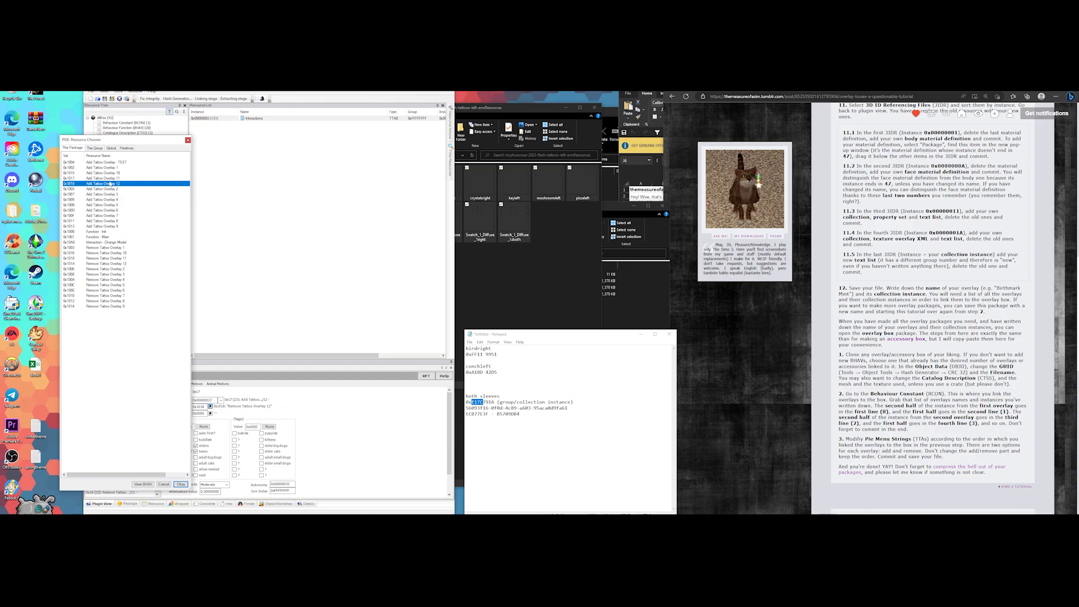
left_click(181, 484)
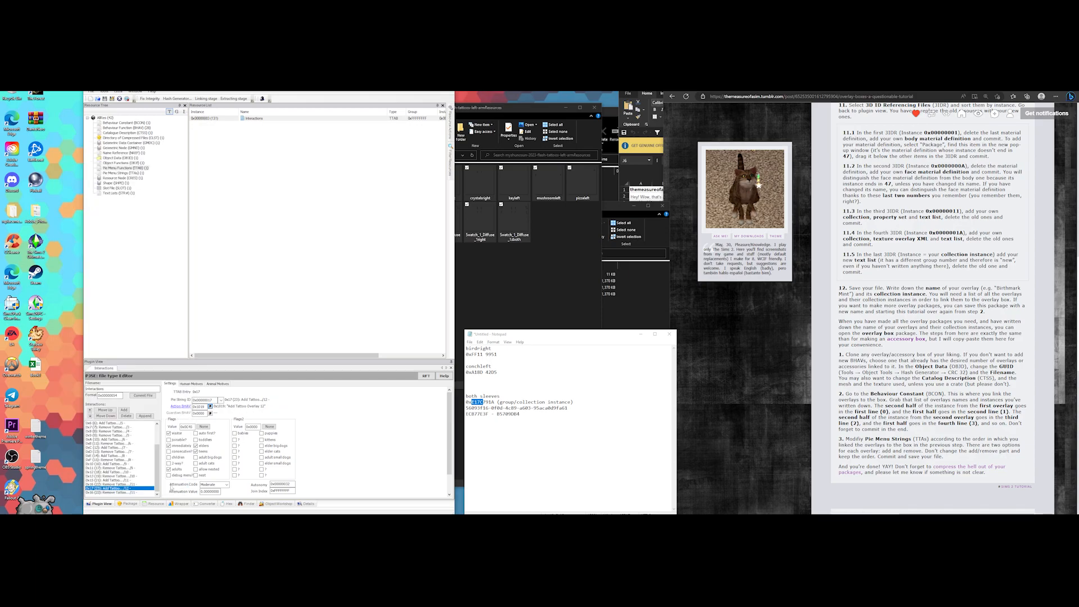
Link the second new interaction to the Remove Tattoo.../12 pie string and Remove Tattoo Overlay 12 action function, then commit and save the package
left_click(140, 492)
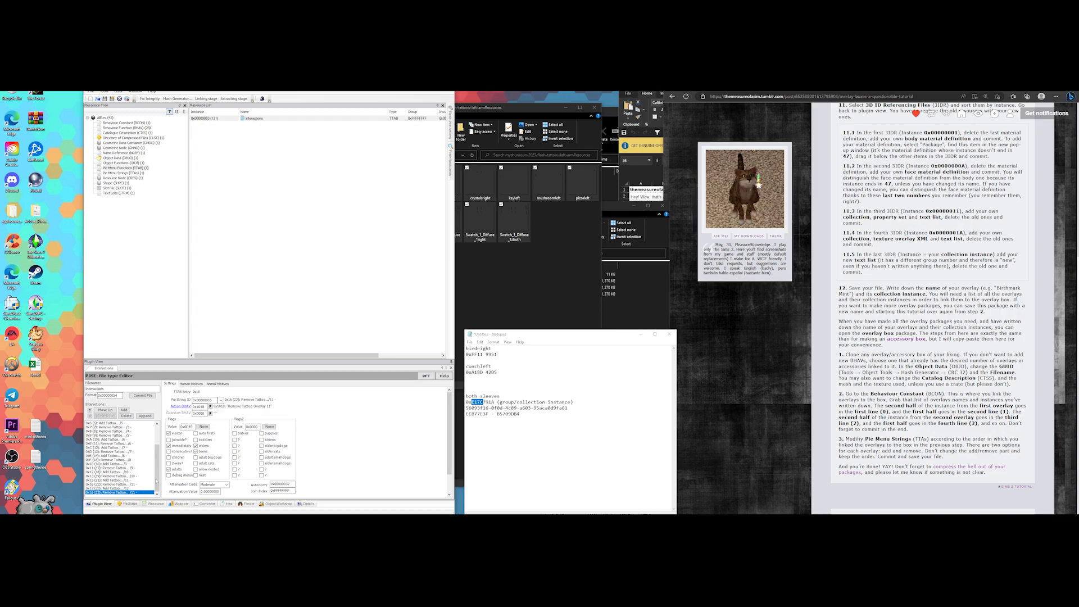
left_click(221, 400)
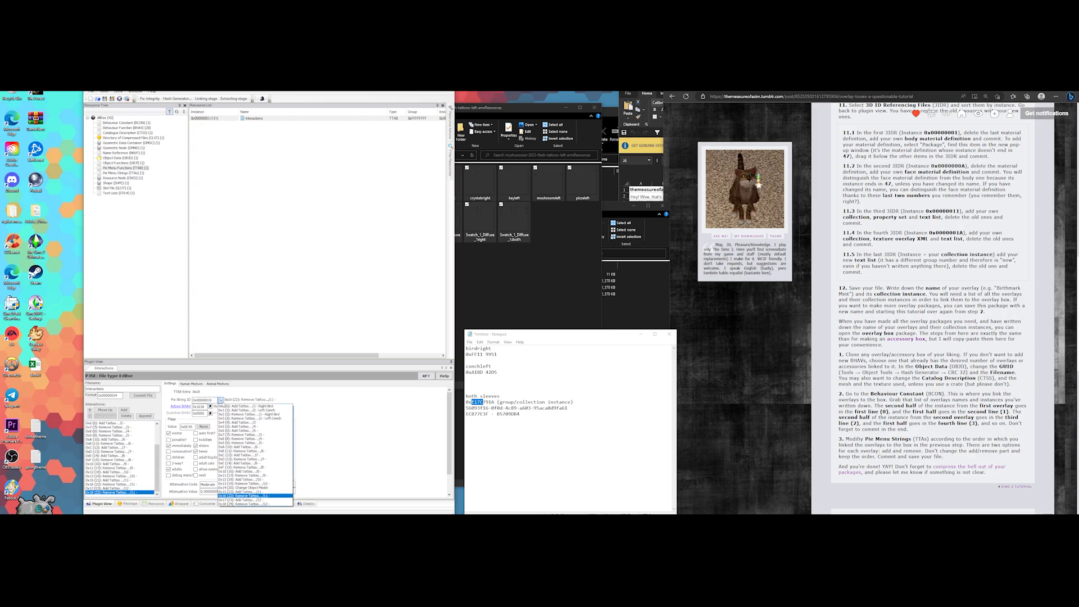
left_click(234, 504)
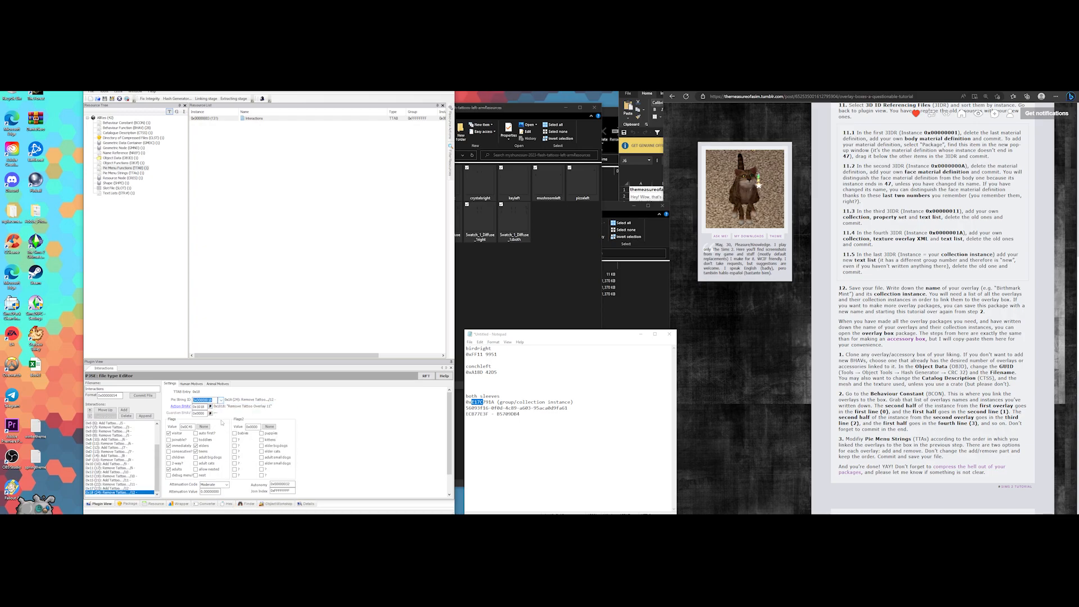
left_click(210, 406)
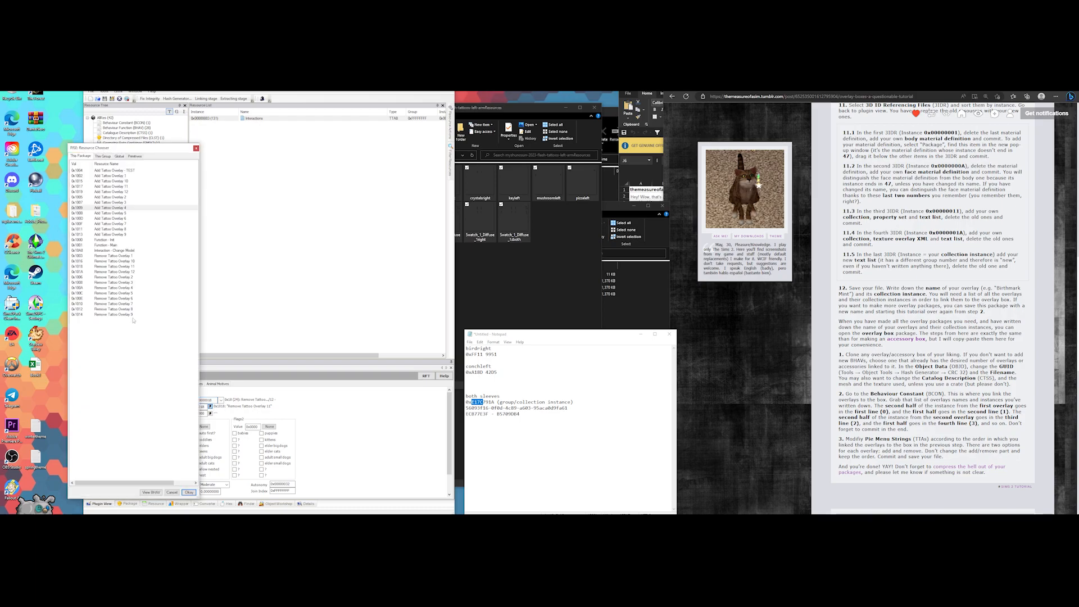
left_click(133, 273)
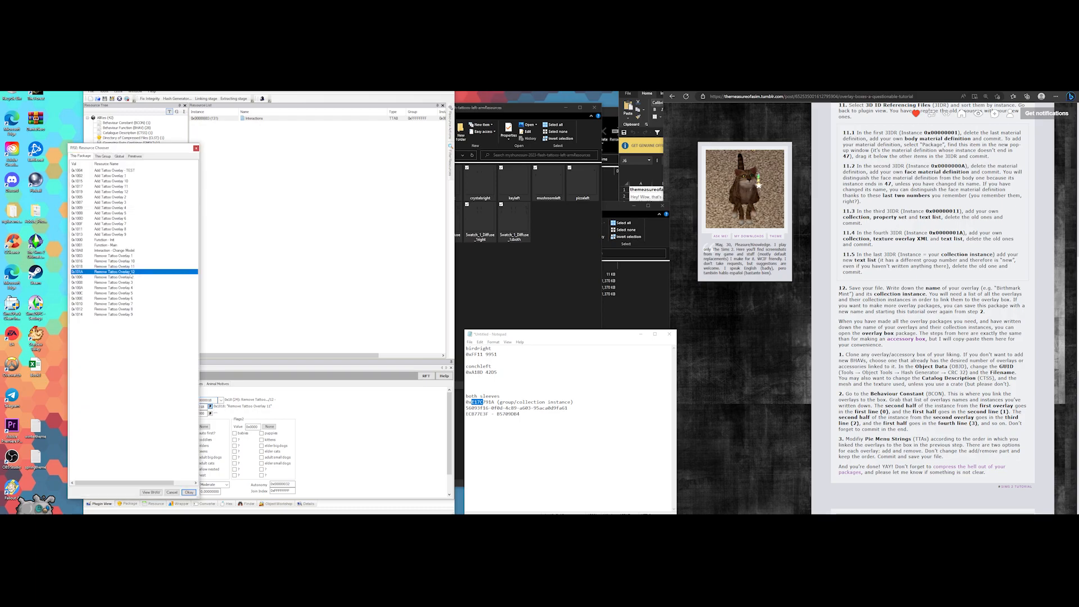
left_click(189, 492)
left_click(142, 395)
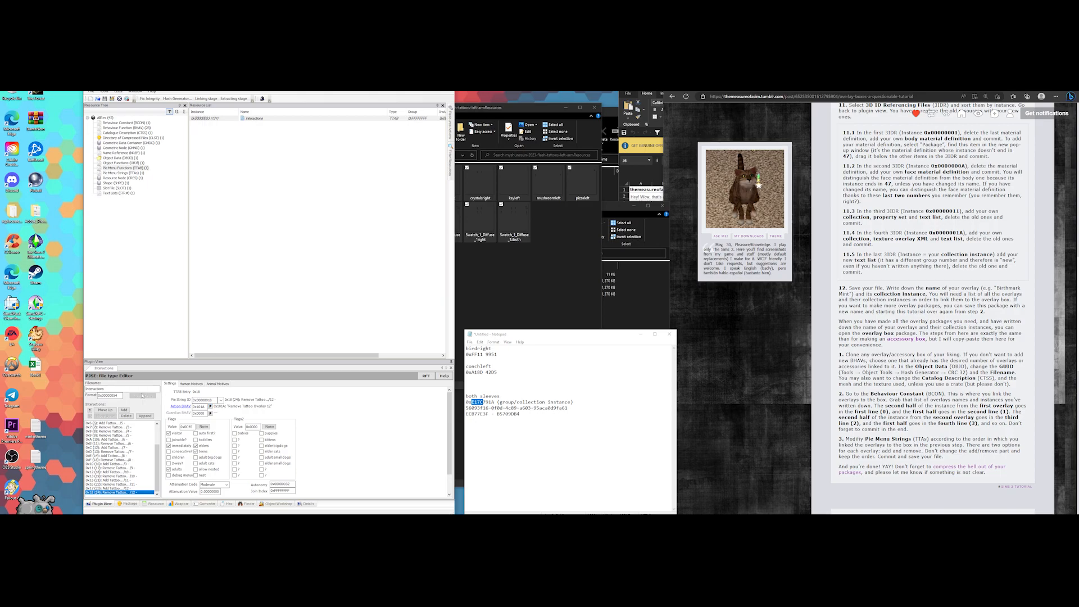
left_click(104, 98)
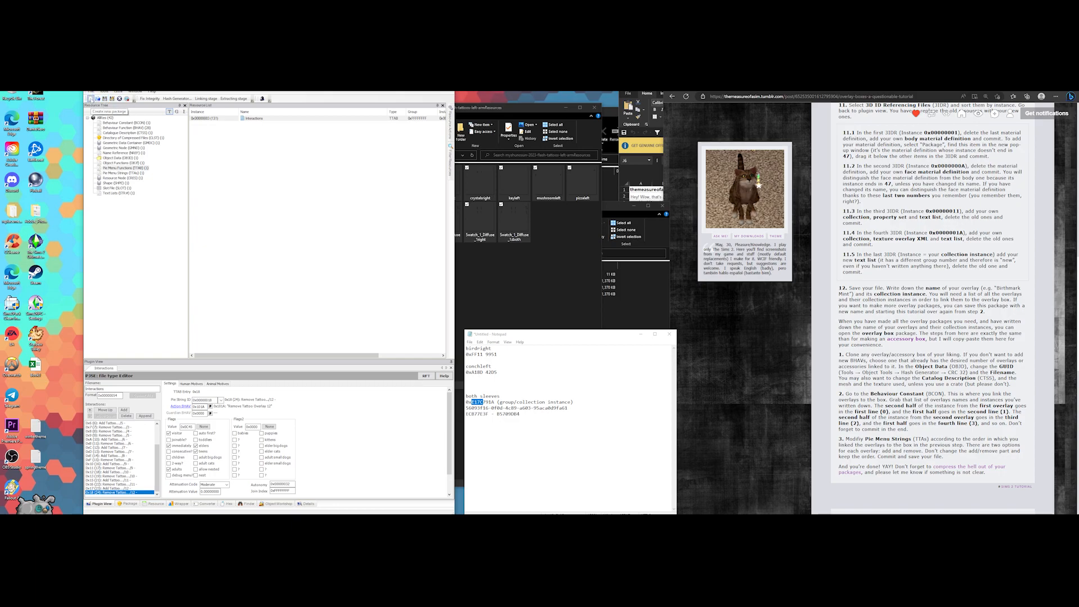
Create a new package and start adding resources to it from the myshunosunflash folder in The Sims 2 Downloads
left_click(91, 99)
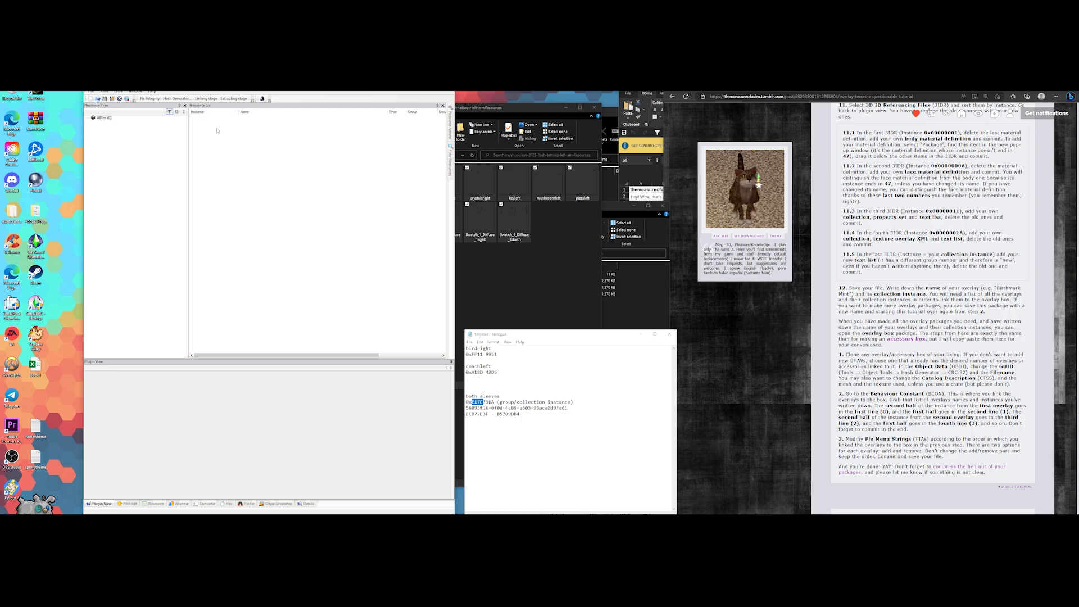
right_click(244, 168)
left_click(259, 170)
left_click(112, 173)
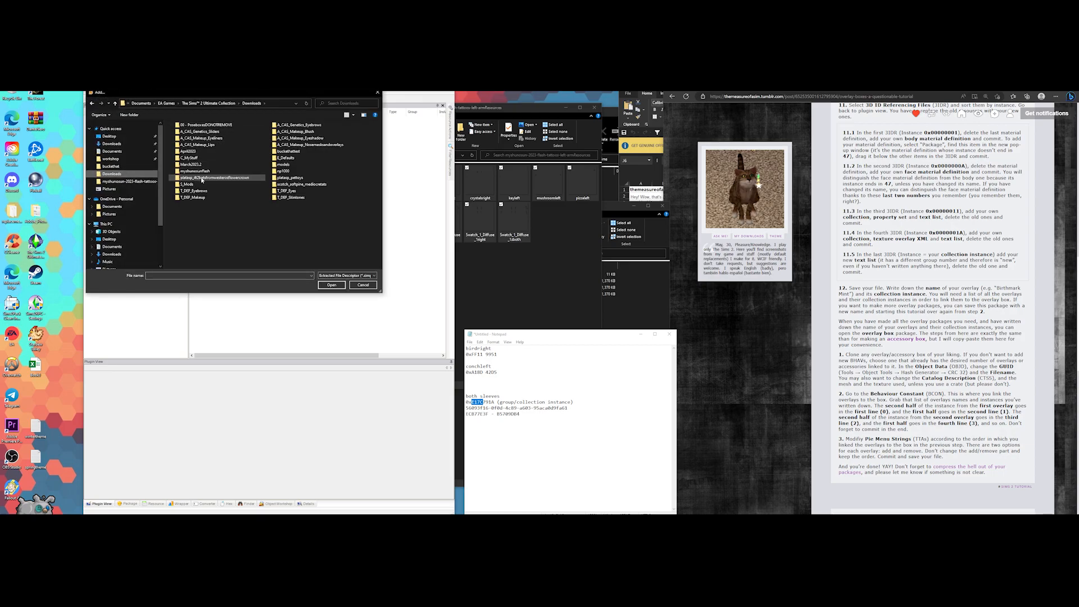
double_click(197, 171)
left_click_drag(214, 99, 299, 153)
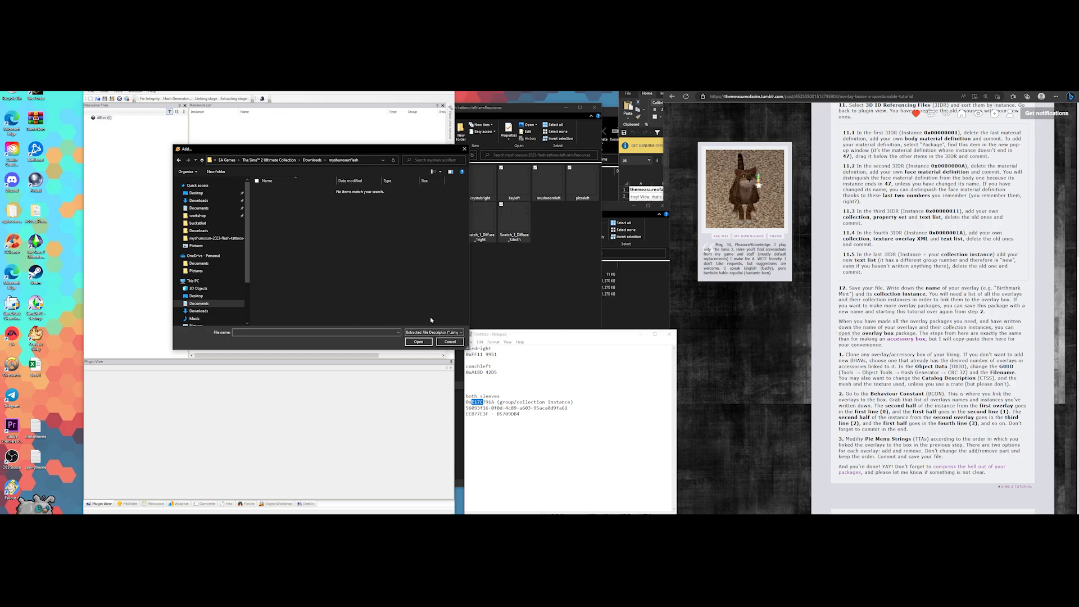
Filter for DBPF packages and add the contents of _MyshunosunFlashTattooOverlayBox to the new package
left_click(433, 332)
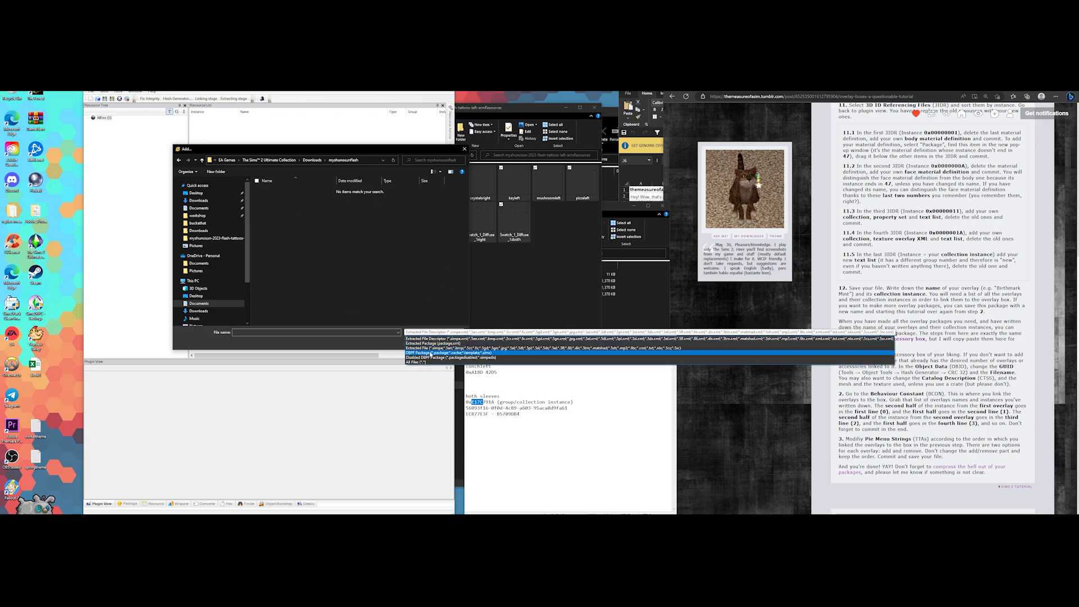
left_click(430, 352)
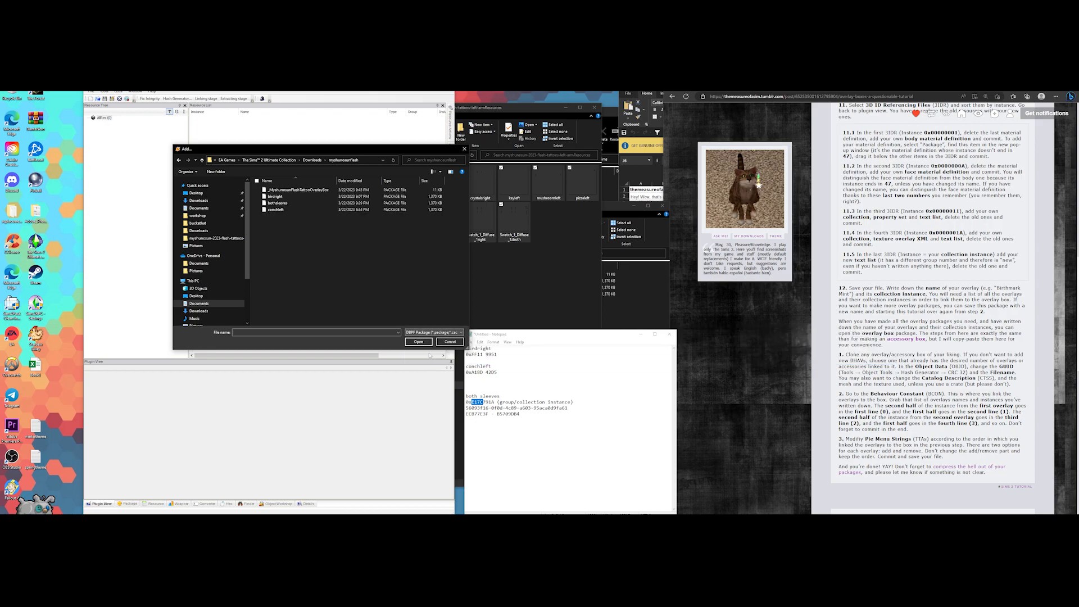
left_click(291, 191)
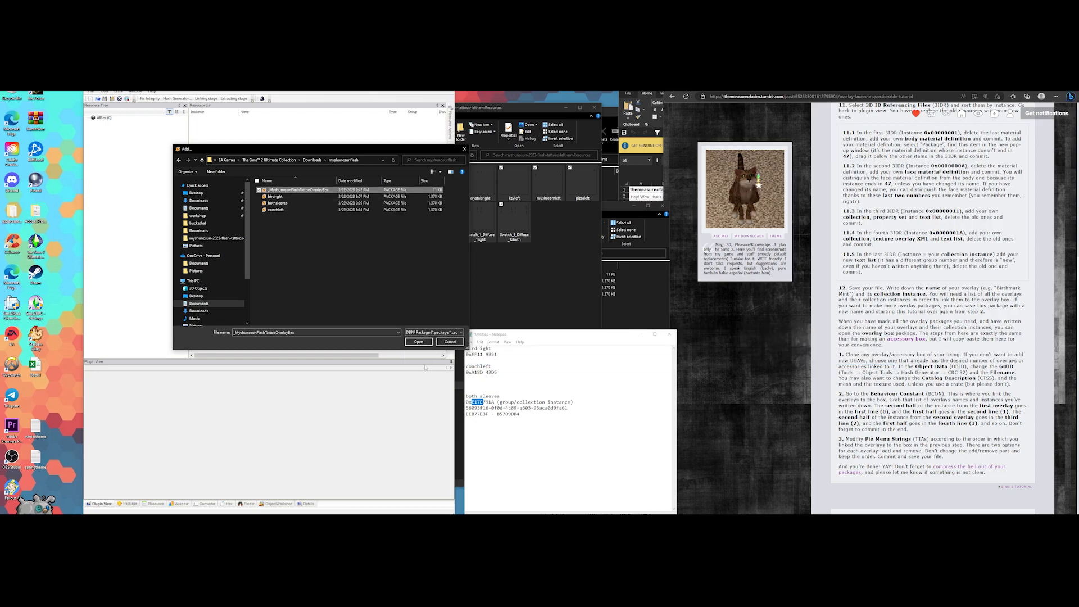
left_click(419, 341)
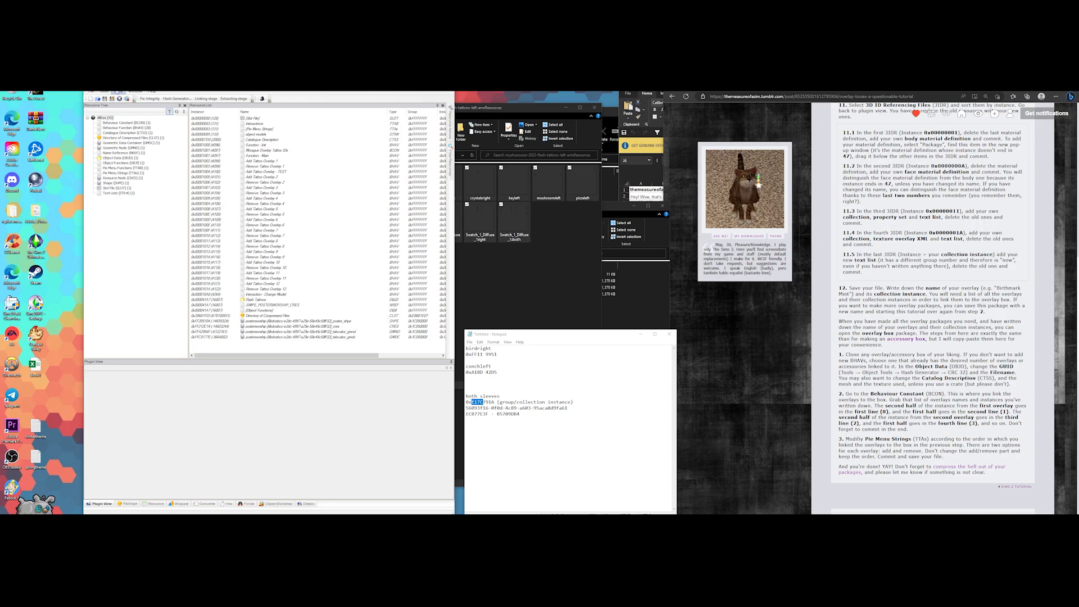
Save the new package in the same folder as _MyshunosunFlashTattooOverlayBox1
left_click(118, 98)
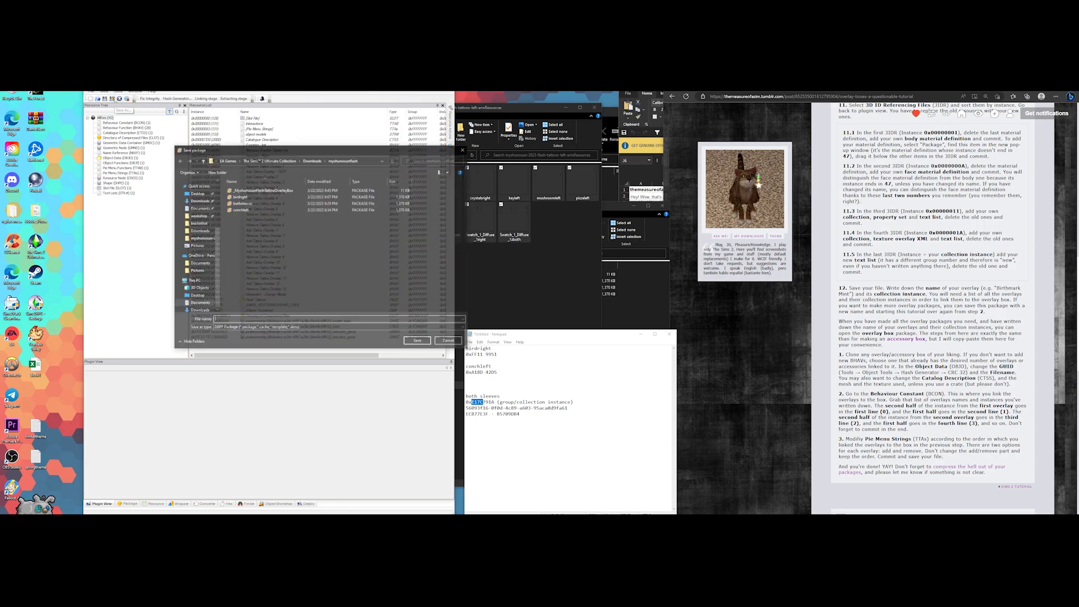
left_click(259, 190)
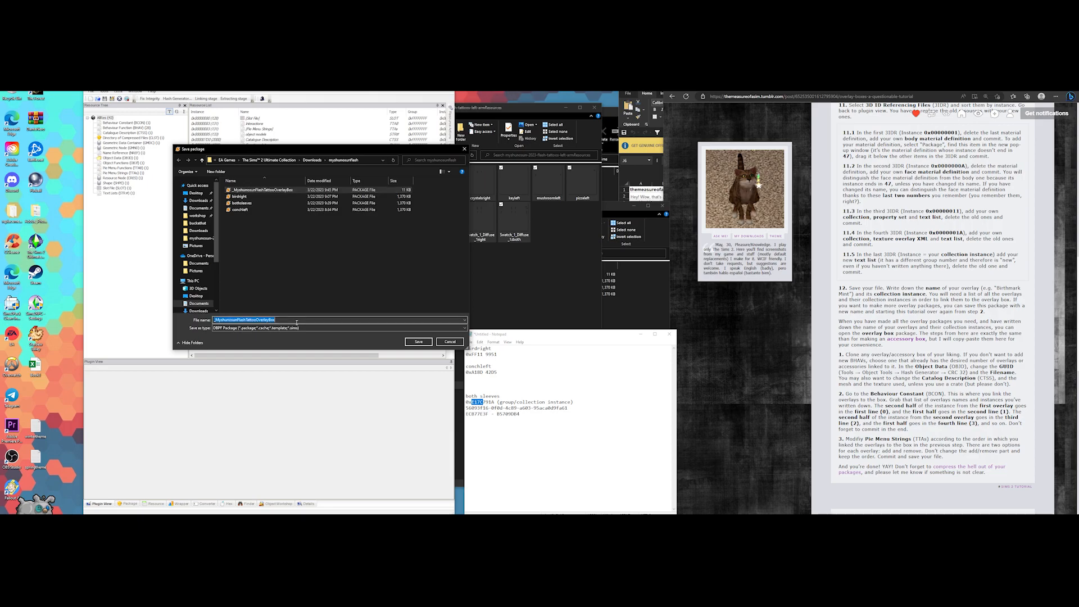
left_click(297, 321)
type("1")
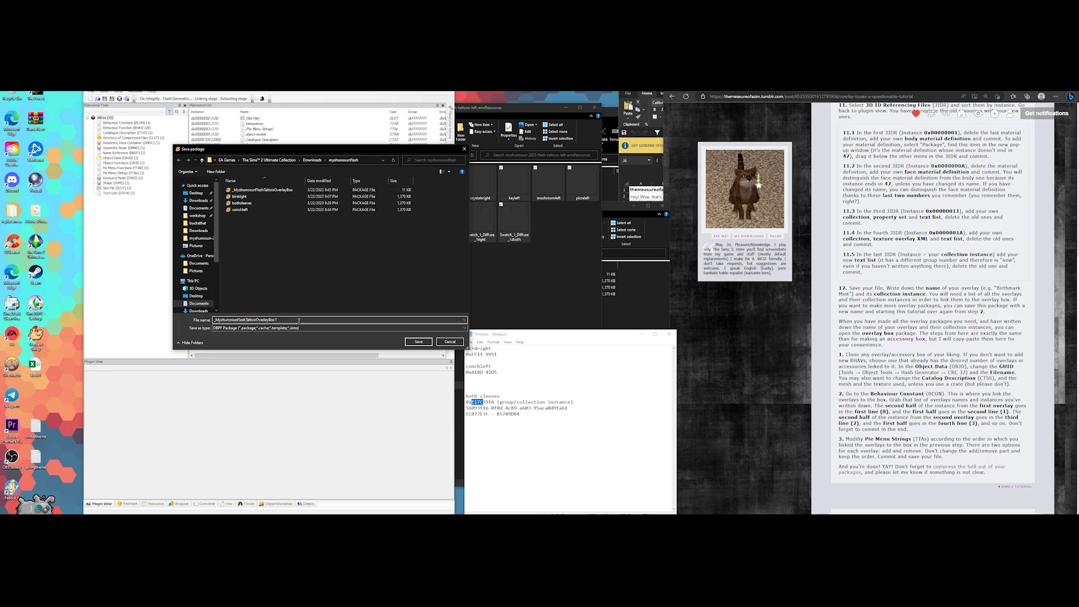
key("Return")
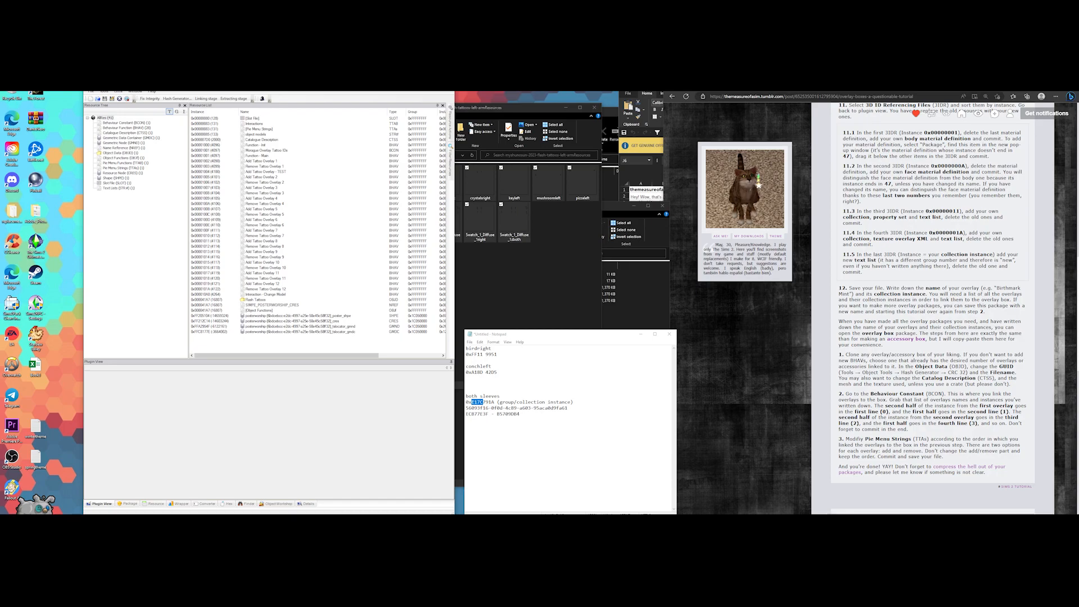
Delete the old _MyshunosunFlashTattooOverlayBox package from the myshunosunflash folder in File Explorer
left_click(450, 86)
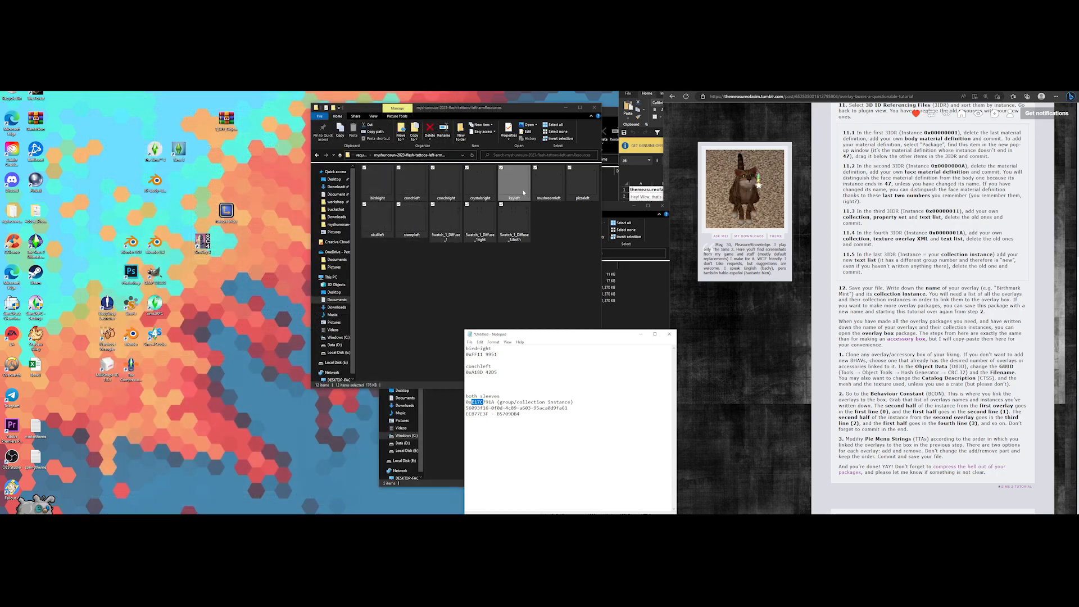
left_click(443, 417)
left_click(489, 275)
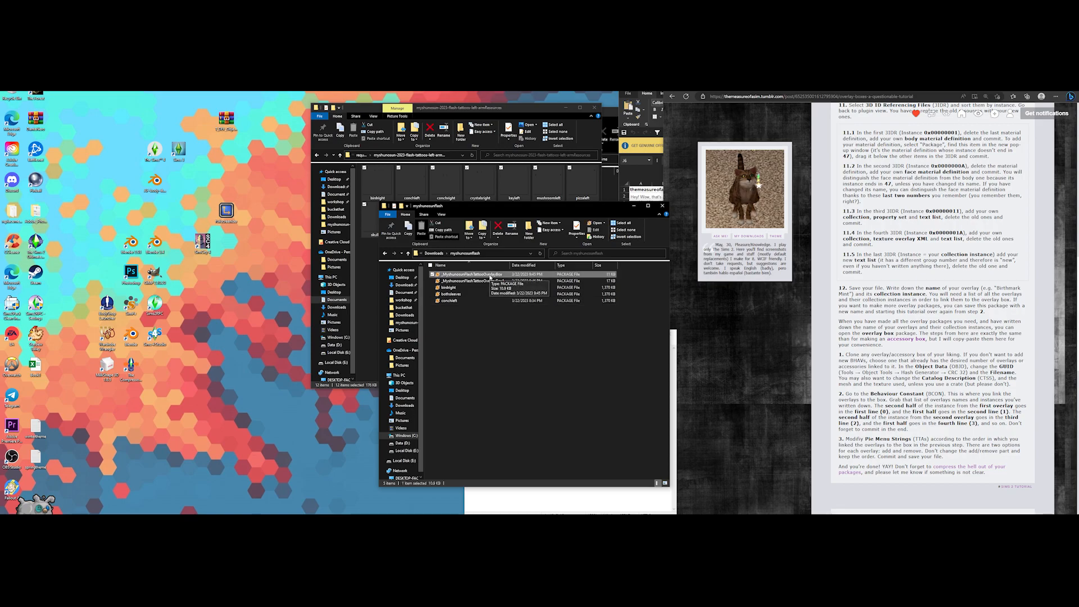
key("Delete")
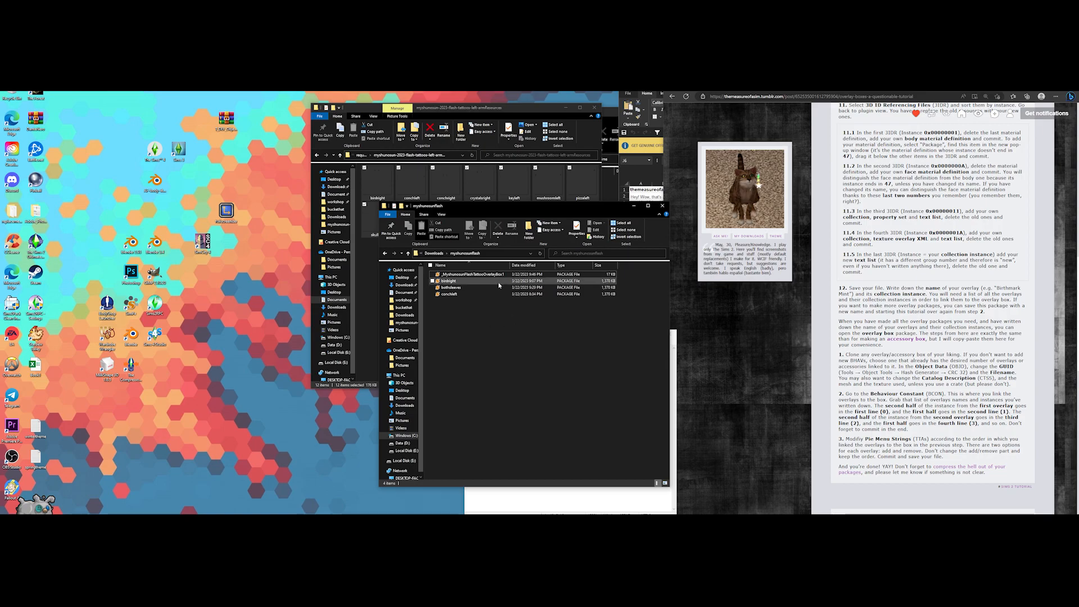
Rename the newly saved overlay box package to _MyshunosunFlashTattooOverlayBox, removing the trailing 1
left_click(504, 275)
left_click(504, 276)
left_click(504, 275)
key("BackSpace")
key("Return")
left_click(511, 330)
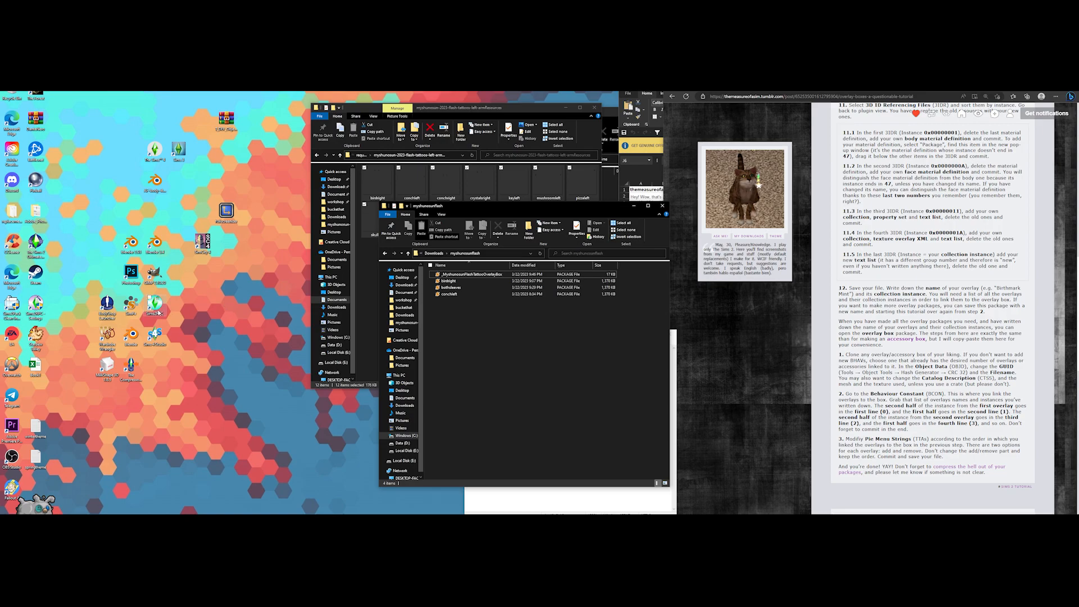
Launch The Sims 2 and place the Myshunosun Flash Tattoo Overlays box on the lot near the edge of the purple floor
double_click(158, 313)
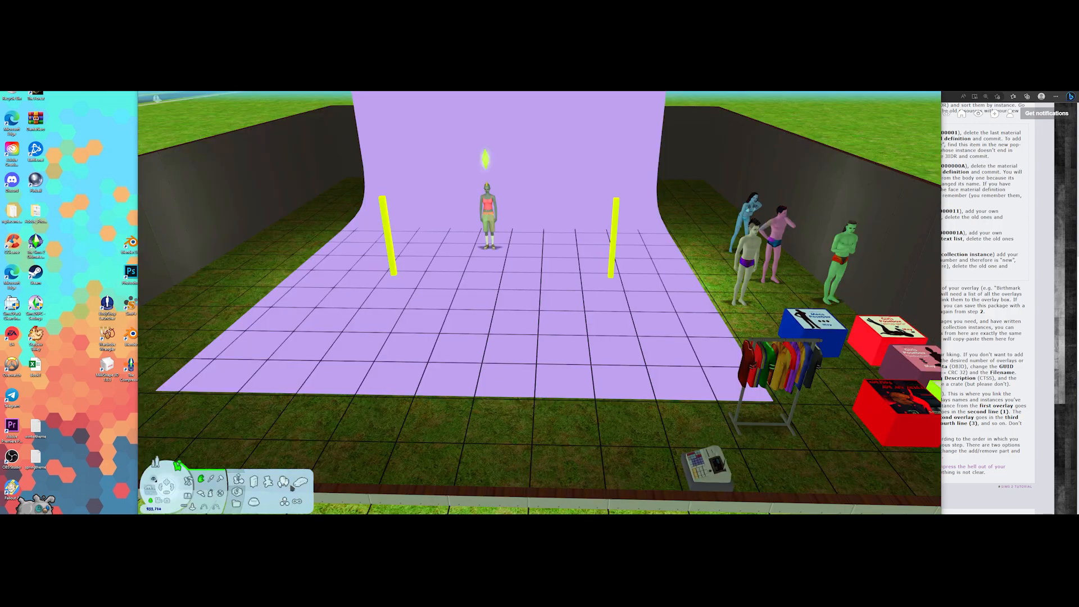
left_click(285, 501)
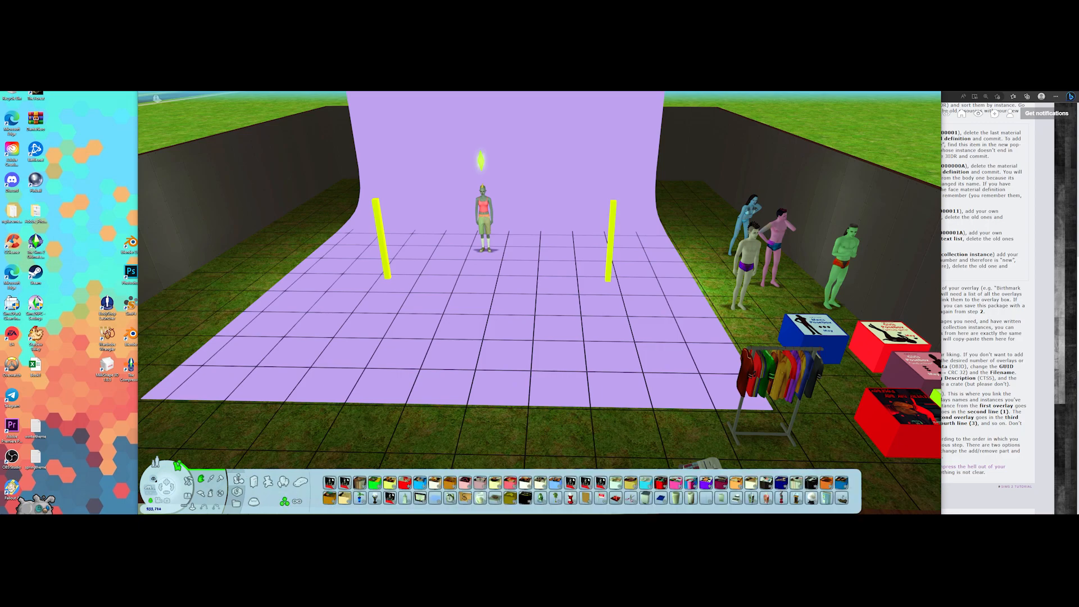
mouse_move(330, 484)
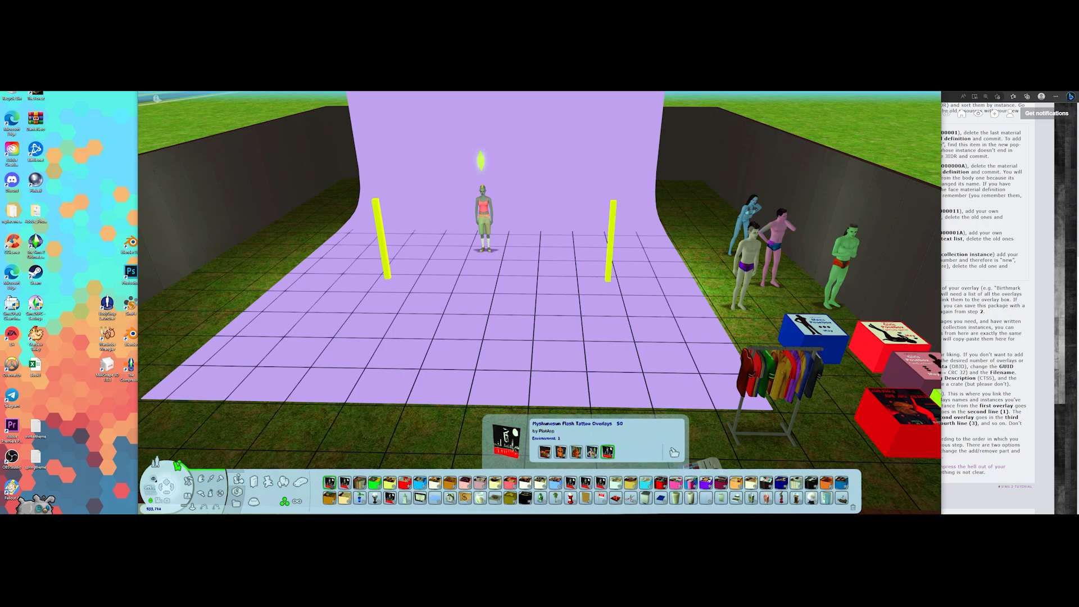
left_click(331, 484)
left_click(315, 430)
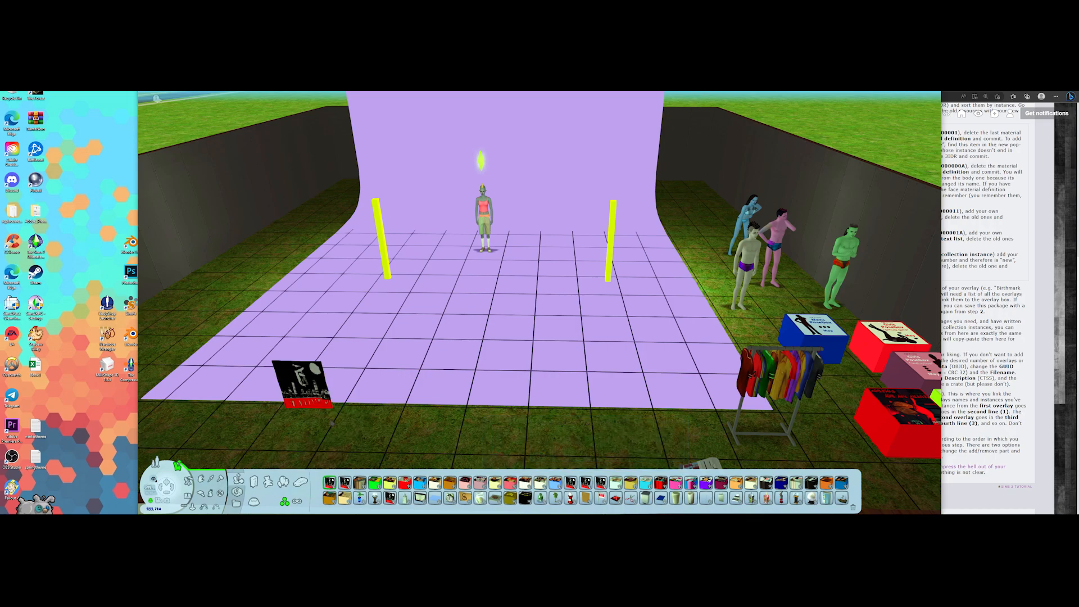
Switch to live mode and apply the 1 - Right Bird tattoo to the Sim from the overlay box
left_click(157, 464)
left_click(314, 375)
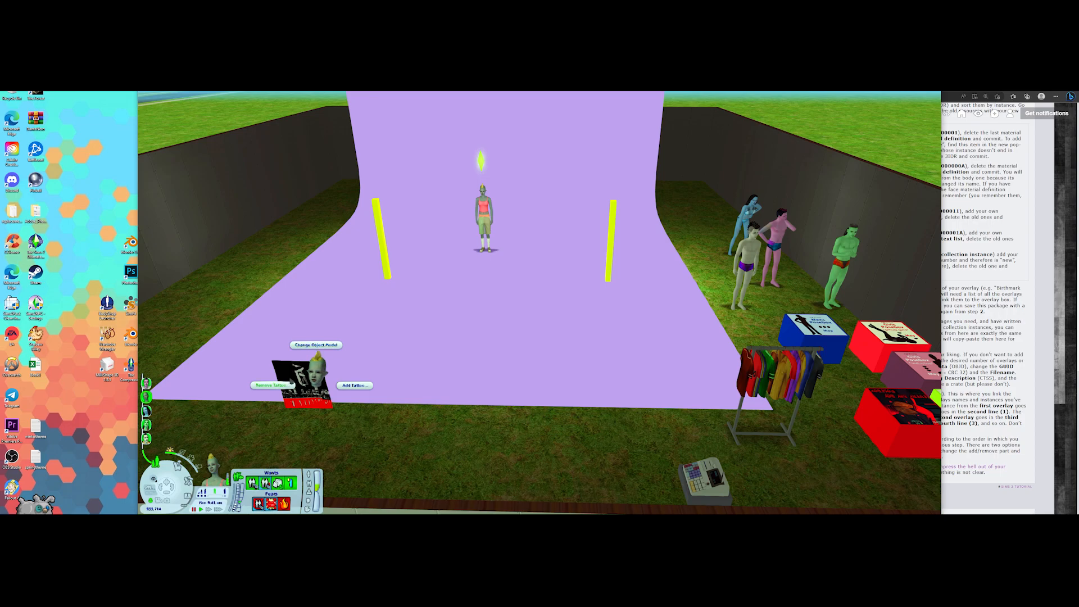
left_click(354, 386)
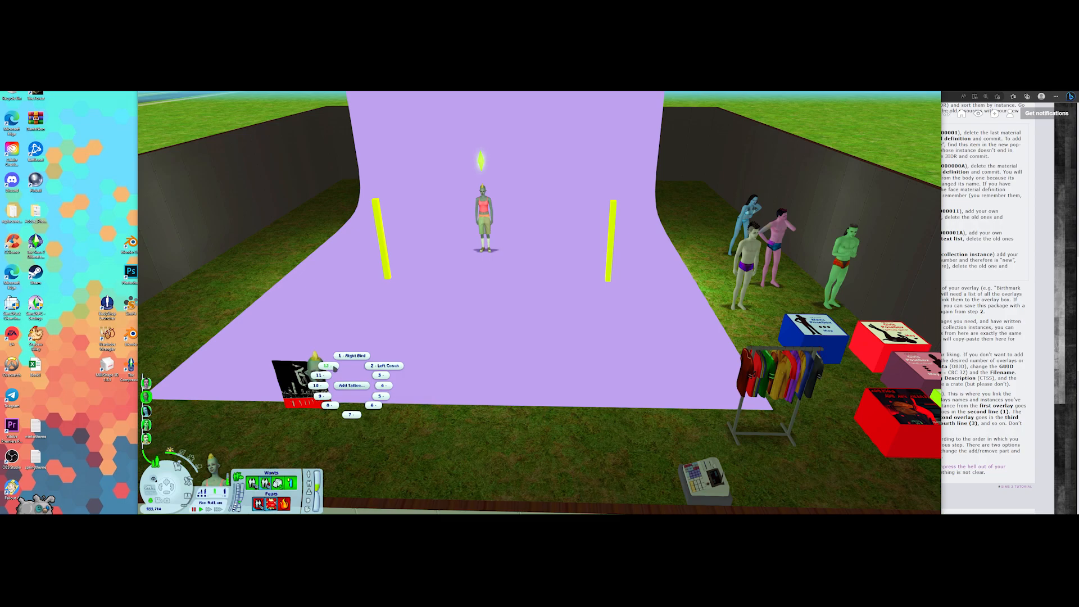
left_click(348, 356)
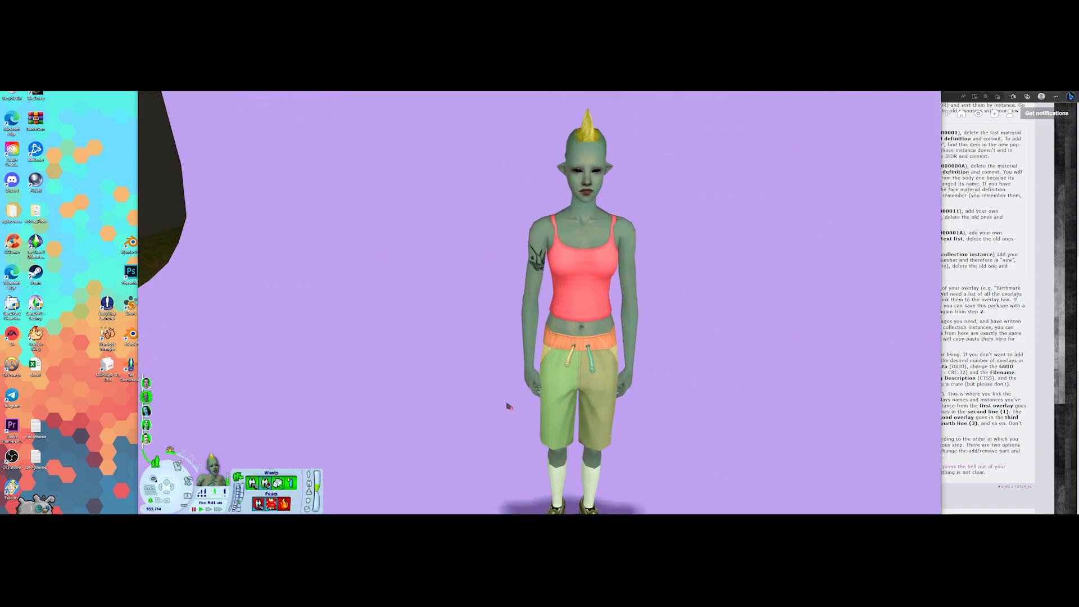
Apply the 2 - Left Conch tattoo from the overlay box and check the Sim's arms up close
scroll(509, 407, "down", 5)
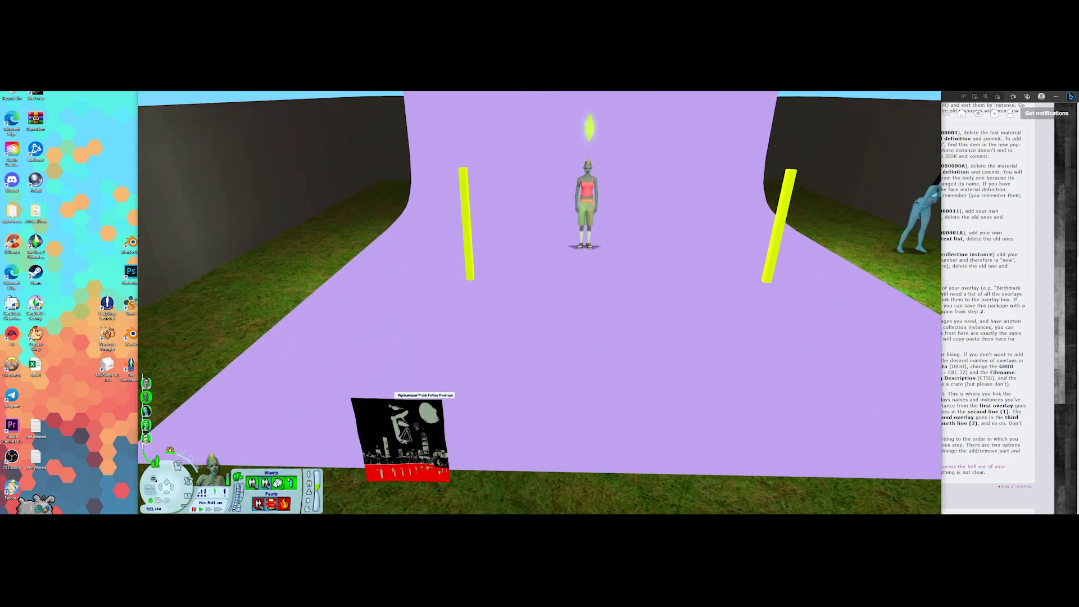
left_click(445, 433)
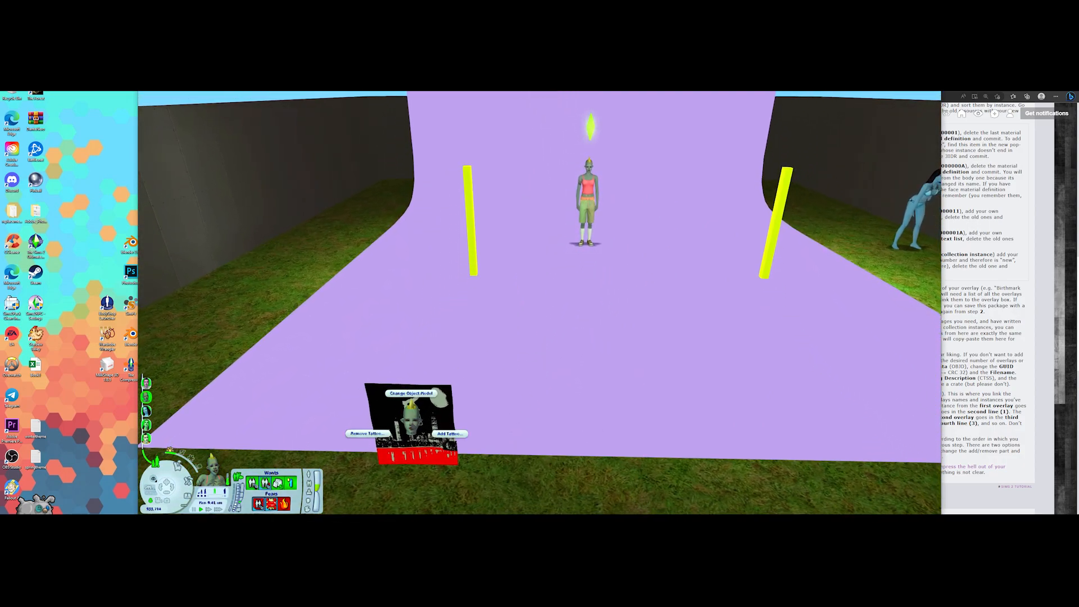
left_click(476, 415)
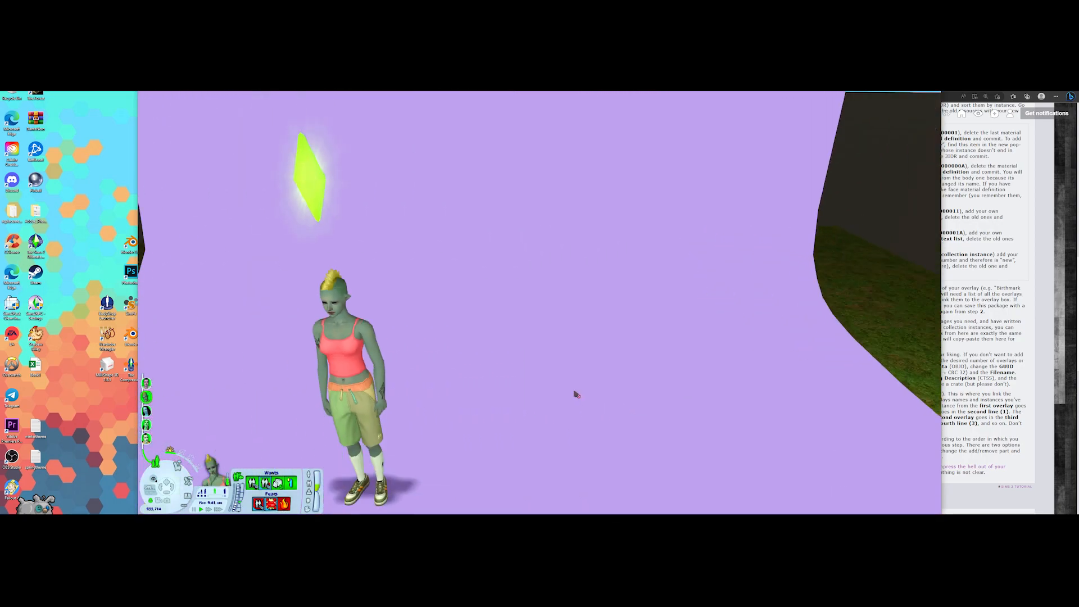
right_click_drag(504, 237, 510, 308)
left_click(377, 421)
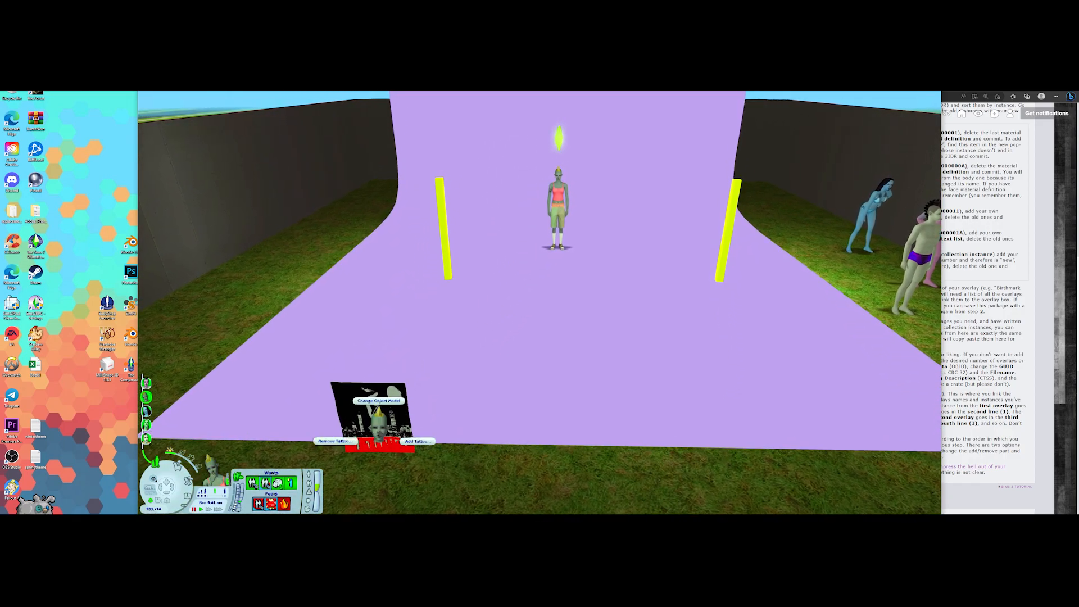
left_click(418, 441)
left_click(441, 421)
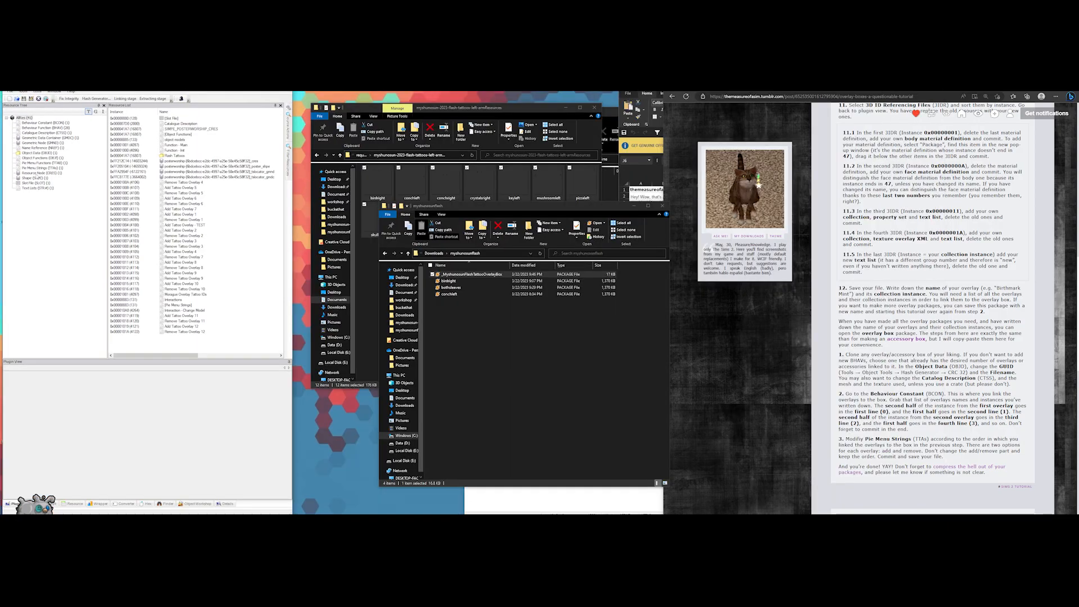
In SimPE, rename the overlay box's twelfth pie menu strings to Add Tattoo.../12 - Both Sleeves and Remove Tattoo.../12 - Both Sleeves
left_click(40, 167)
left_click(191, 119)
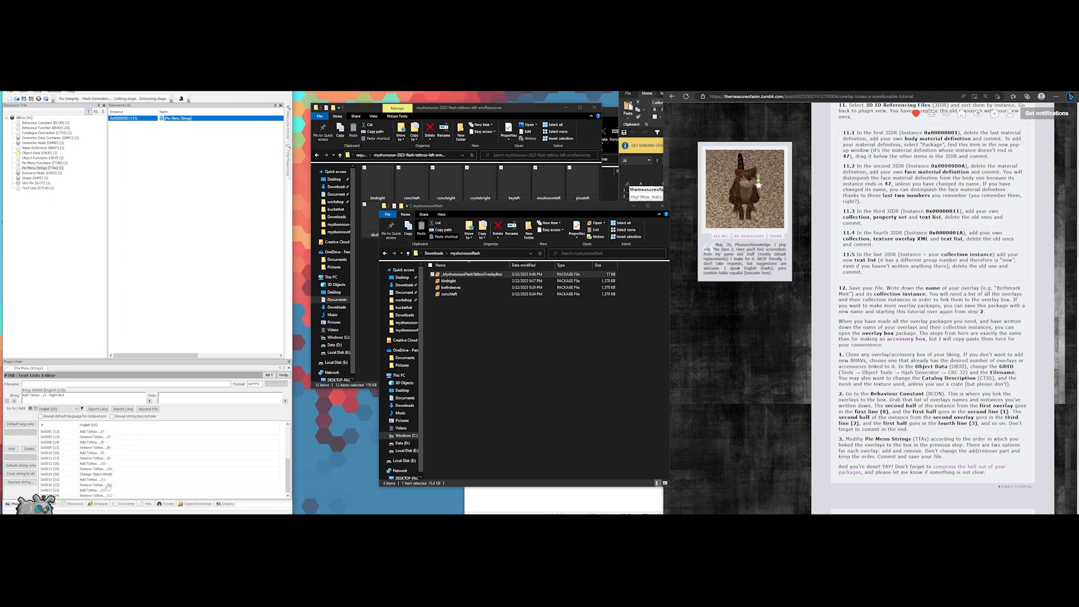
left_click(111, 491)
left_click(79, 399)
type("Both Sleeves")
left_click_drag(83, 397, 35, 396)
left_click(114, 496)
type("Tattoo.../12 - Both Sleeves")
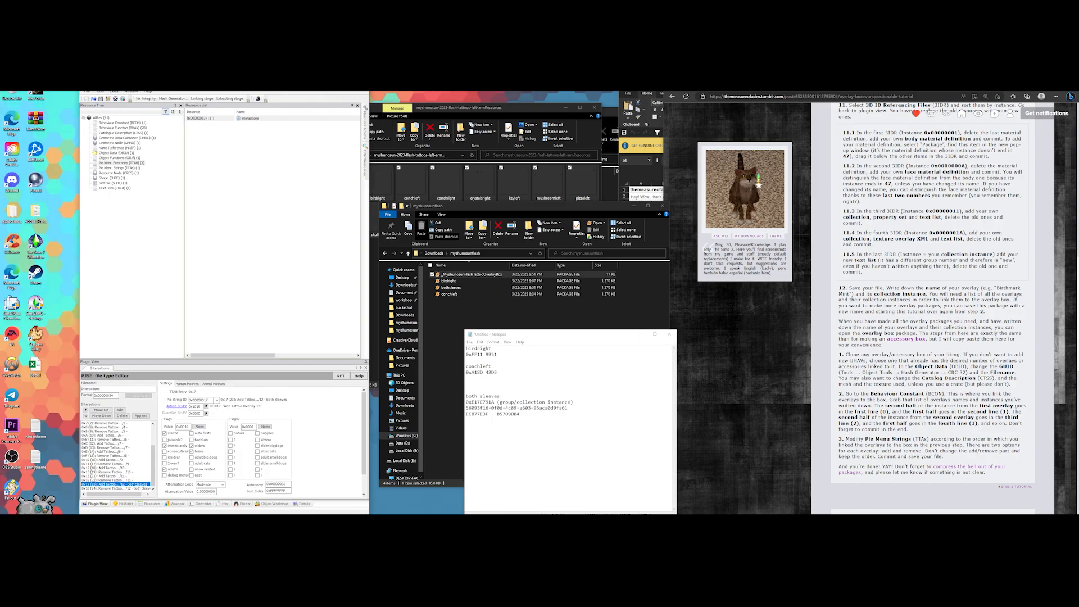
Open the bothsleeves package, fix the TGI of its texture image, and commit the resource
left_click(362, 85)
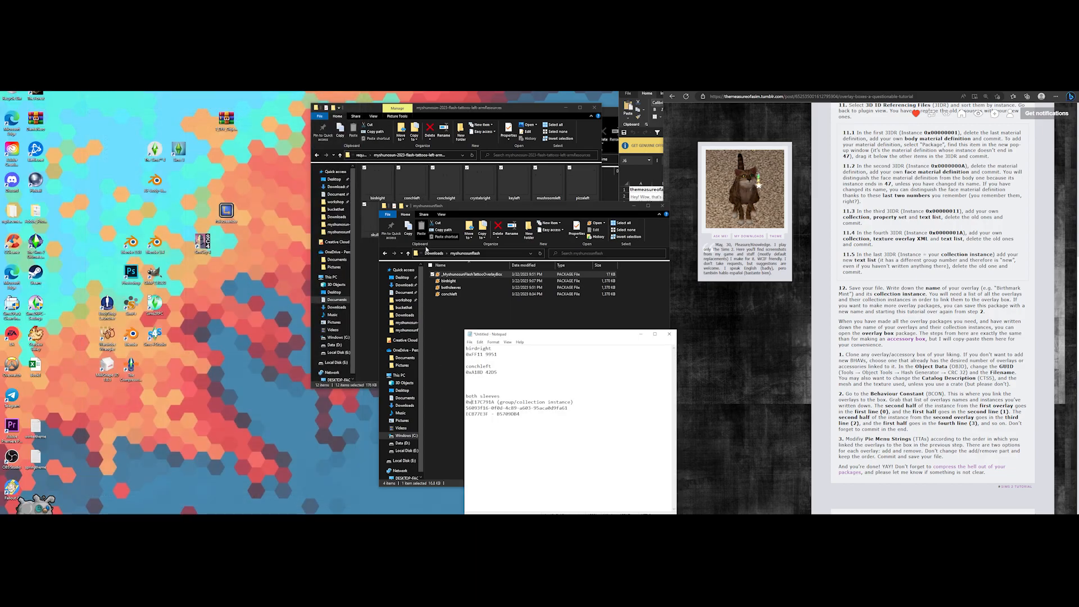
double_click(443, 290)
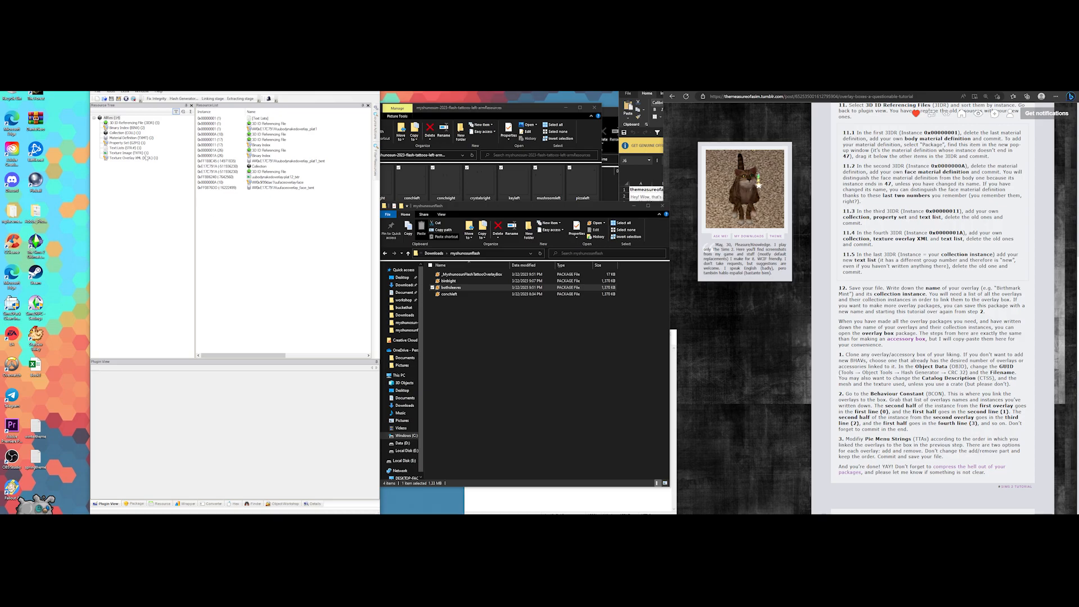
left_click(145, 153)
left_click(294, 118)
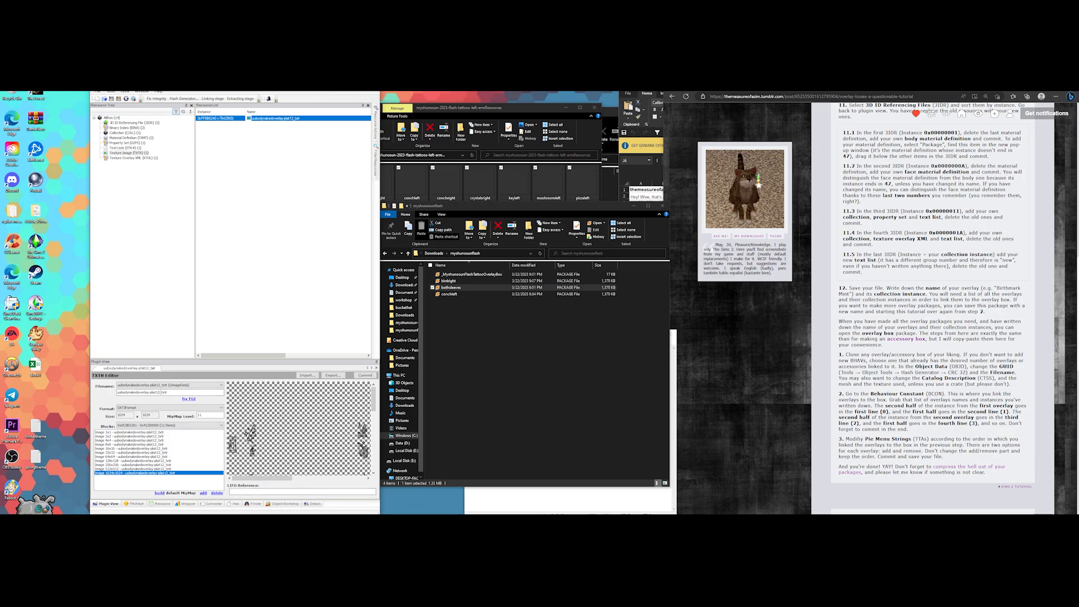
left_click_drag(90, 174, 23, 173)
left_click(121, 399)
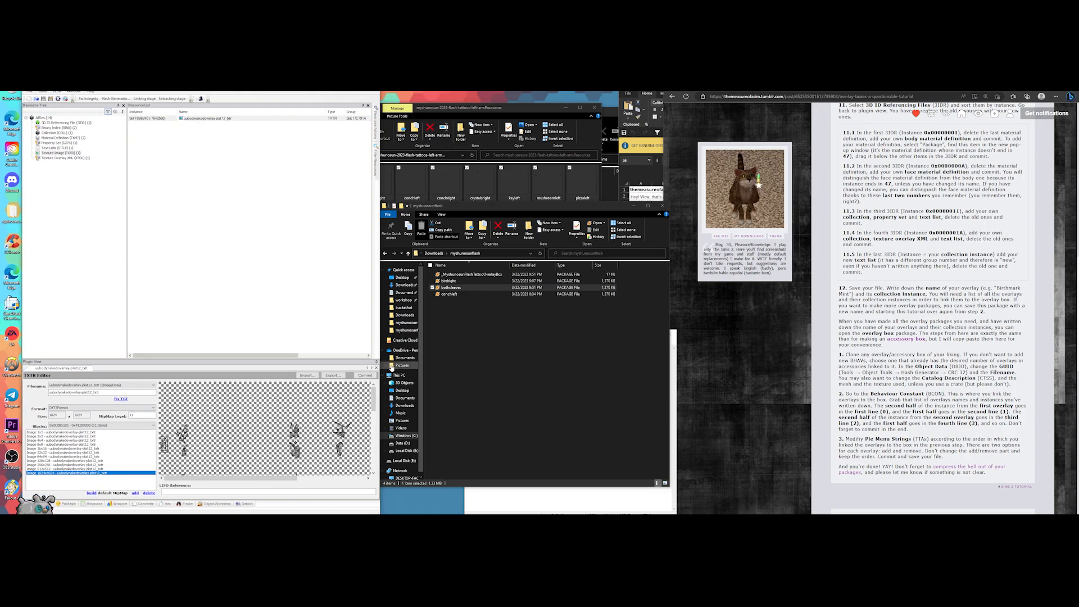
left_click(368, 379)
key("Return")
Examine the Texture Overlay XML values against the Both sleeves IDs in the notes
left_click(63, 158)
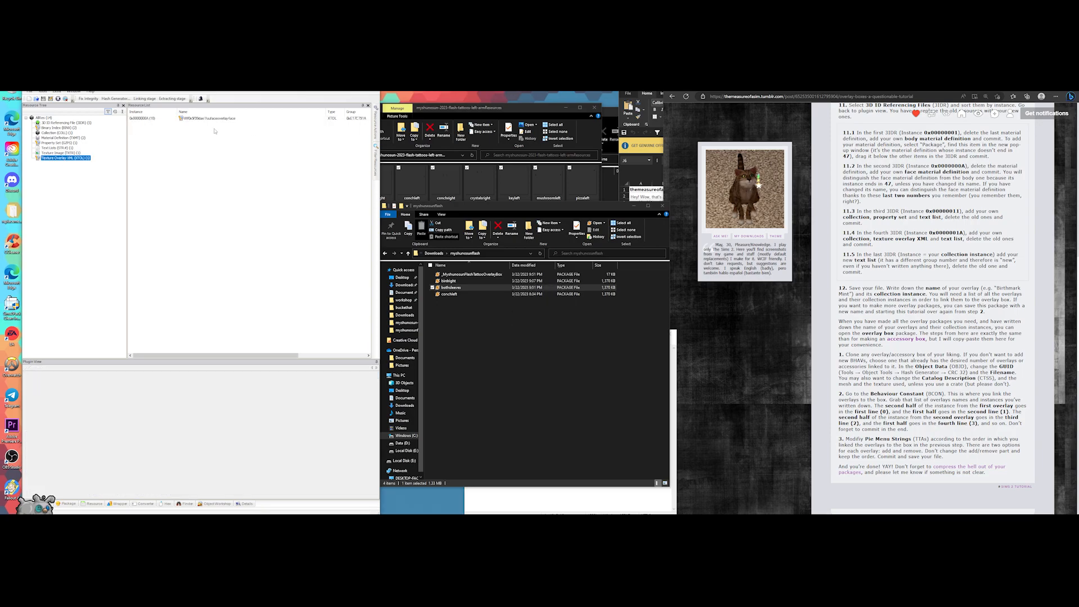
left_click(208, 118)
left_click(500, 497)
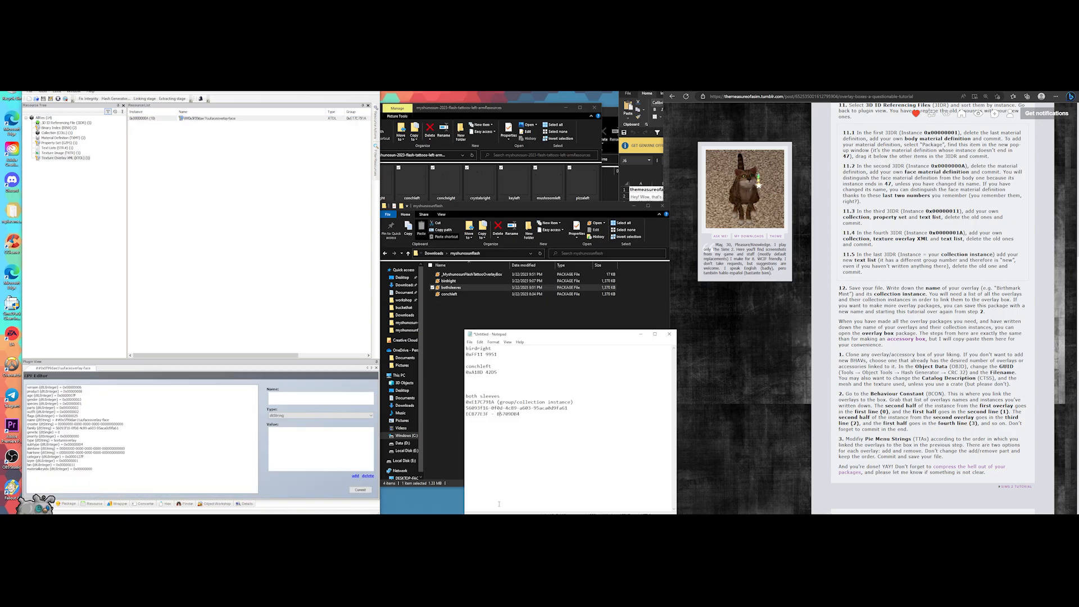
Append 2 to the overlay name so it ends in plat12, including the property set's name value, and commit
left_click(56, 147)
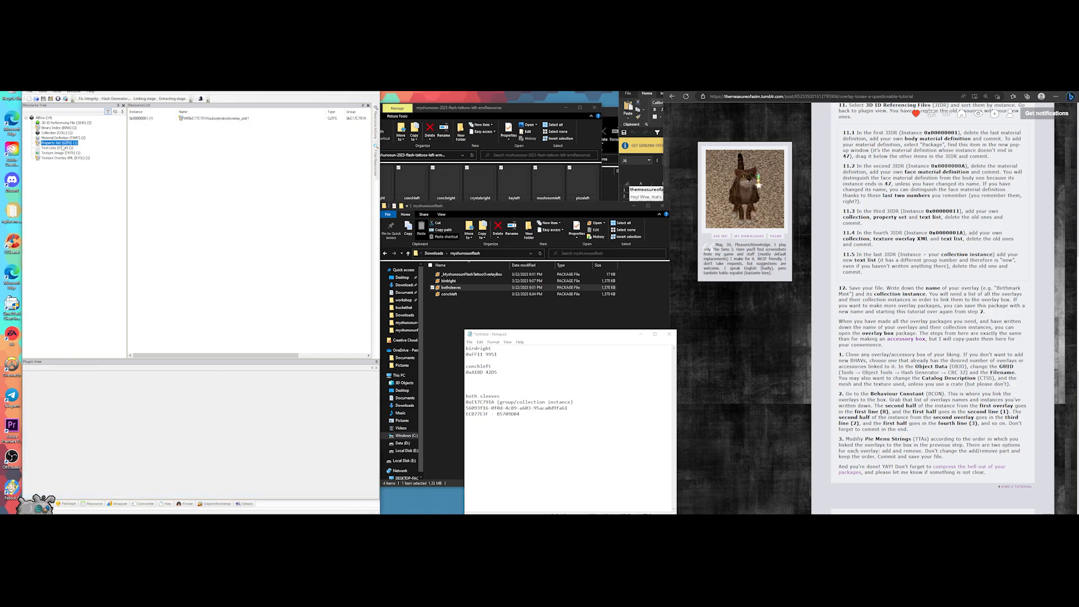
left_click(152, 118)
left_click(119, 396)
type("2")
left_click(363, 384)
left_click(76, 142)
left_click(226, 119)
left_click(119, 416)
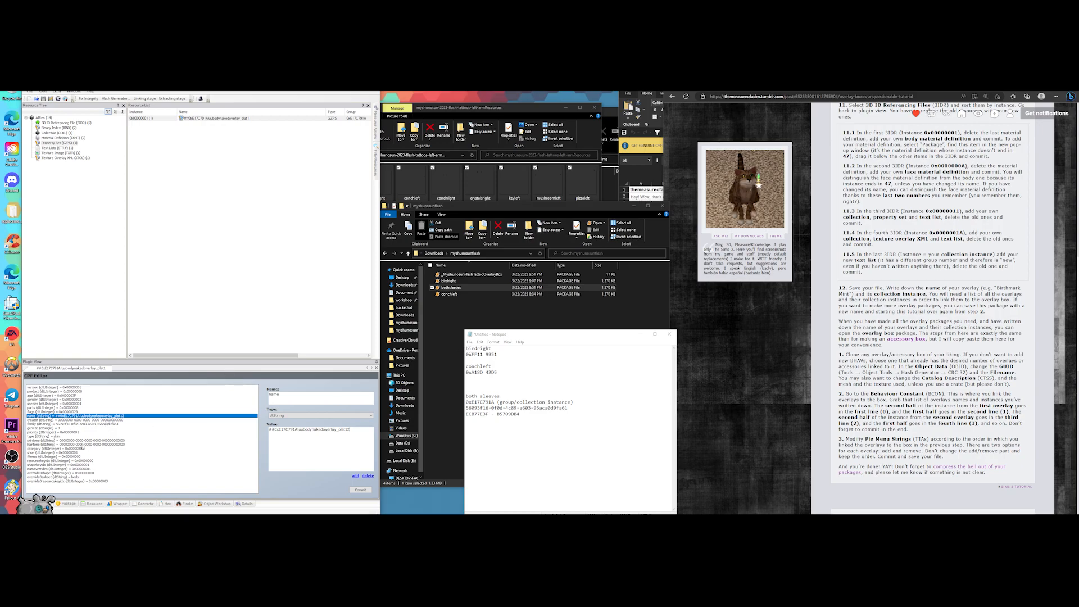
left_click(353, 490)
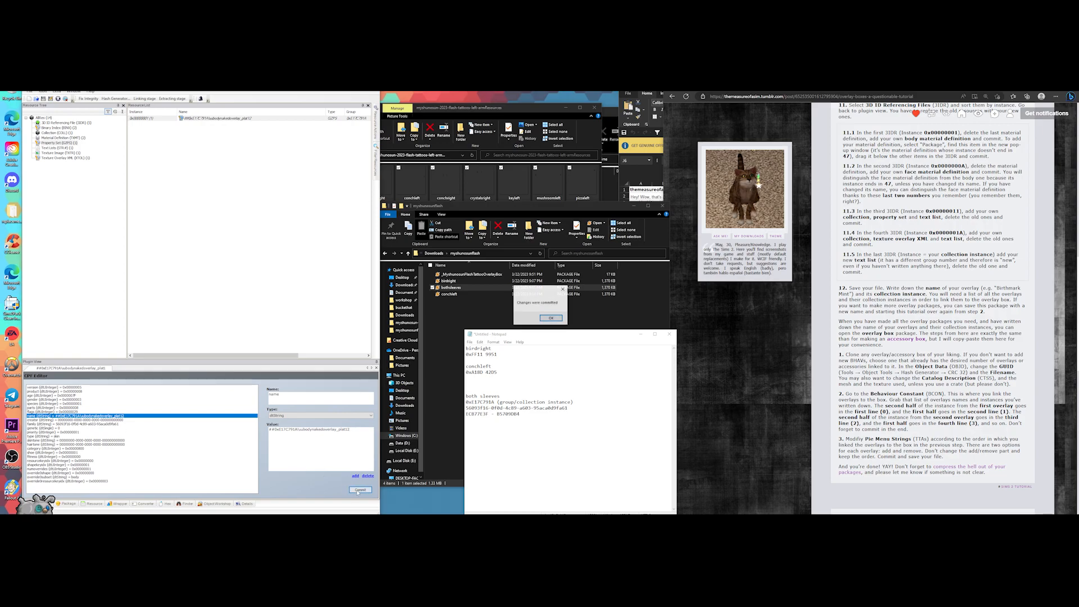
Append 2 to the stdMatBaseTextureName value in the first material definition's properties
left_click(63, 137)
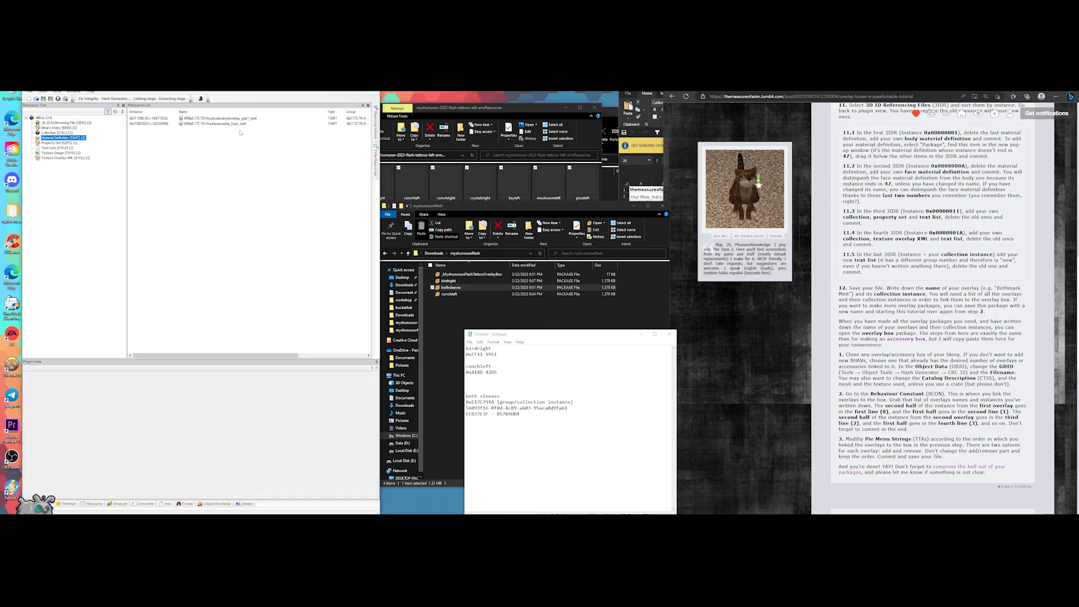
left_click(213, 118)
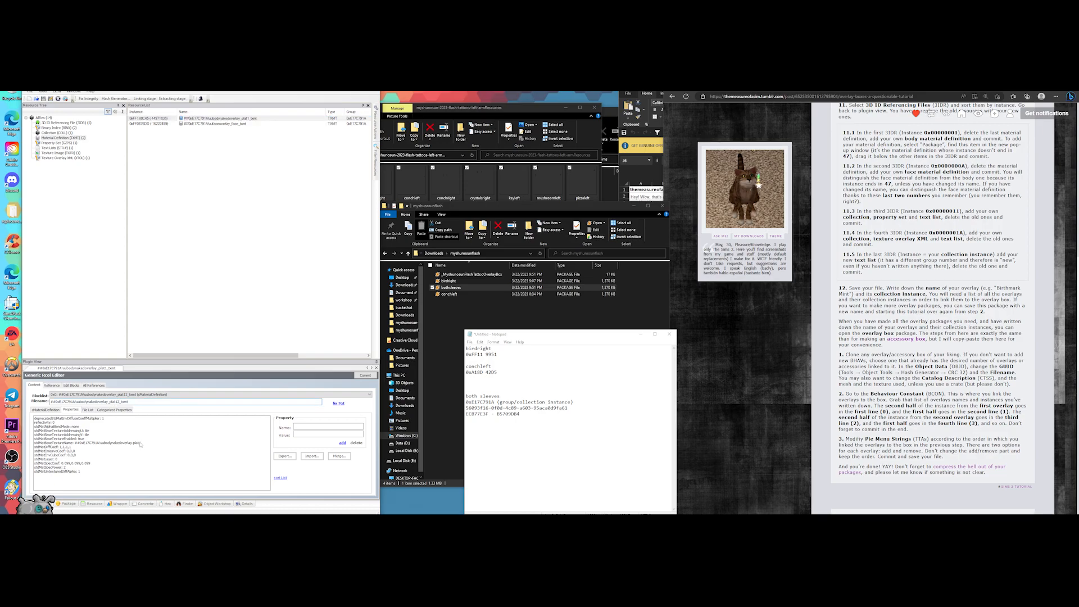
left_click(164, 443)
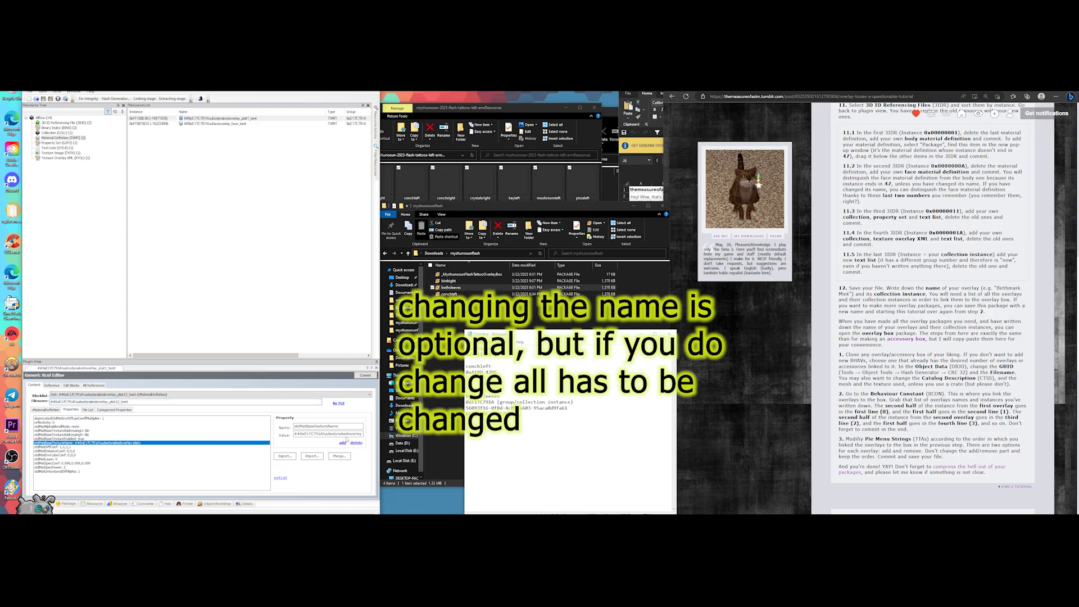
left_click(344, 433)
key("End")
type("2")
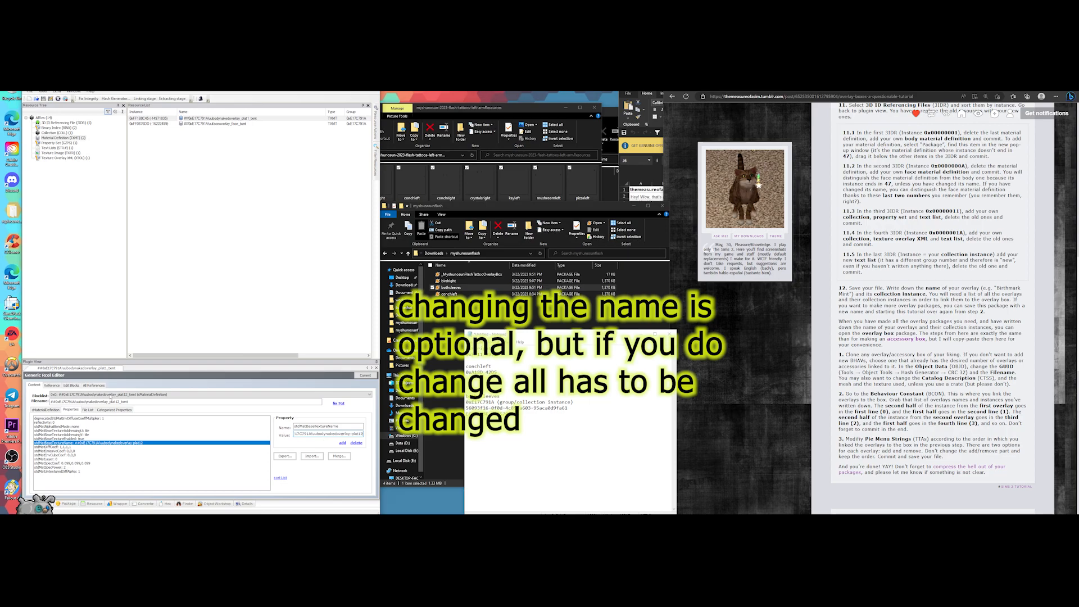
Append 2 to the overlay name in the material definition's file list and description, and commit the resource
left_click(87, 410)
left_click(118, 419)
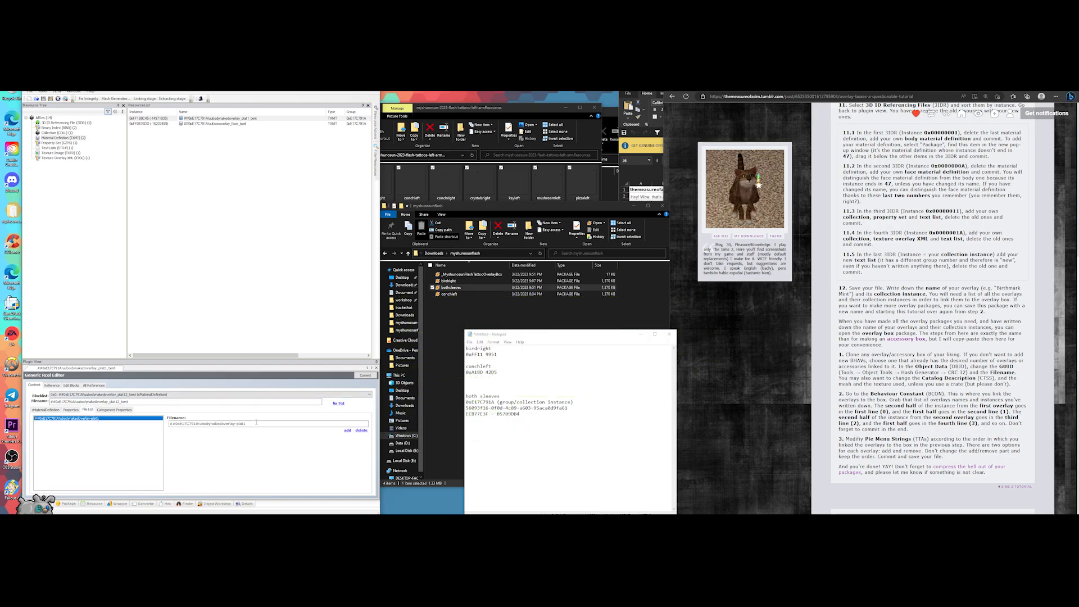
left_click(45, 409)
left_click(148, 434)
type("2")
left_click(364, 376)
key("Return")
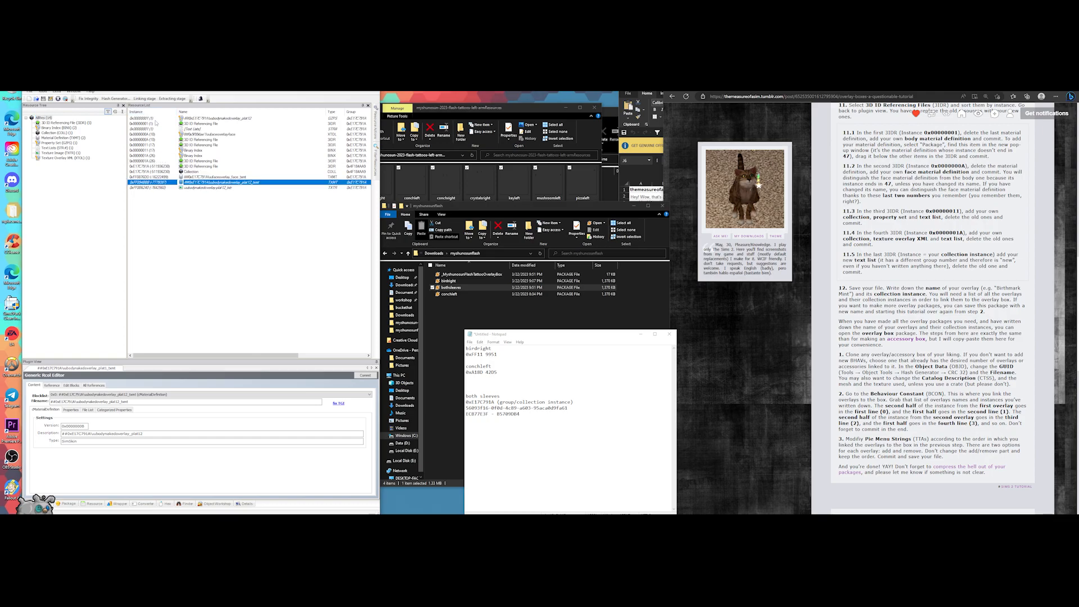
Open the 3D ID Referencing File with instance 0x00000001 and set the second value on the last Both sleeves notes line to 455A
left_click(184, 123)
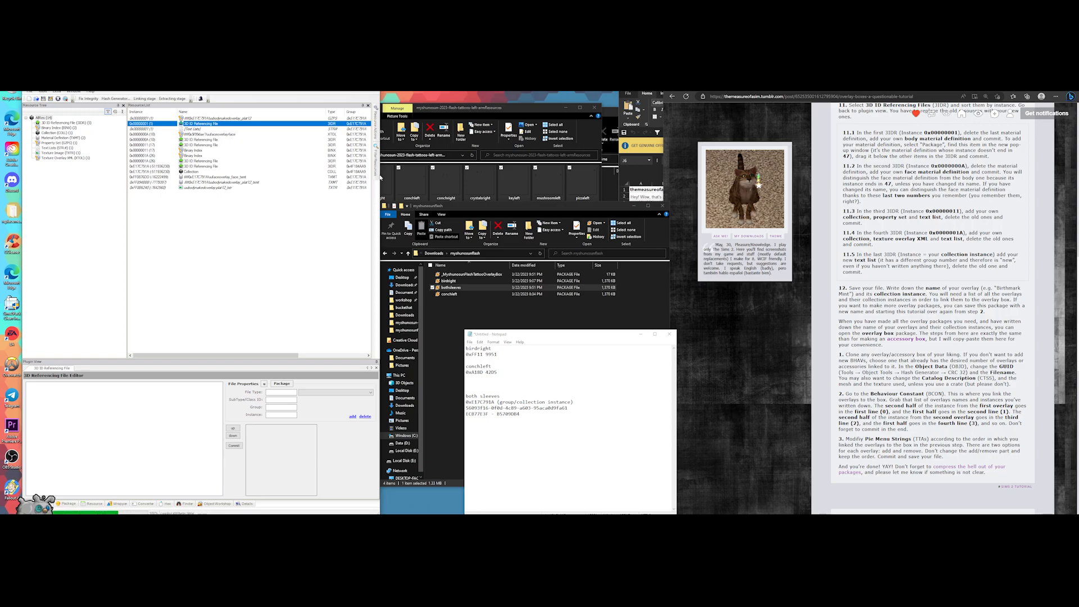
left_click_drag(379, 176, 422, 174)
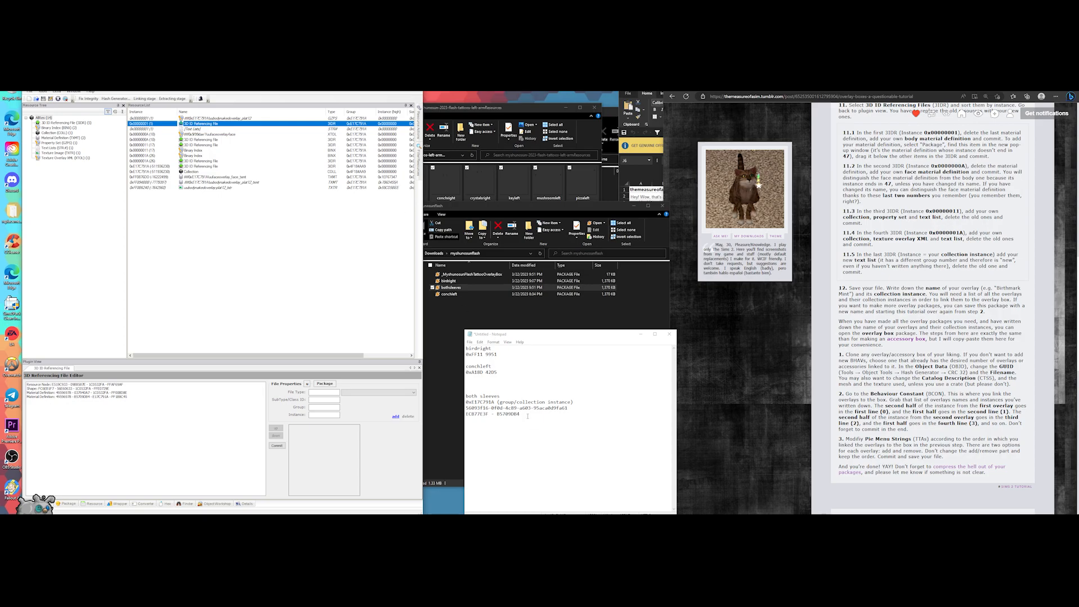
left_click_drag(528, 417, 496, 414)
type("455A")
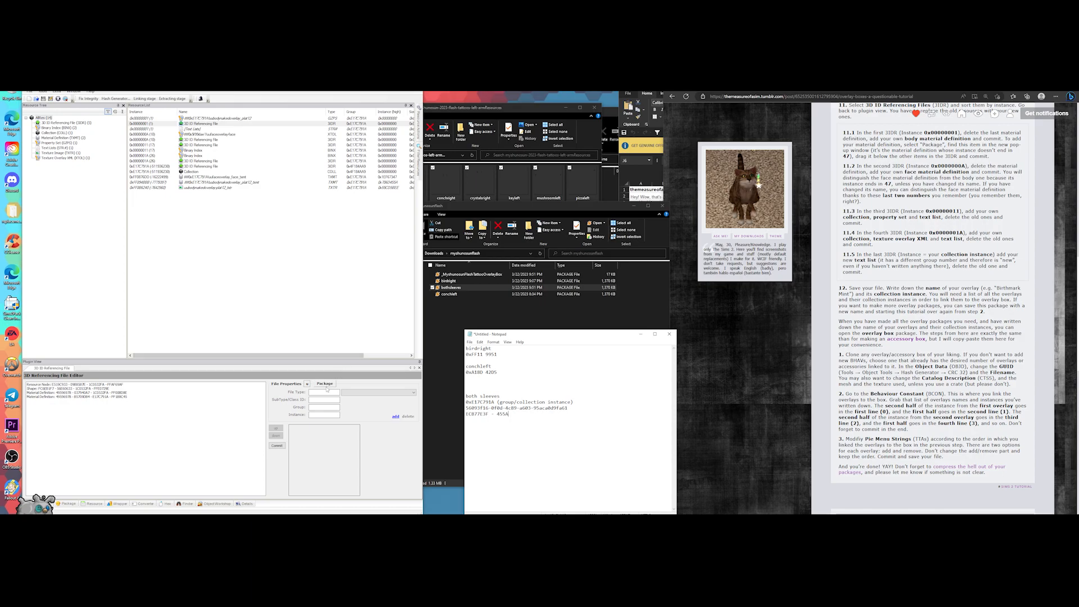
Add the overlay's own body material definition from the package to the 0x00000001 referencing file, delete the old one and commit
left_click(325, 384)
left_click_drag(134, 125, 466, 218)
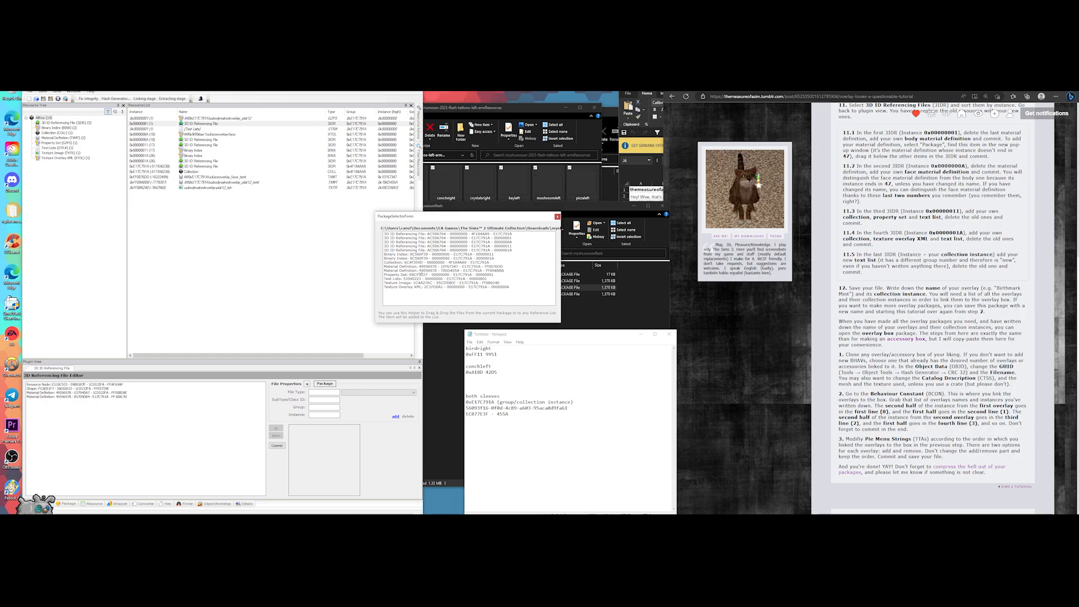
left_click_drag(466, 270, 120, 404)
left_click(99, 396)
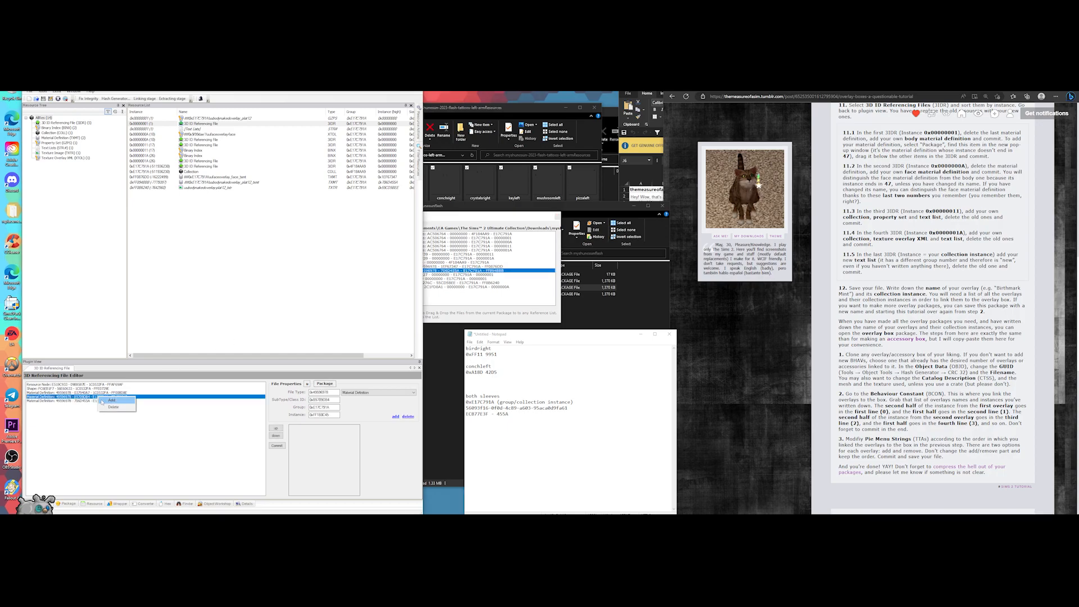
left_click(275, 448)
key("Return")
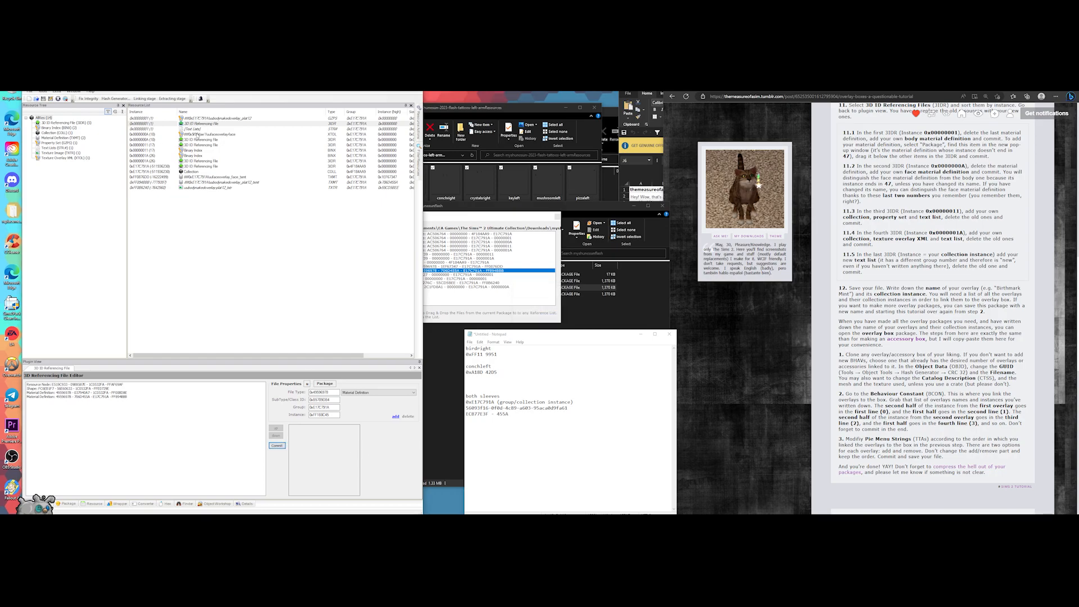
Add the overlay's own collection, property set and text list to the 3D ID Referencing File with instance 0x00000011
left_click(200, 140)
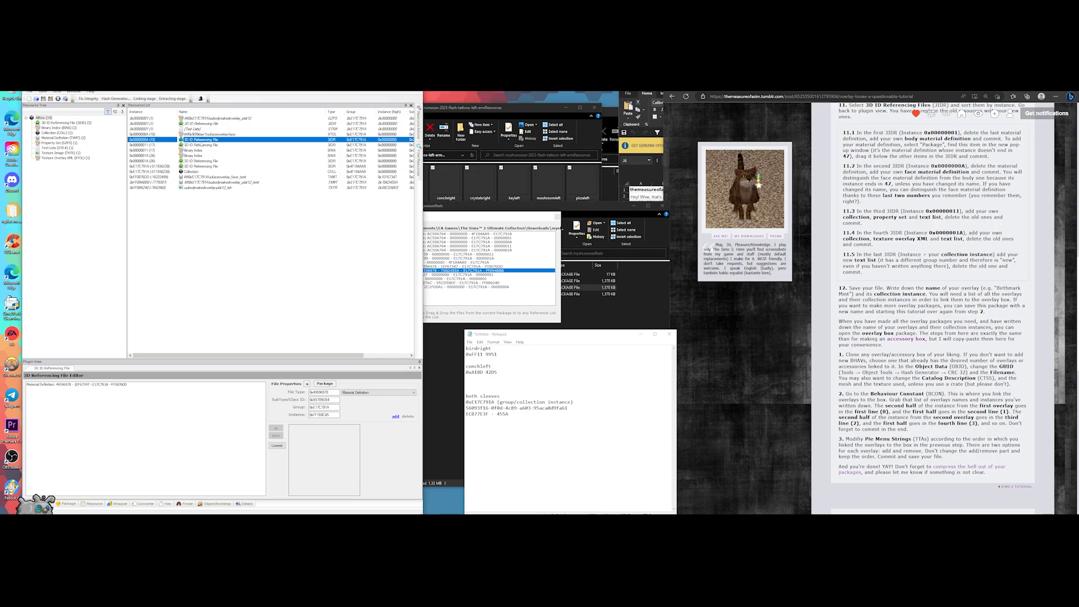
left_click(199, 145)
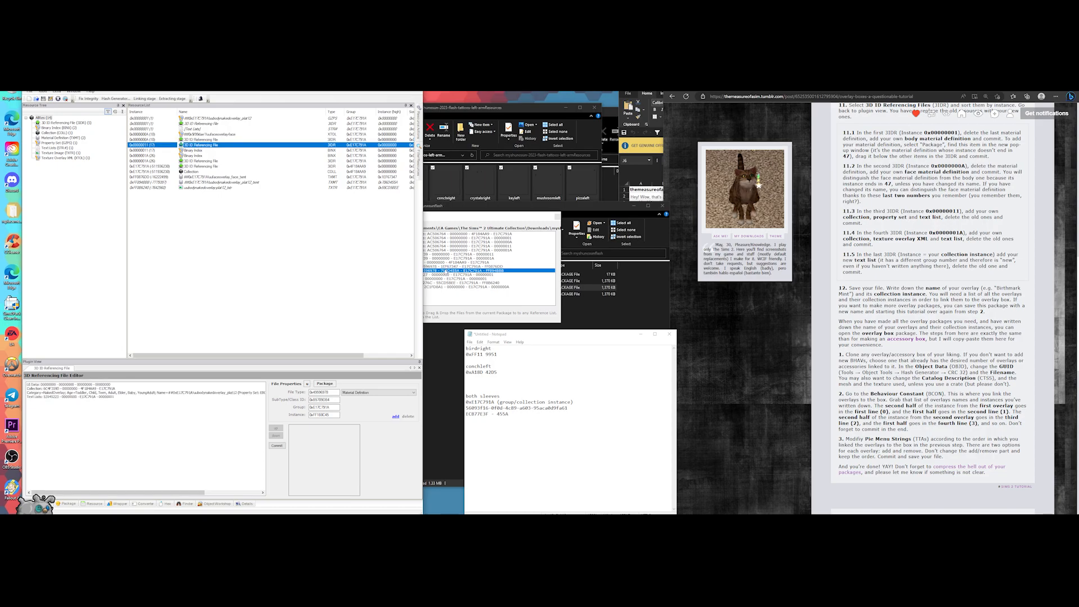
left_click_drag(502, 216, 516, 216)
left_click_drag(506, 262, 170, 437)
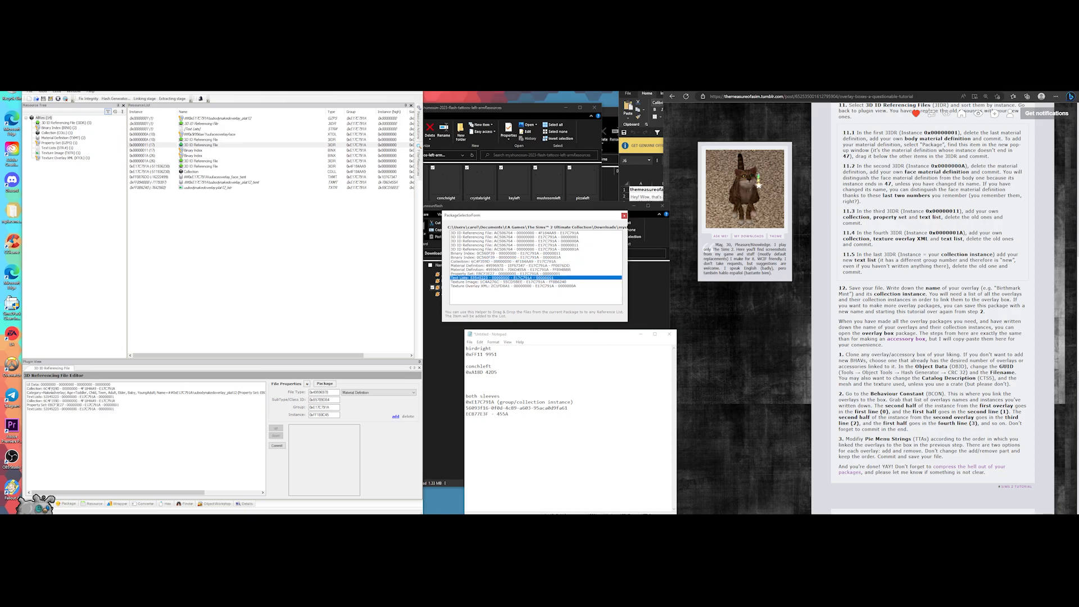
Delete the old collection, property set and text list entries from the 0x00000011 referencing file
right_click(54, 389)
left_click(62, 399)
right_click(54, 388)
left_click(56, 399)
left_click(51, 389)
right_click(51, 389)
left_click(58, 399)
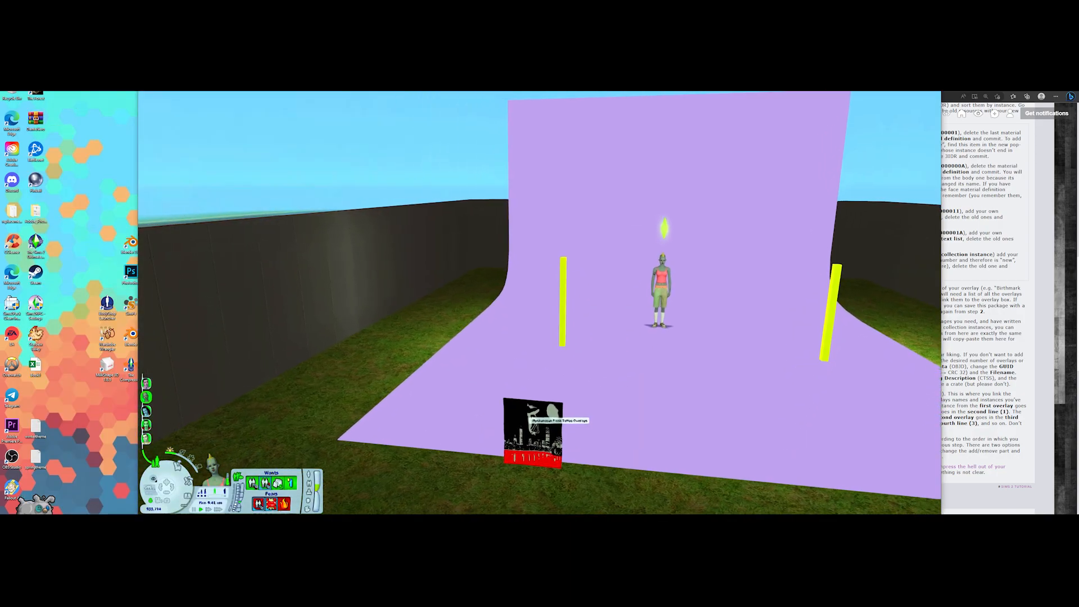
In The Sims 2, add the 12 - Both Sleeves tattoo to the sim using the flash tattoo poster
left_click(551, 431)
left_click(595, 447)
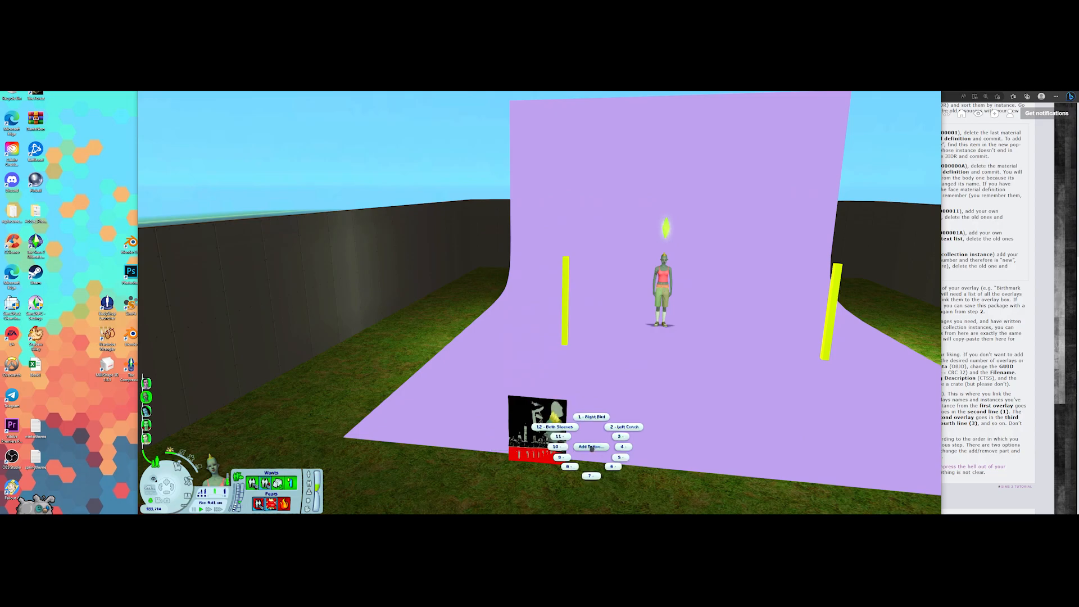
left_click(575, 431)
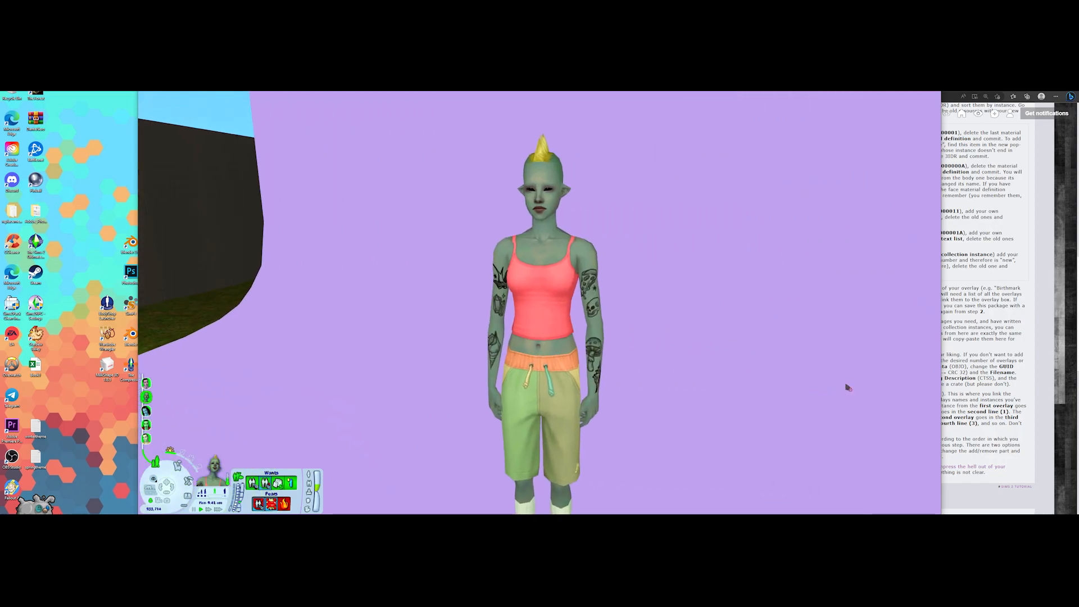
Frame the sim's tattooed arms and torso against the lavender backdrop in the free camera
middle_click_drag(729, 355, 728, 344)
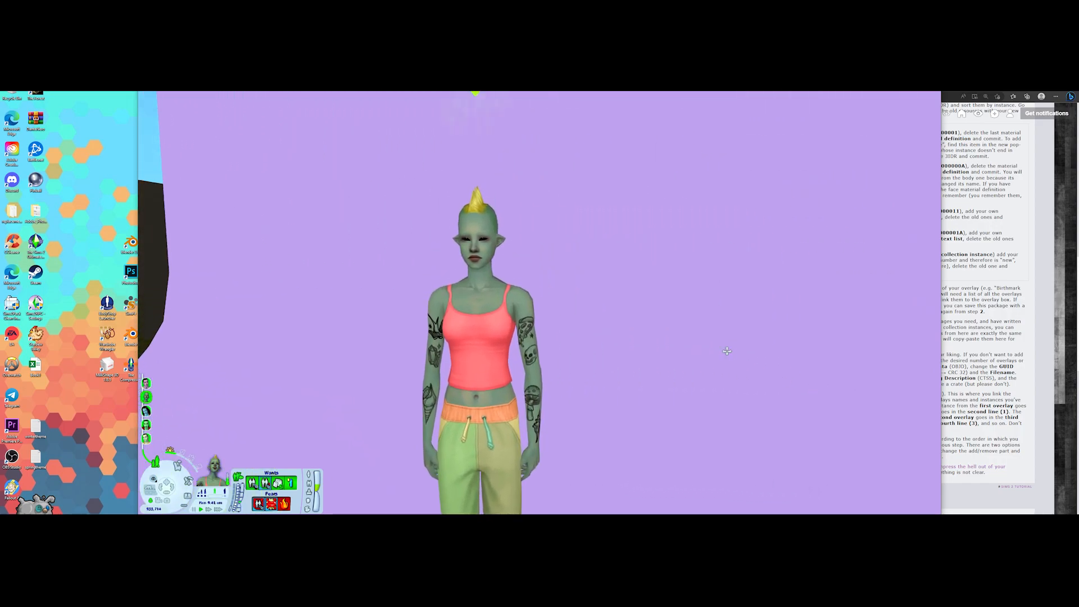
key("Tab")
key("a")
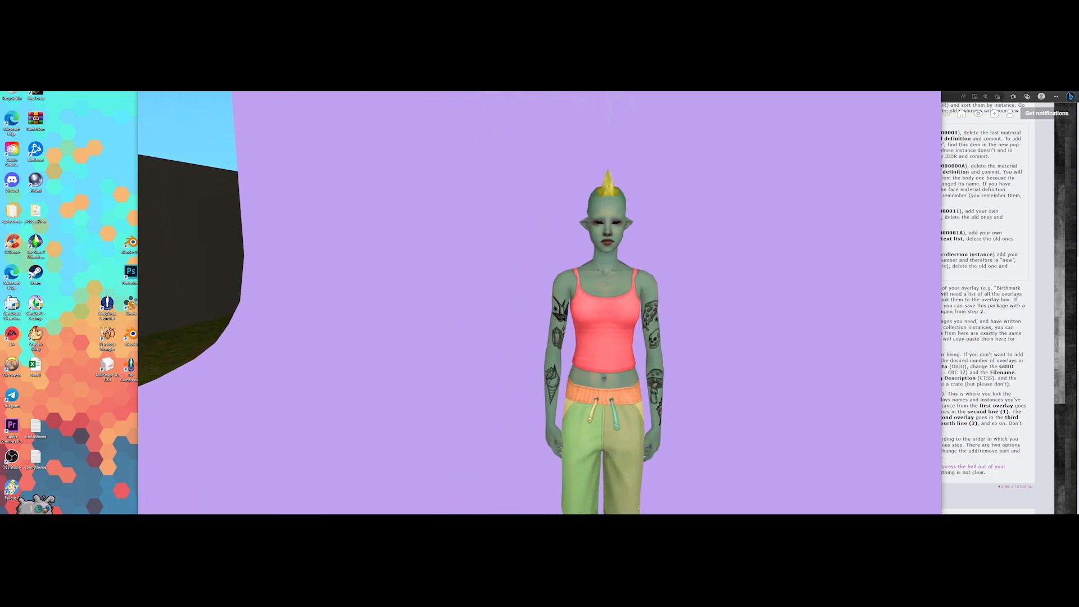
key("w")
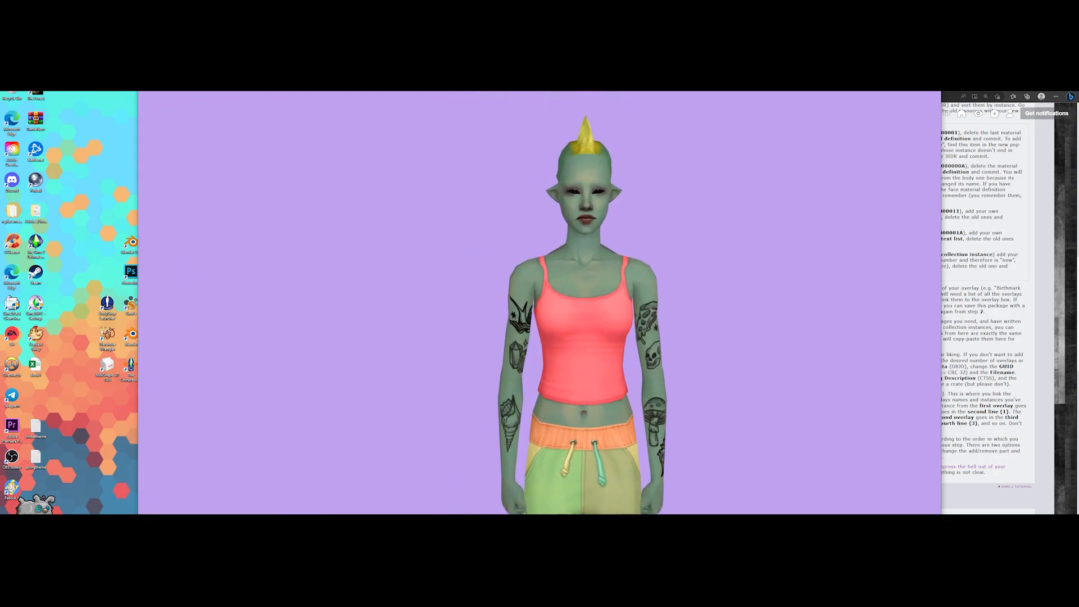
key("Tab")
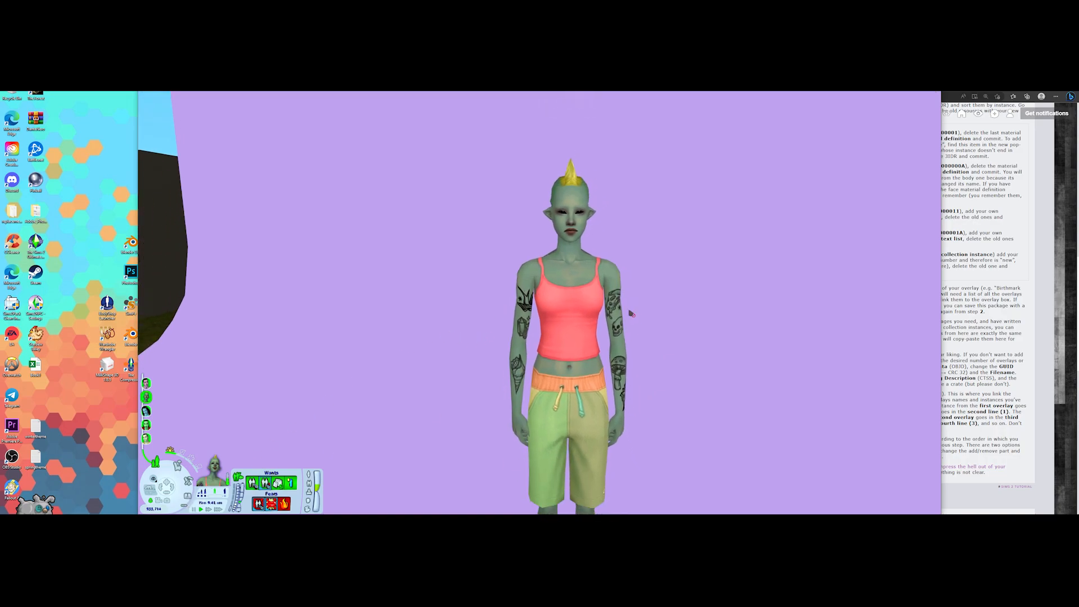
Quit the game and confirm the exit
left_click(184, 505)
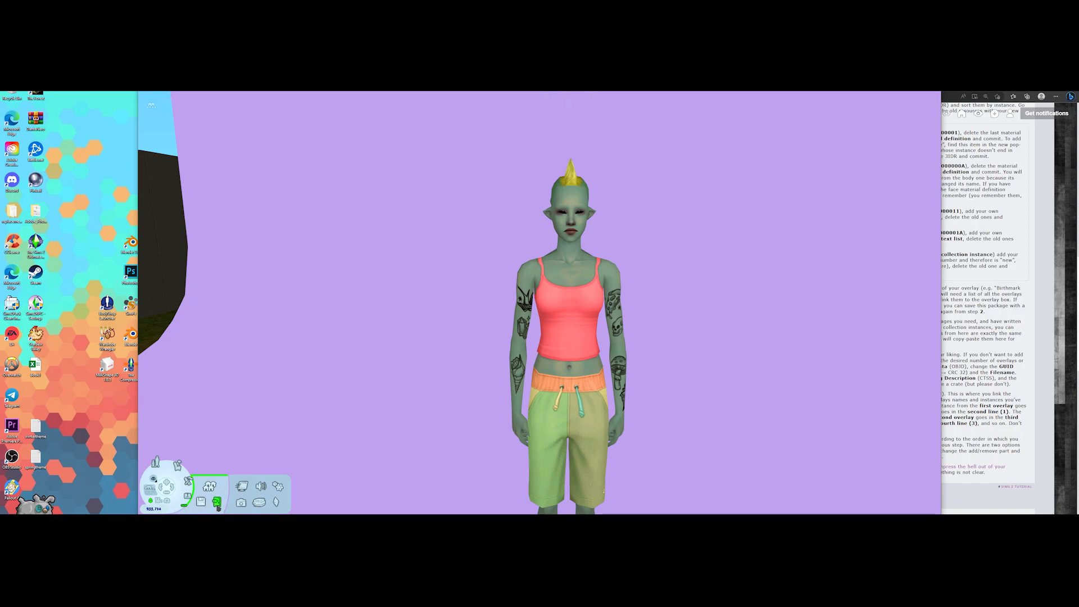
left_click(217, 503)
left_click(511, 309)
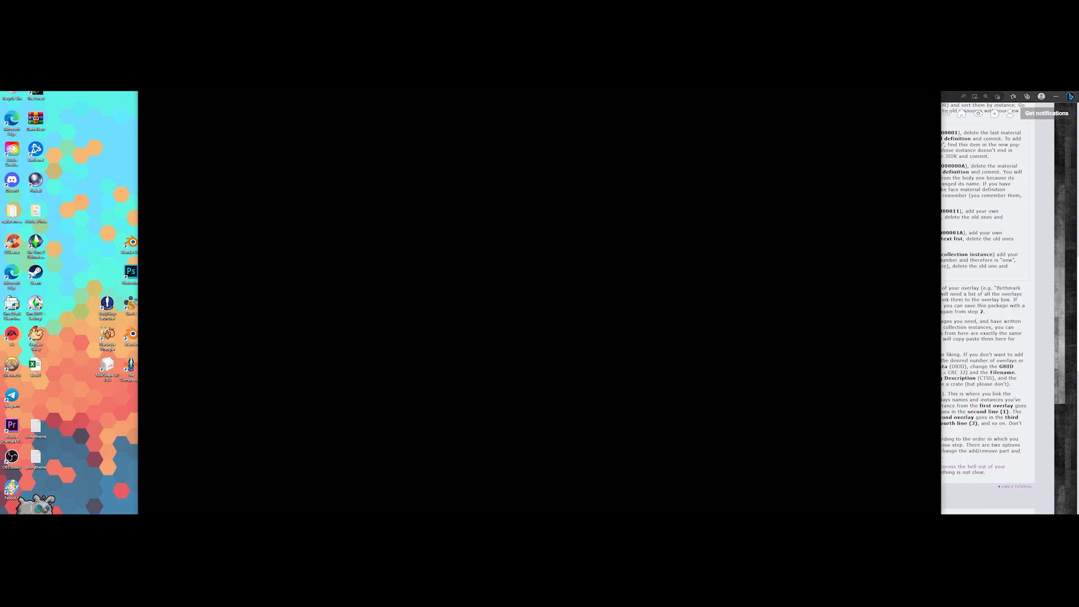
Switch to PhotoScape X, open the lavender-backdrop sim screenshot from the Pictures folder and crop it to a 1:1 square of the torso and arms
key("super+s")
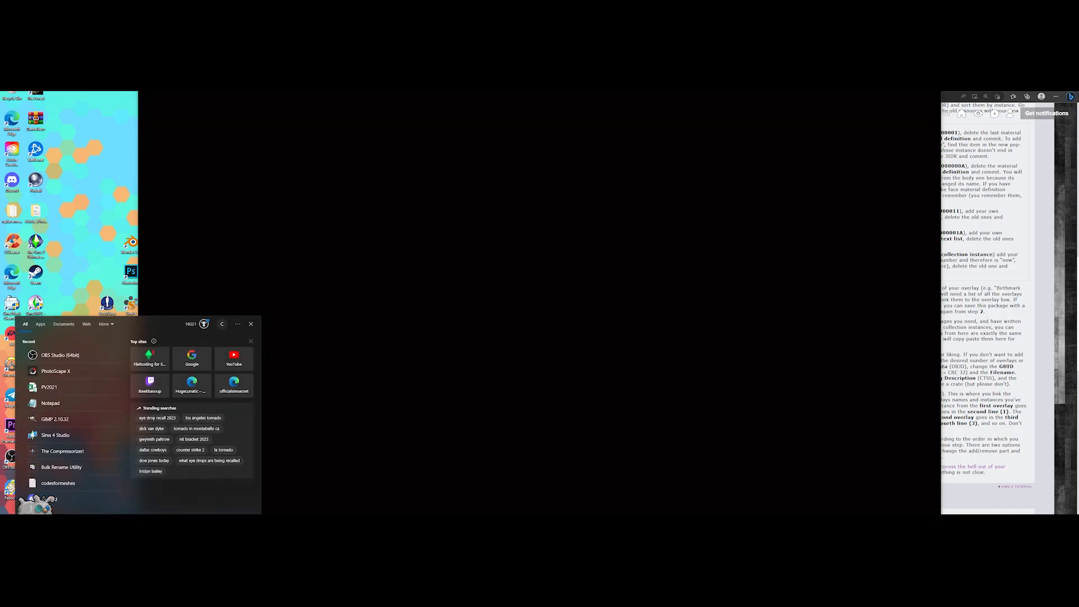
type("obs")
key("Return")
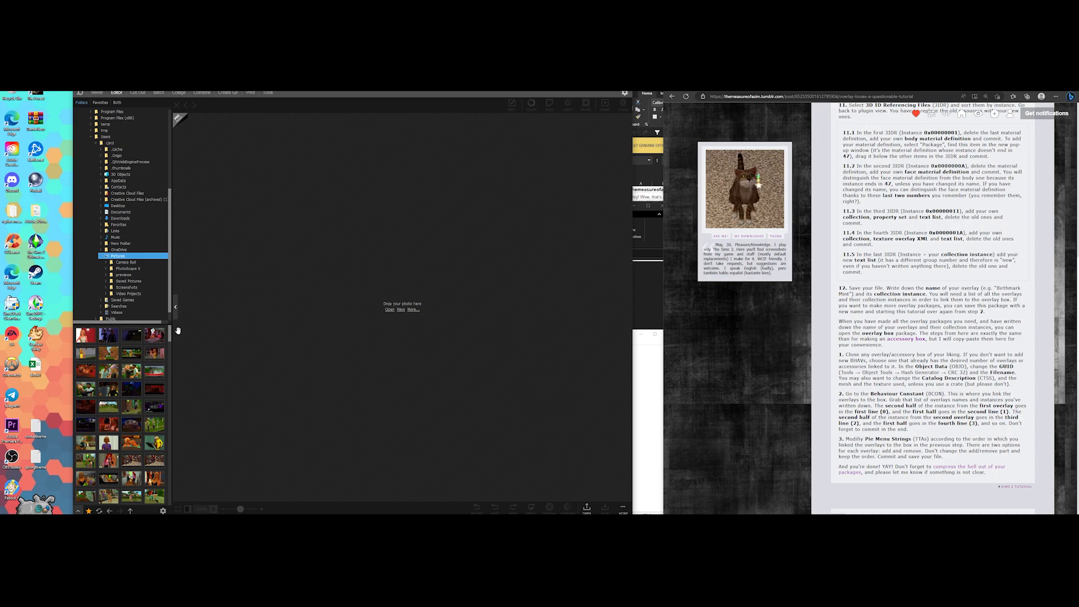
left_click_drag(170, 333, 171, 499)
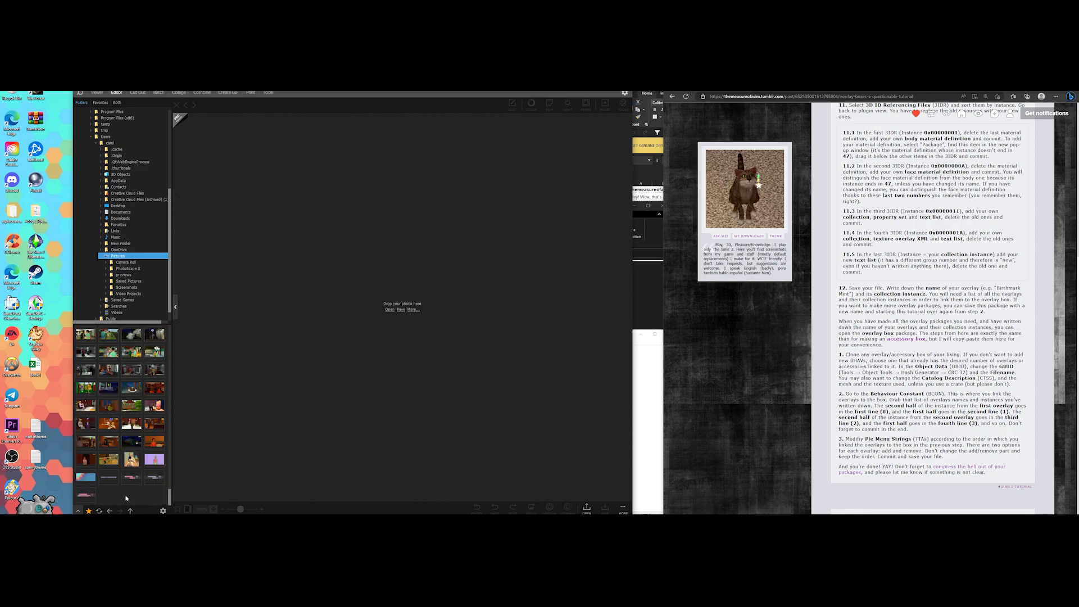
double_click(155, 460)
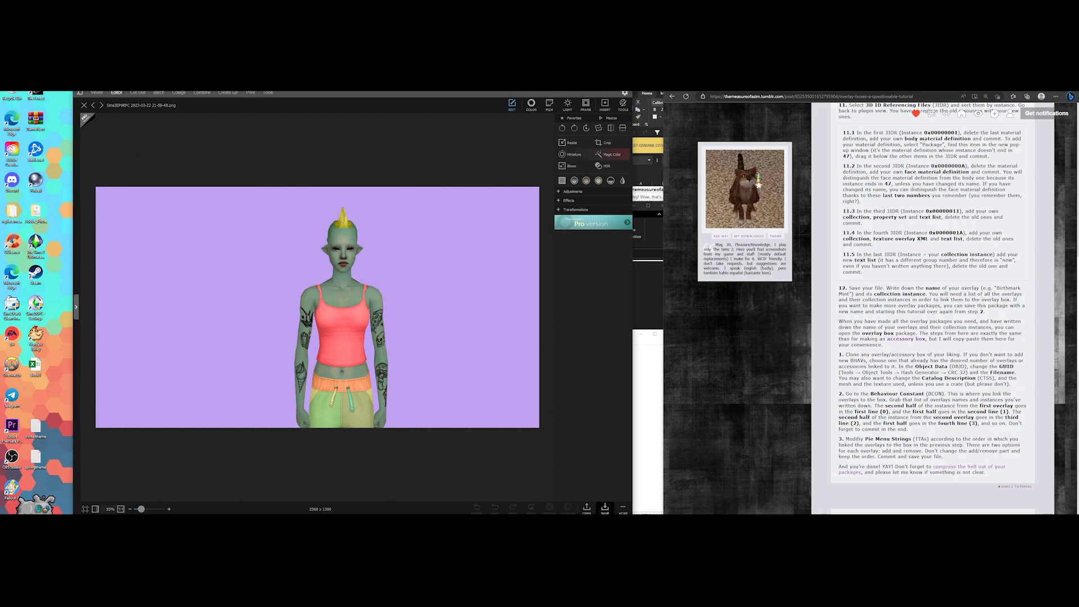
left_click(606, 144)
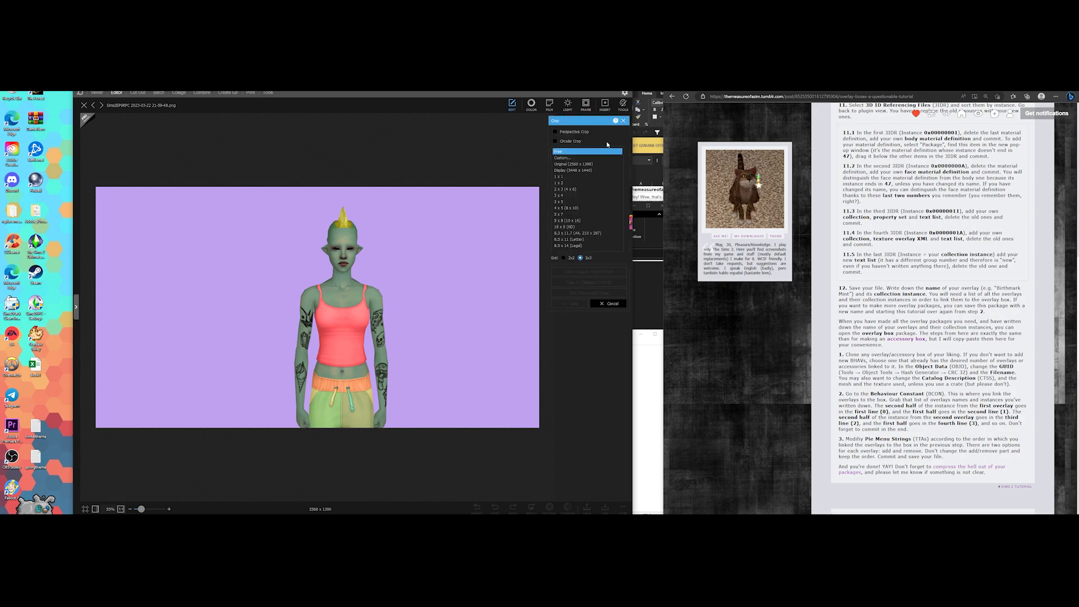
left_click(567, 177)
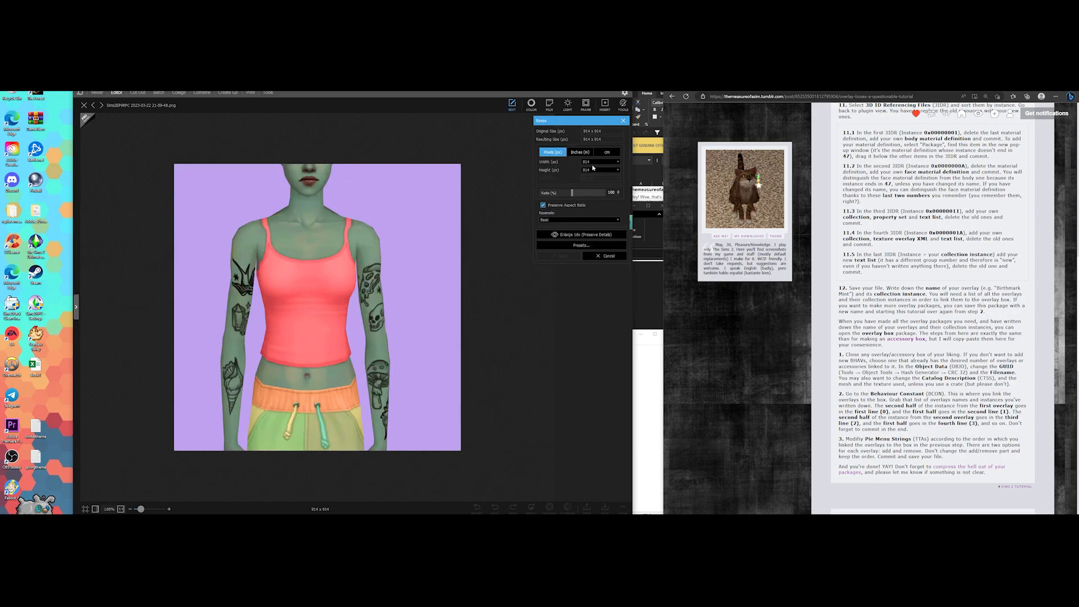
Resize the cropped screenshot to 256 × 256 px and save it
double_click(587, 162)
type("256")
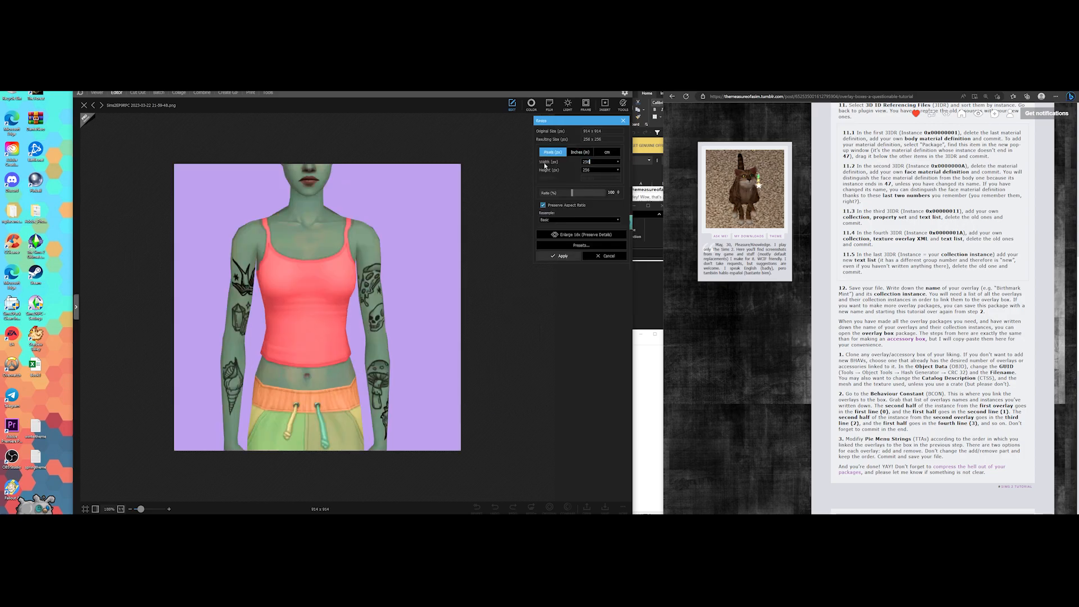
key("Tab")
left_click(559, 255)
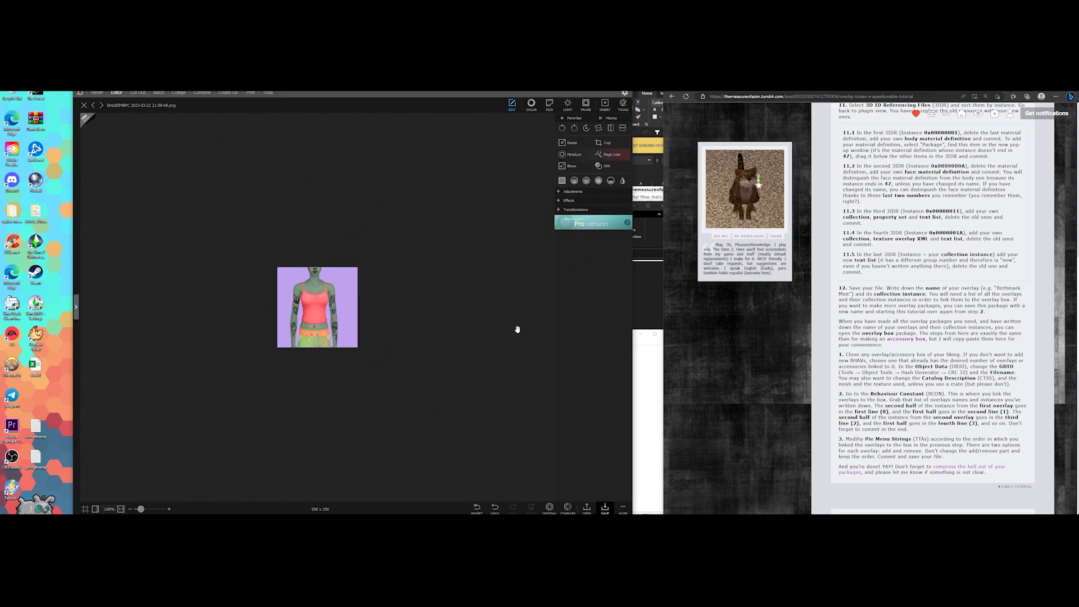
left_click(604, 508)
left_click(280, 238)
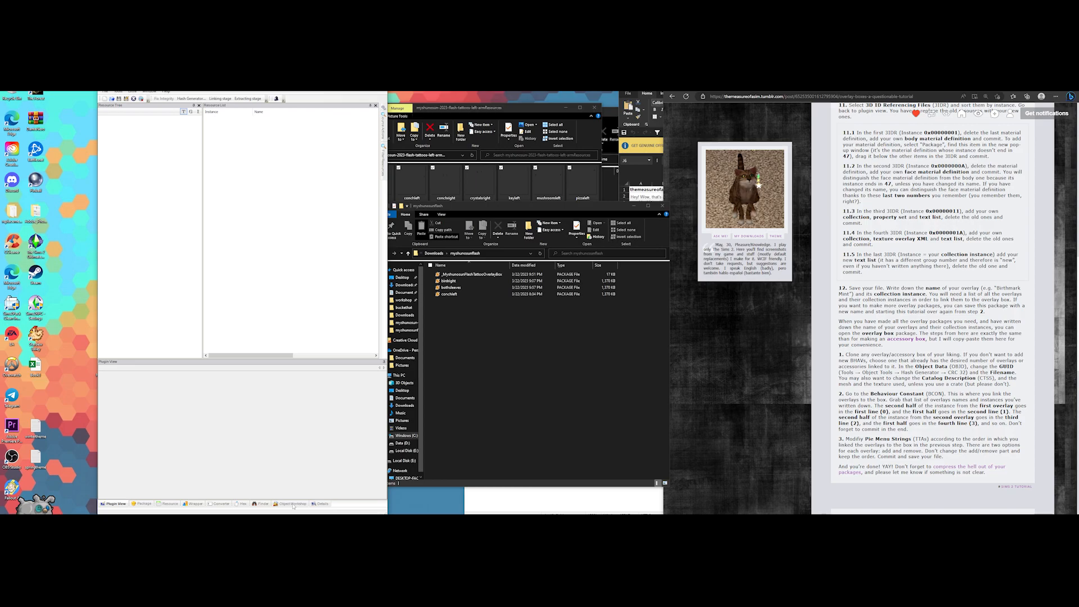
In SimPE, load the Object Workshop catalogue and select the Painting - Poster - Worship object
left_click(293, 504)
left_click(125, 411)
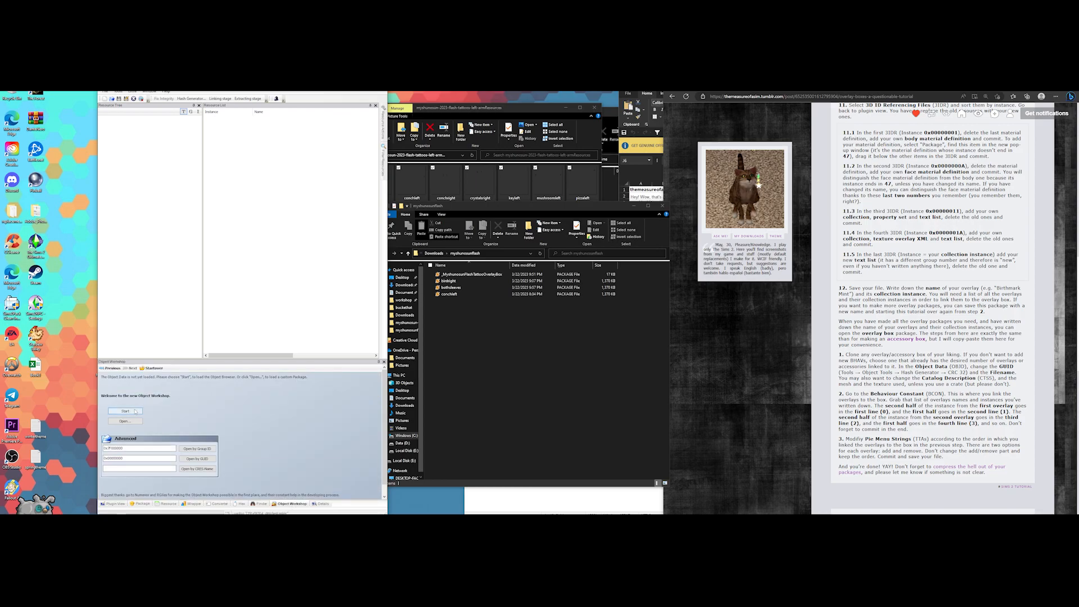
left_click_drag(164, 360, 163, 311)
left_click(106, 353)
left_click(110, 413)
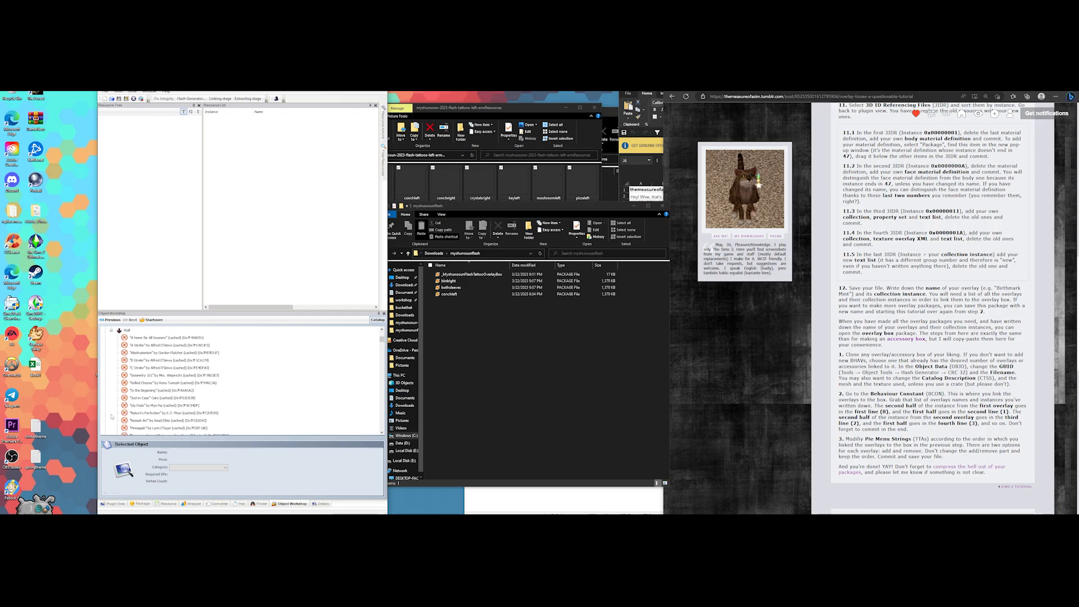
scroll(112, 416, "down", 15)
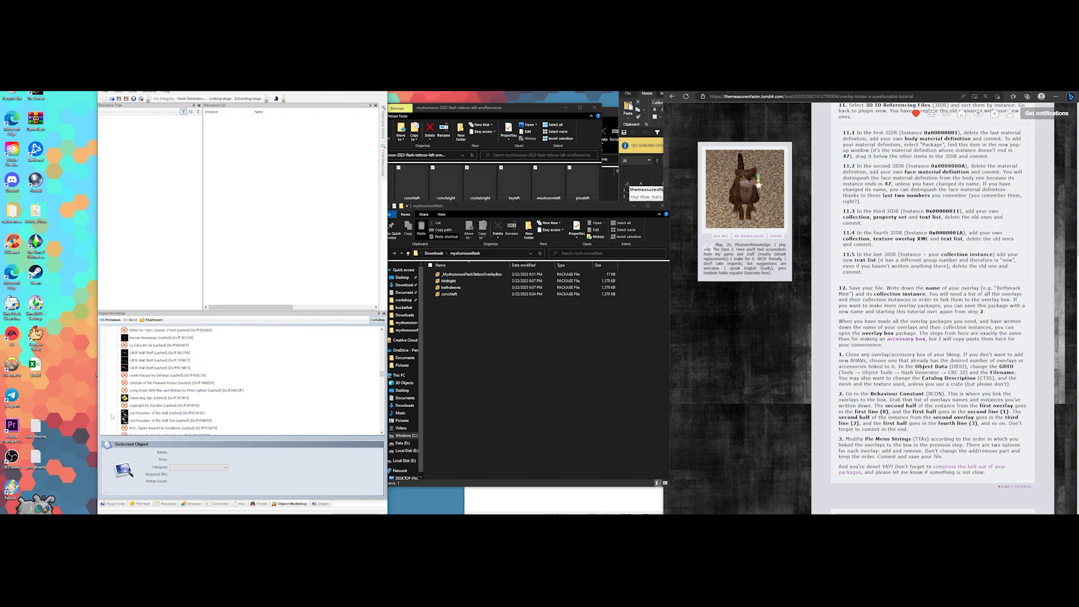
scroll(287, 352, "down", 1)
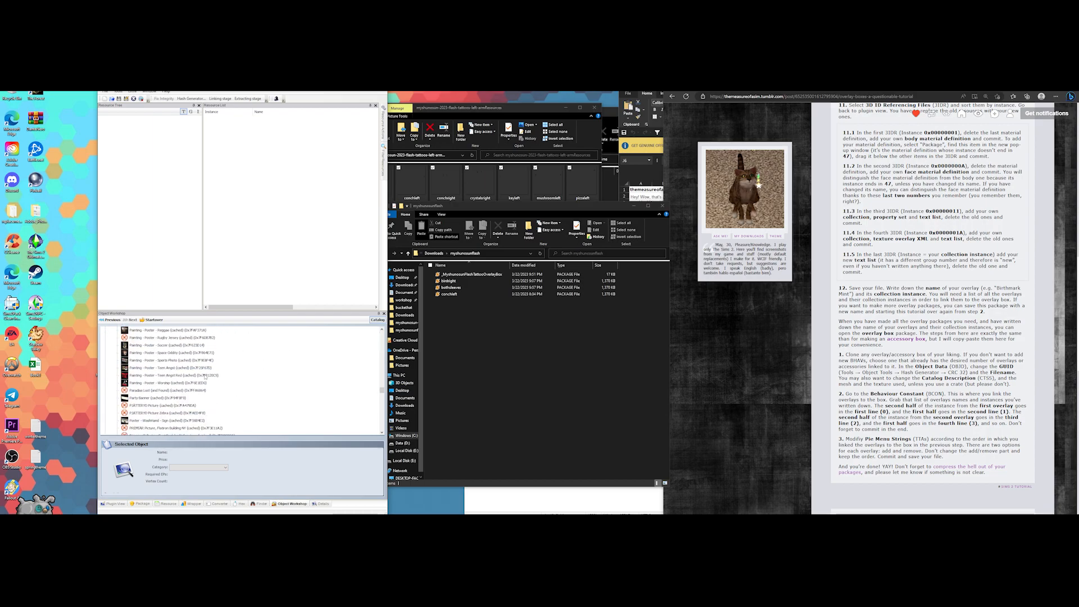
left_click(179, 384)
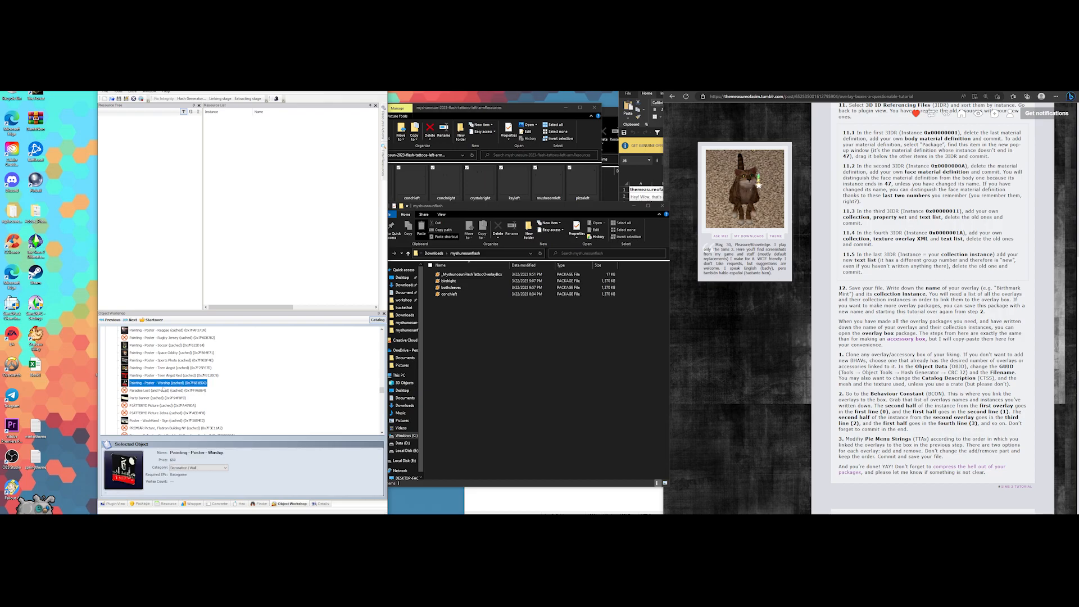
Start the Object Workshop task on the Worship poster and accept its settings
left_click(132, 321)
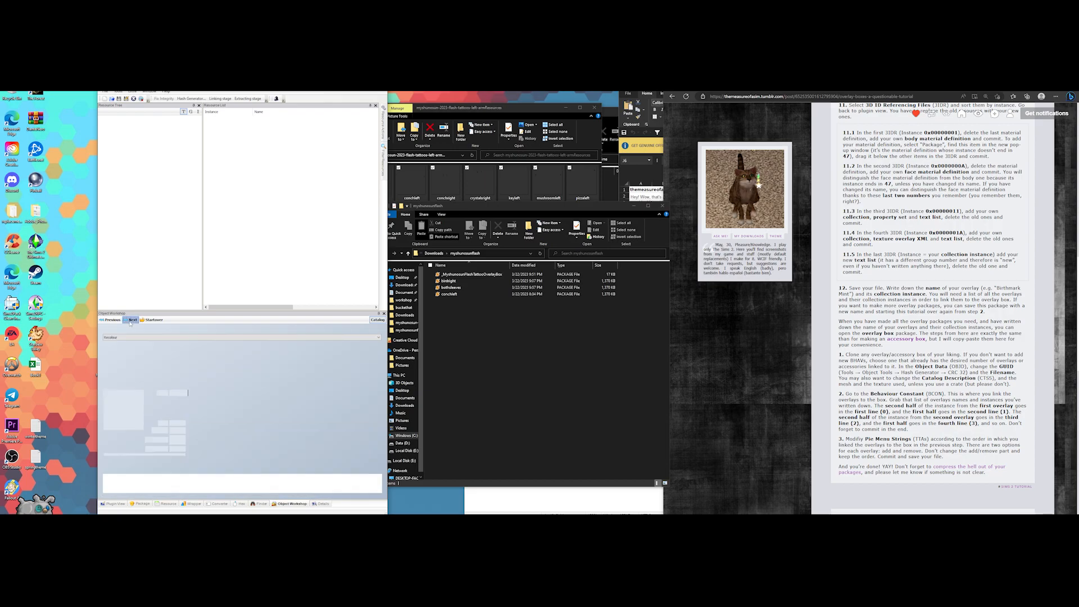
left_click(361, 345)
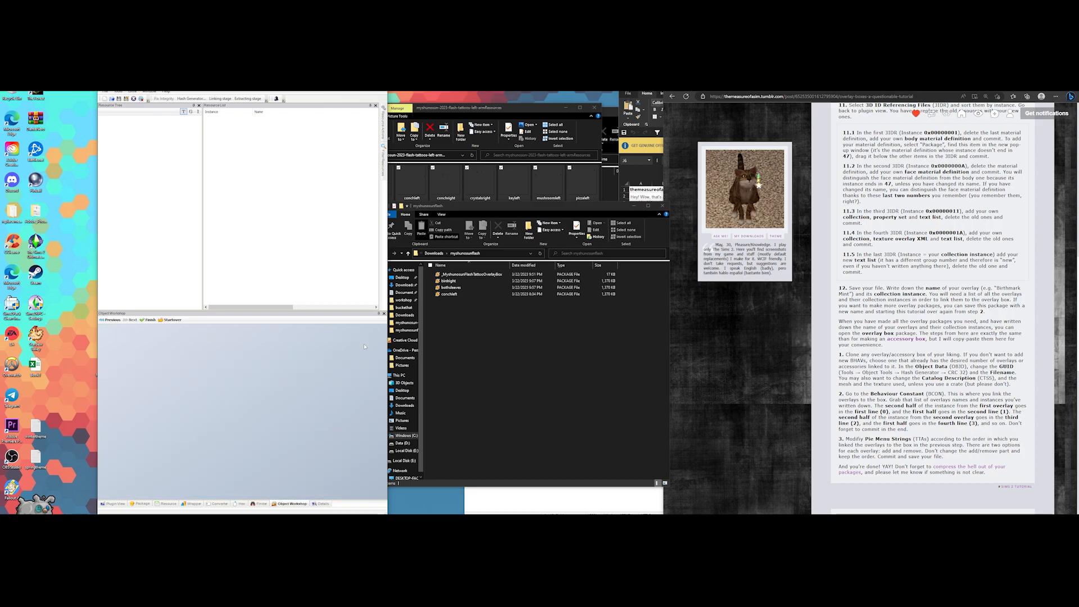
left_click(185, 133)
Save the new poster package as platasp_CivicIdol_MyshunosunFlashTattoos in the Downloads myshunosunflash folder
left_click_drag(143, 263, 200, 263)
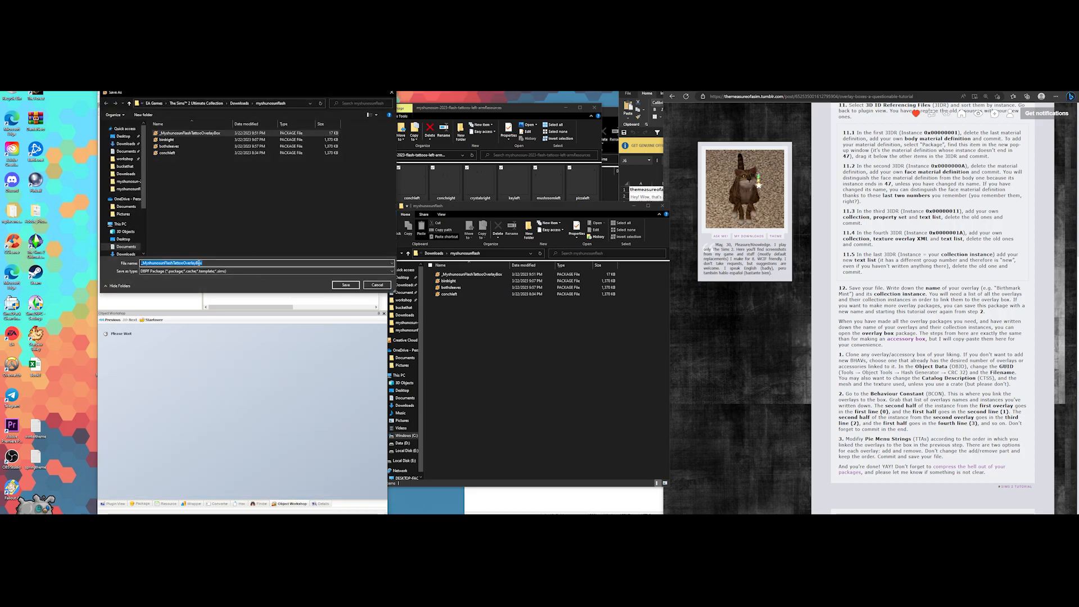
key("Left")
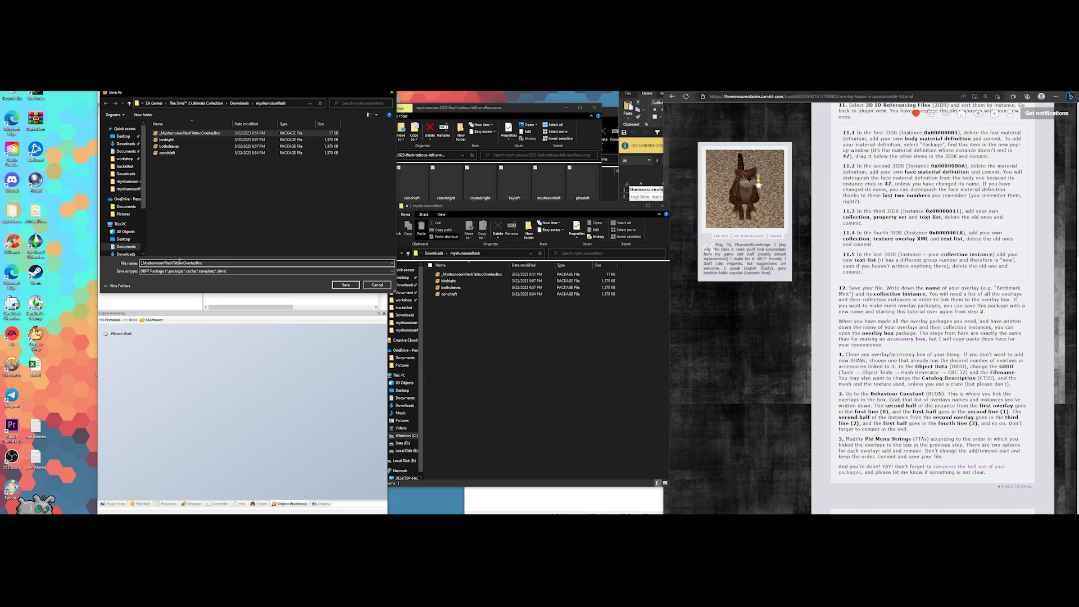
type("platasp")
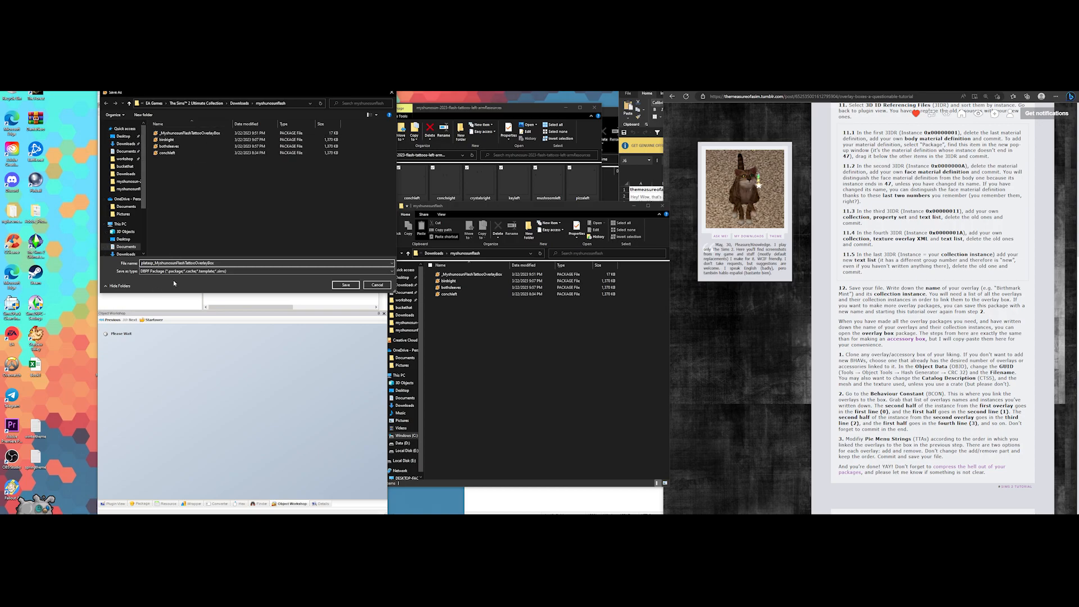
type("_CivicIdol")
left_click(212, 263)
key("Delete")
key("Delete")
key("Delete")
key("Delete")
key("Delete")
key("Delete")
key("Delete")
key("Delete")
key("Delete")
key("Delete")
type("s")
left_click(337, 284)
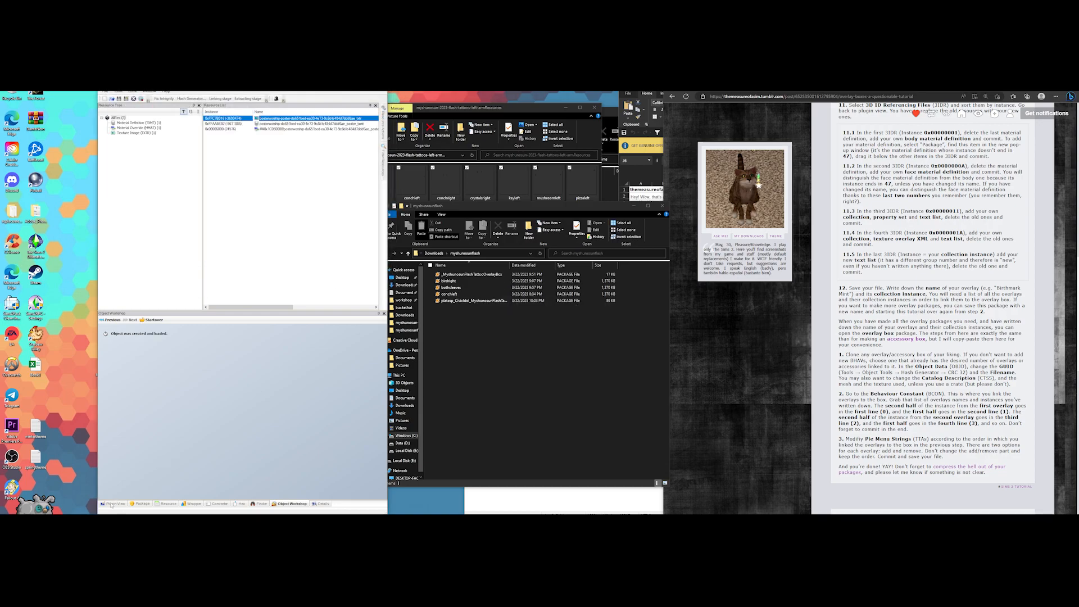
Open the poster's texture, build its DXT from the cropped lavender-backdrop sim screenshot in Pictures and commit the change
left_click(111, 505)
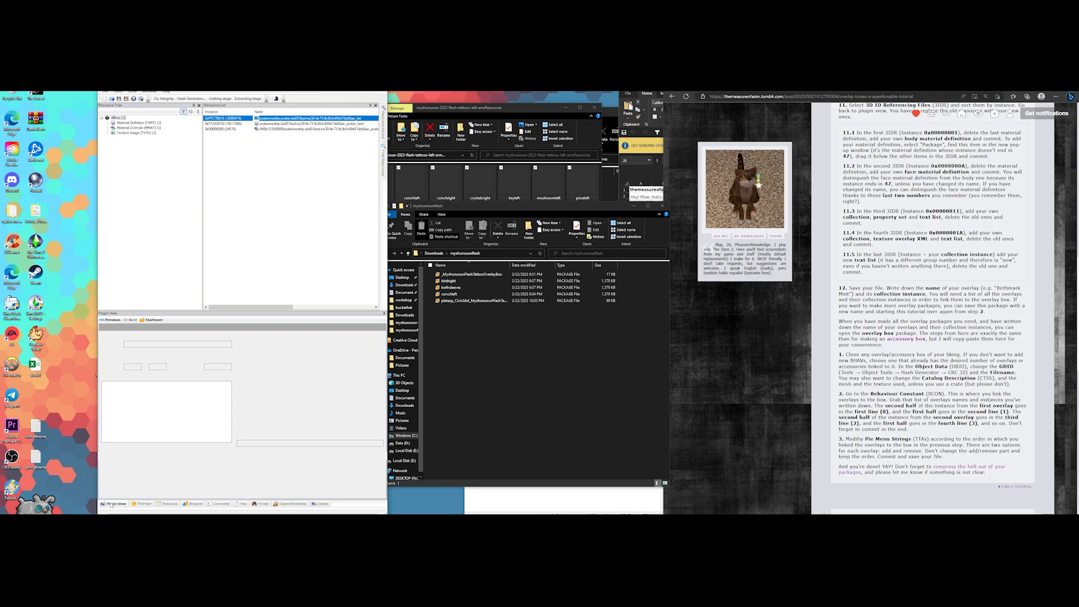
right_click(280, 363)
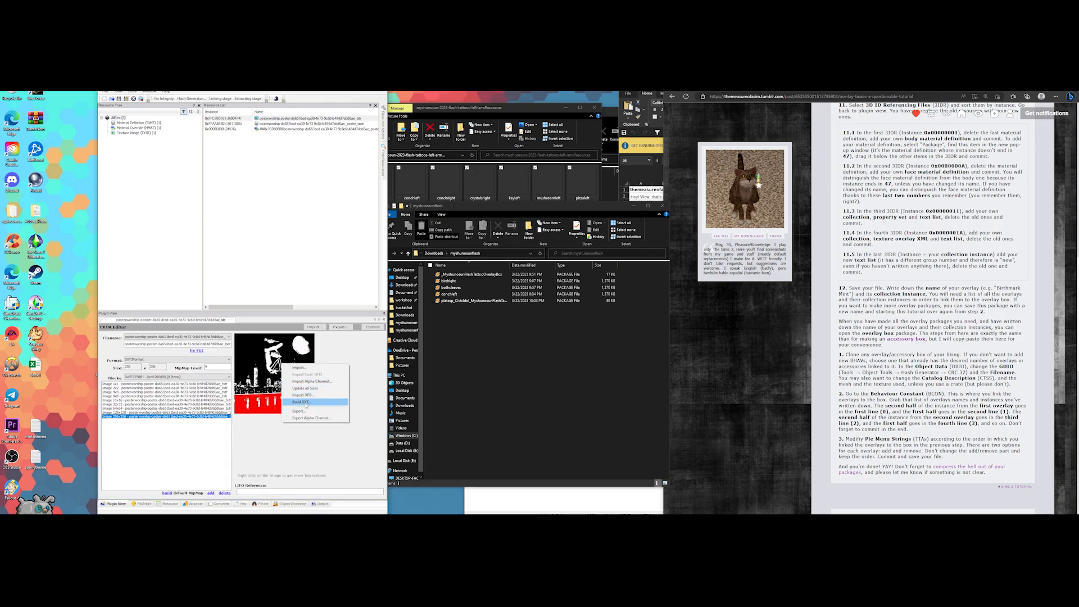
left_click(300, 402)
left_click(78, 188)
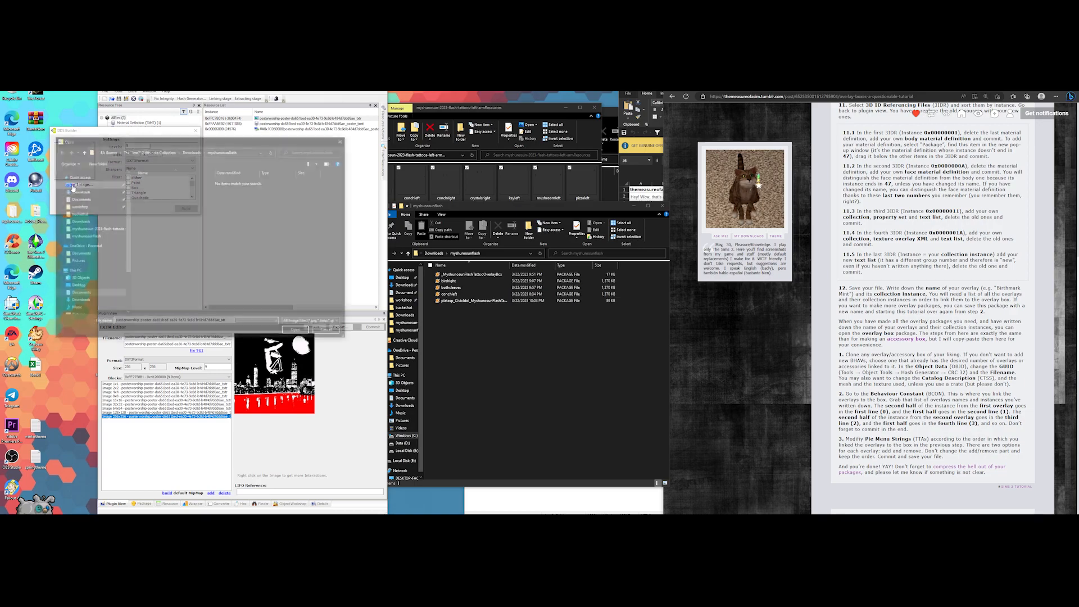
scroll(85, 269, "down", 3)
left_click(75, 252)
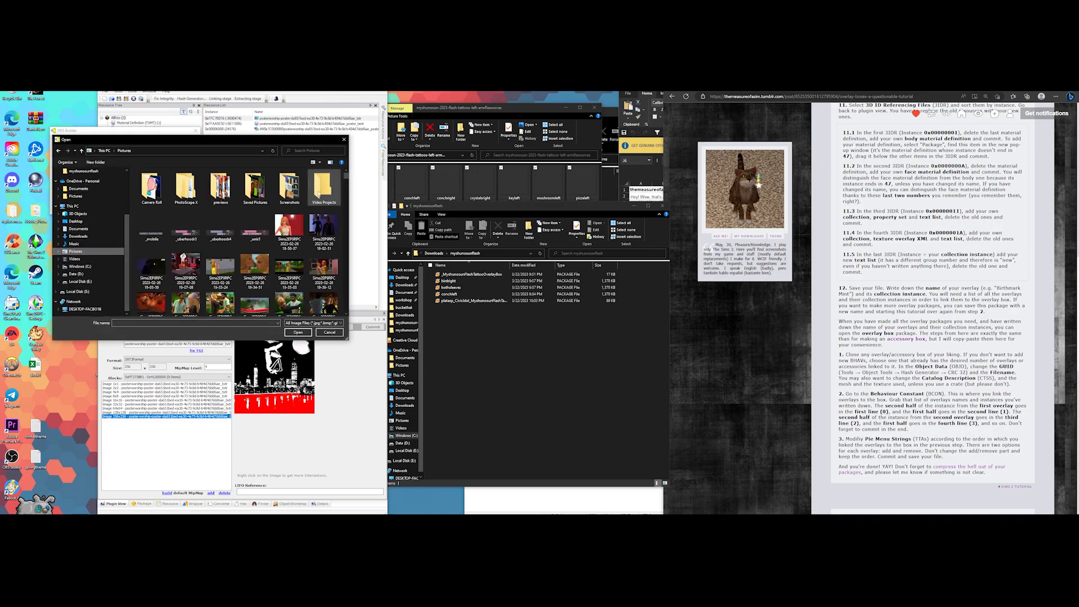
scroll(342, 305, "down", 3)
scroll(343, 305, "down", 3)
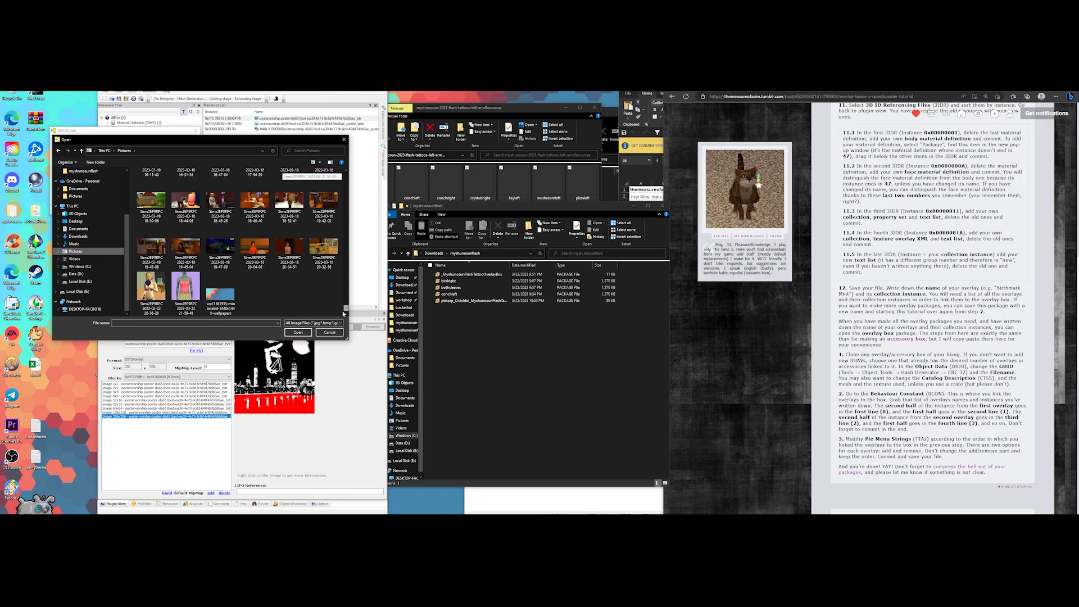
left_click(186, 288)
left_click(294, 334)
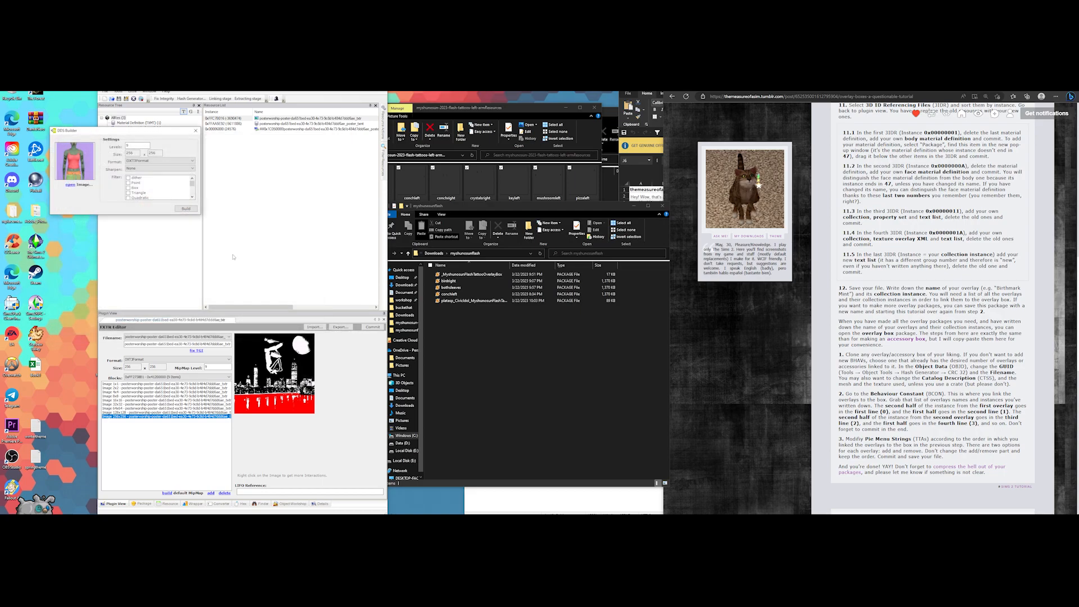
left_click(186, 209)
left_click(373, 327)
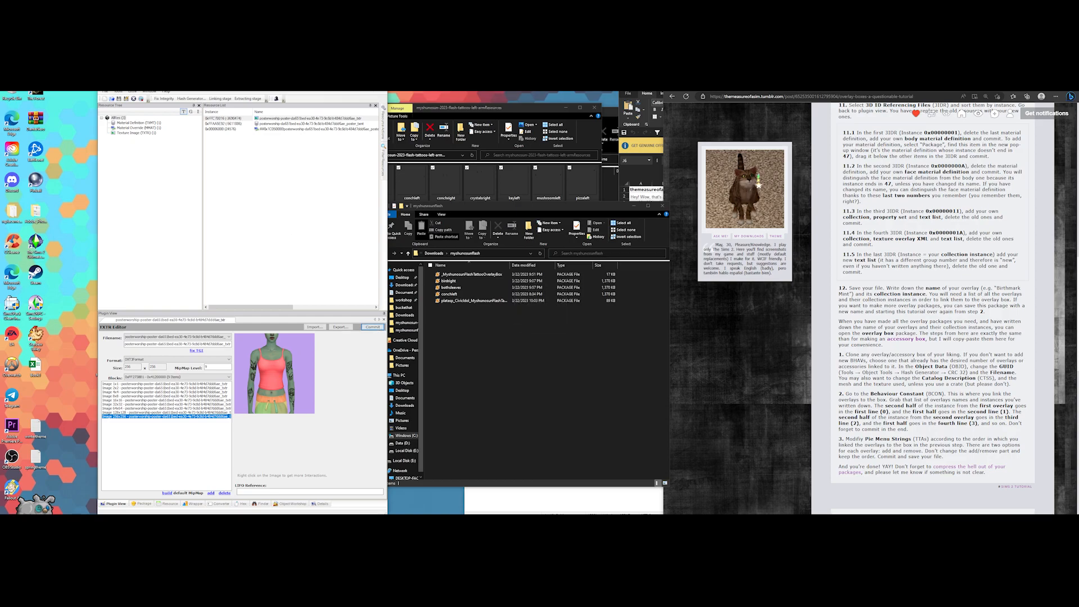
Switch to The Sims 2 and apply the new tattooed-torso design to the placed overlay poster with the Design tool
left_click(380, 84)
double_click(162, 305)
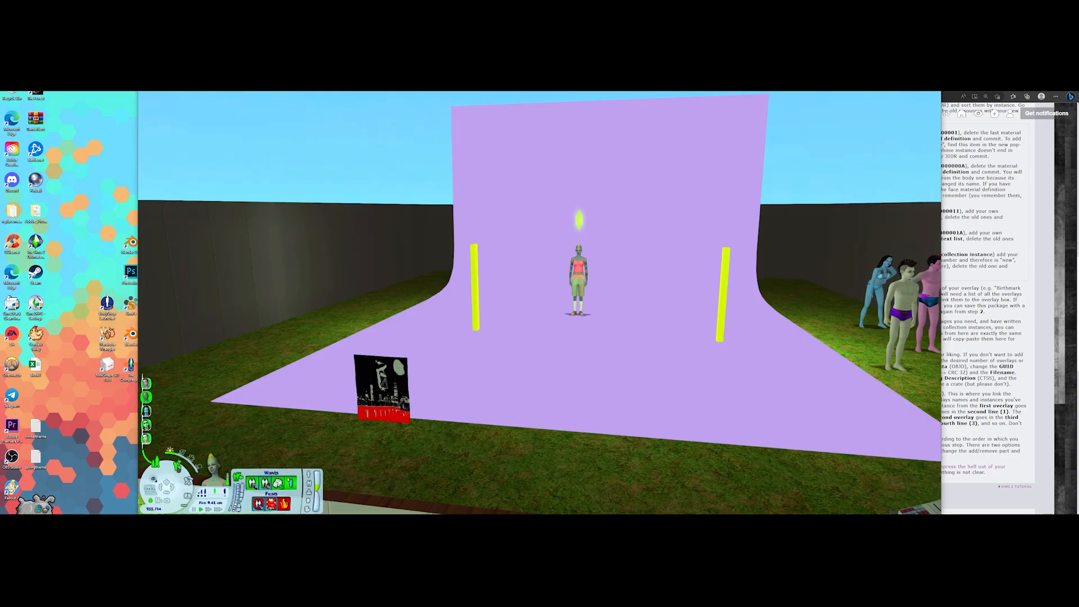
left_click(213, 495)
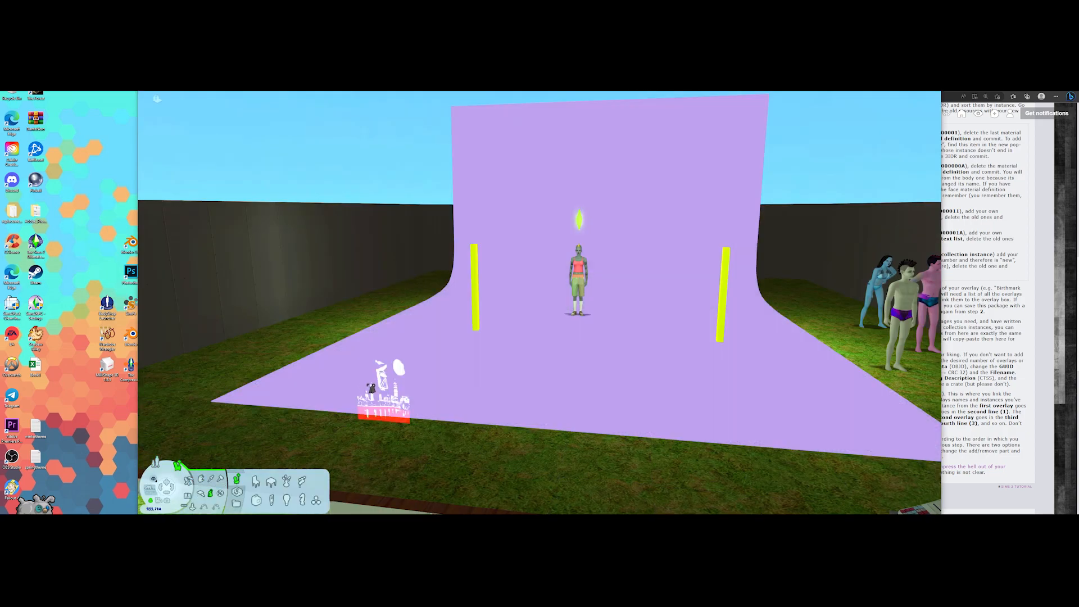
left_click(382, 388)
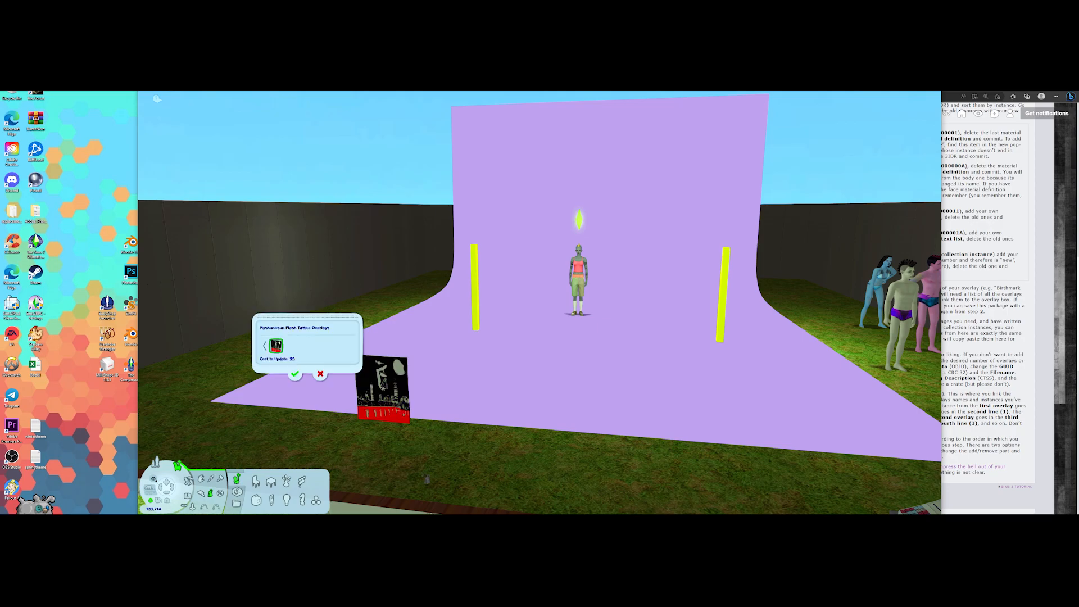
left_click(264, 345)
left_click(291, 346)
left_click(294, 375)
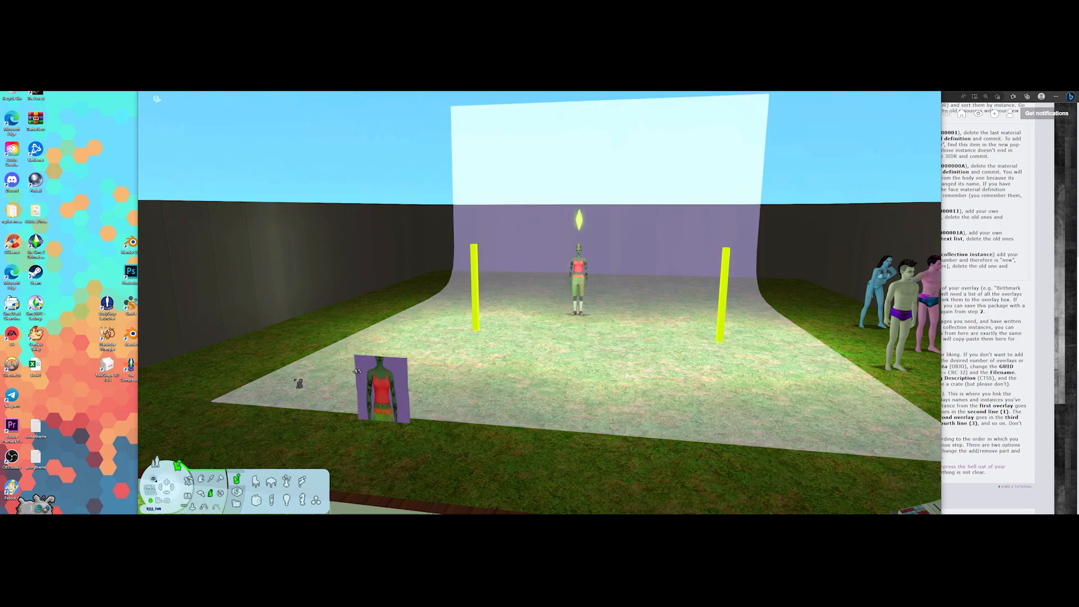
Browse the colour variants of the "Civic Idol" poster in the Buy mode catalogue, including the tattooed-torso design
left_click(203, 481)
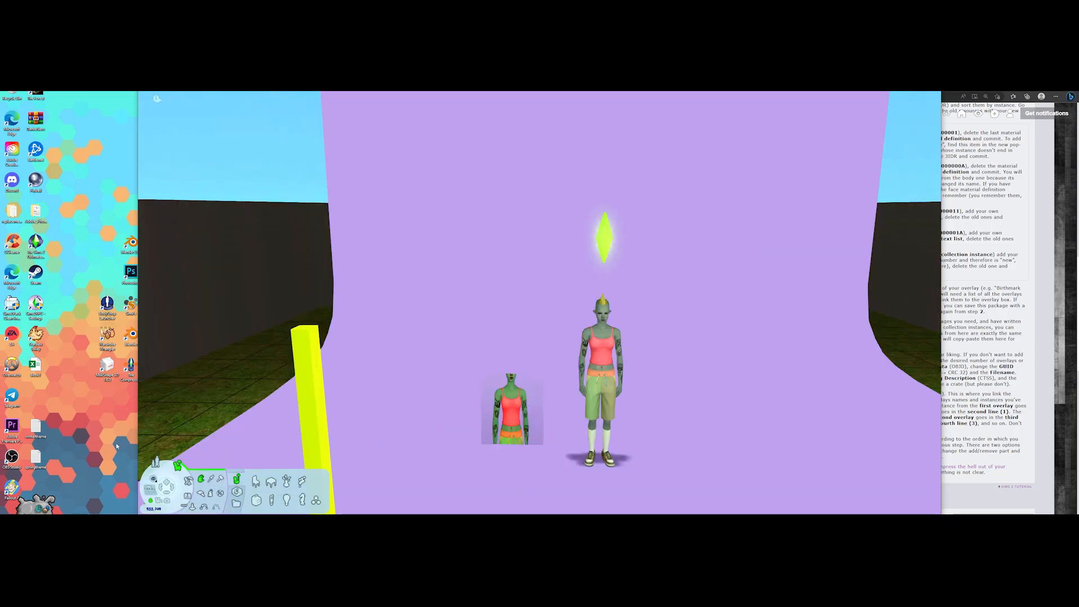
left_click(286, 482)
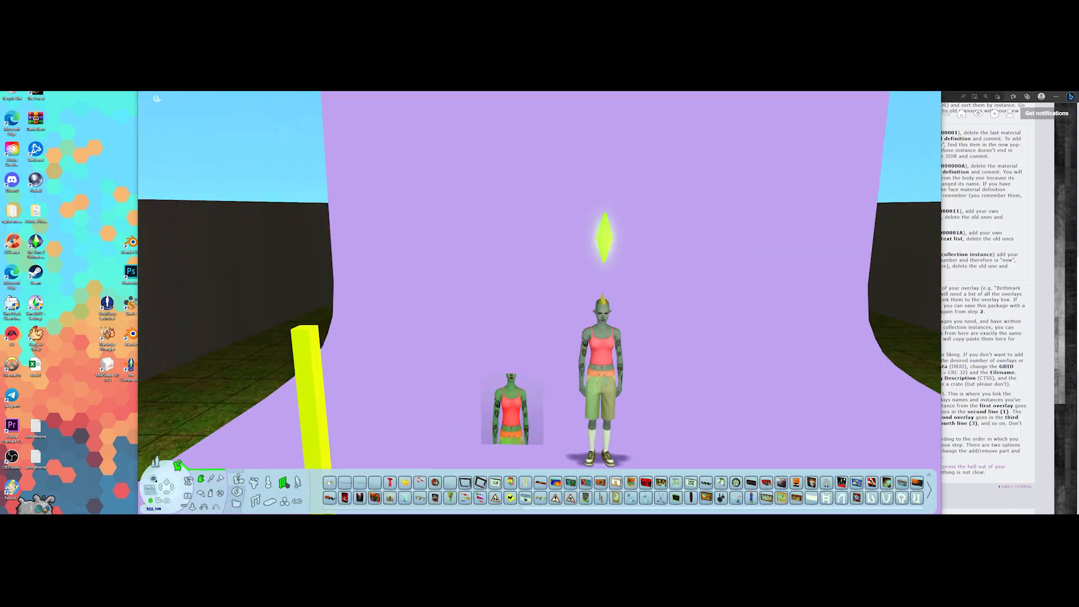
left_click(842, 483)
left_click(614, 451)
left_click(597, 451)
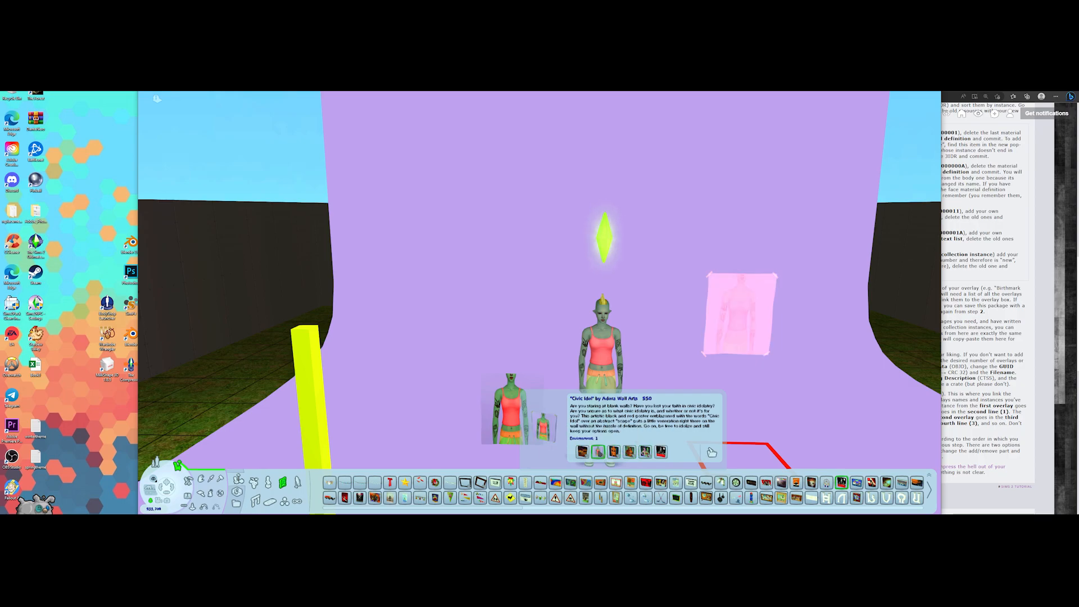
left_click(614, 451)
left_click(583, 452)
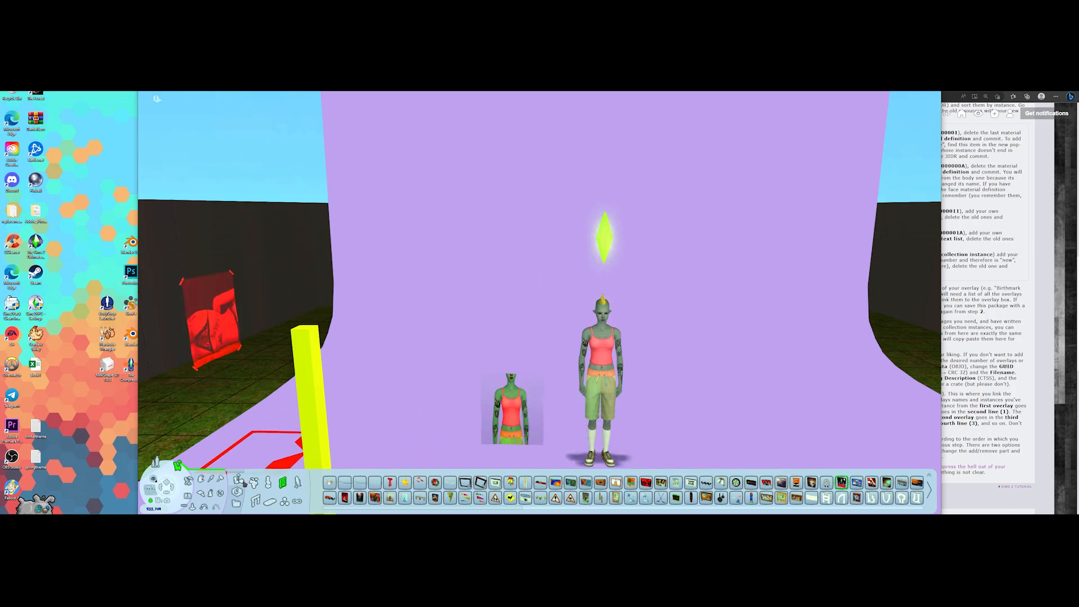
Move the tattoo overlay poster onto the dark side wall next to the lavender backdrop
left_click(243, 482)
right_click_drag(284, 420, 488, 430)
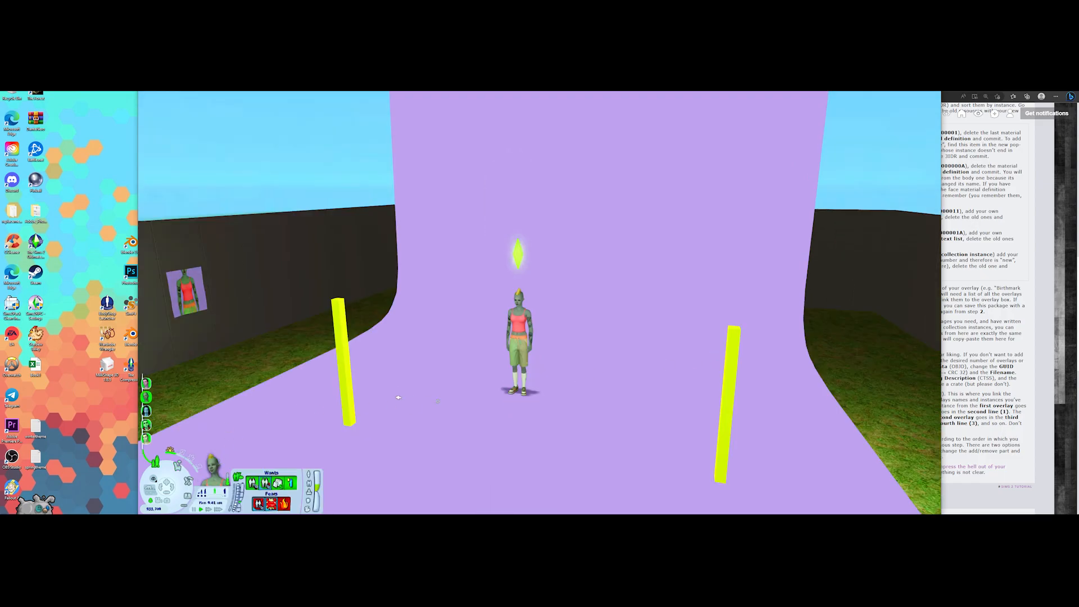
mouse_move(298, 412)
right_mouse_down()
mouse_move(284, 406)
mouse_move(303, 401)
right_mouse_up()
middle_click_drag(303, 400, 267, 400)
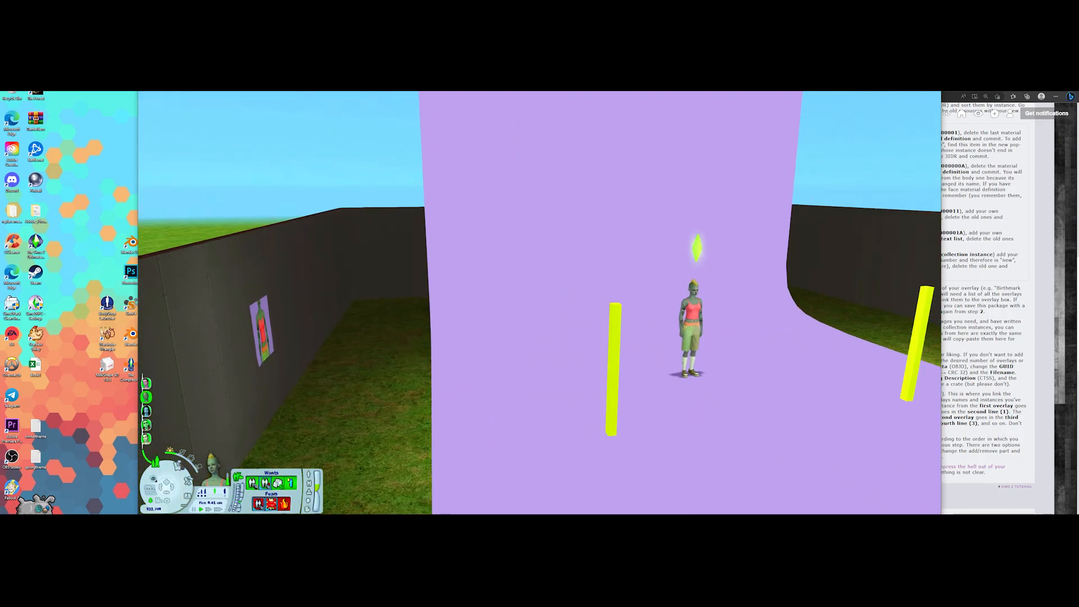
Pick up the tattoo overlay poster from the side wall and place it beside the sim on the lavender backdrop
left_click(177, 466)
left_click(265, 337)
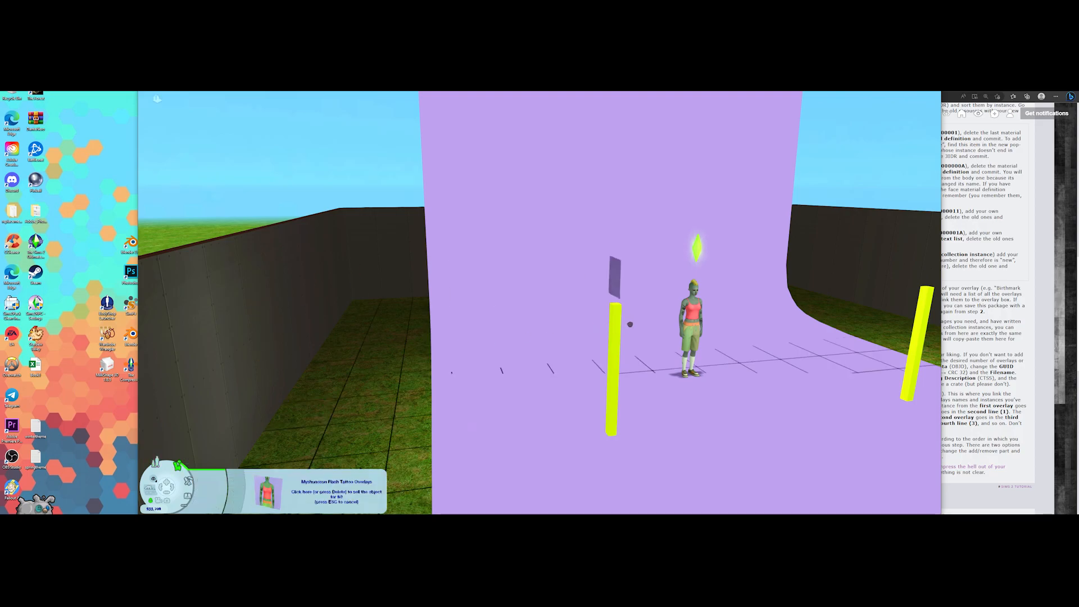
left_click_drag(629, 370, 637, 411)
right_click_drag(637, 412, 668, 398)
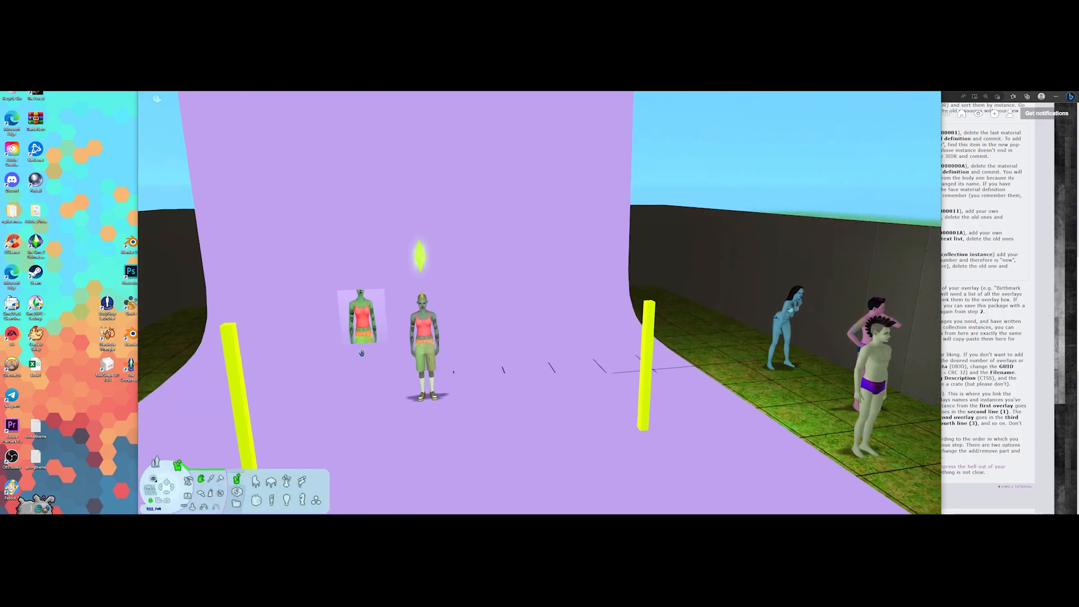
Examine the poster's tattoo image up close against the arms of the sim standing beside it
right_click_drag(362, 353, 339, 386)
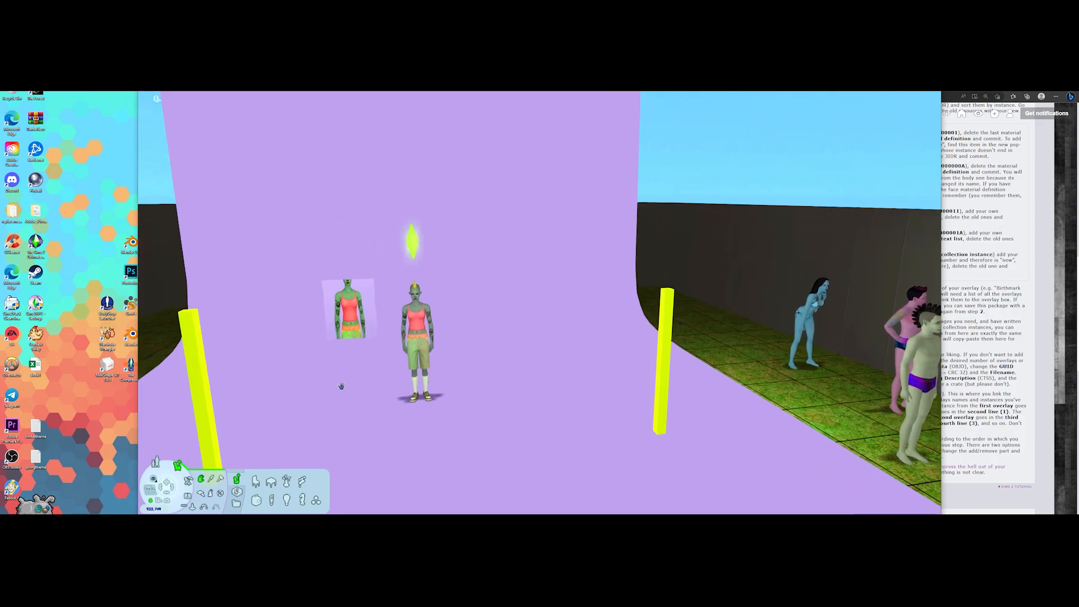
scroll(339, 386, "up", 3)
middle_click_drag(339, 386, 434, 438)
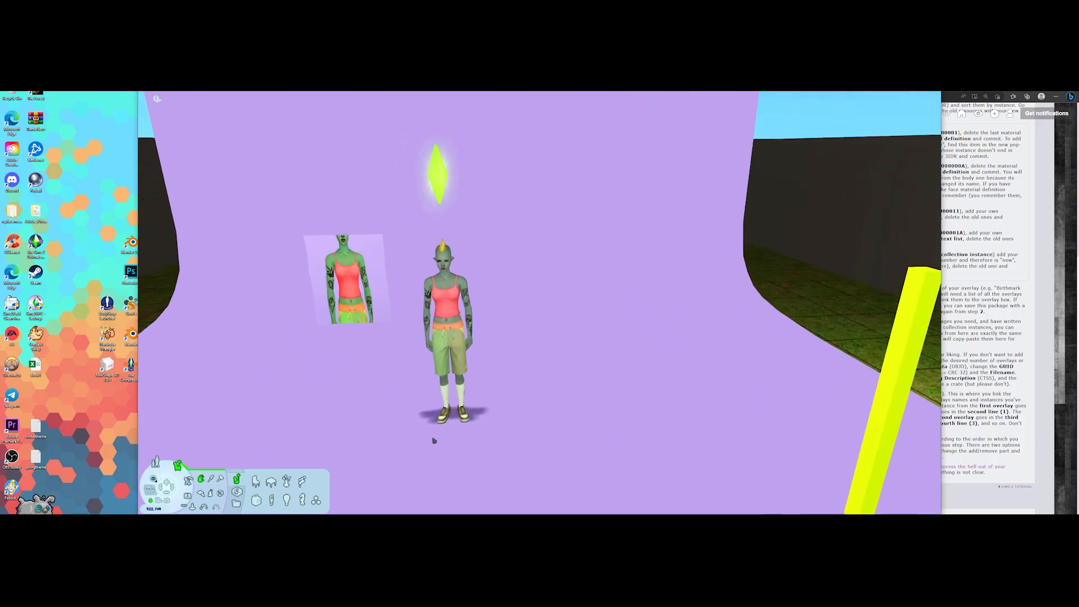
scroll(434, 438, "up", 3)
middle_click_drag(612, 368, 459, 452)
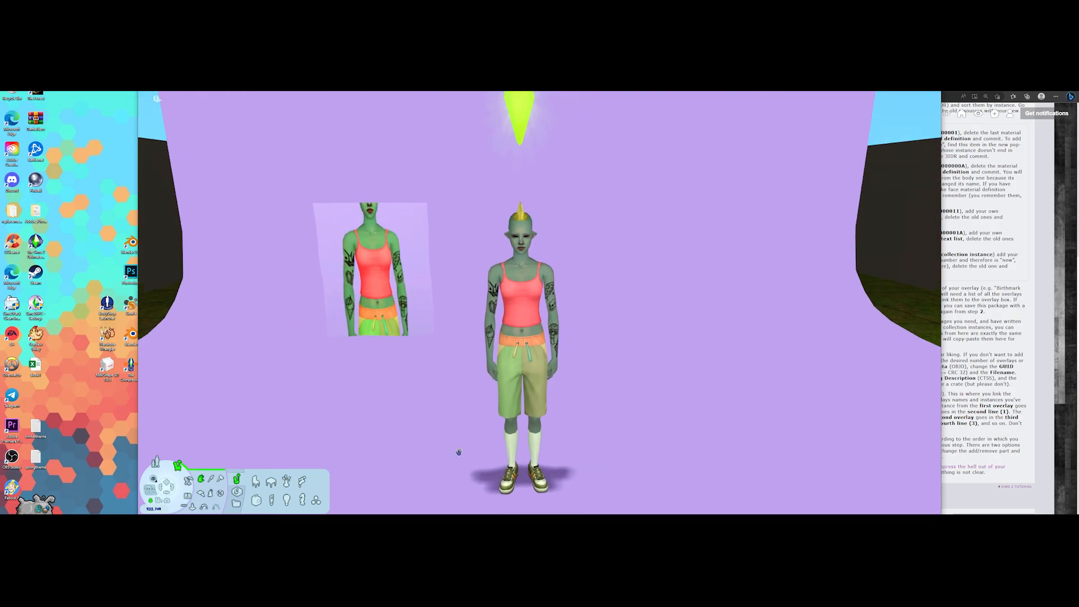
scroll(454, 449, "down", 2)
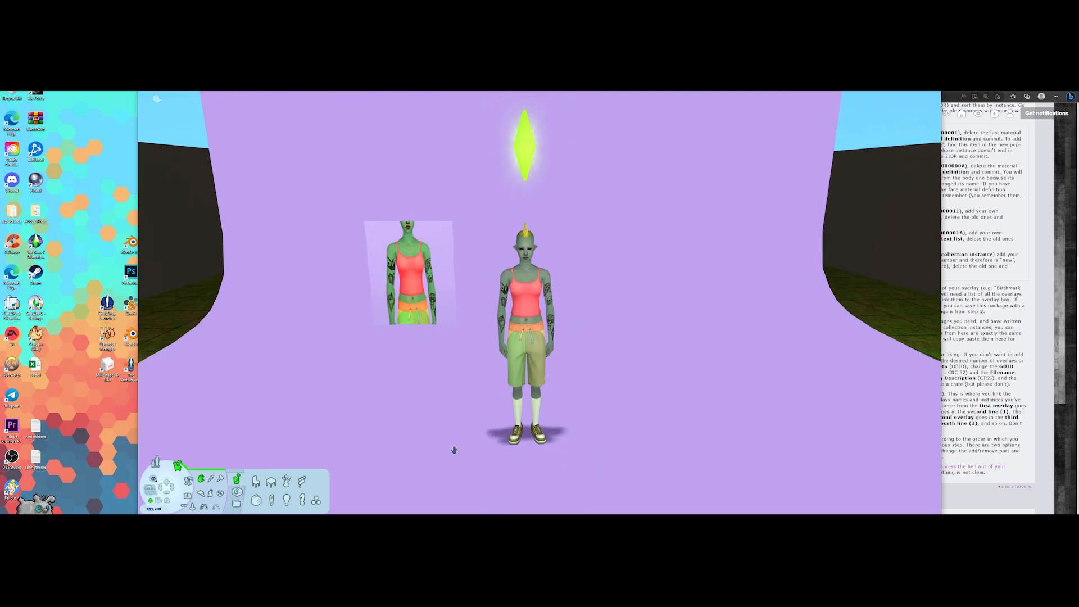
scroll(454, 449, "up", 2)
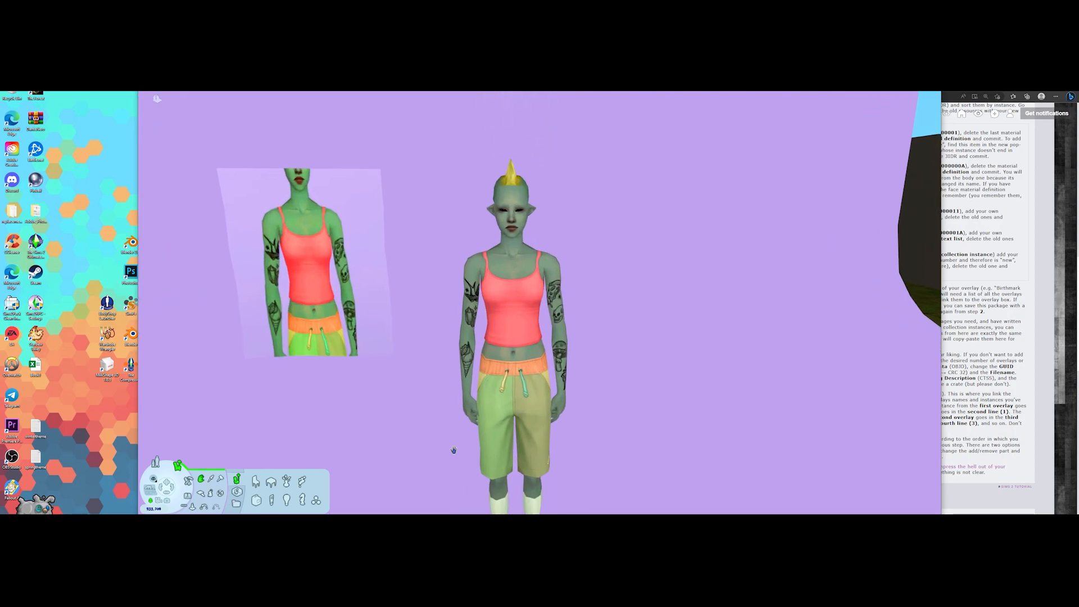